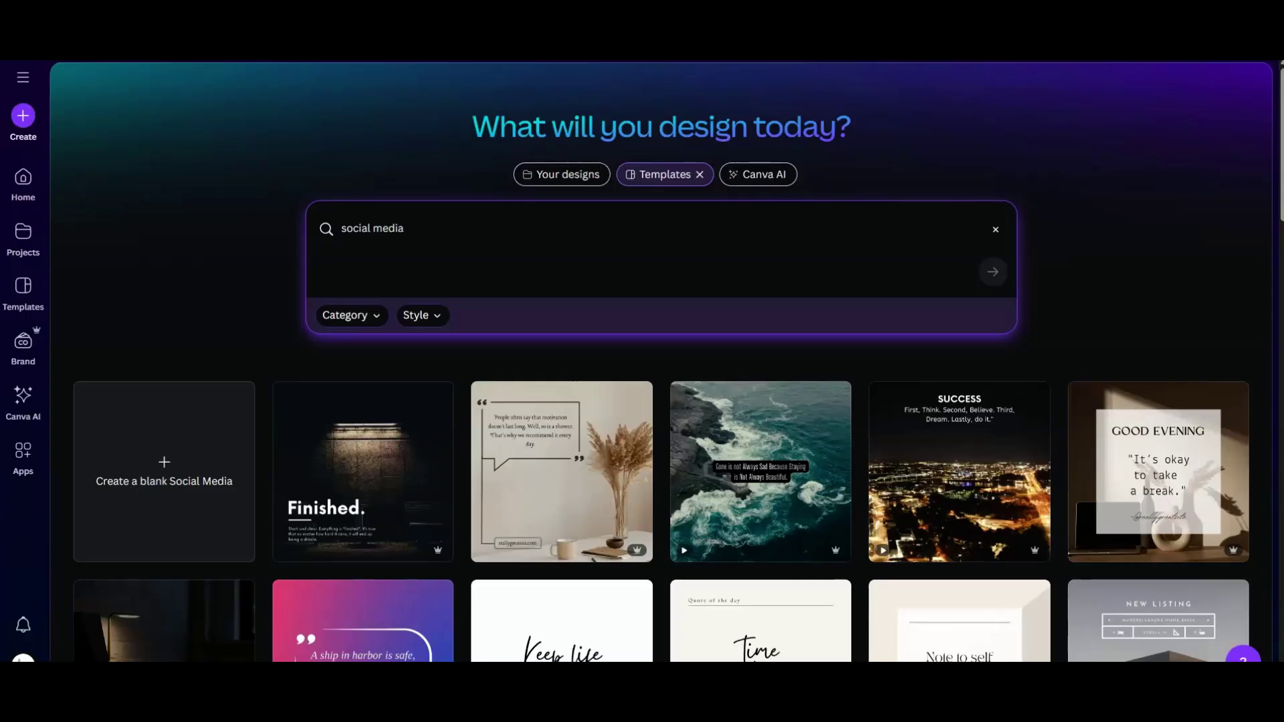
# Create a blank Social Media design from the template results for "social media"
pyautogui.click(431, 224)
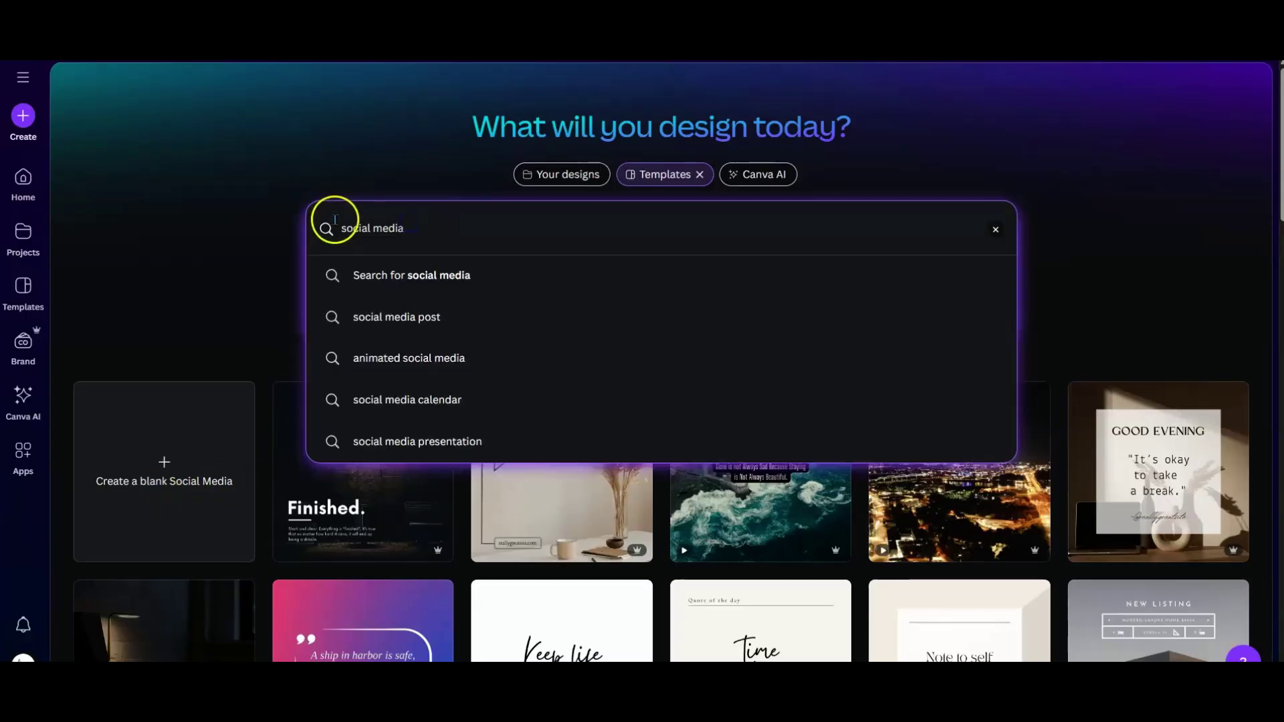
pyautogui.click(164, 455)
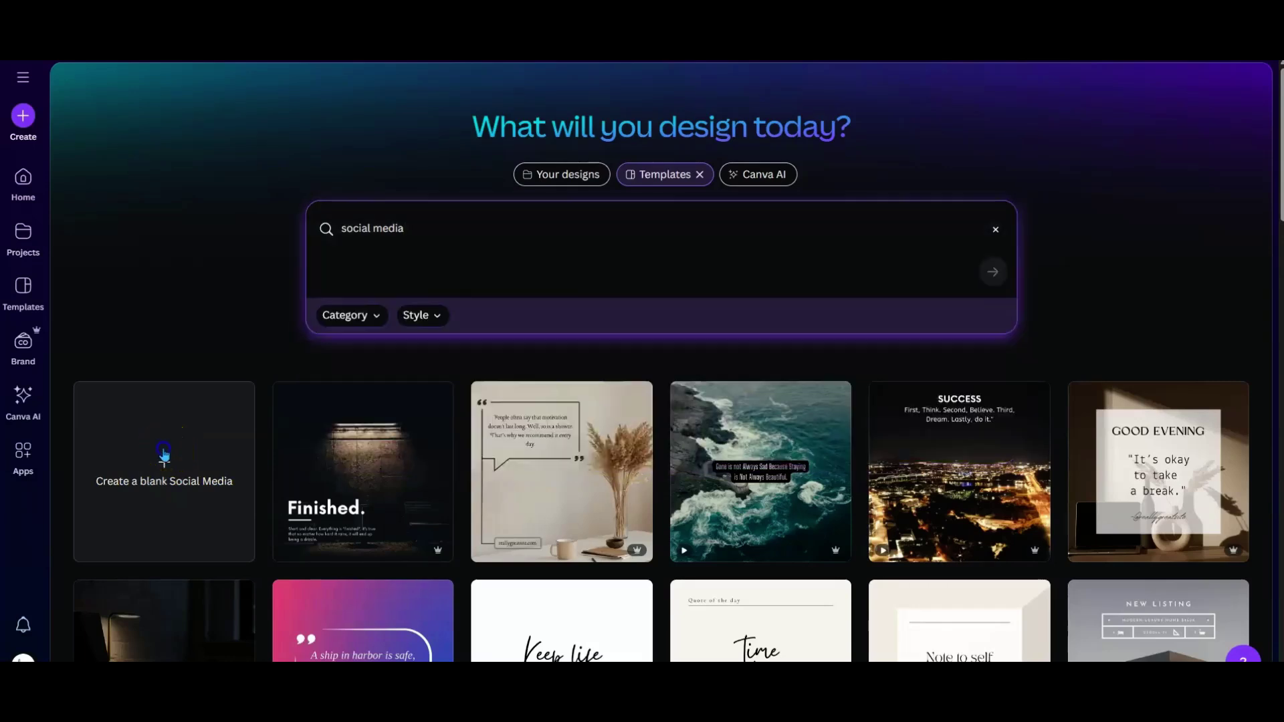
pyautogui.click(164, 455)
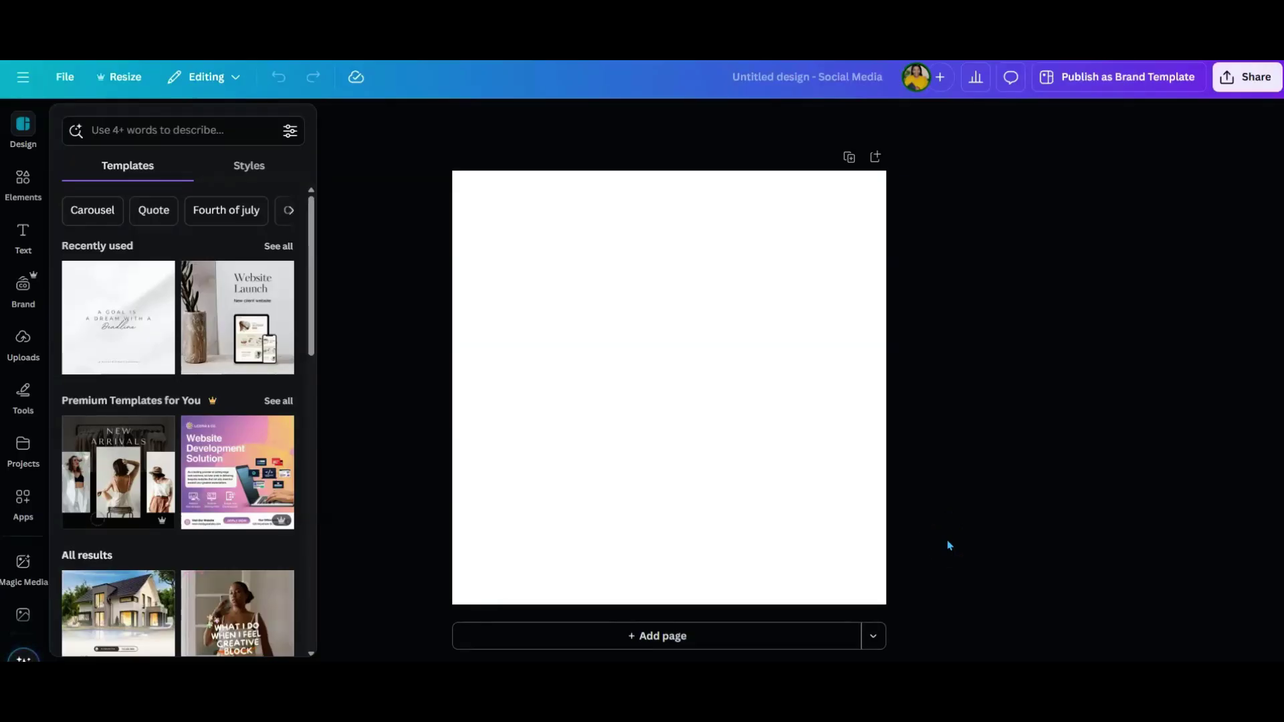
pyautogui.click(848, 475)
# Switch to the Confidence Catalyst project folder and look over its slide deck, mini ebook, workbook and challenge designs
pyautogui.click(167, 75)
pyautogui.click(1005, 539)
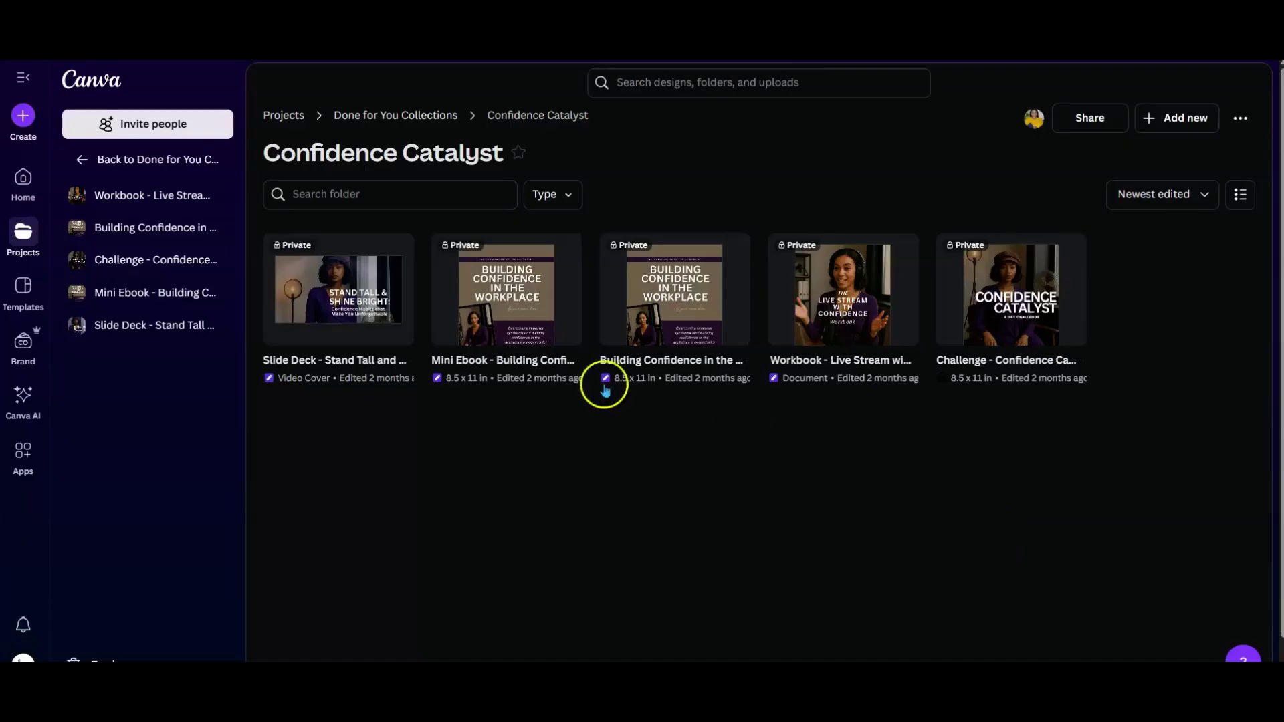
pyautogui.moveTo(303, 287)
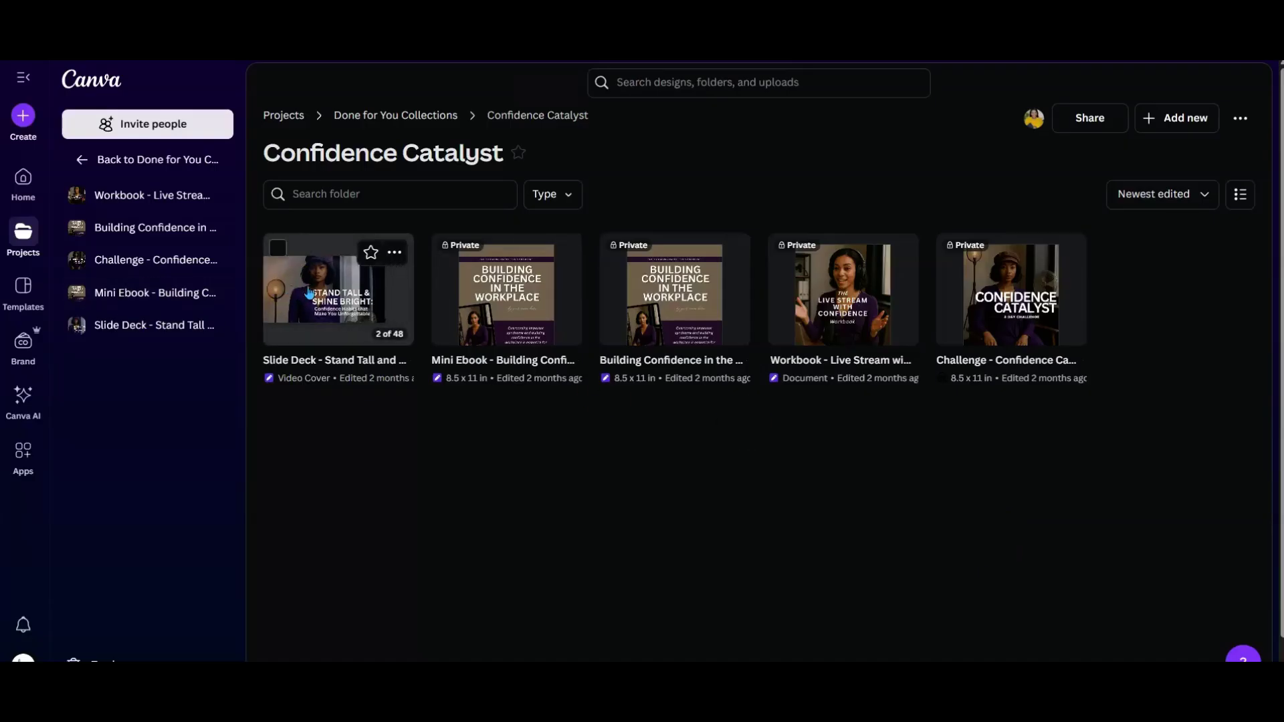
pyautogui.moveTo(512, 311)
pyautogui.click(837, 299)
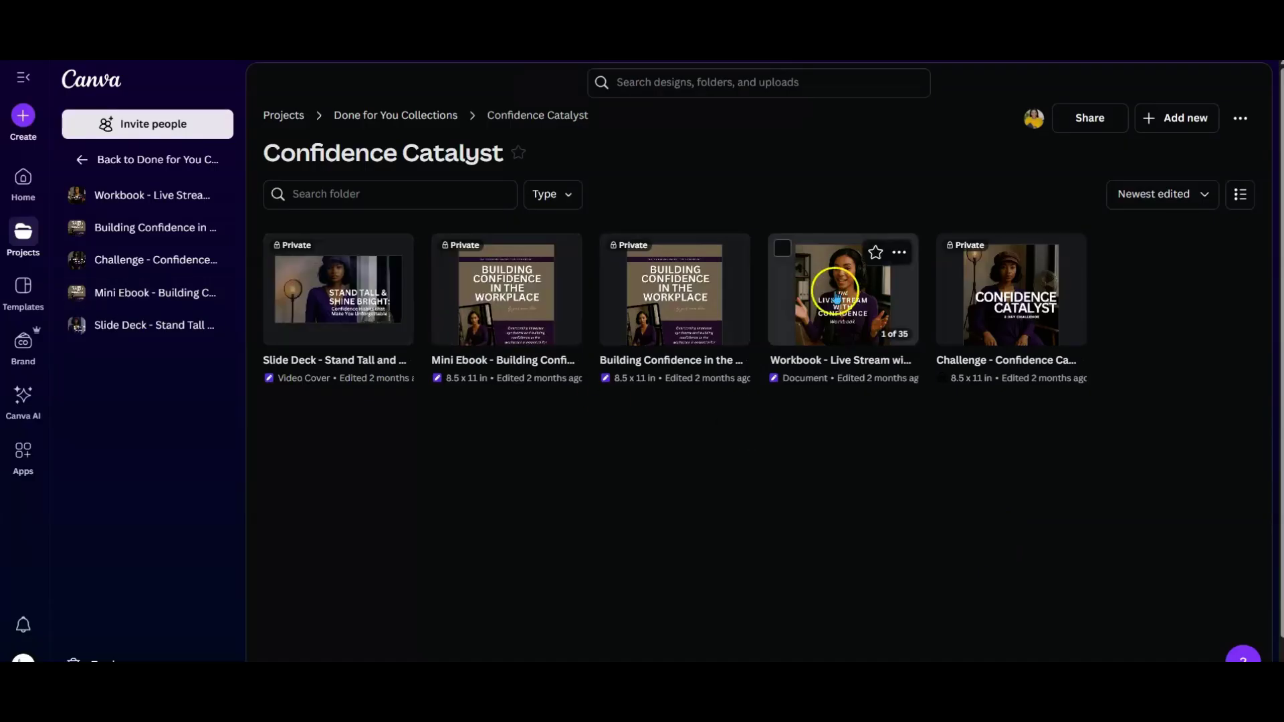
pyautogui.moveTo(372, 293)
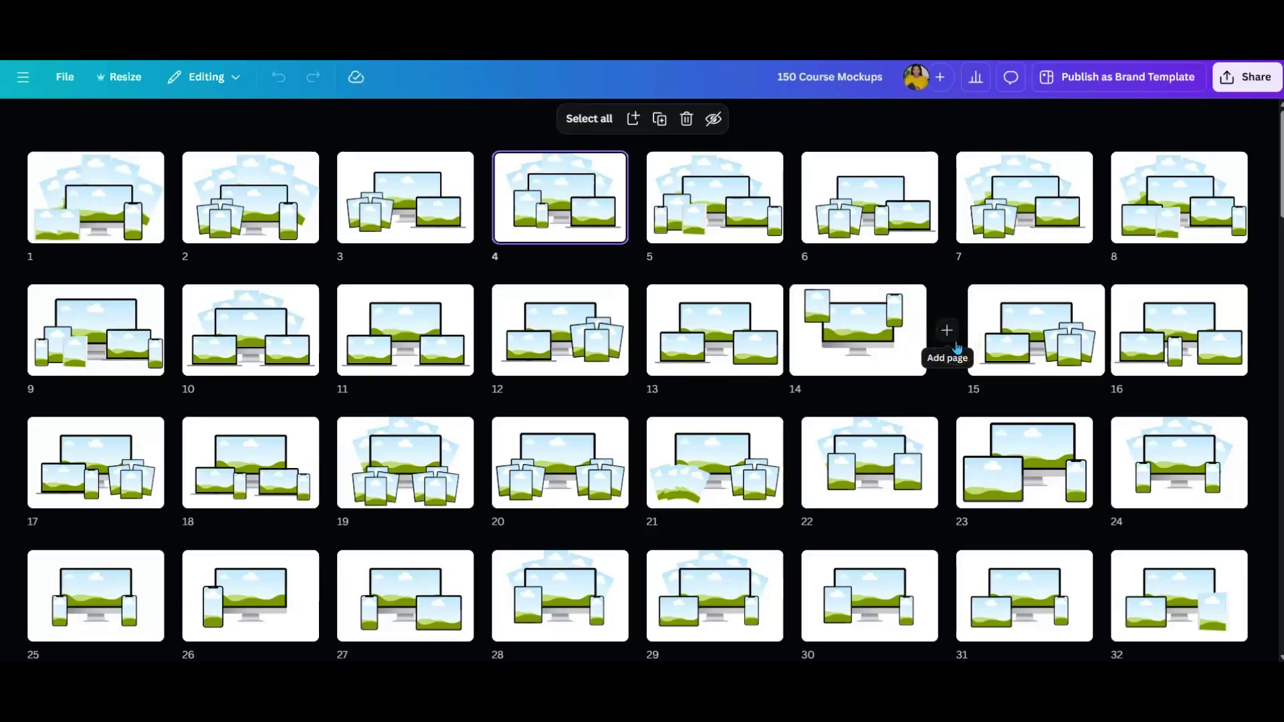
# Browse the page overview of the 150 Course Mockups design and open page 11, the monitor with two laptops
pyautogui.scroll(-3, 957, 348)
pyautogui.scroll(-8, 958, 347)
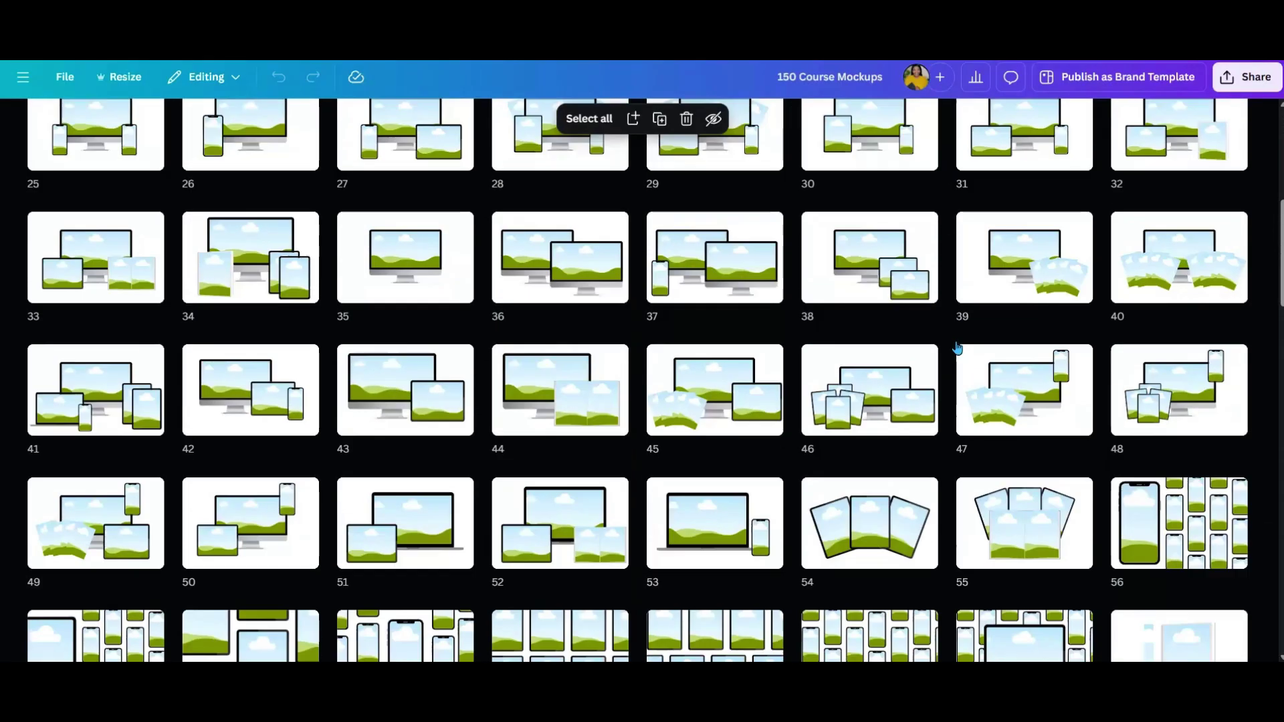
pyautogui.scroll(-3, 958, 348)
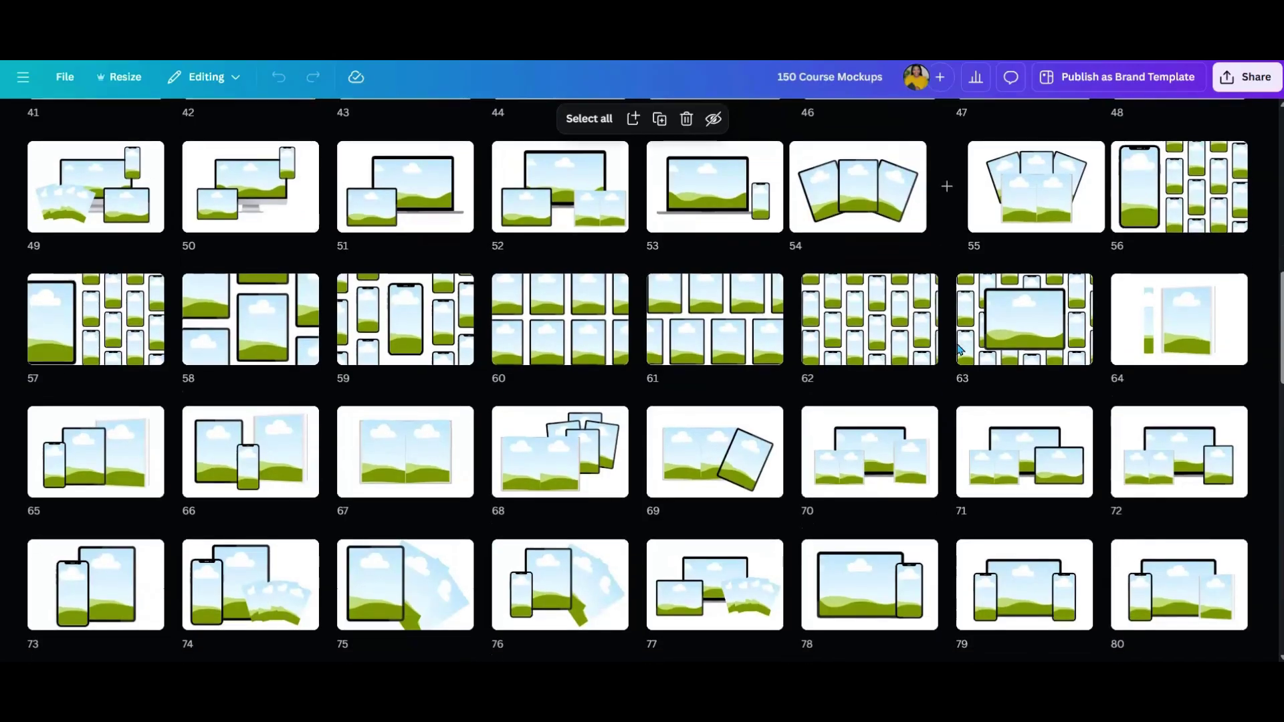
pyautogui.scroll(4, 958, 345)
pyautogui.scroll(3, 957, 345)
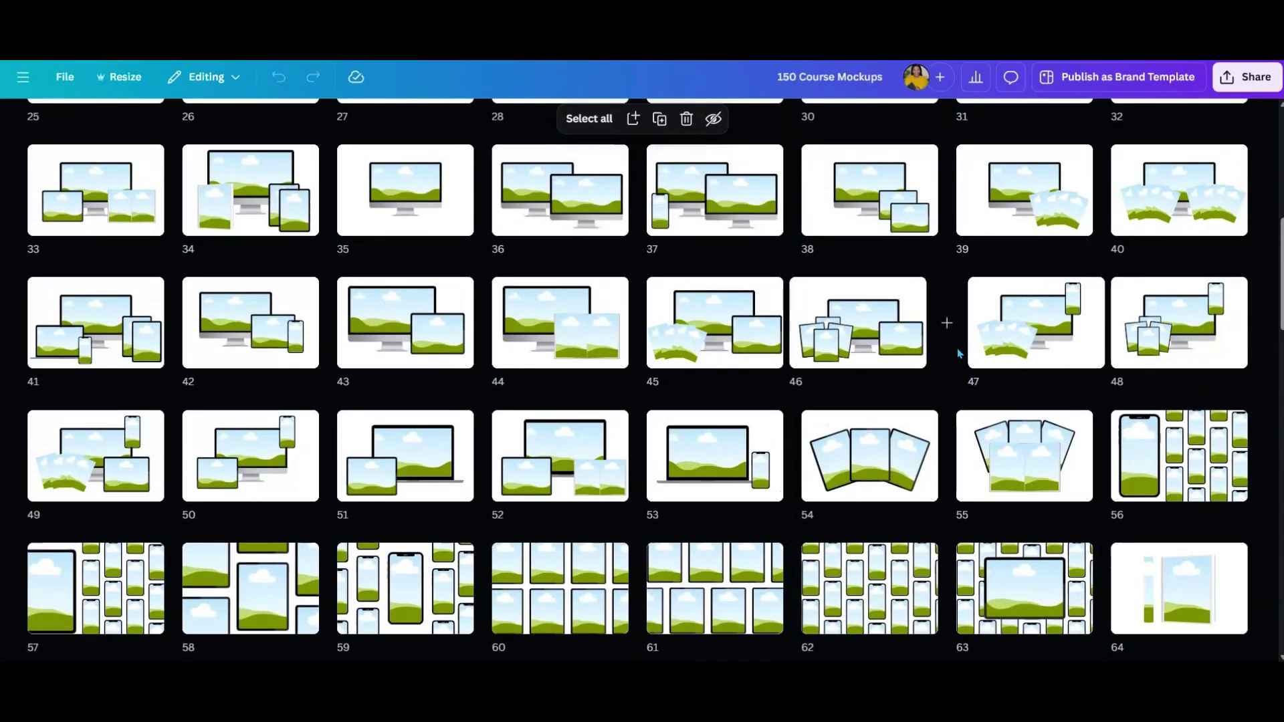
pyautogui.scroll(4, 957, 347)
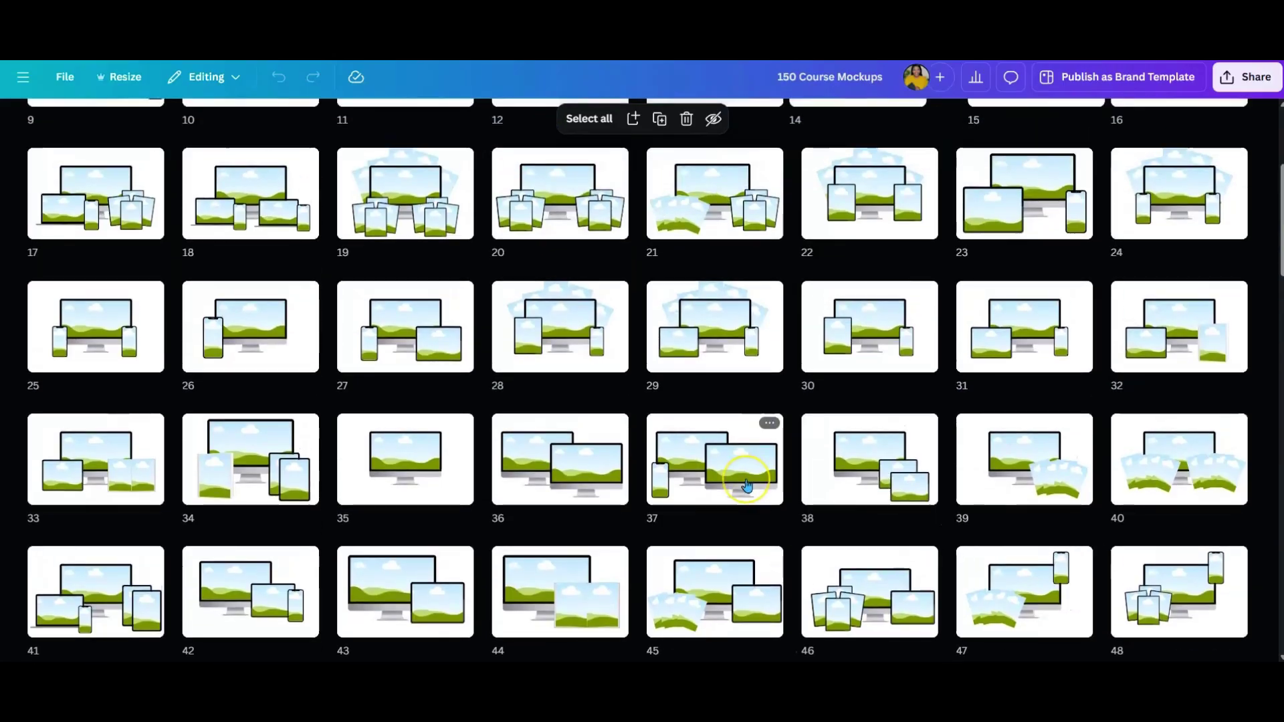
pyautogui.scroll(4, 747, 486)
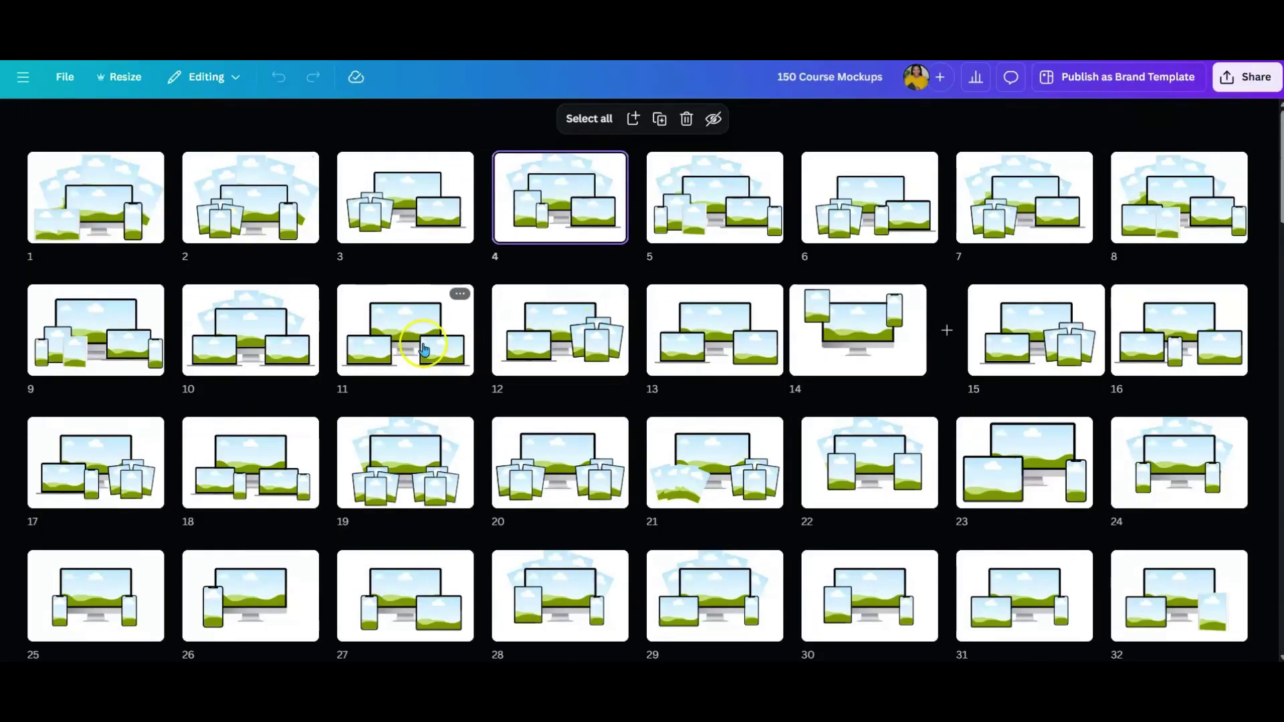
pyautogui.doubleClick(404, 335)
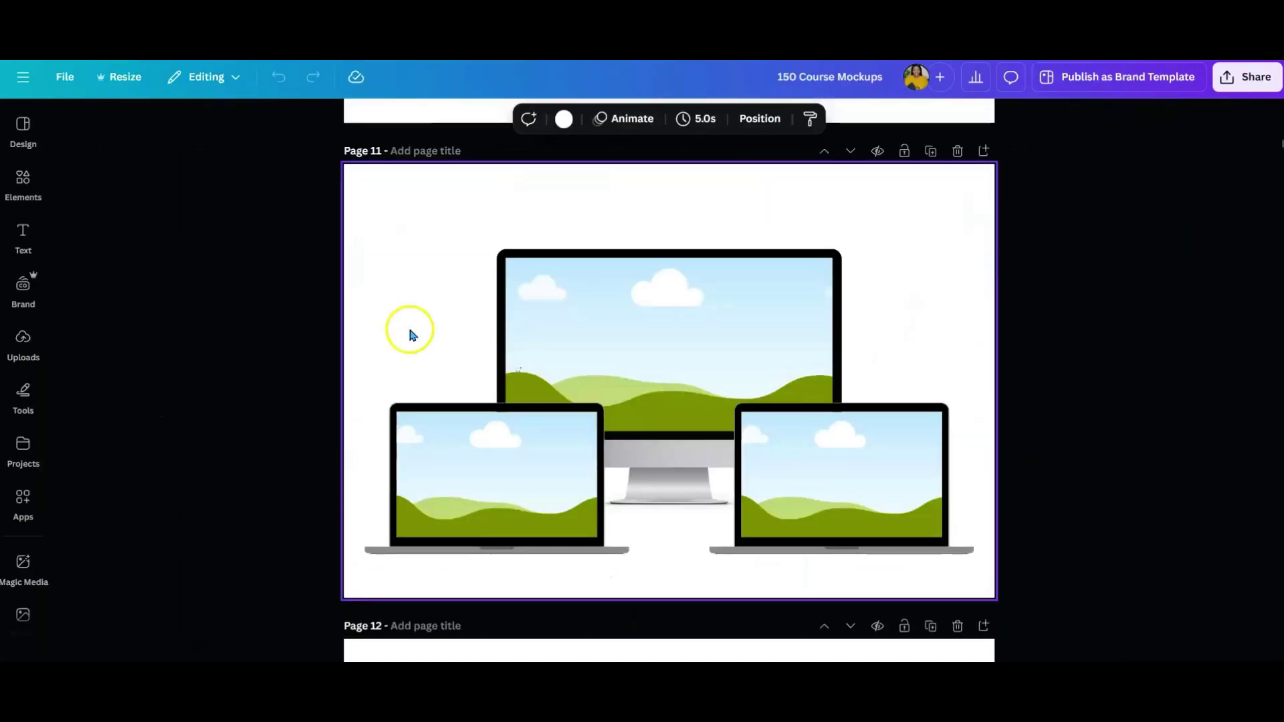
# Copy the desktop monitor mockup from page 11 and paste it onto the blank Social Media design
pyautogui.click(671, 311)
pyautogui.rightClick(671, 306)
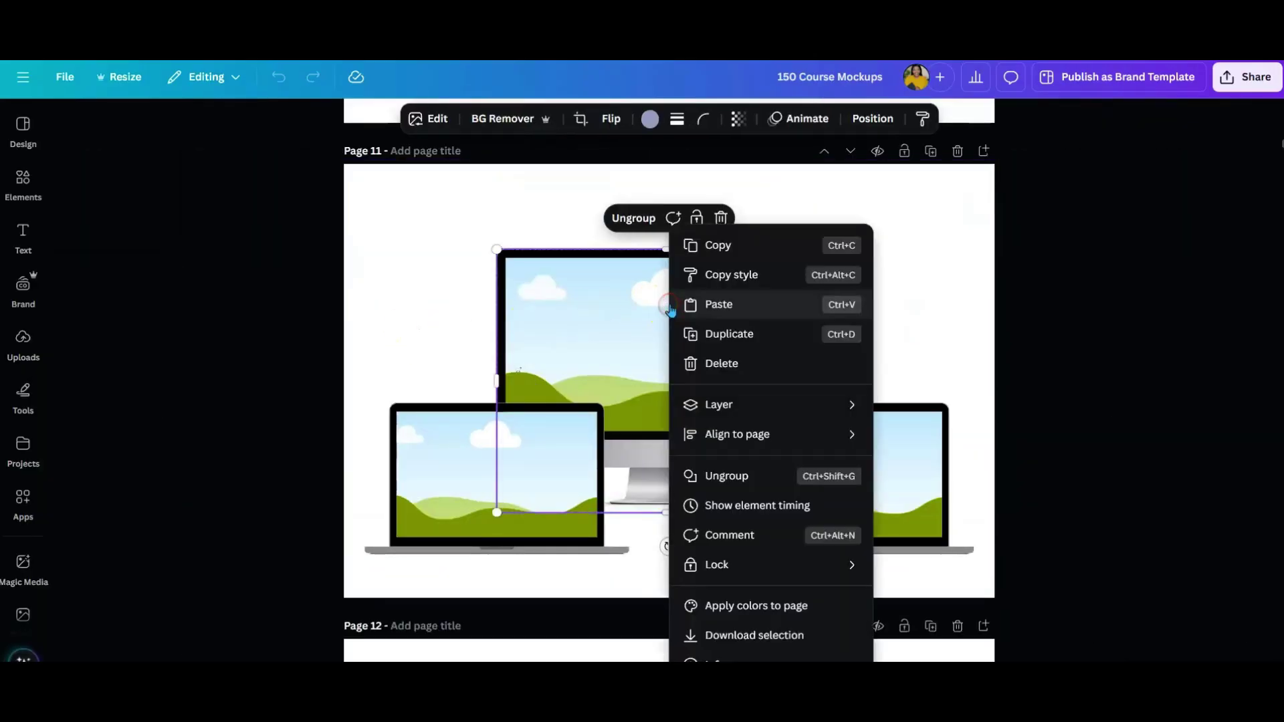
pyautogui.click(720, 246)
pyautogui.rightClick(882, 261)
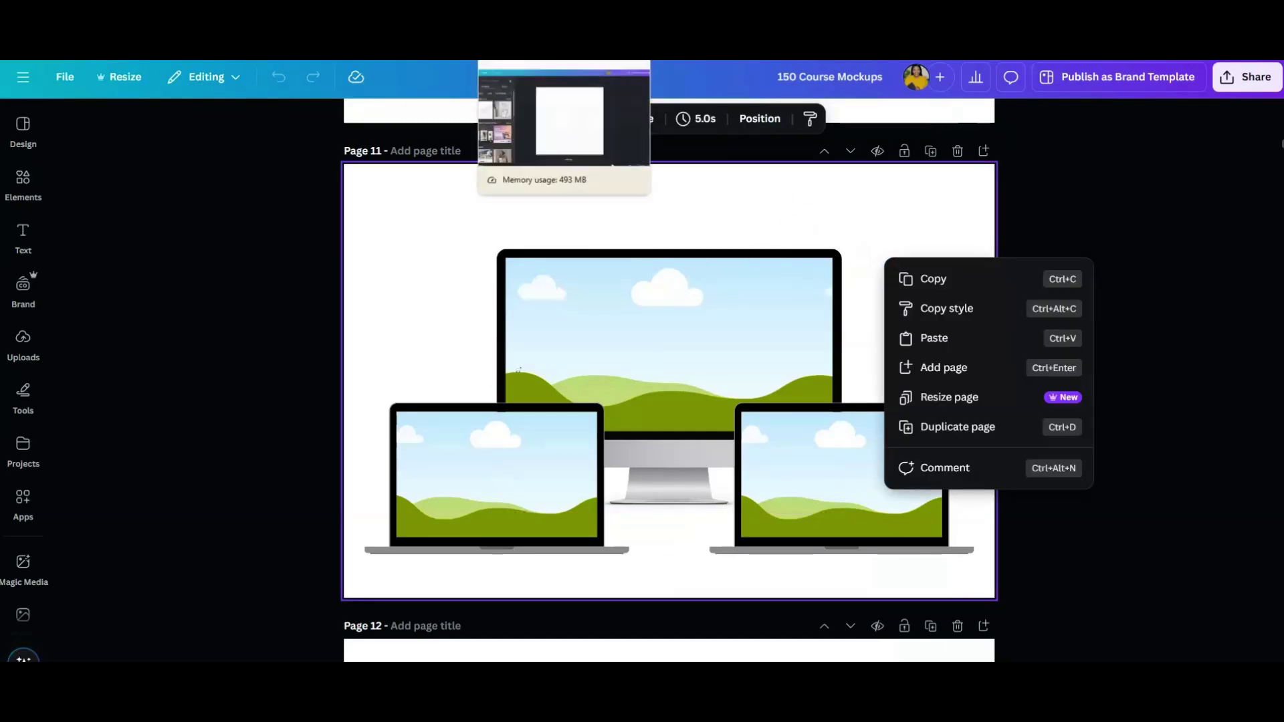
pyautogui.click(536, 59)
pyautogui.rightClick(654, 345)
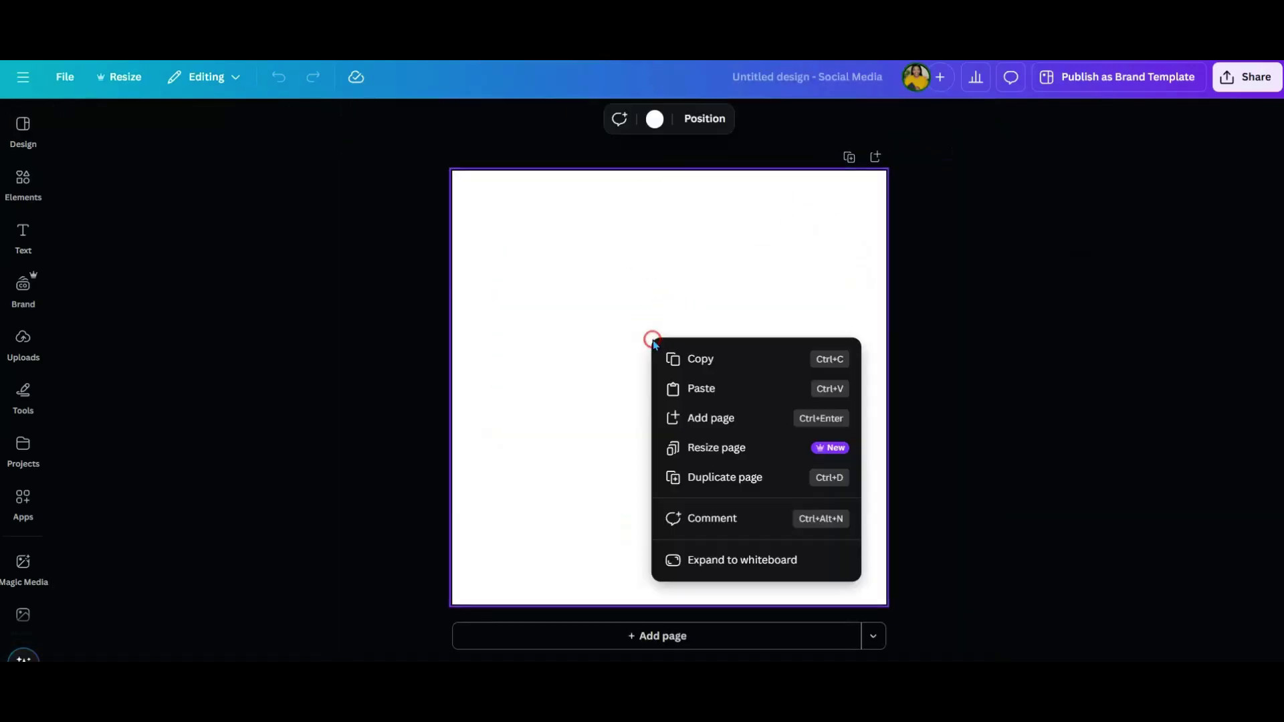
pyautogui.click(696, 384)
pyautogui.moveTo(669, 316); pyautogui.dragTo(702, 371)
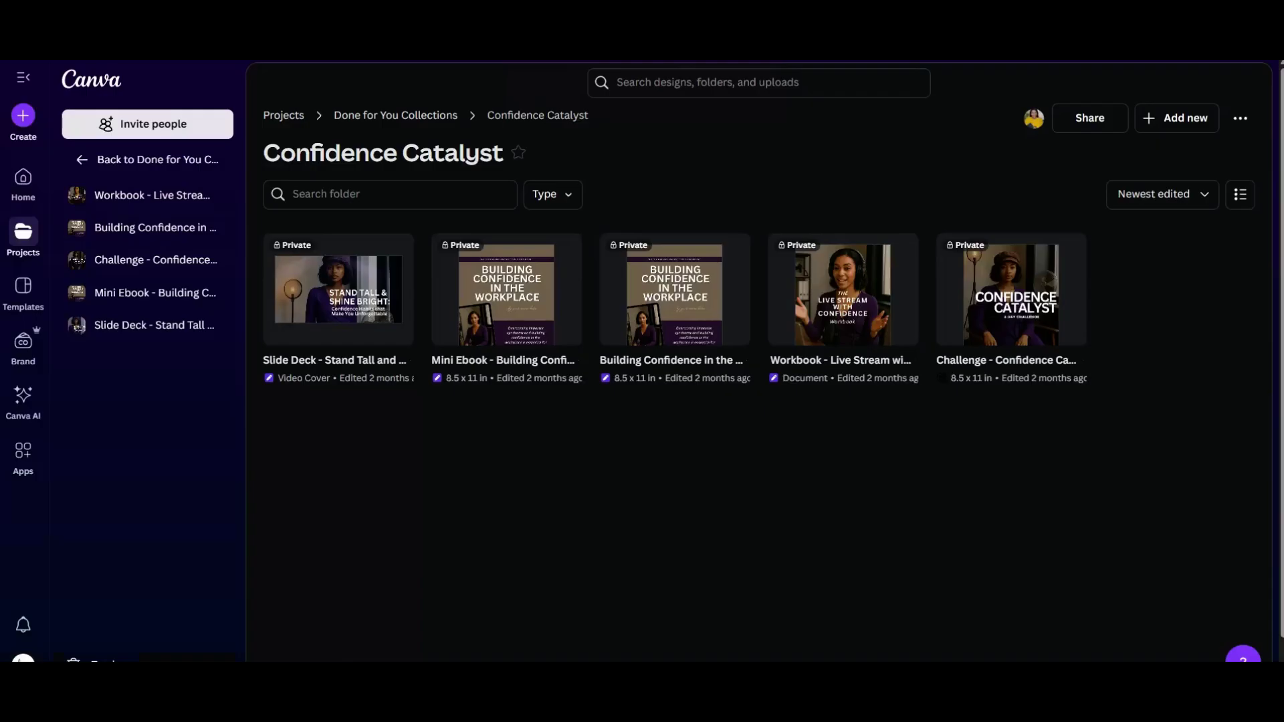
# Open the Stand Tall and Shine Bright slide deck from the folder and download only its current page as PNG
pyautogui.moveTo(355, 298)
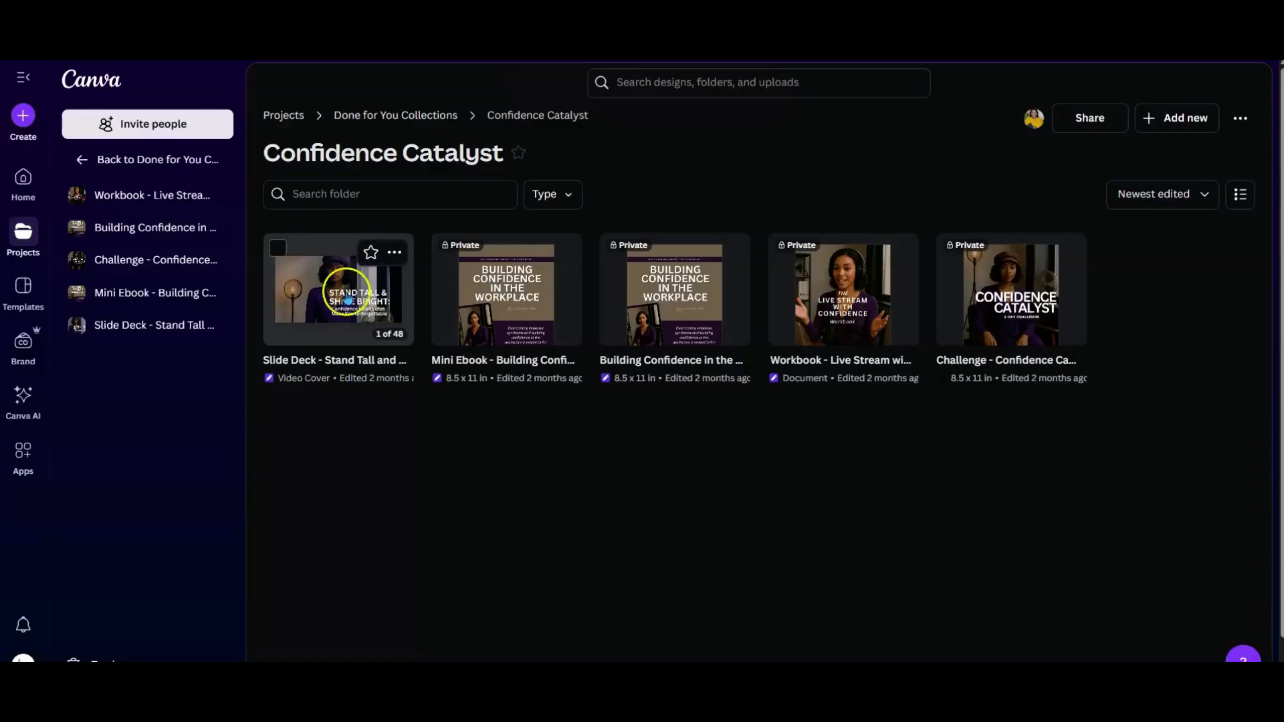
pyautogui.click(342, 306)
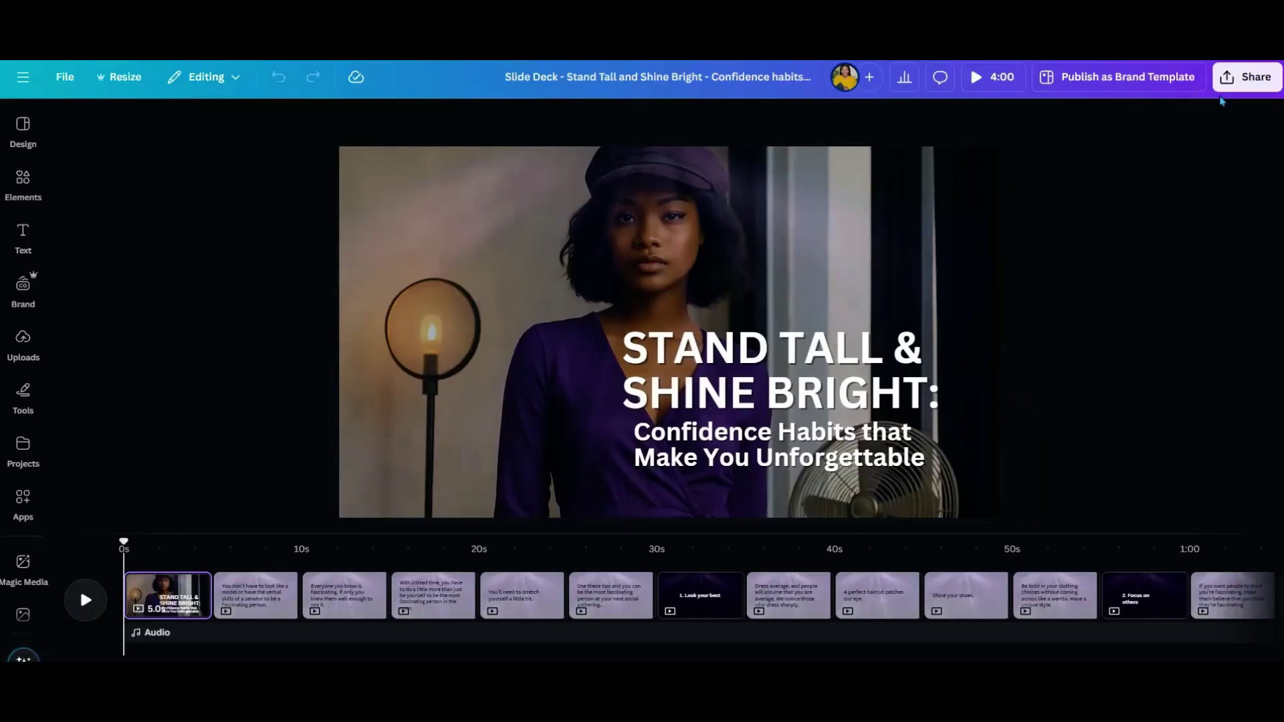
pyautogui.click(1231, 78)
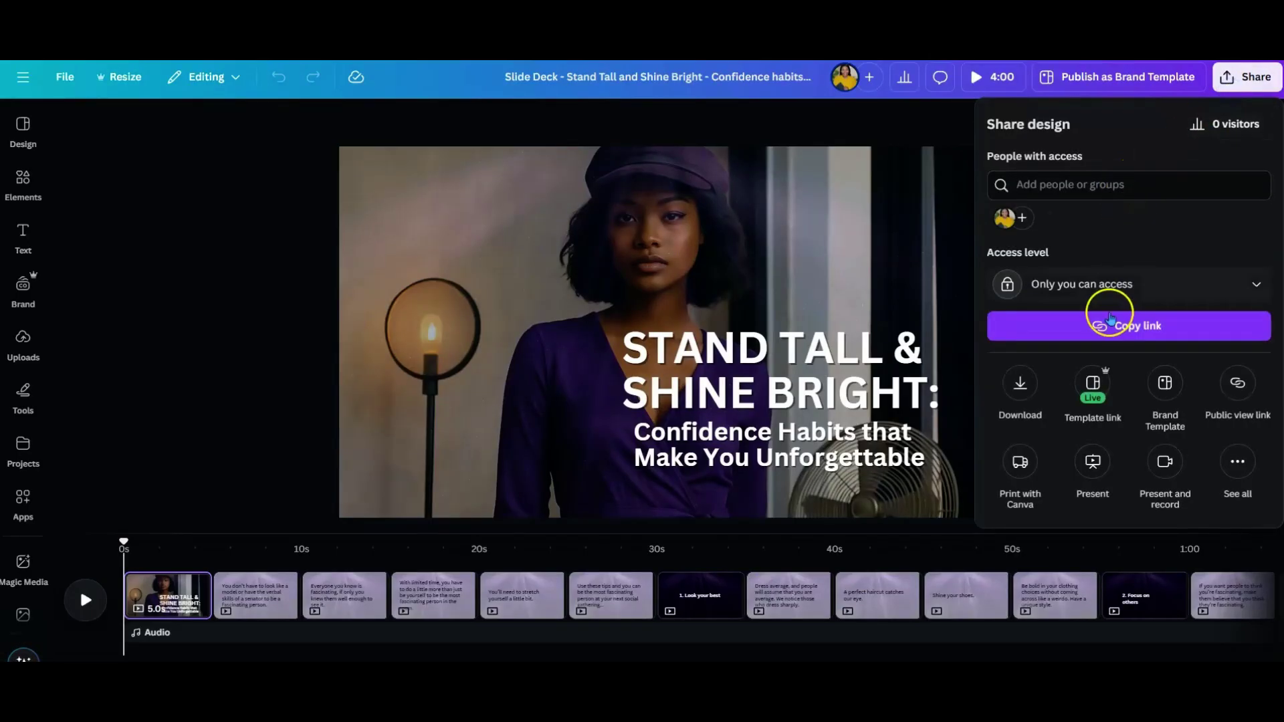
pyautogui.click(1021, 383)
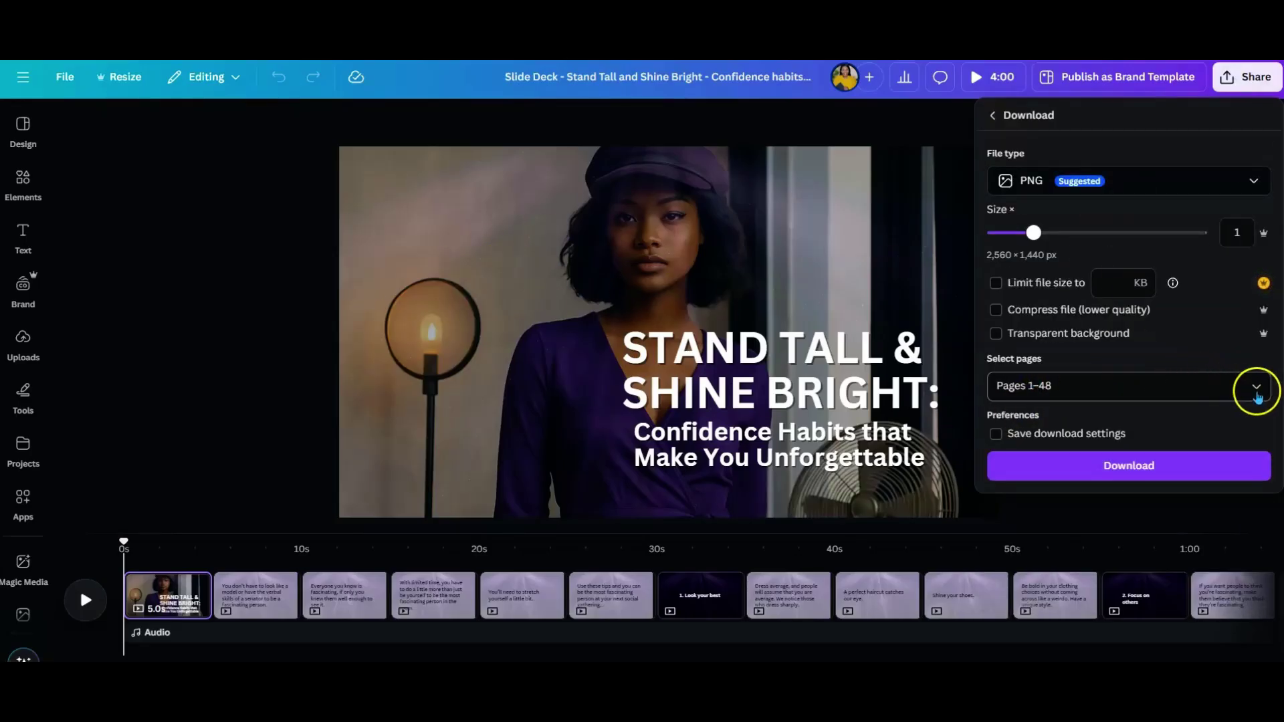
pyautogui.click(1256, 388)
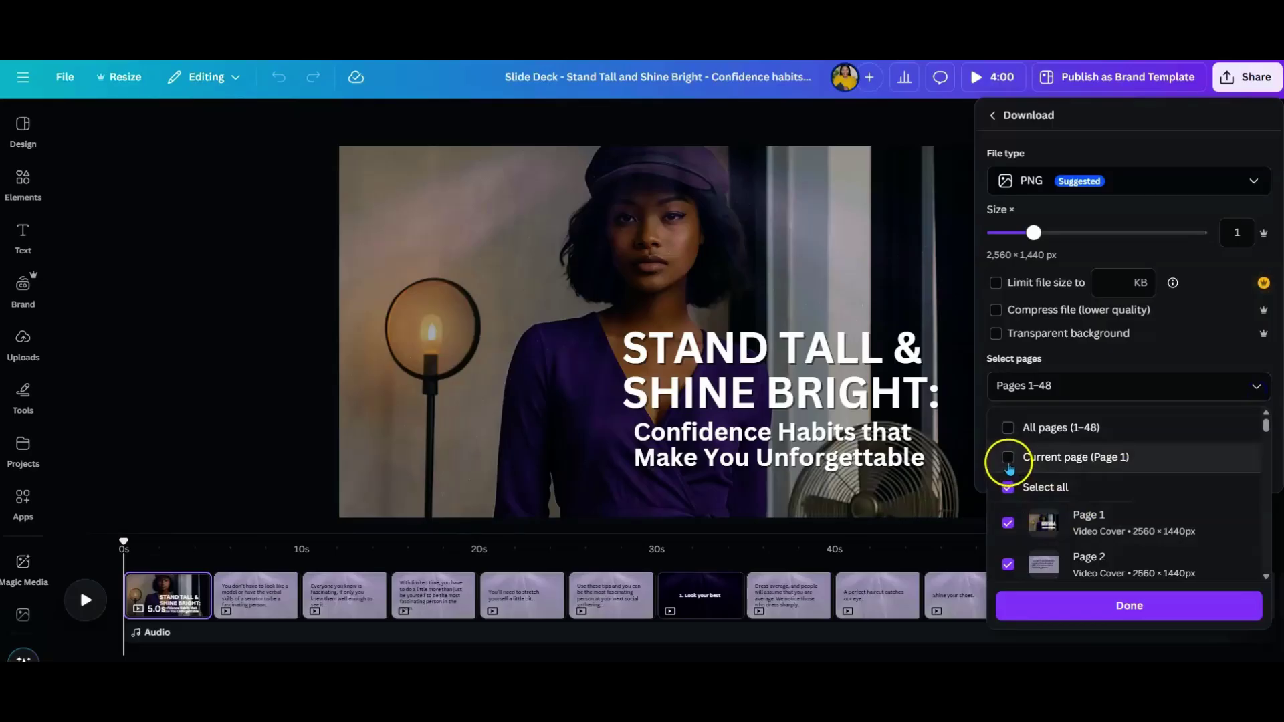
pyautogui.click(1009, 461)
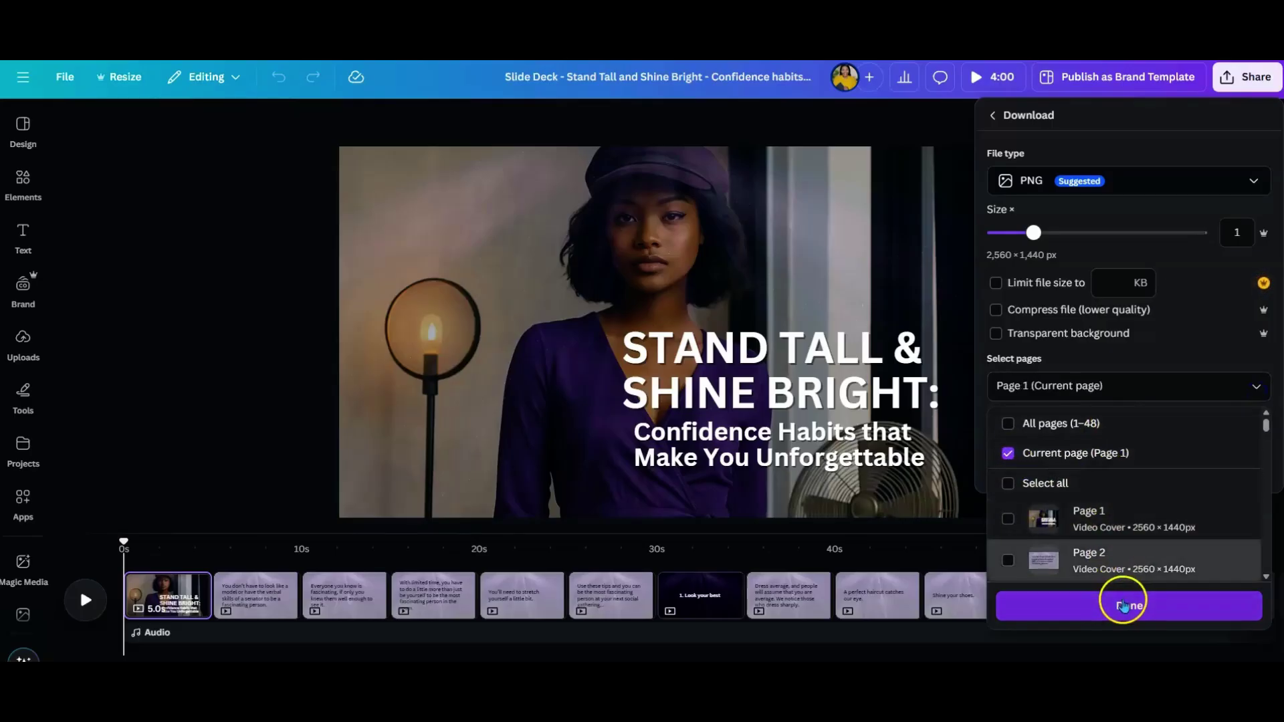
pyautogui.click(1124, 606)
pyautogui.click(1118, 477)
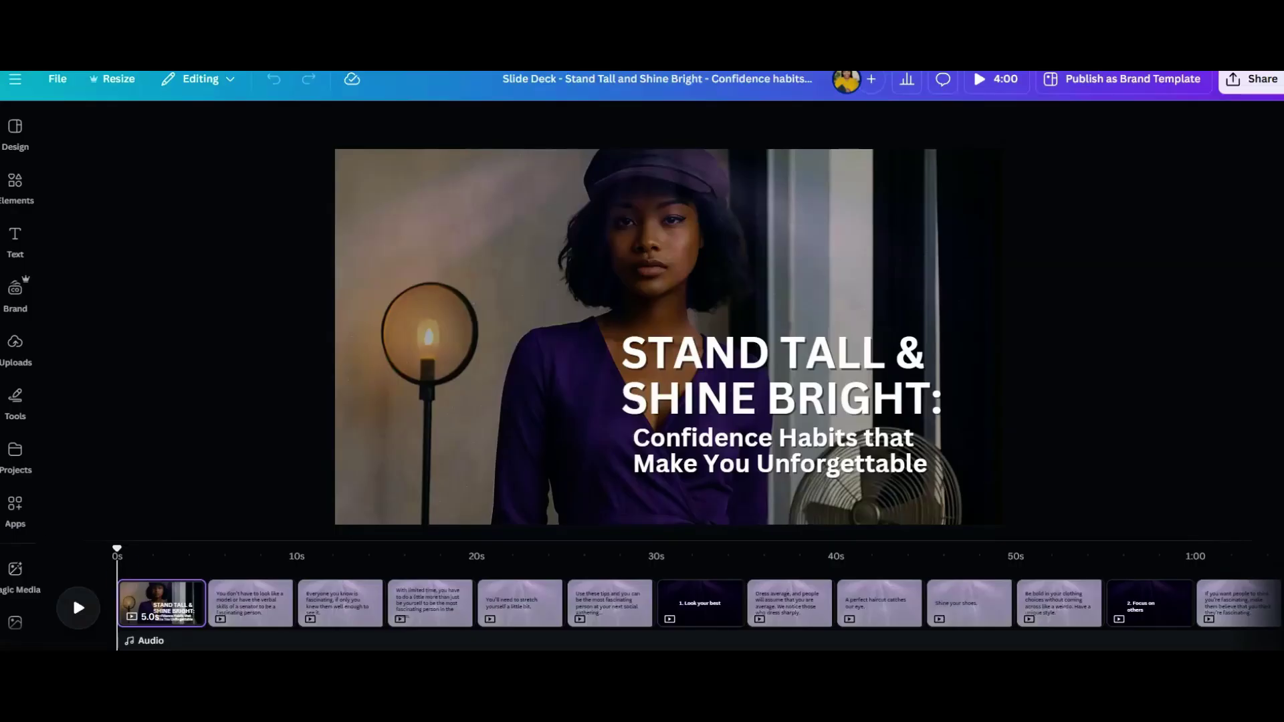
# Take a screen capture of the cover slide and paste it over the monitor's screen in the Social Media design
pyautogui.press('super+shift+s')
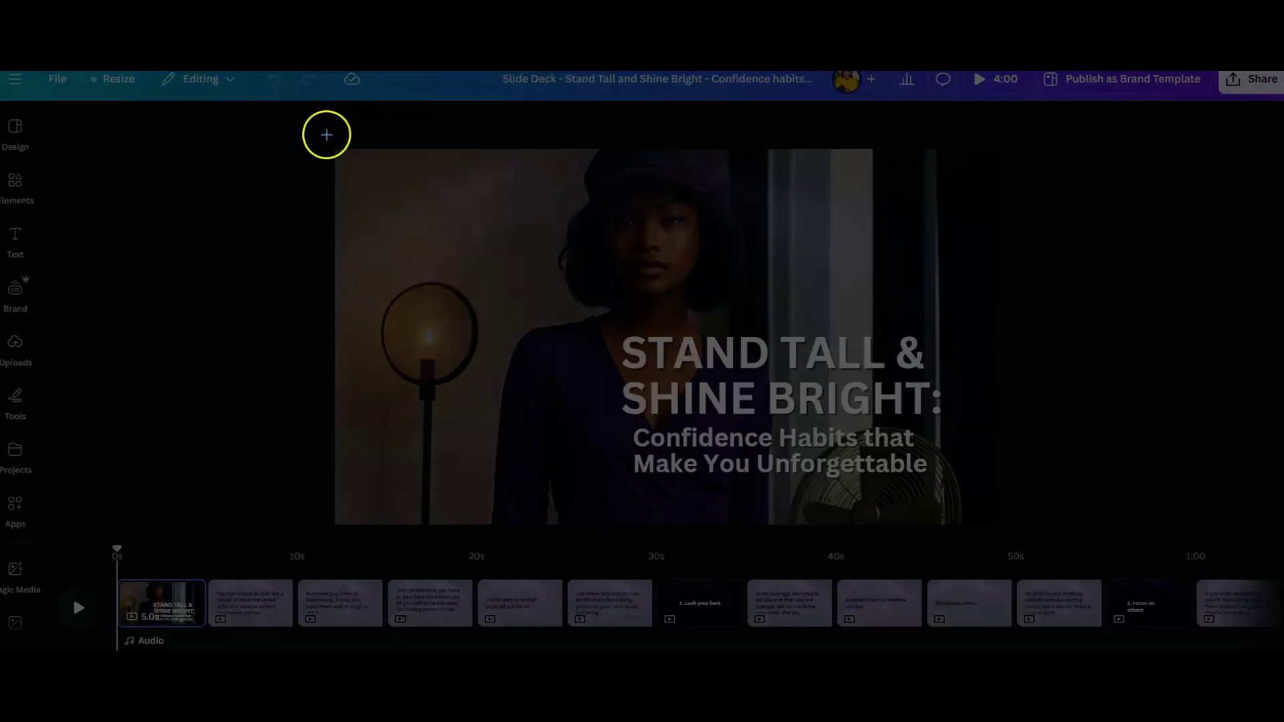
pyautogui.moveTo(335, 145); pyautogui.dragTo(948, 520)
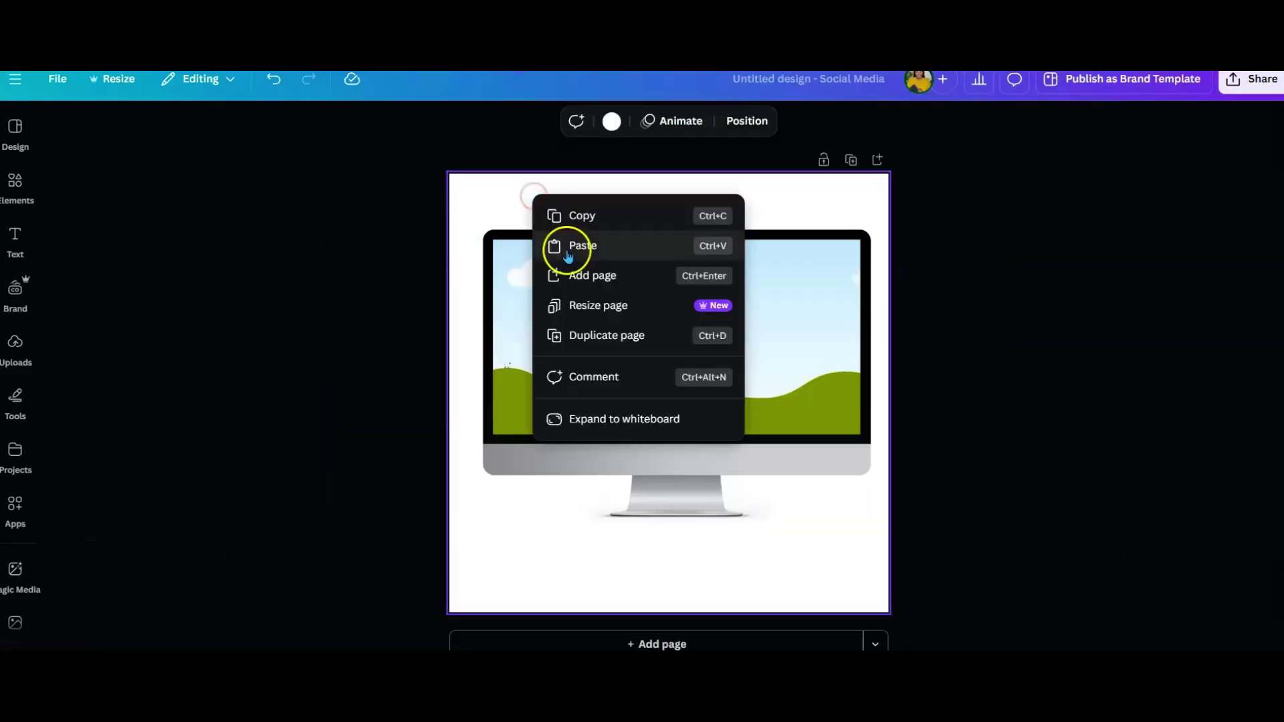
pyautogui.click(567, 247)
pyautogui.moveTo(623, 366); pyautogui.dragTo(596, 313)
pyautogui.click(605, 330)
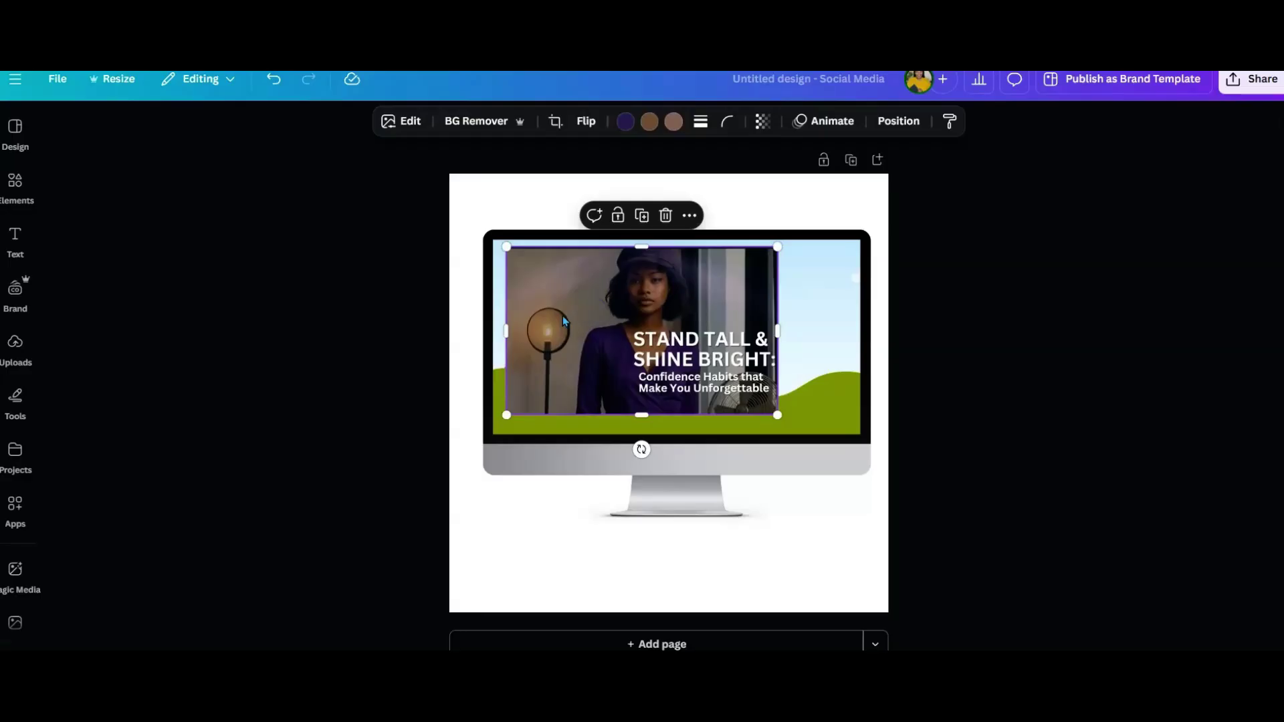
# Delete the pasted cover image and place the cover image from the uploads onto the design instead
pyautogui.click(510, 334)
pyautogui.press('Delete')
pyautogui.click(496, 244)
pyautogui.click(27, 353)
pyautogui.moveTo(80, 315); pyautogui.dragTo(590, 321)
# Move the cover image down over the monitor's stand, off most of the screen placeholder
pyautogui.click(840, 346)
pyautogui.moveTo(717, 313); pyautogui.dragTo(586, 491)
pyautogui.click(818, 279)
pyautogui.click(760, 301)
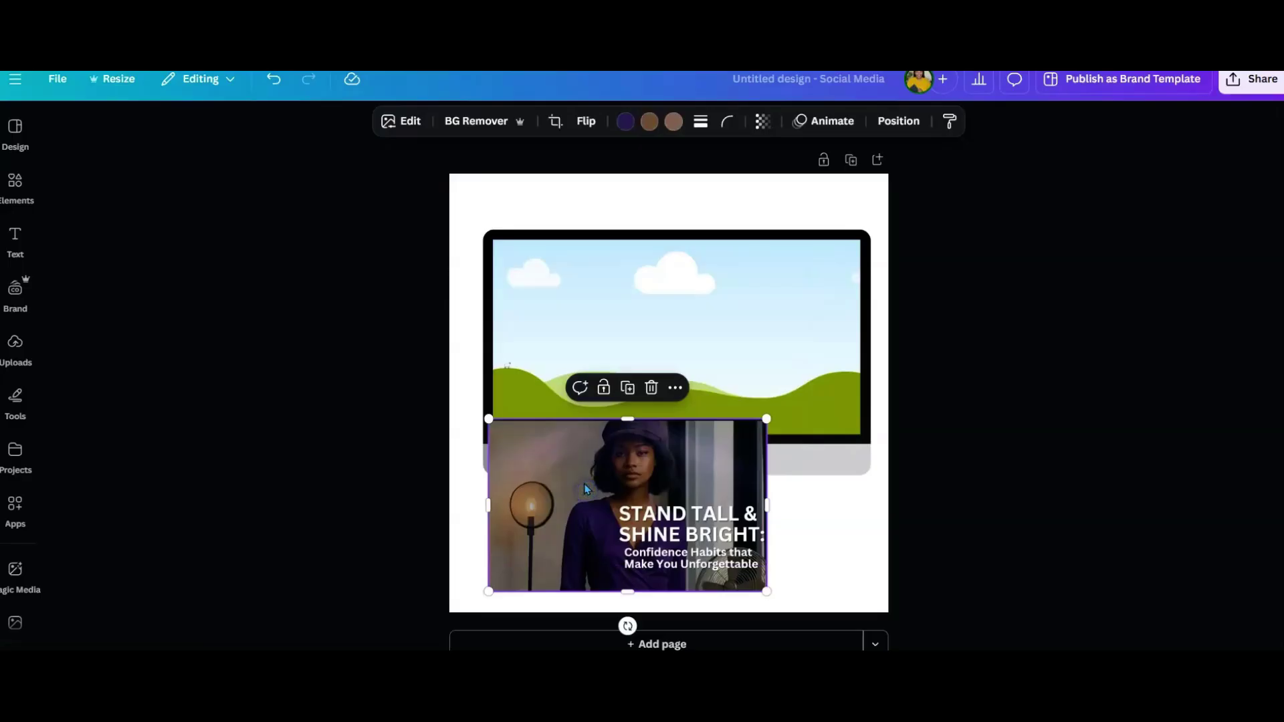
# Try deleting the cover image and ungrouping the monitor mockup, and undo both changes
pyautogui.press('Delete')
pyautogui.click(595, 359)
pyautogui.click(549, 173)
pyautogui.click(586, 312)
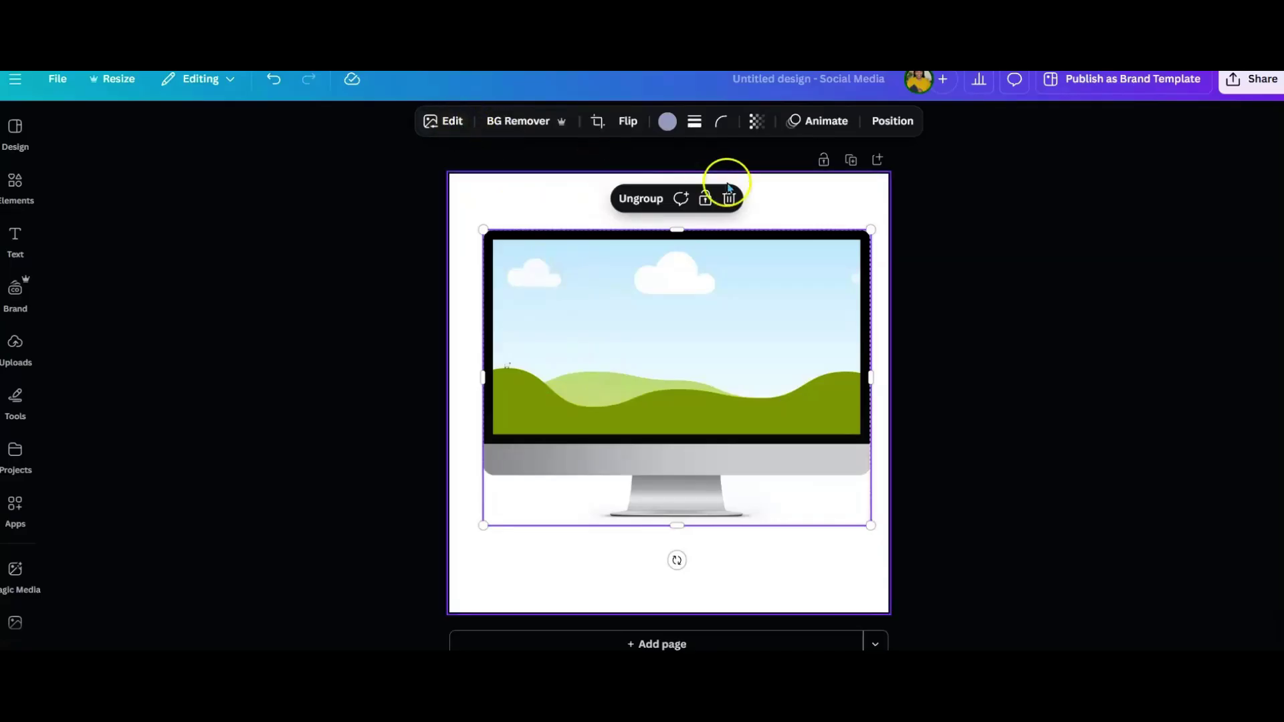
pyautogui.click(642, 199)
pyautogui.click(560, 202)
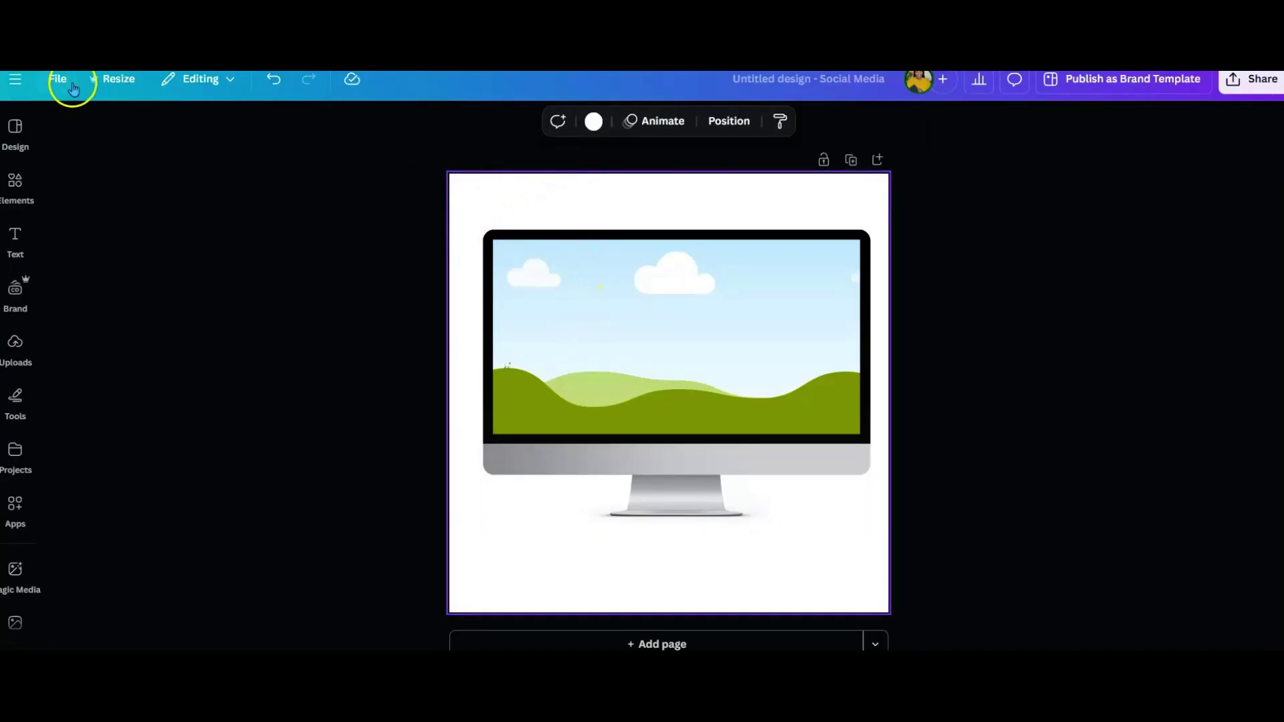
pyautogui.click(273, 79)
pyautogui.click(273, 78)
# Shift the cover image to the page's lower left edge and ungroup the monitor mockup
pyautogui.click(553, 440)
pyautogui.moveTo(553, 440); pyautogui.dragTo(550, 468)
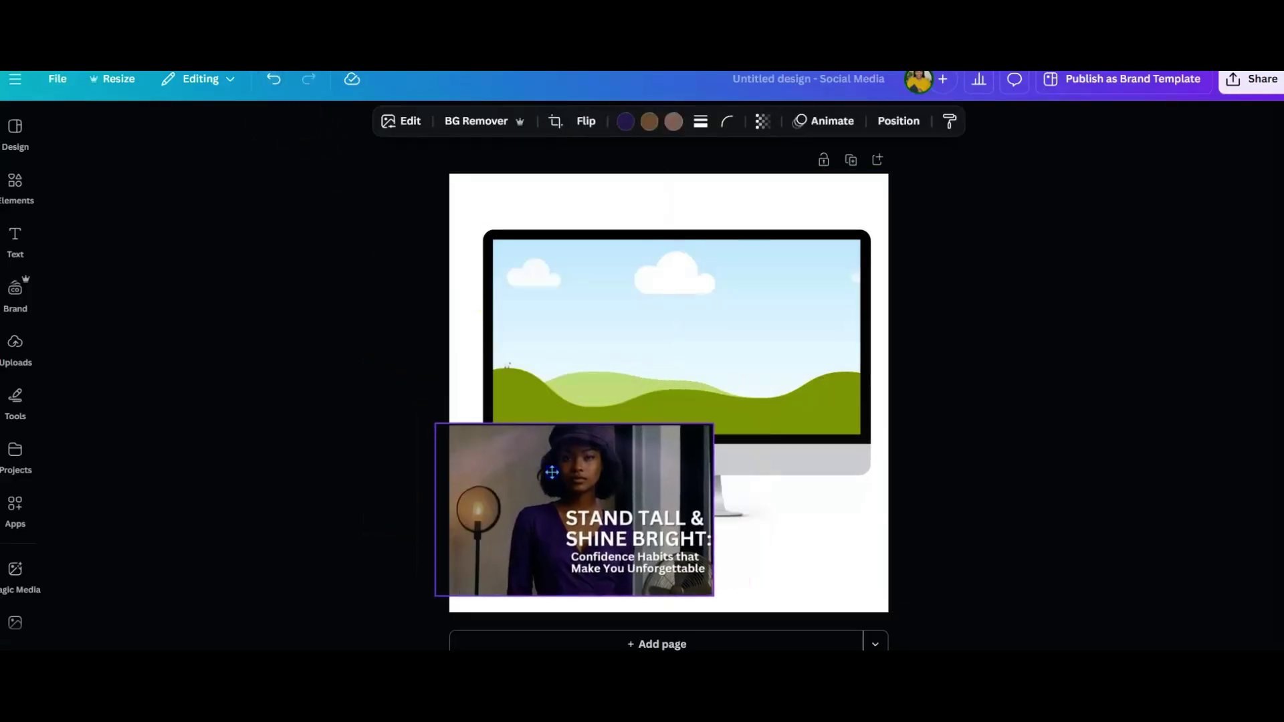
pyautogui.click(598, 315)
pyautogui.rightClick(594, 311)
pyautogui.click(573, 197)
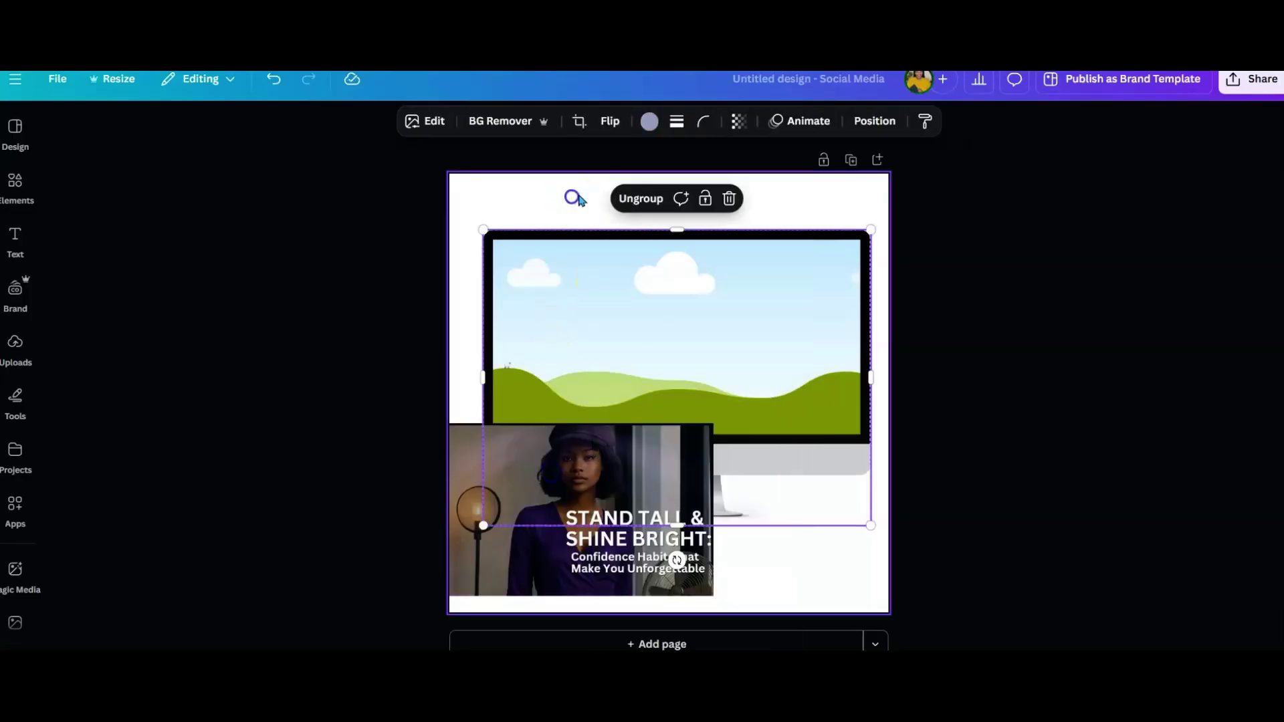
pyautogui.click(638, 196)
# Move the cover image up onto the monitor's screen and lower it slightly to expose the screen placeholder
pyautogui.moveTo(508, 546); pyautogui.dragTo(543, 385)
pyautogui.click(840, 264)
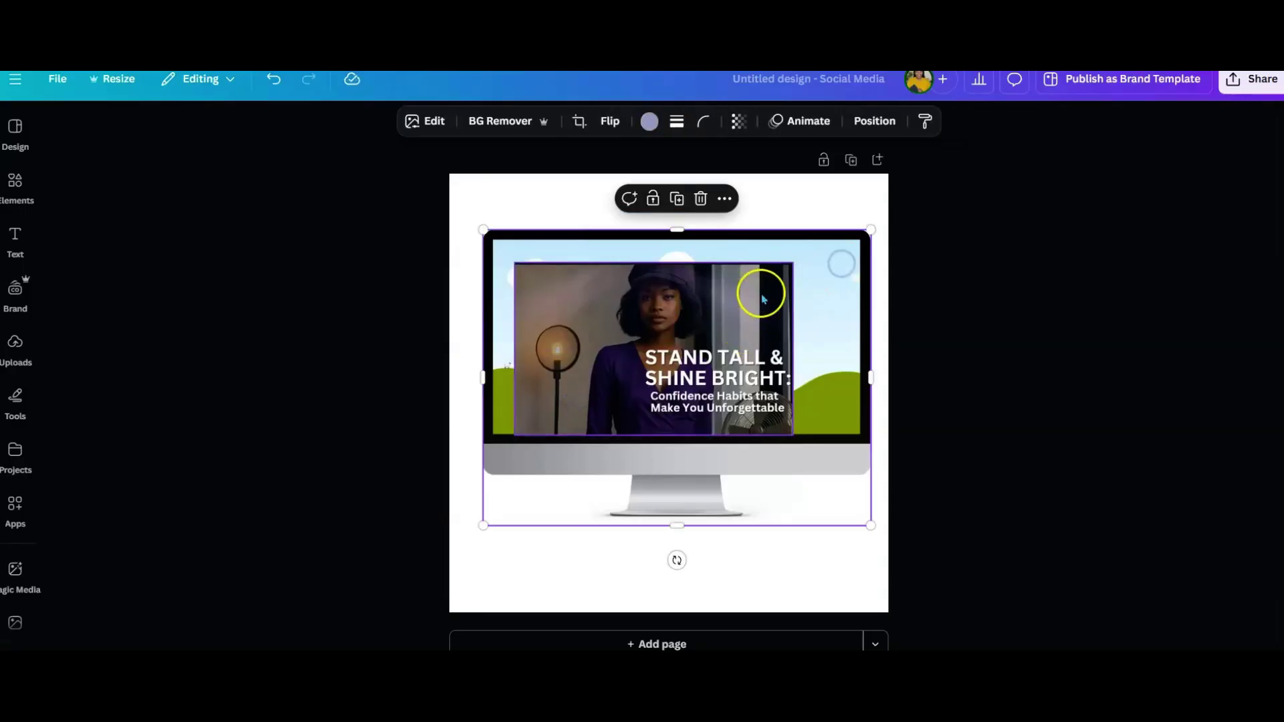
pyautogui.moveTo(737, 292); pyautogui.dragTo(714, 355)
# Try moving the monitor frame away from the screen placeholder, and undo the changes
pyautogui.click(794, 285)
pyautogui.moveTo(806, 283); pyautogui.dragTo(811, 332)
pyautogui.click(807, 291)
pyautogui.click(837, 213)
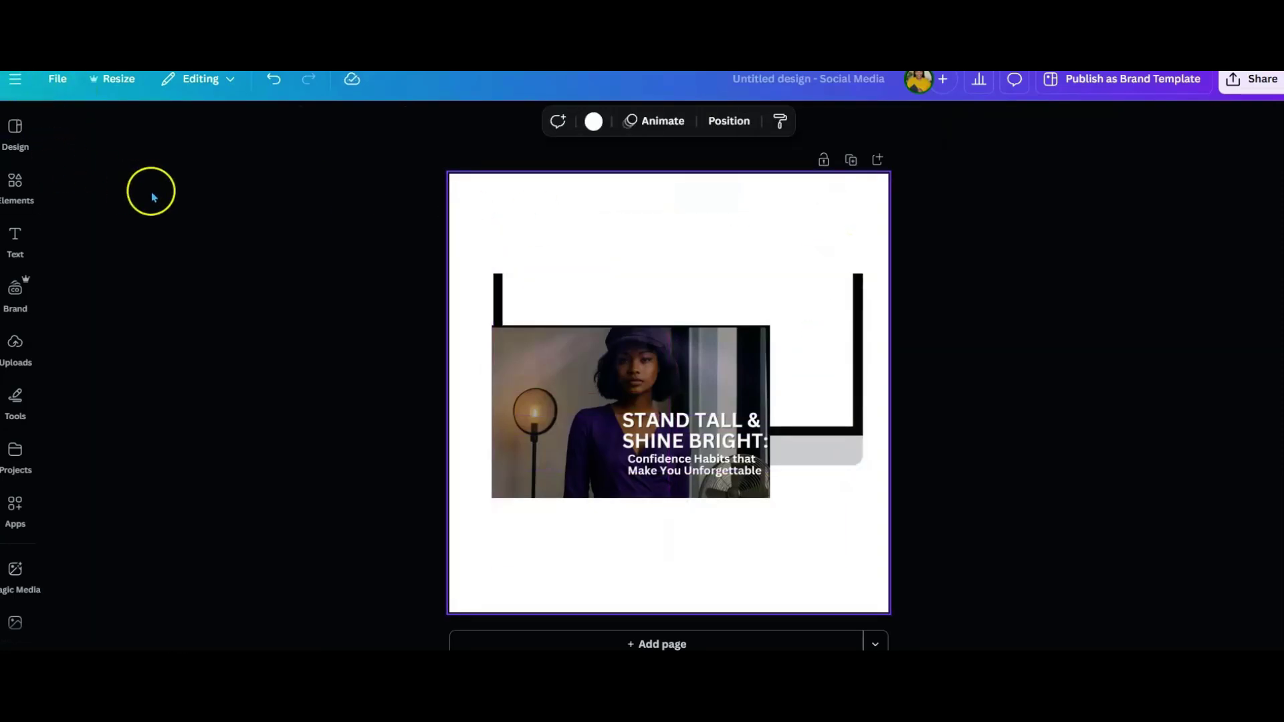
pyautogui.click(273, 80)
pyautogui.click(273, 80)
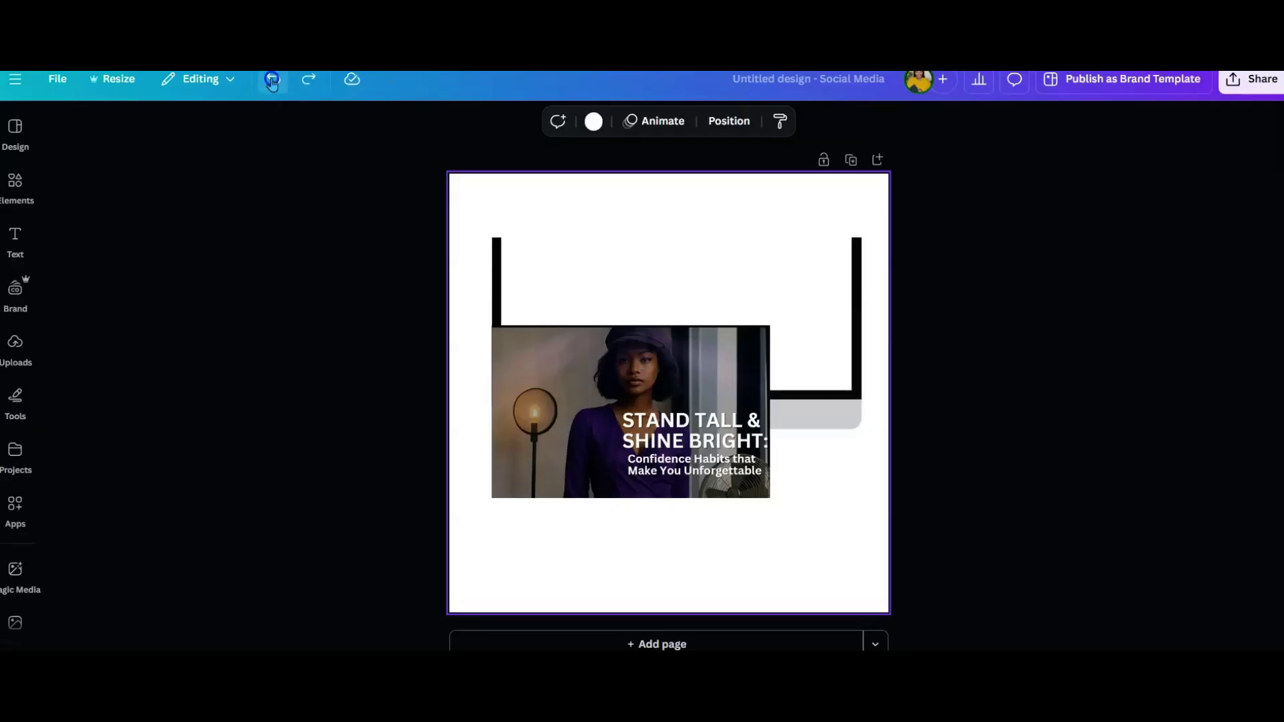
pyautogui.click(272, 80)
# Try moving the cover image to the page's lower left and the monitor frame slightly down, and undo both moves
pyautogui.click(648, 440)
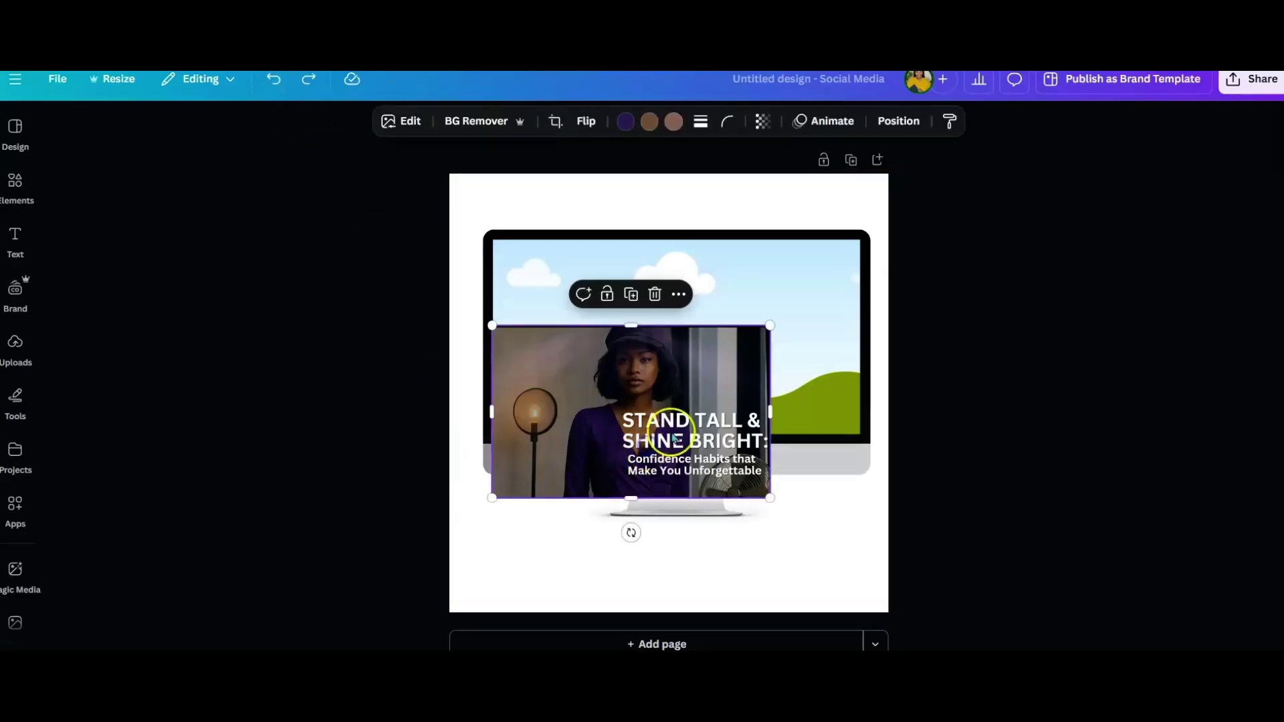
pyautogui.moveTo(666, 432); pyautogui.dragTo(544, 526)
pyautogui.click(752, 457)
pyautogui.moveTo(752, 459)
pyautogui.mouseDown()
pyautogui.moveTo(762, 500)
pyautogui.moveTo(754, 479)
pyautogui.mouseUp()
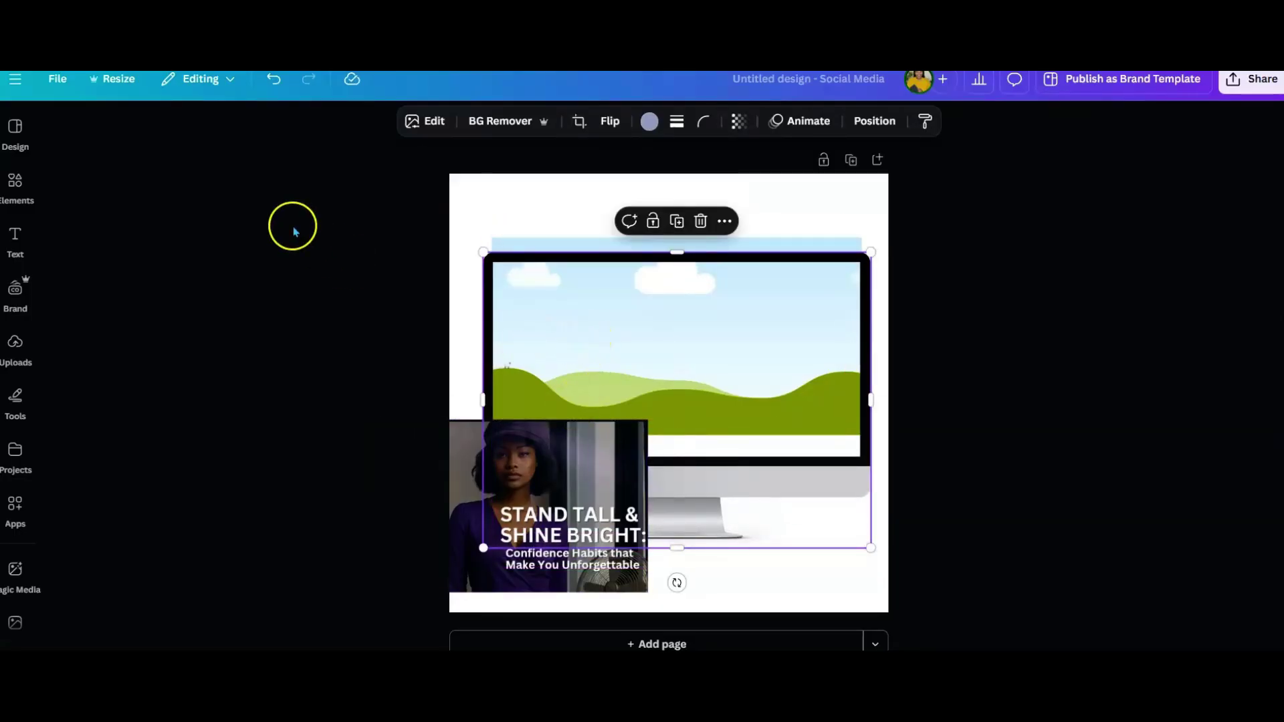
pyautogui.click(271, 80)
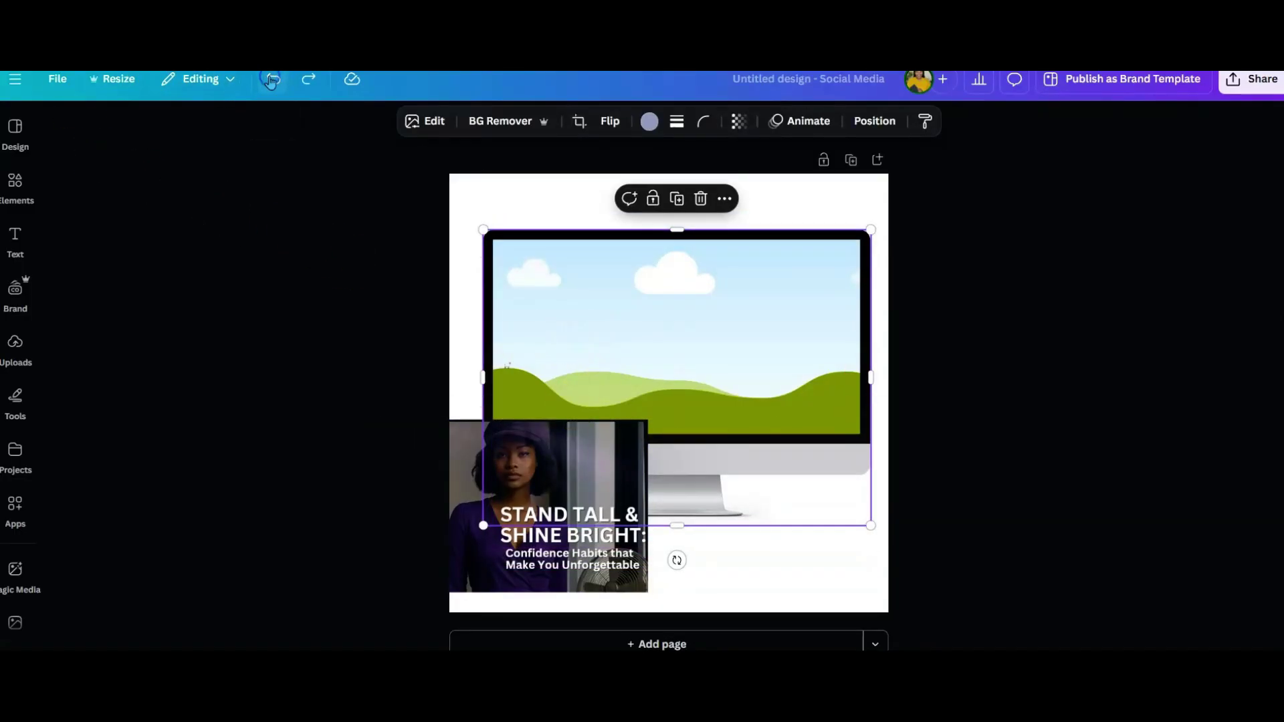
pyautogui.click(272, 81)
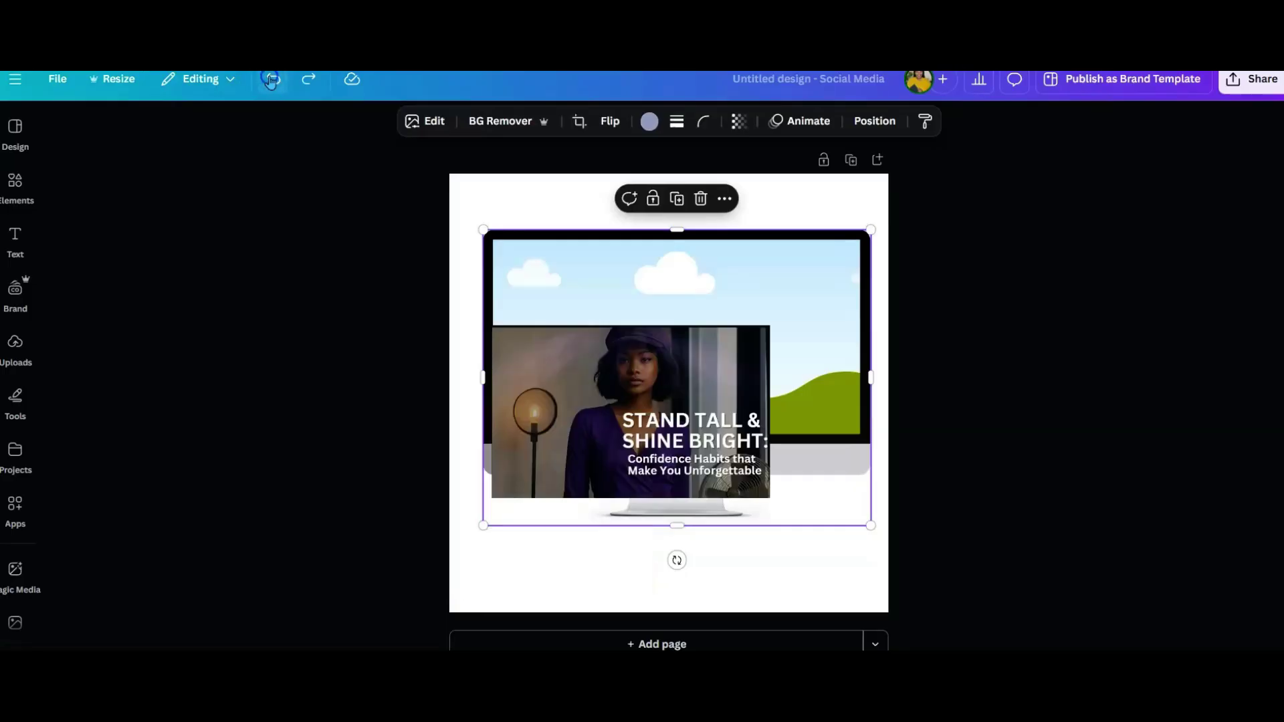
pyautogui.click(378, 317)
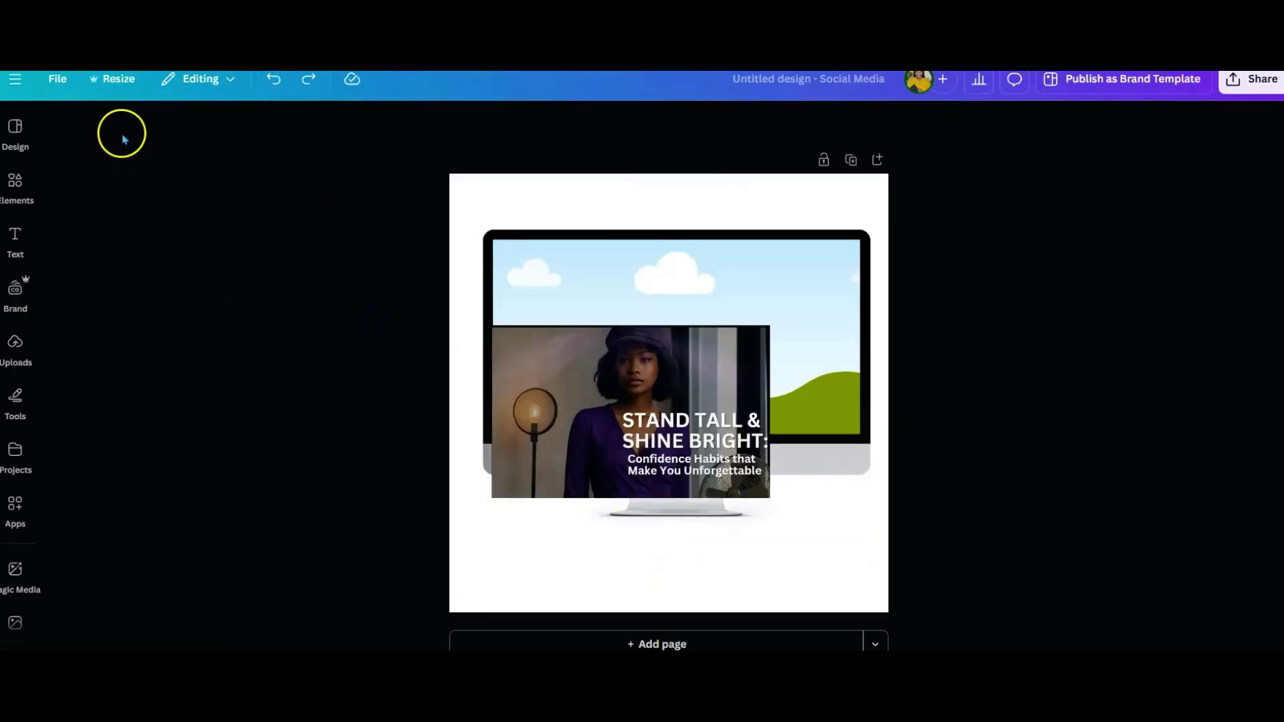
# Delete the cover image from the monitor and paste a fresh copy of it at the bottom of the page
pyautogui.click(566, 386)
pyautogui.press('Delete')
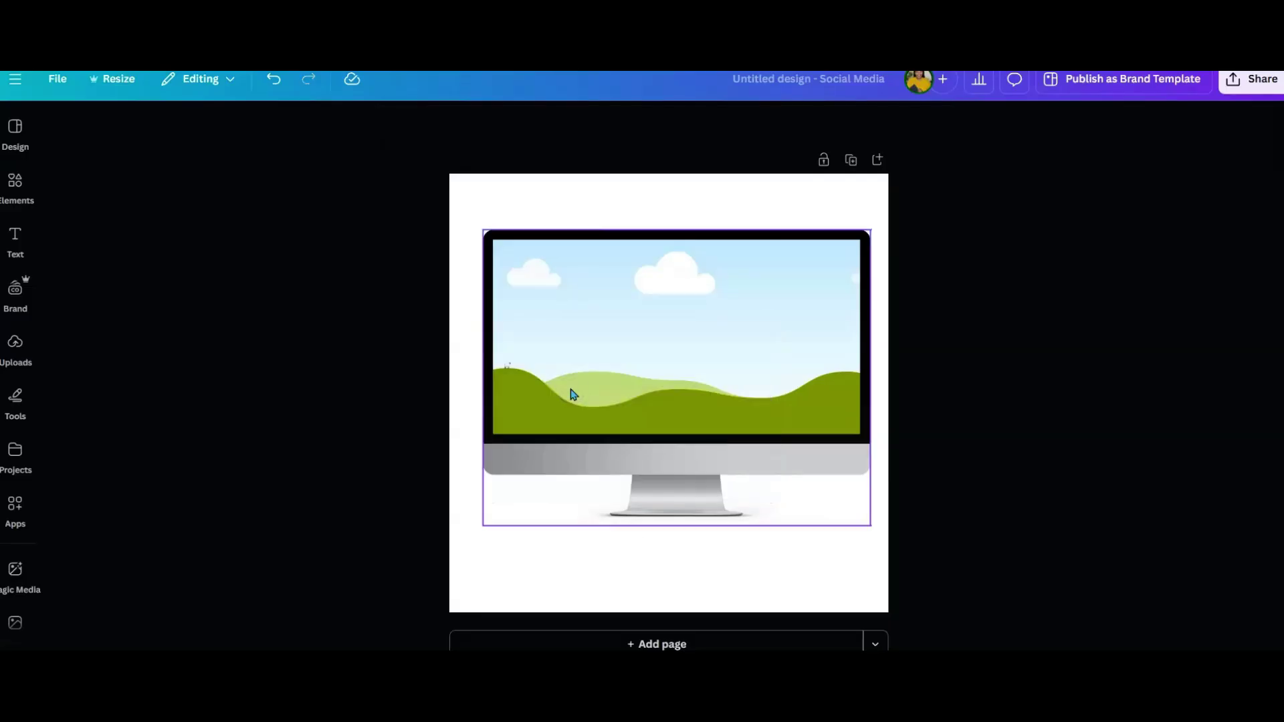
pyautogui.click(19, 348)
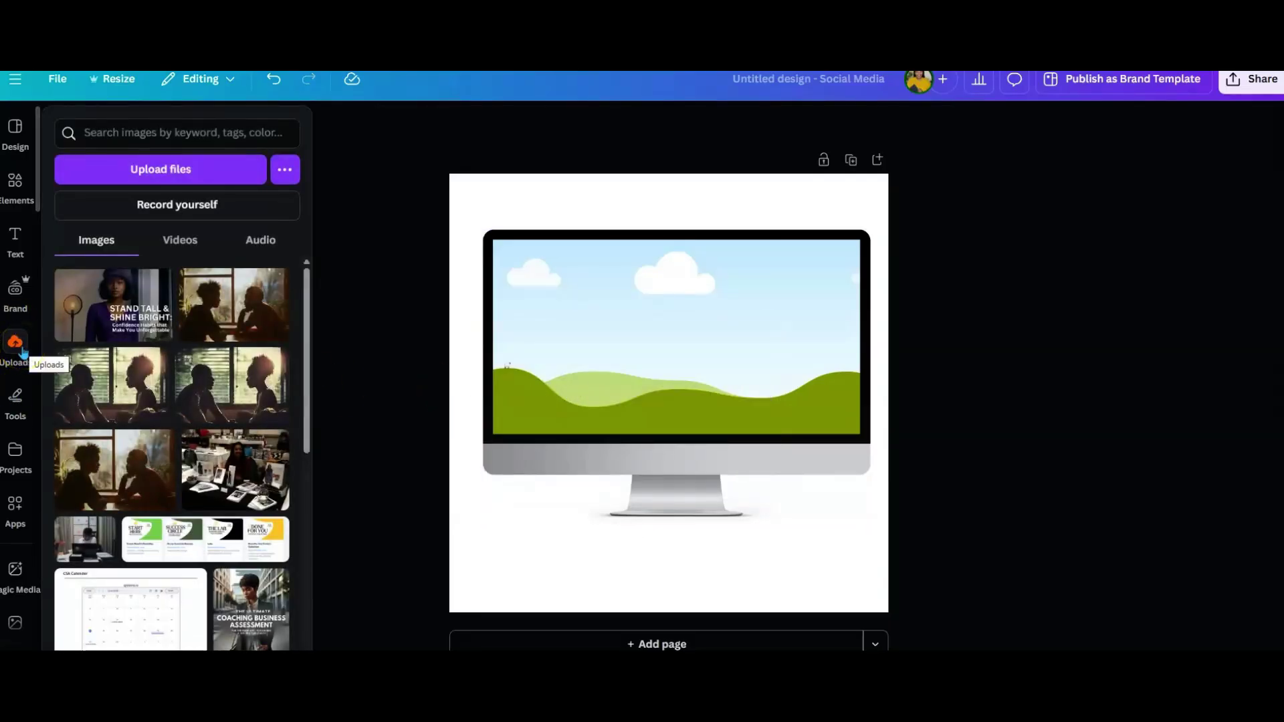
pyautogui.click(108, 301)
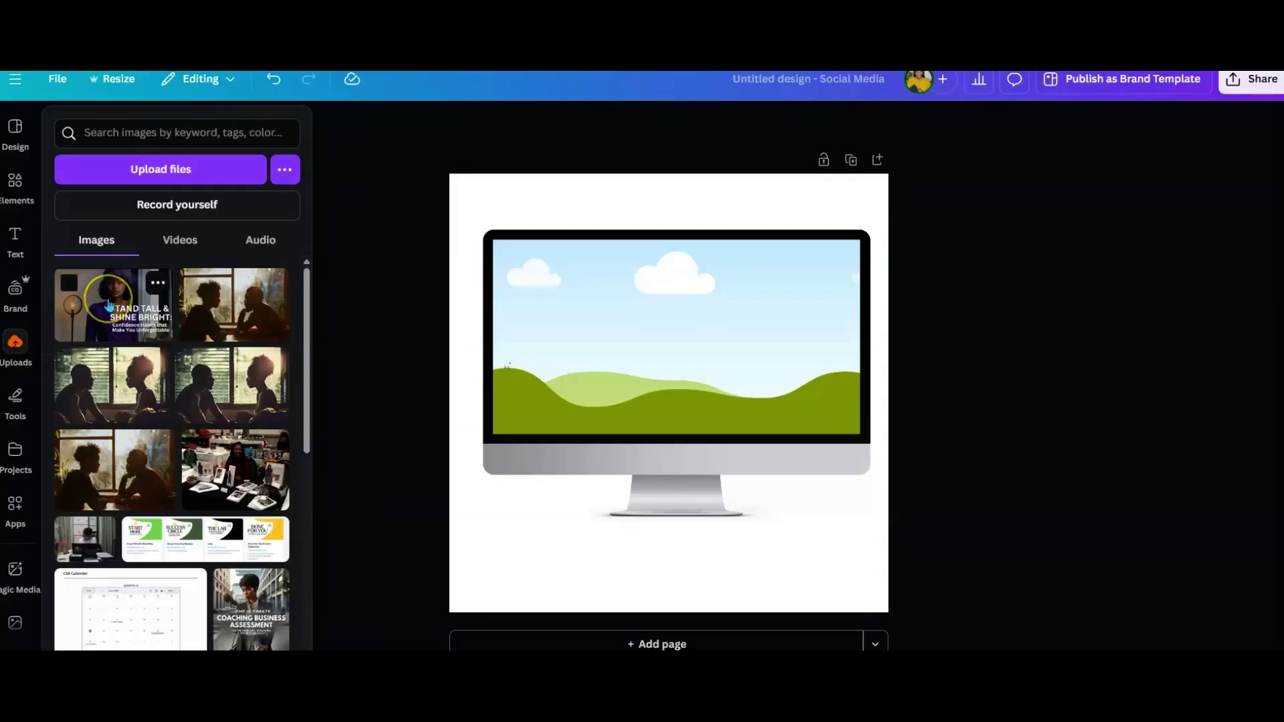
pyautogui.click(580, 569)
pyautogui.rightClick(547, 572)
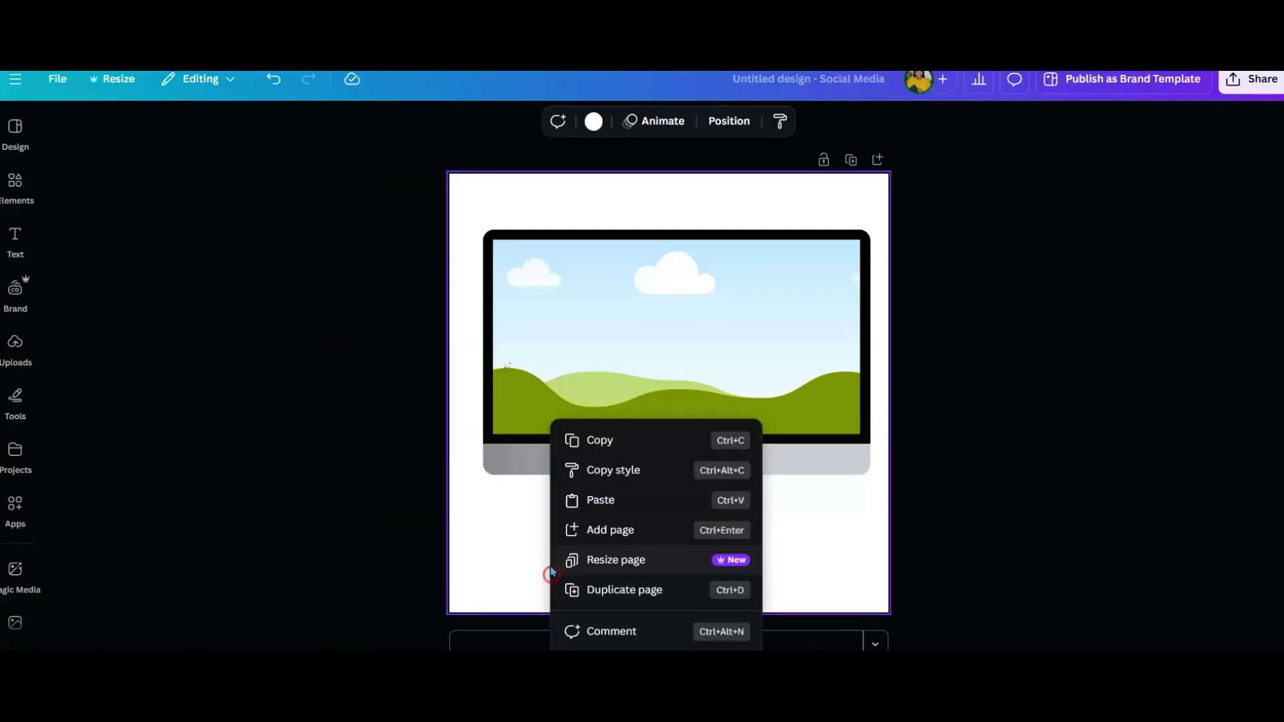
pyautogui.click(600, 501)
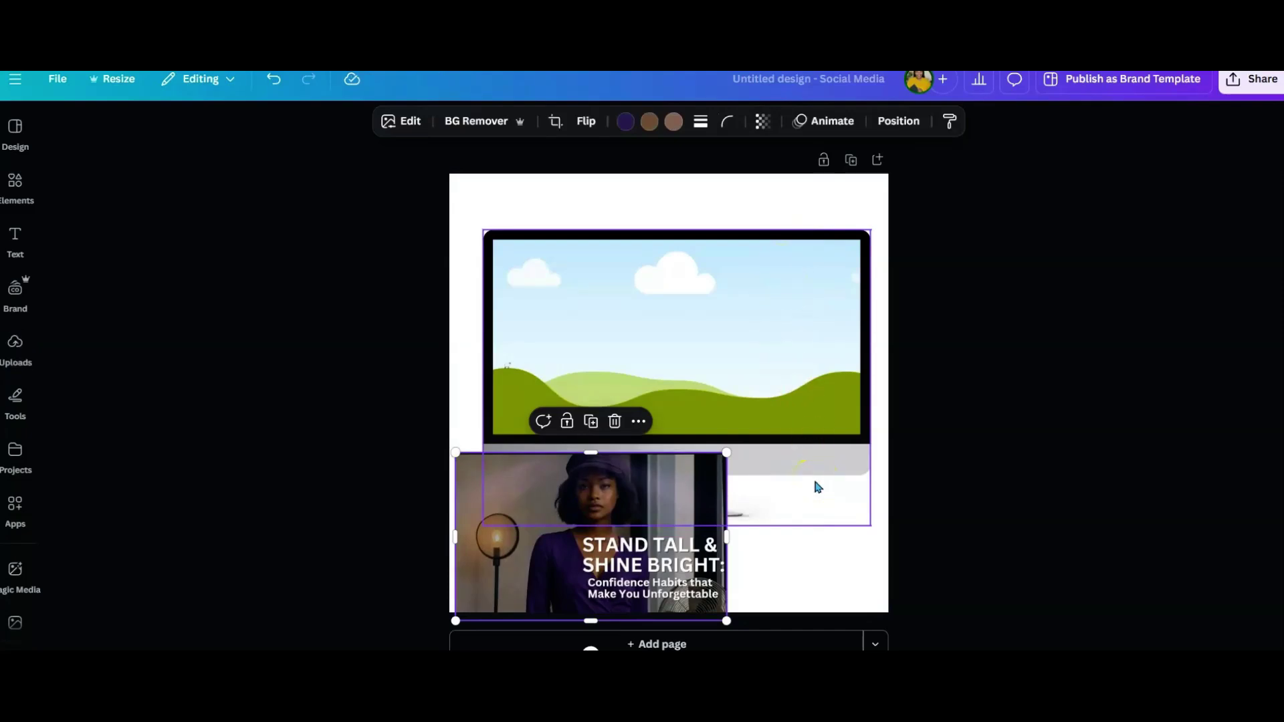
pyautogui.moveTo(503, 570)
pyautogui.mouseDown()
pyautogui.moveTo(562, 355)
pyautogui.moveTo(539, 498)
pyautogui.moveTo(582, 384)
pyautogui.moveTo(596, 410)
pyautogui.moveTo(525, 566)
pyautogui.mouseUp()
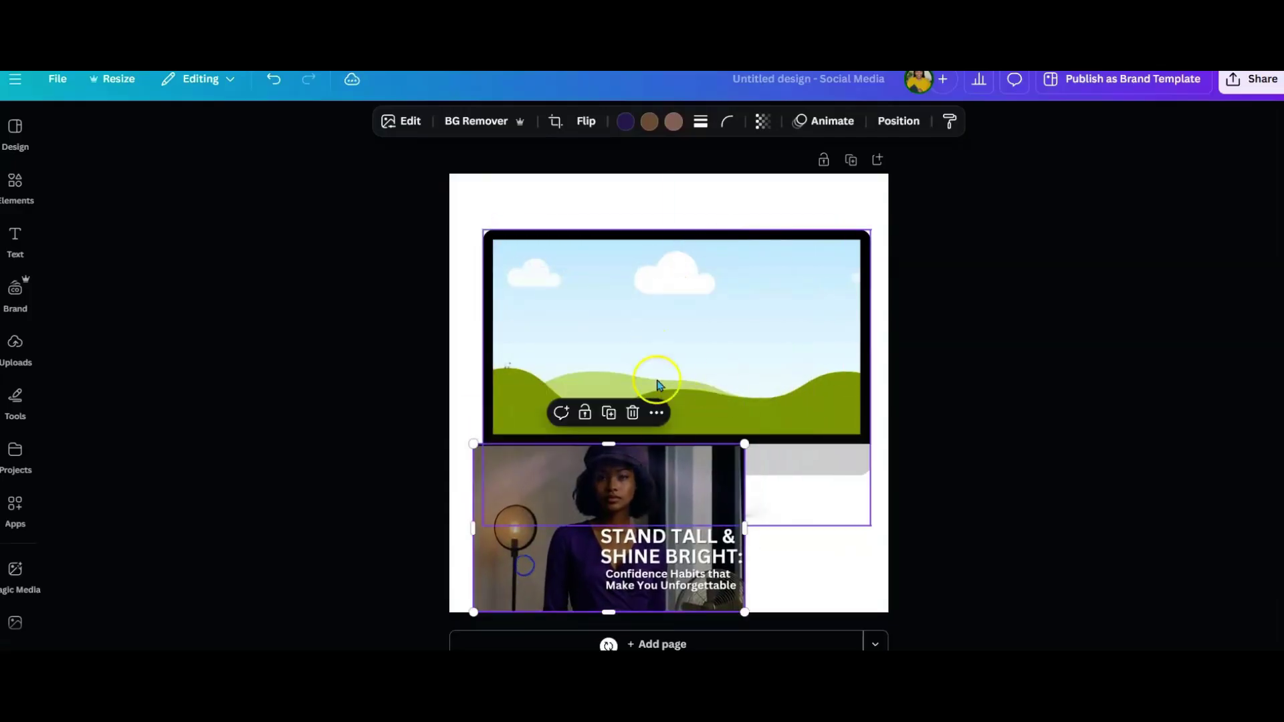
# Try to ungroup the monitor mockup and nudge it slightly upward
pyautogui.rightClick(707, 312)
pyautogui.click(646, 204)
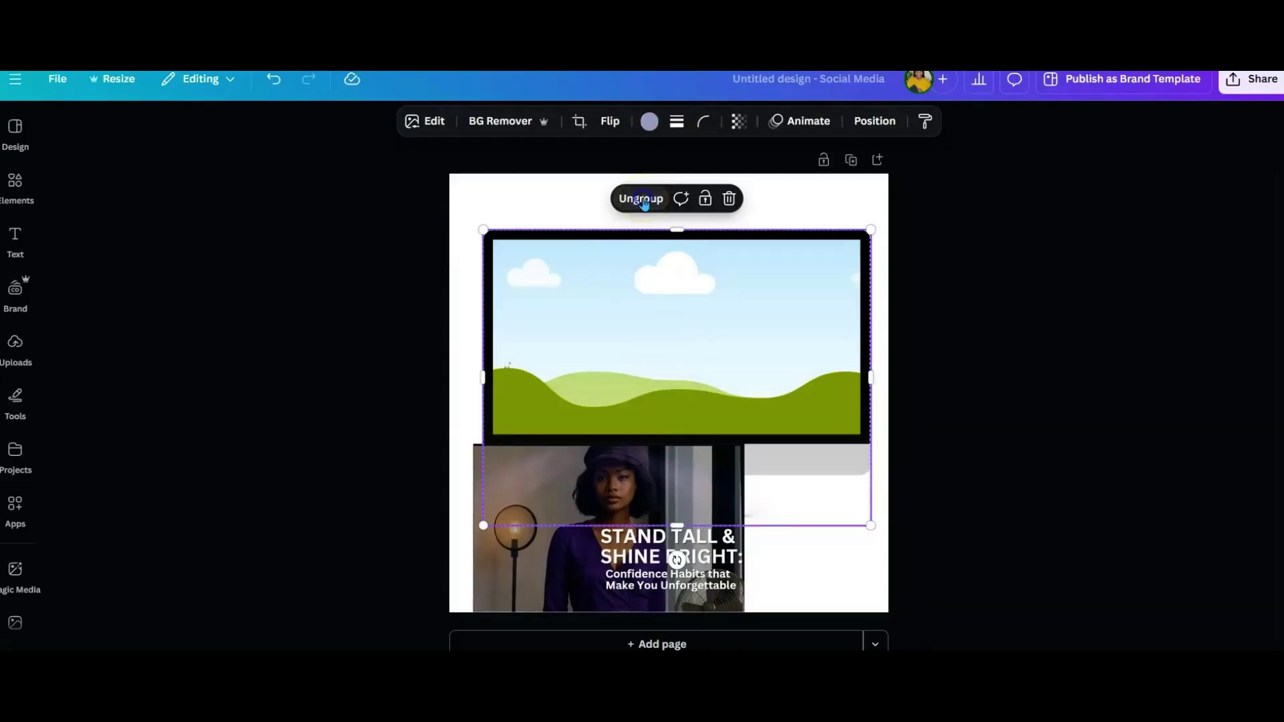
pyautogui.click(810, 193)
pyautogui.click(819, 278)
pyautogui.moveTo(817, 275); pyautogui.dragTo(818, 260)
pyautogui.click(861, 182)
# Shrink the cover image into the page's lower left corner and shift the monitor mockup up and into horizontal center
pyautogui.moveTo(602, 528); pyautogui.dragTo(571, 523)
pyautogui.moveTo(712, 438); pyautogui.dragTo(613, 501)
pyautogui.click(740, 347)
pyautogui.moveTo(739, 347)
pyautogui.mouseDown()
pyautogui.moveTo(742, 361)
pyautogui.moveTo(734, 336)
pyautogui.mouseUp()
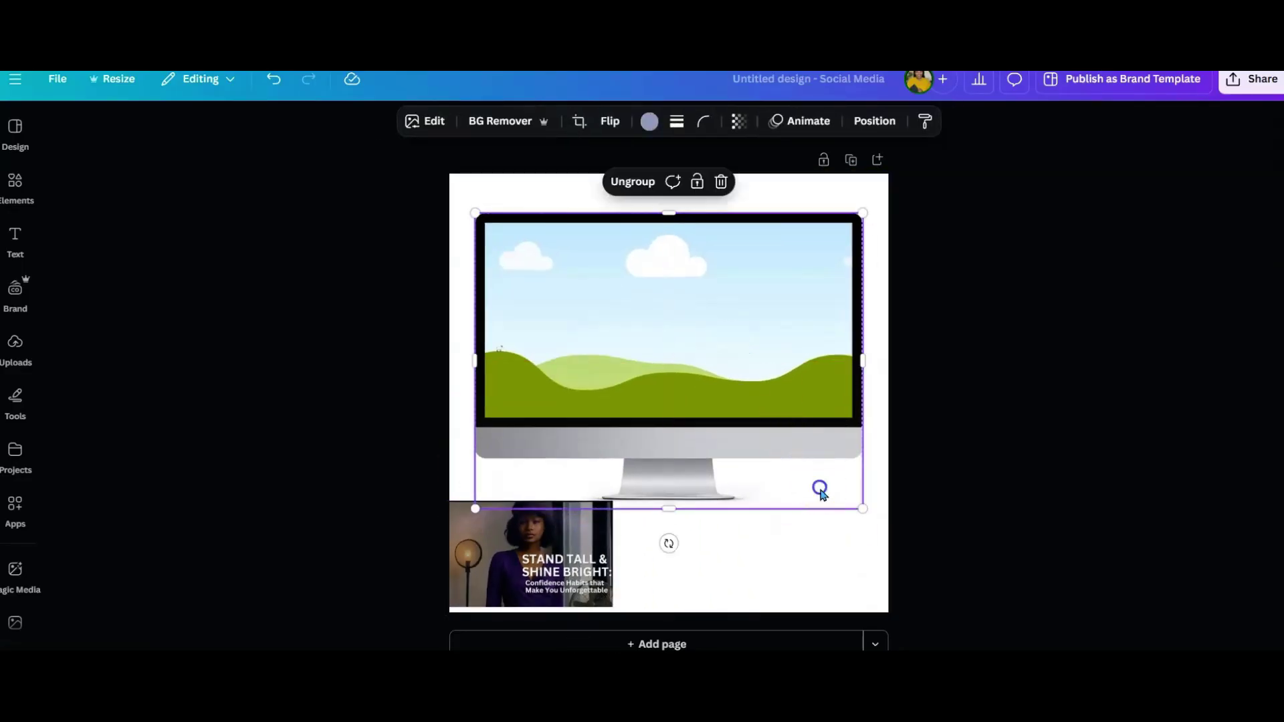
# Ungroup the monitor mockup and send the monitor frame to the back, behind the screen placeholder
pyautogui.click(632, 181)
pyautogui.click(800, 190)
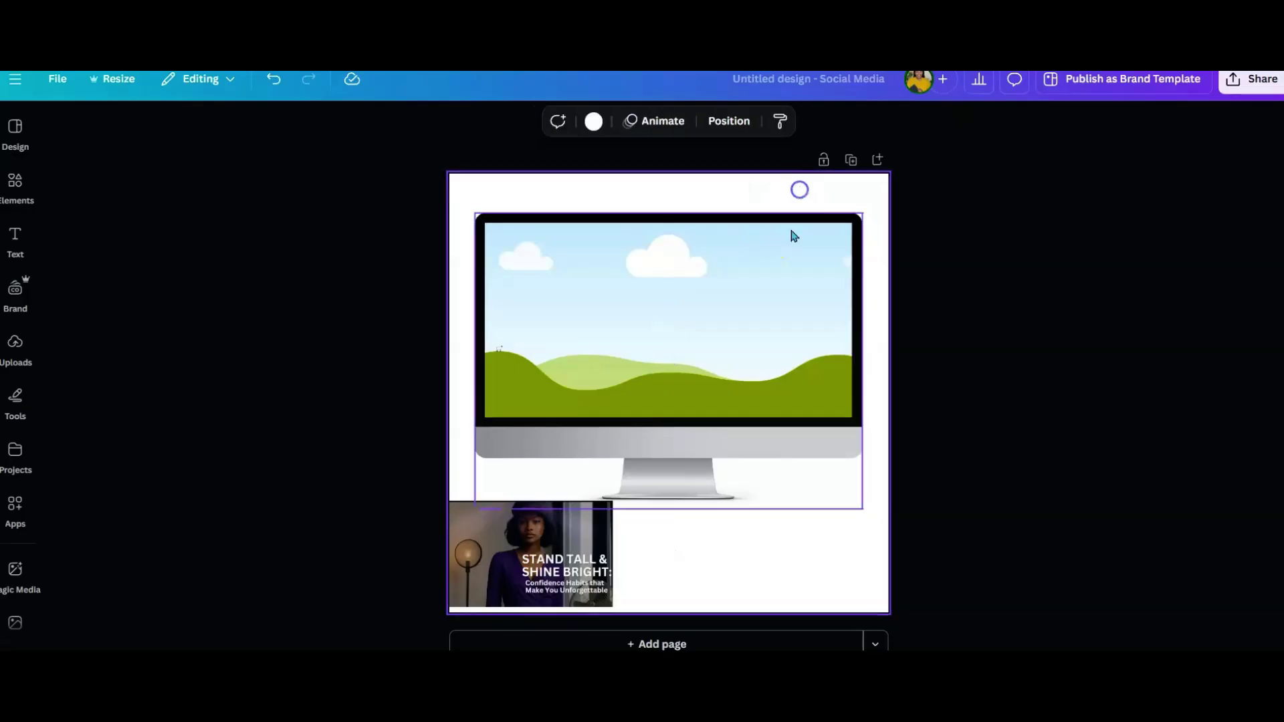
pyautogui.moveTo(777, 292)
pyautogui.mouseDown()
pyautogui.moveTo(788, 332)
pyautogui.moveTo(783, 281)
pyautogui.mouseUp()
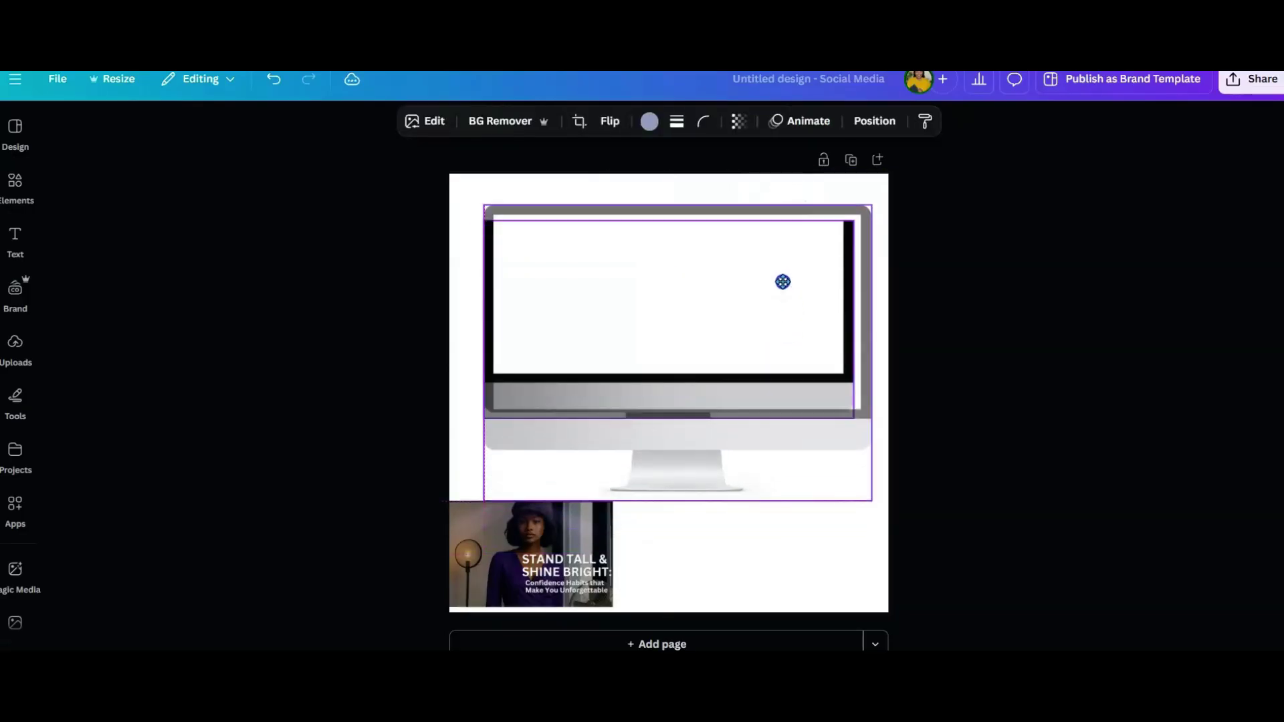
pyautogui.hotkey('ctrl', 'z')
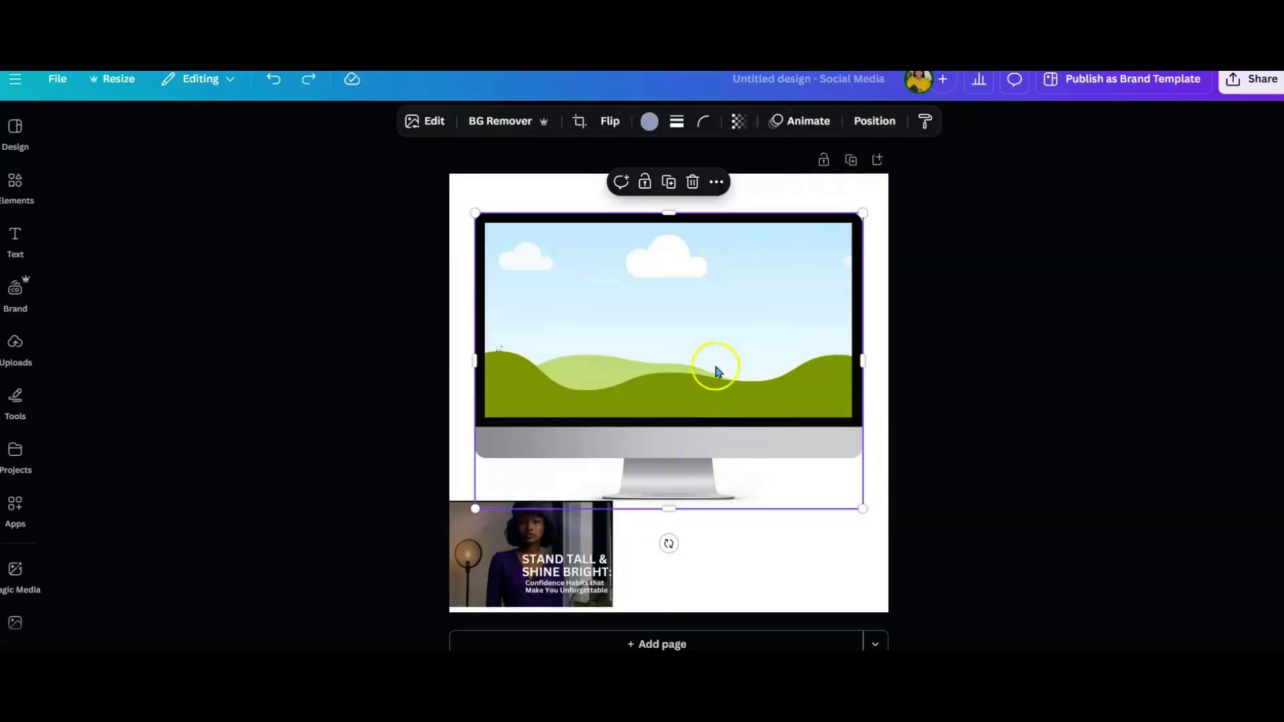
pyautogui.click(874, 120)
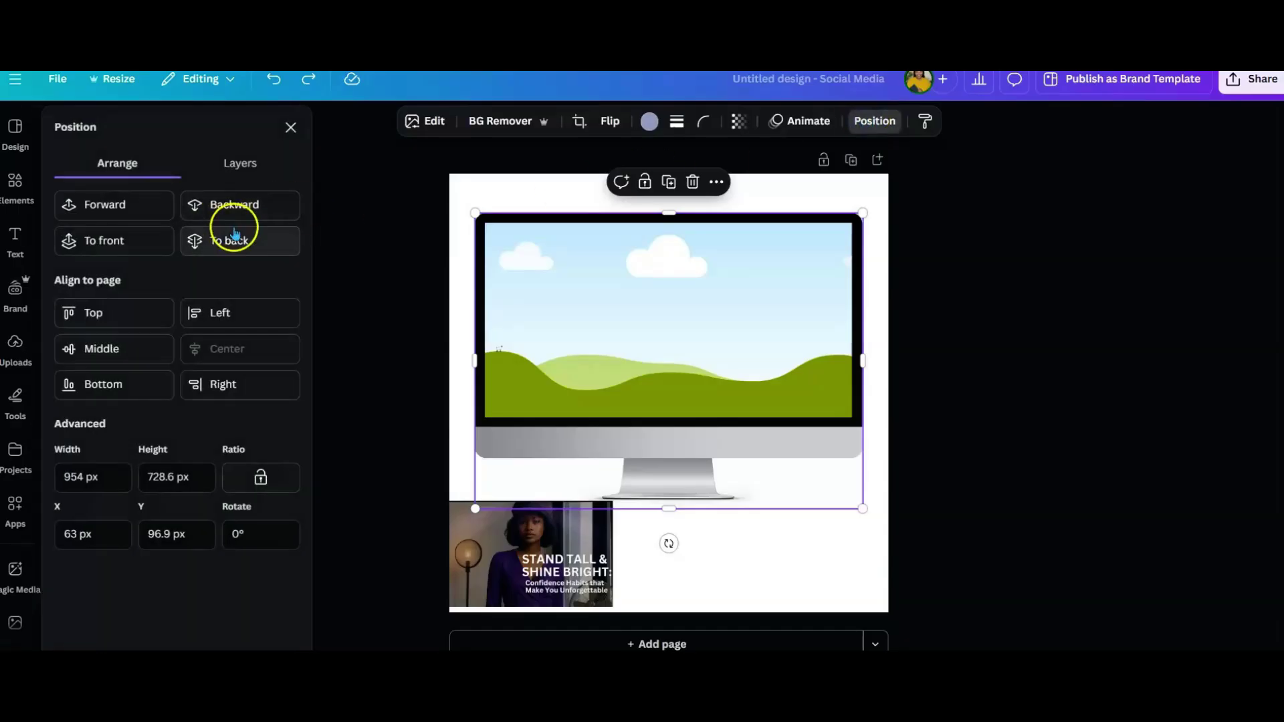
pyautogui.click(230, 241)
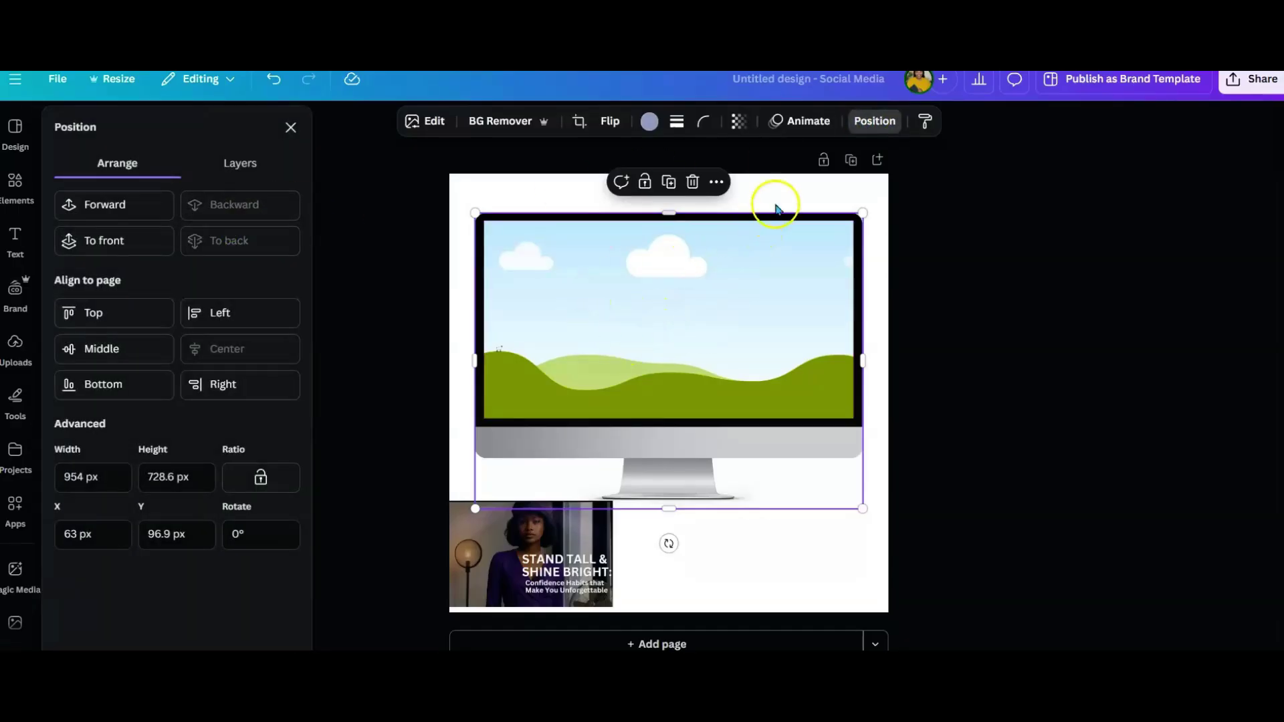
pyautogui.click(808, 198)
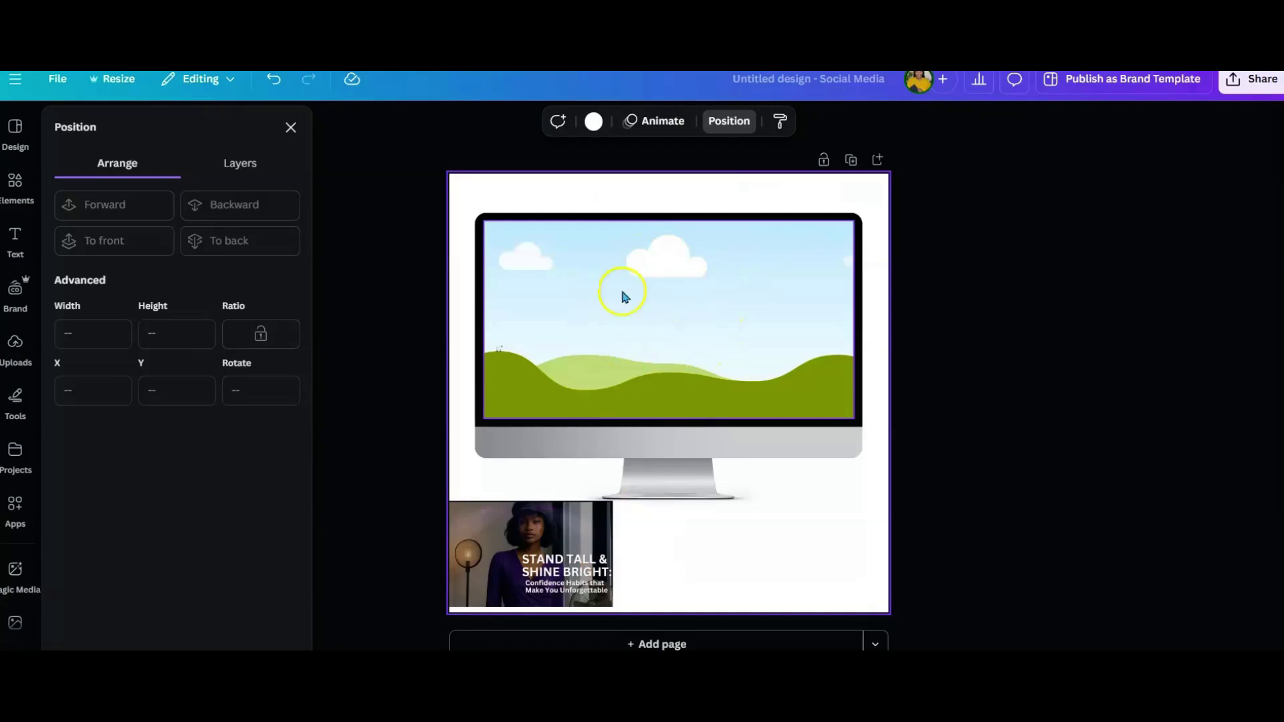
# Fill the monitor's screen placeholder with the cover image and move the filled screen backward behind the monitor frame
pyautogui.click(524, 533)
pyautogui.moveTo(524, 533); pyautogui.dragTo(594, 364)
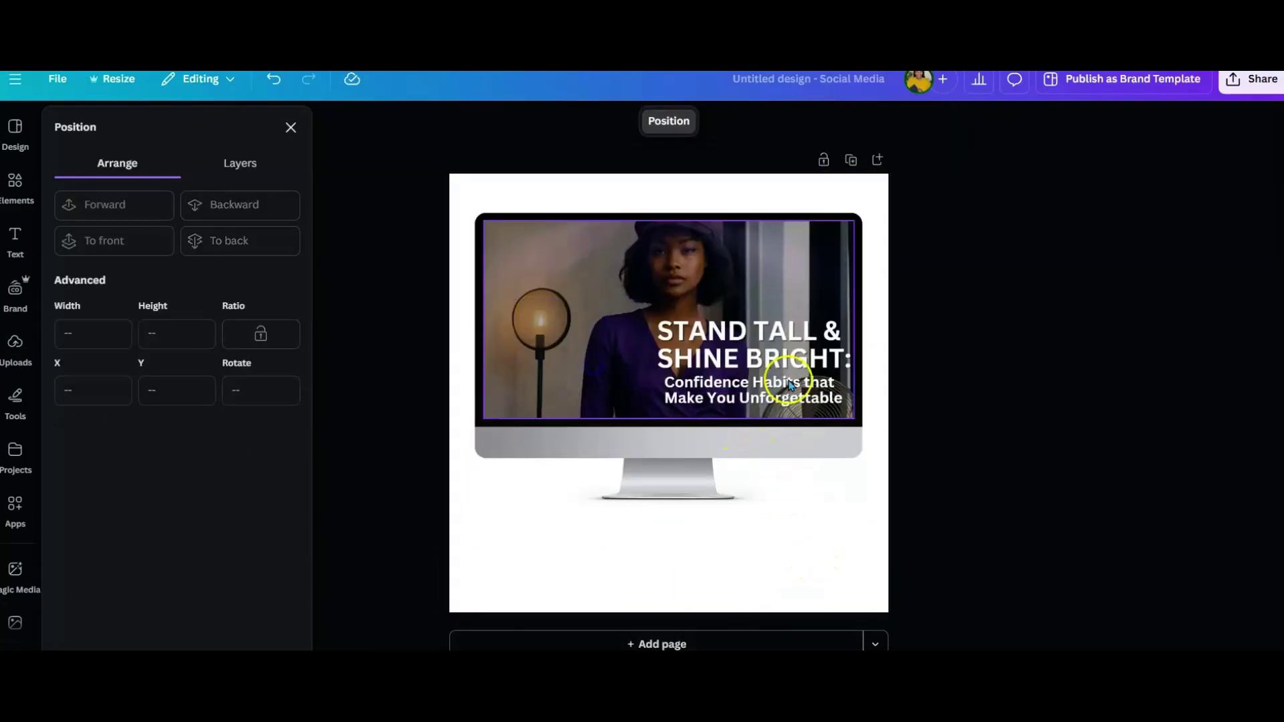
pyautogui.click(657, 279)
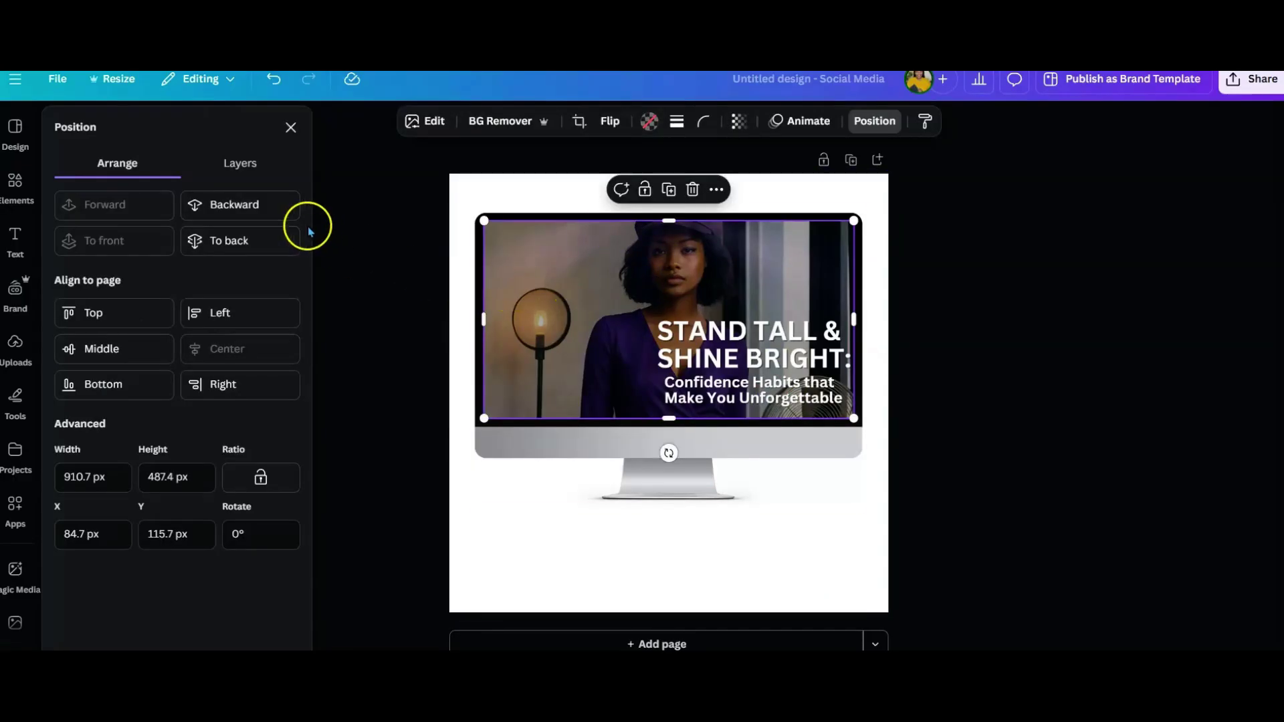
pyautogui.click(258, 203)
pyautogui.click(594, 543)
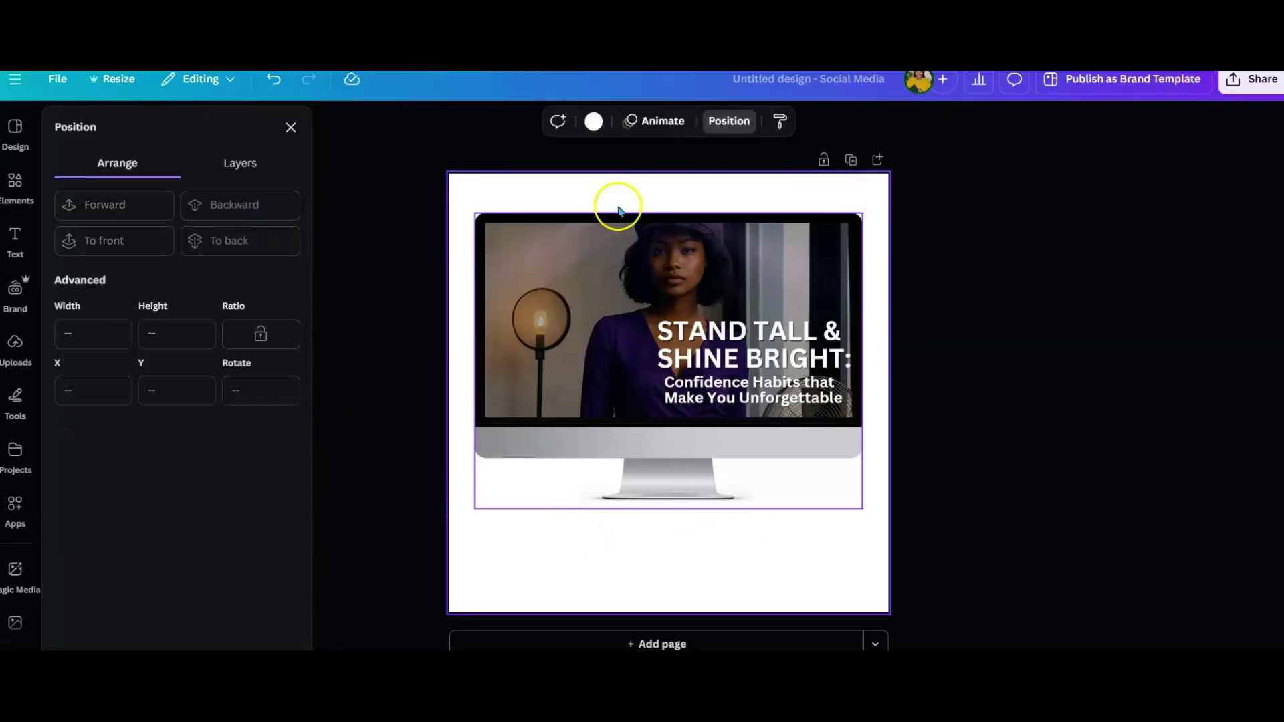
# Group the filled screen with the monitor frame and move the group down toward the middle of the page
pyautogui.moveTo(828, 568); pyautogui.dragTo(450, 212)
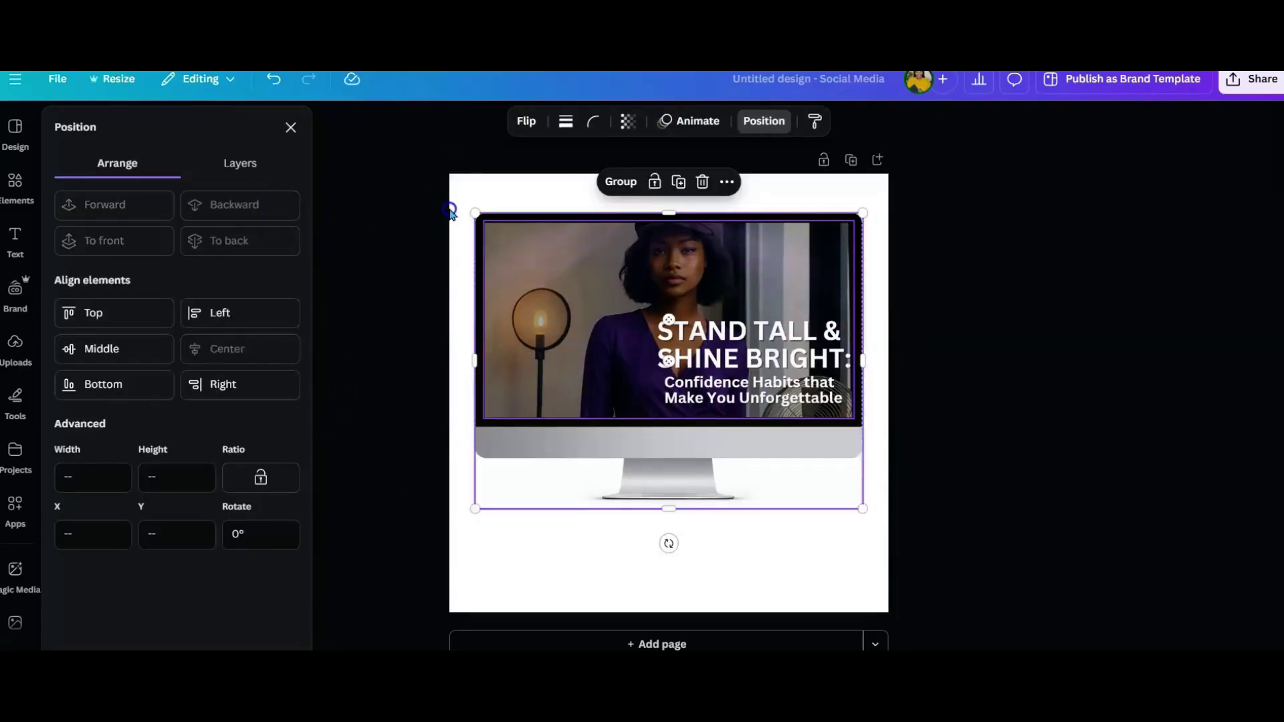
pyautogui.click(622, 181)
pyautogui.moveTo(831, 387); pyautogui.dragTo(782, 356)
pyautogui.click(934, 387)
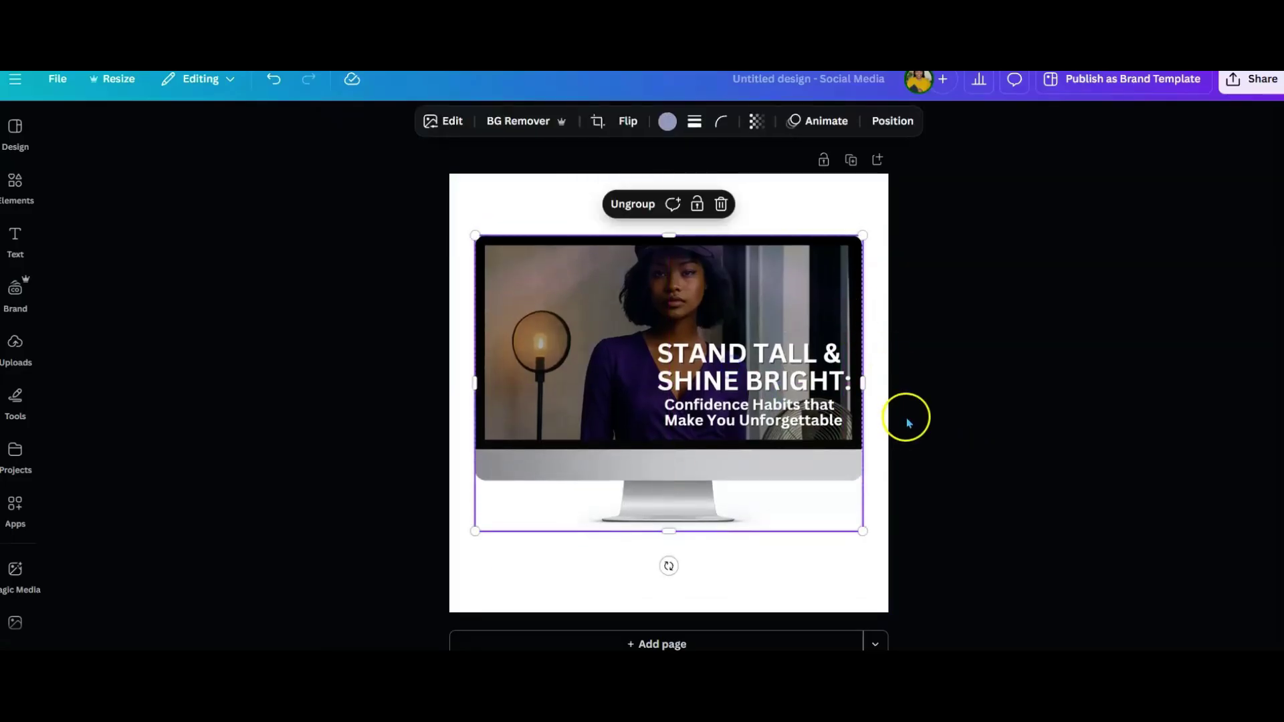
# Add a blank second page, then switch to the 150 Course Mockups design and open page 12 from the page grid
pyautogui.click(798, 642)
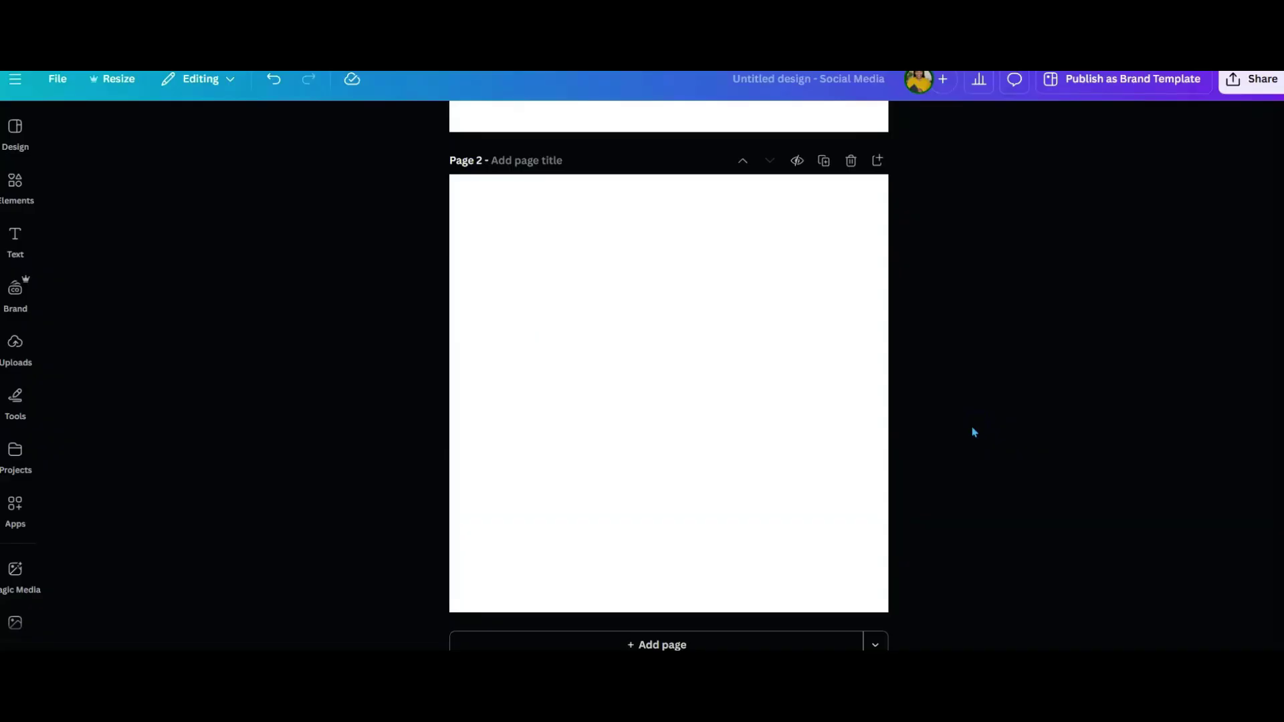
pyautogui.click(1033, 278)
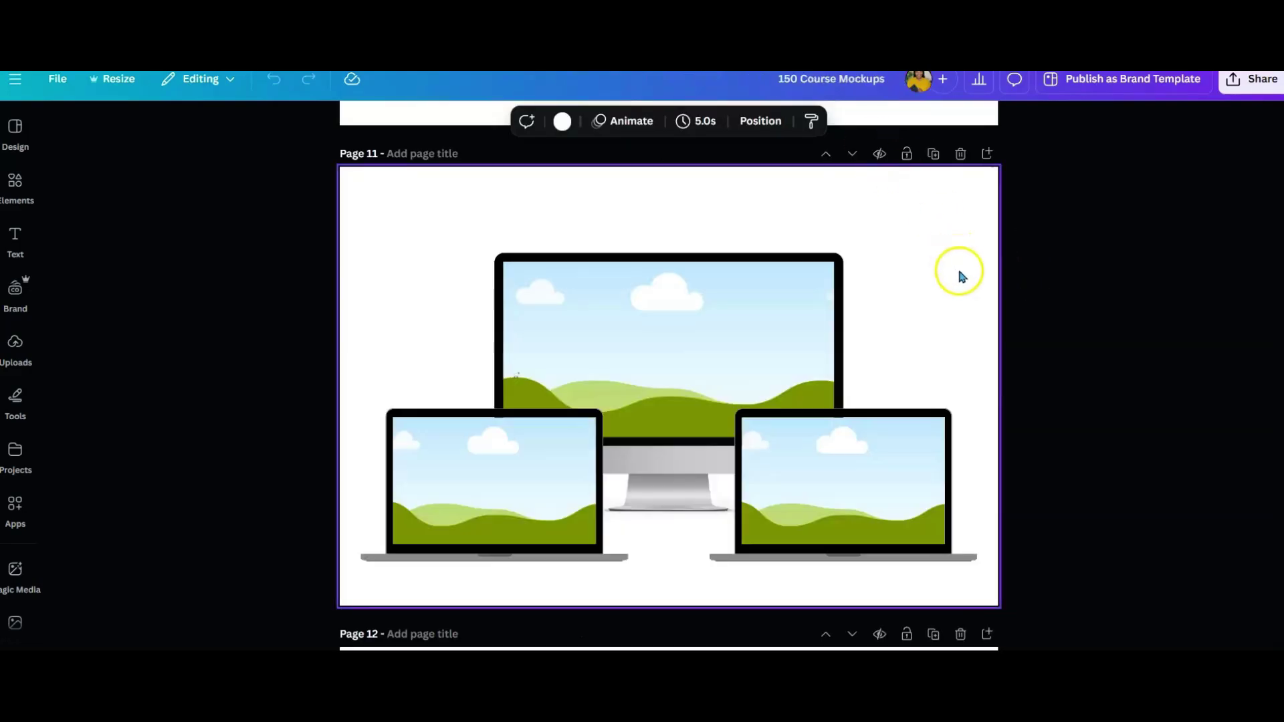
pyautogui.click(1170, 669)
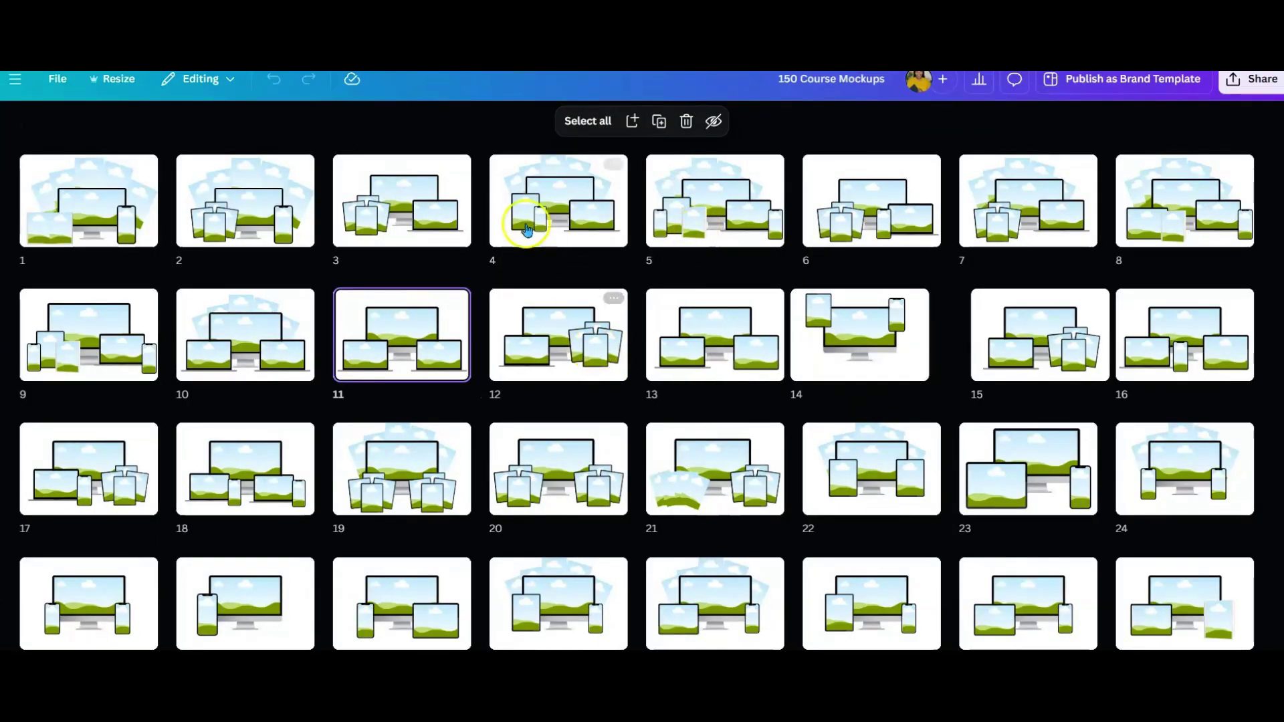
pyautogui.click(590, 351)
pyautogui.click(590, 353)
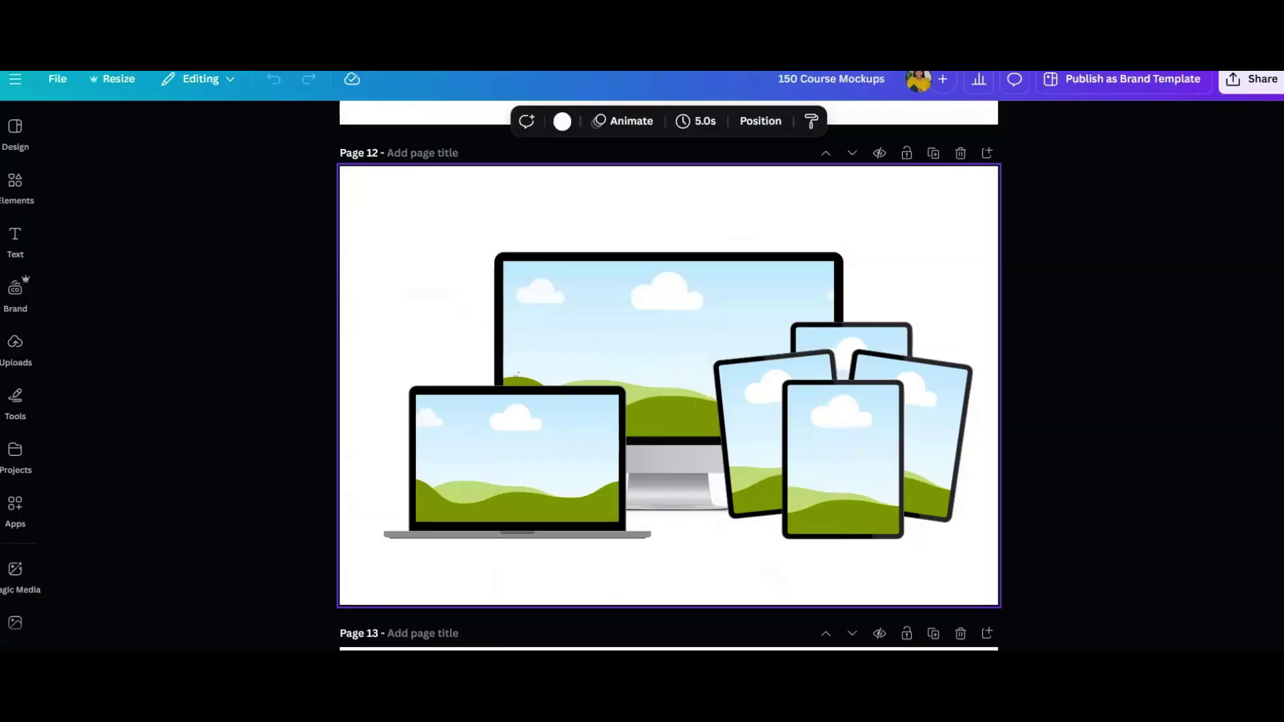
# Open page 14 of the course mockups from the page grid and copy its tablet mockup
pyautogui.click(1219, 668)
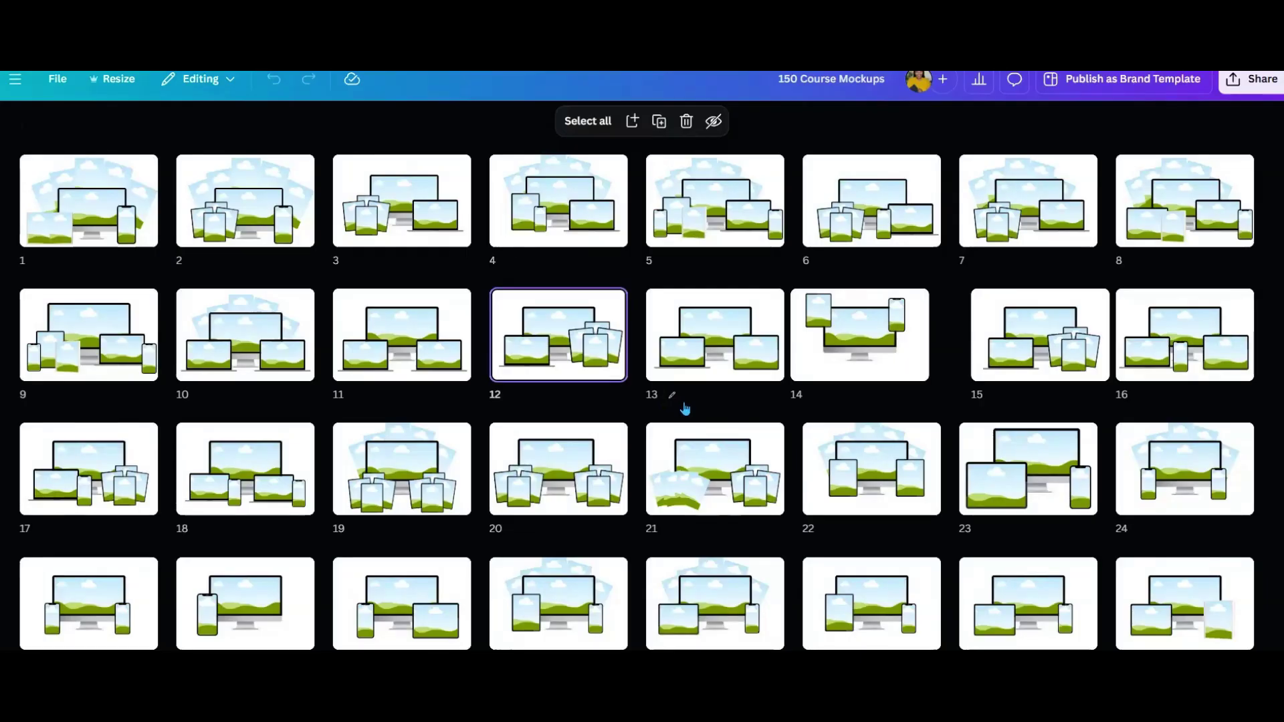
pyautogui.doubleClick(816, 299)
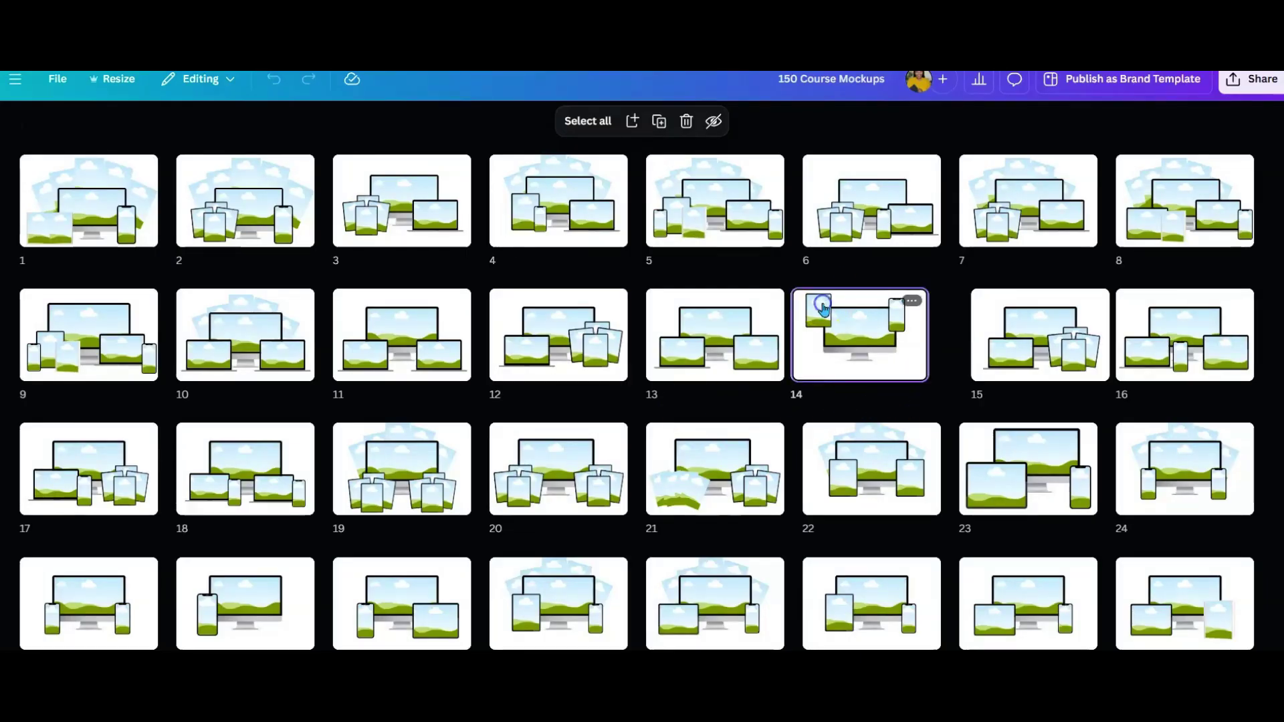
pyautogui.click(476, 269)
pyautogui.rightClick(475, 270)
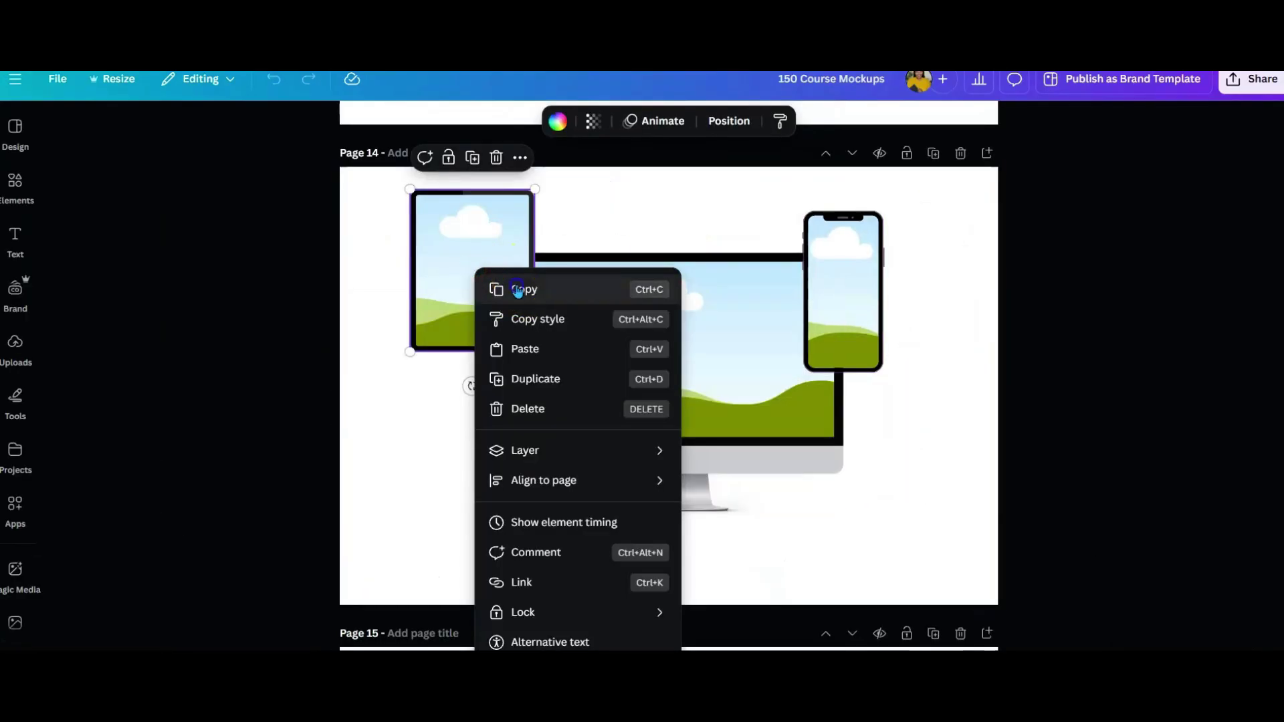
pyautogui.click(516, 286)
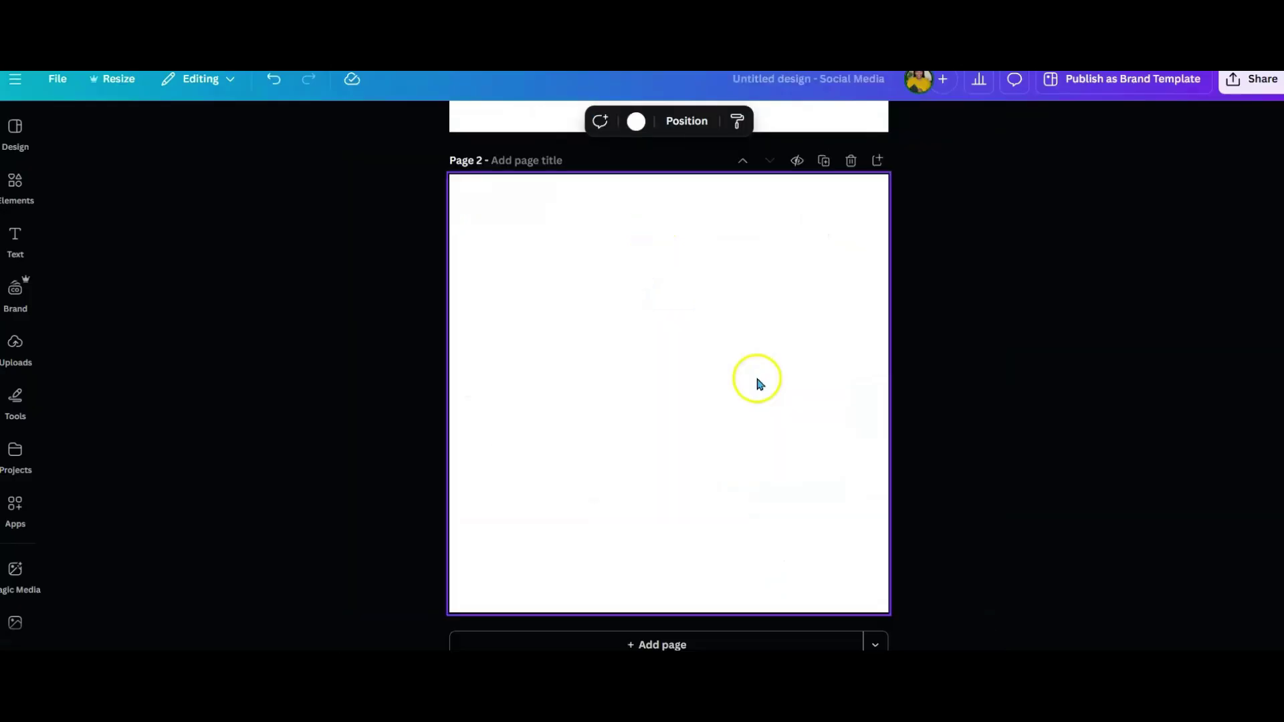
# Paste the tablet mockup onto page 2 of the social media design and enlarge it, then return to 150 Course Mockups
pyautogui.rightClick(648, 356)
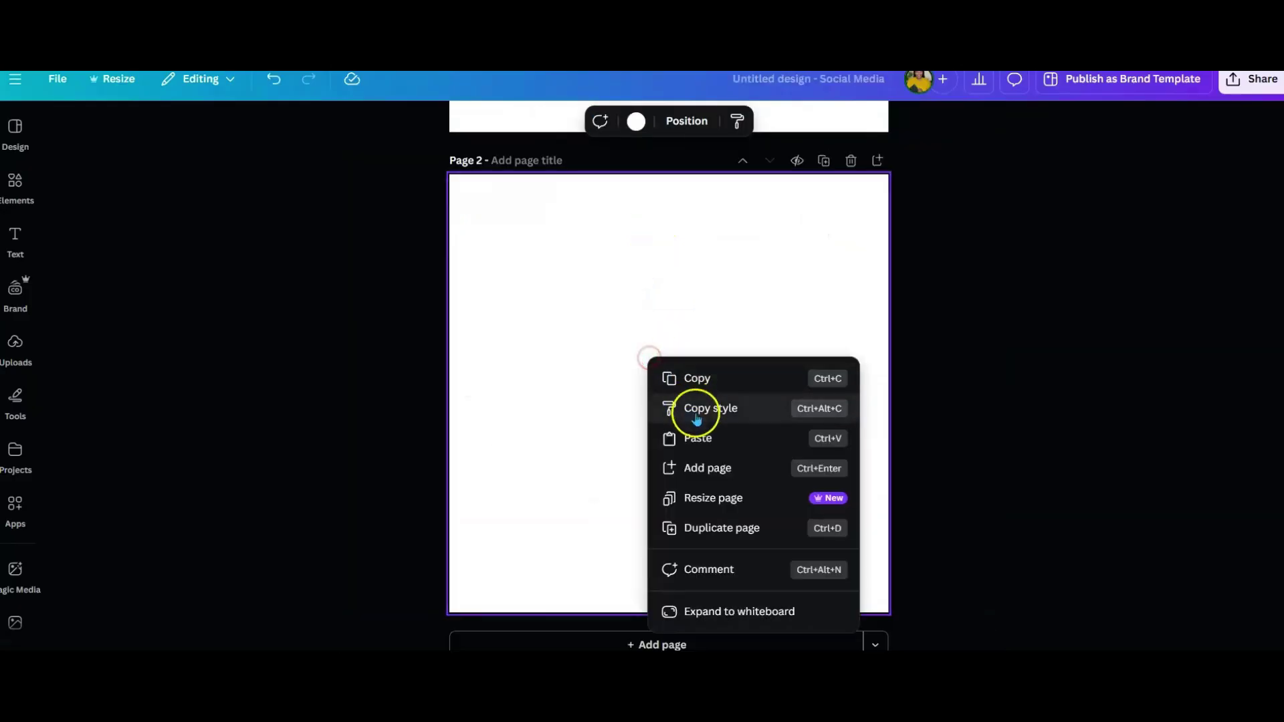
pyautogui.click(697, 436)
pyautogui.moveTo(587, 250); pyautogui.dragTo(610, 370)
pyautogui.moveTo(694, 322); pyautogui.dragTo(795, 252)
pyautogui.moveTo(764, 502); pyautogui.dragTo(827, 582)
pyautogui.click(972, 117)
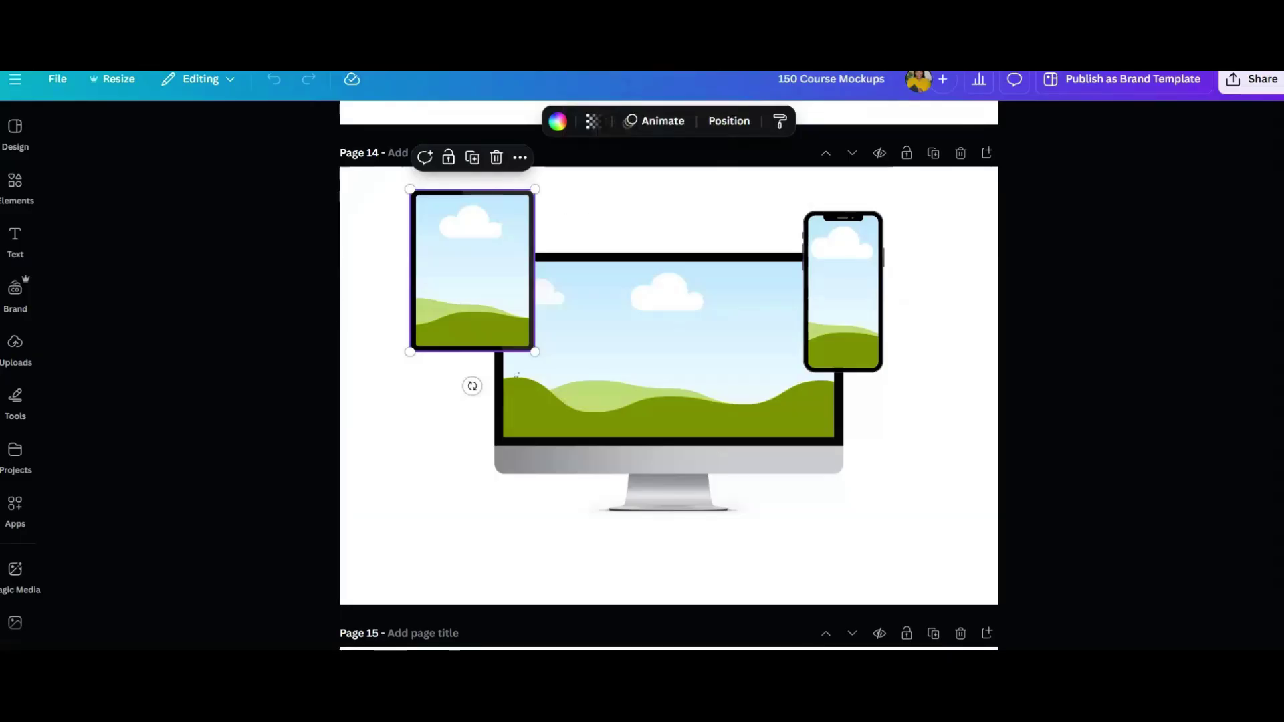
# Delete the extra small tablet from page 2, then paste the book cover image and place it in the large tablet's screen
pyautogui.rightClick(827, 316)
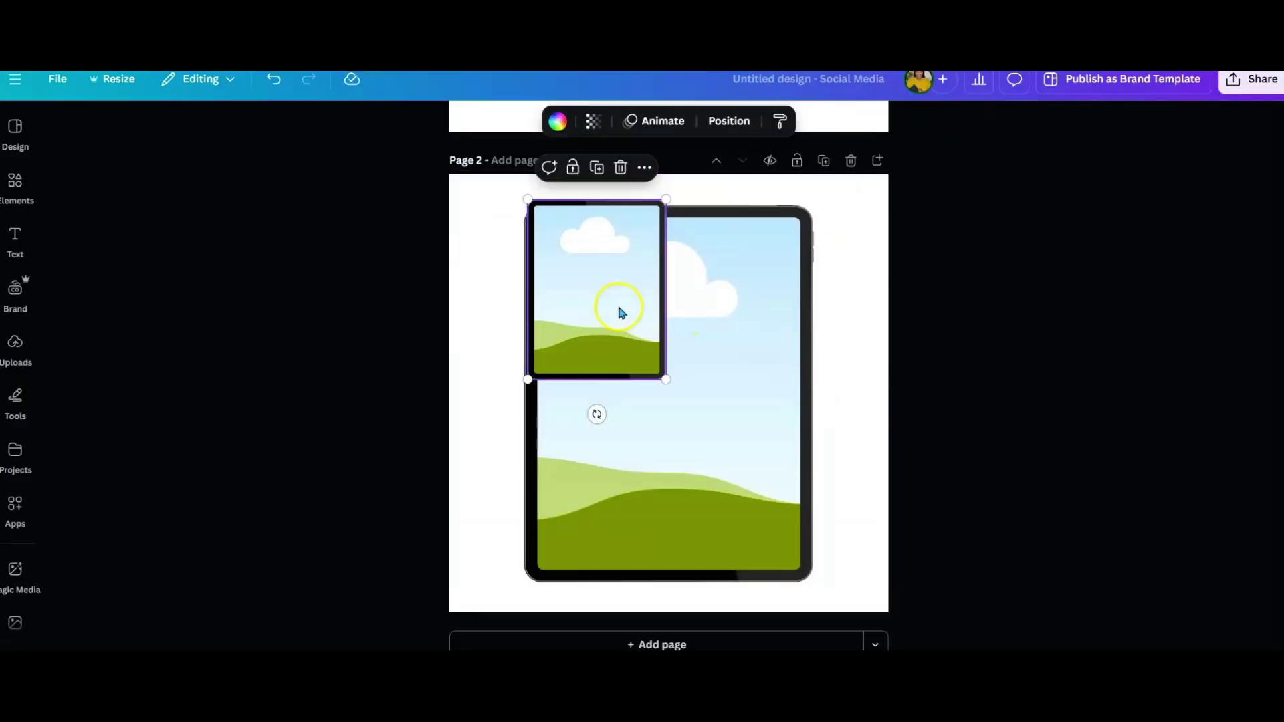
pyautogui.press('Delete')
pyautogui.rightClick(487, 440)
pyautogui.click(522, 495)
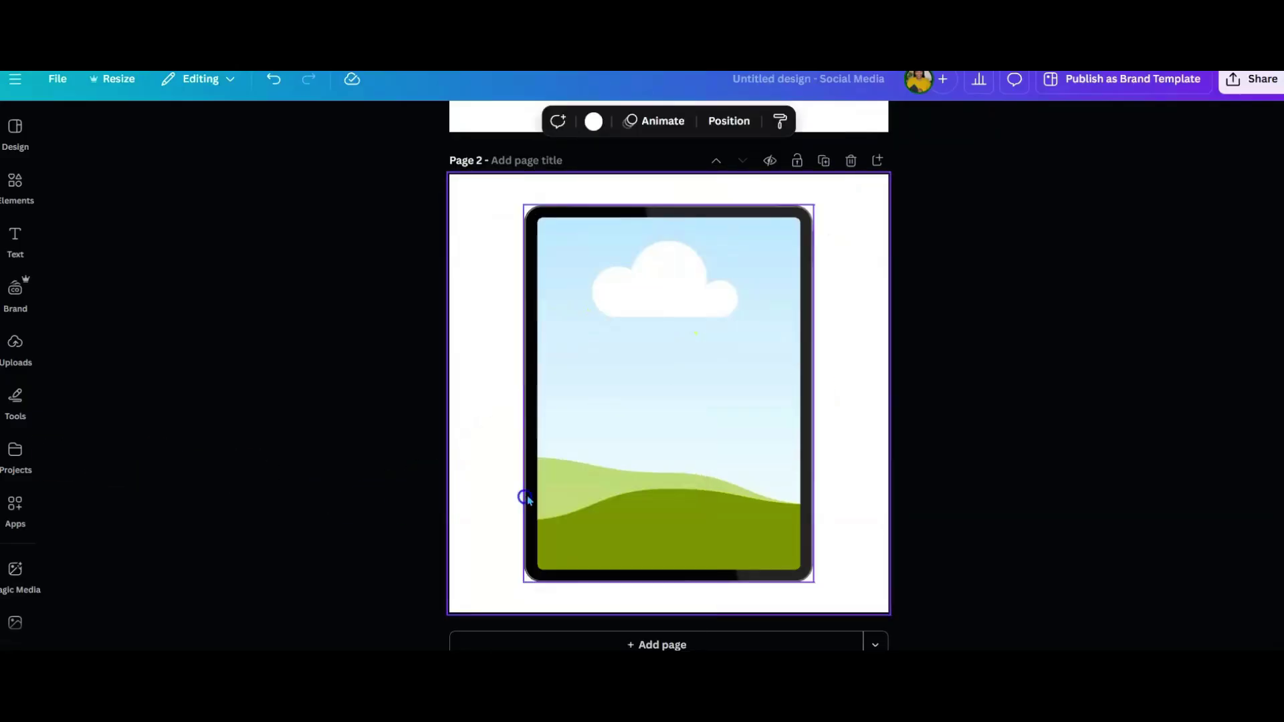
pyautogui.moveTo(692, 395); pyautogui.dragTo(793, 432)
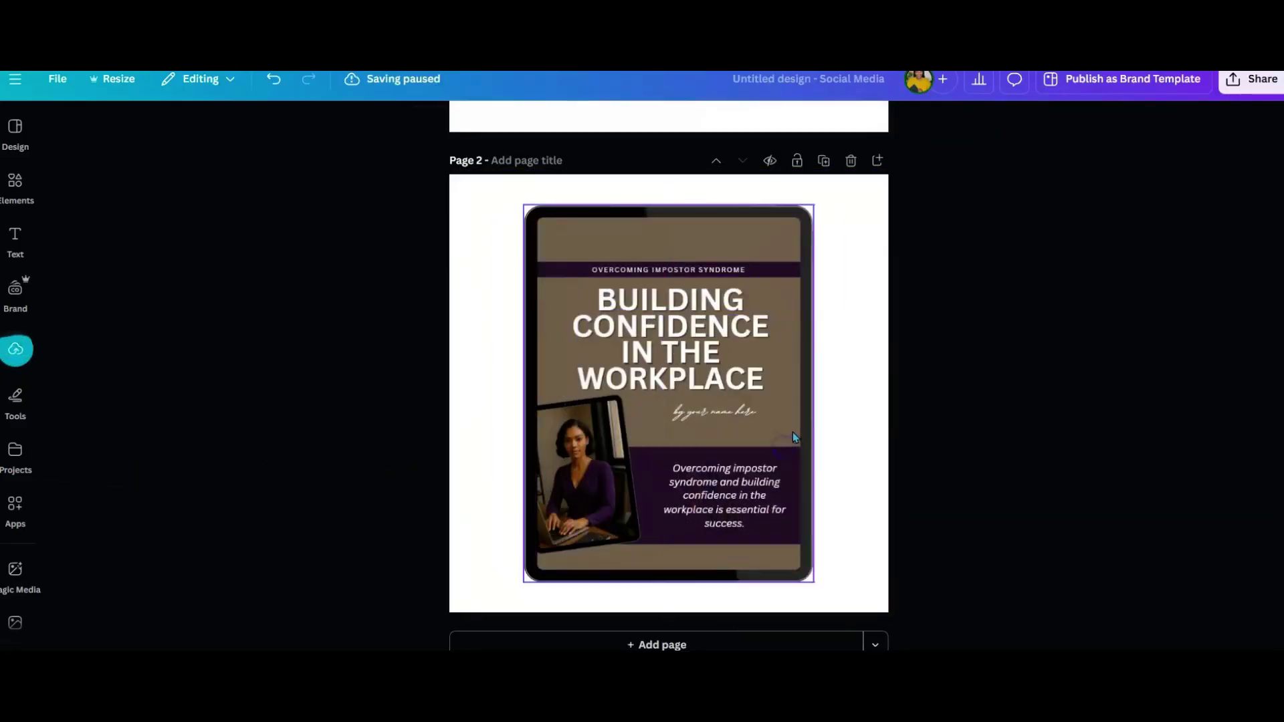
pyautogui.click(860, 383)
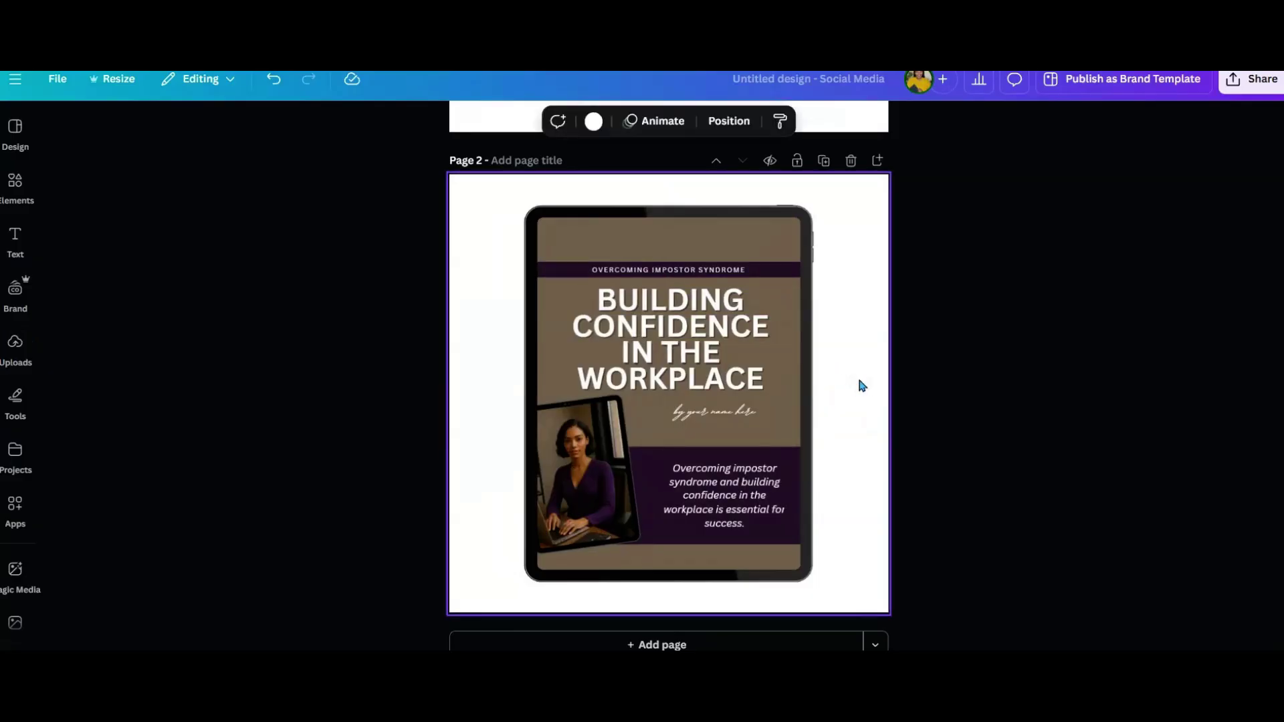
# Switch to the Live Stream with Confidence workbook design and take a screen snip of its cover page
pyautogui.click(994, 372)
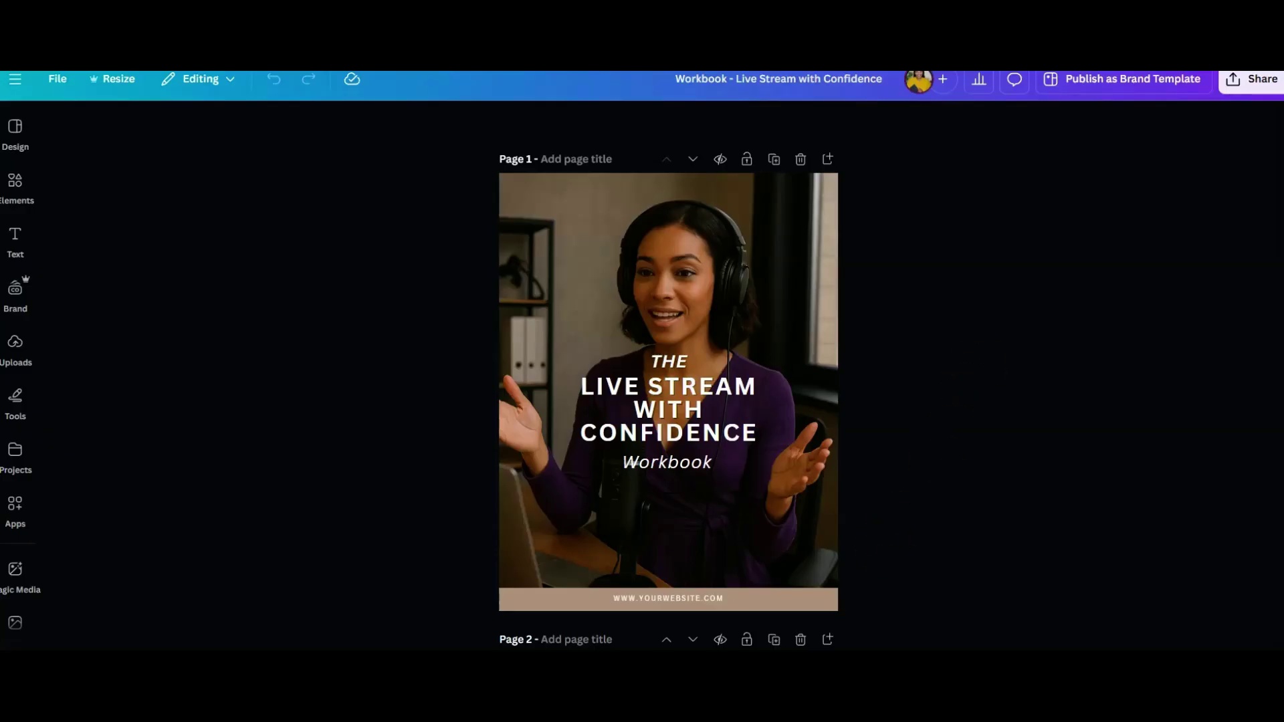
pyautogui.click(274, 363)
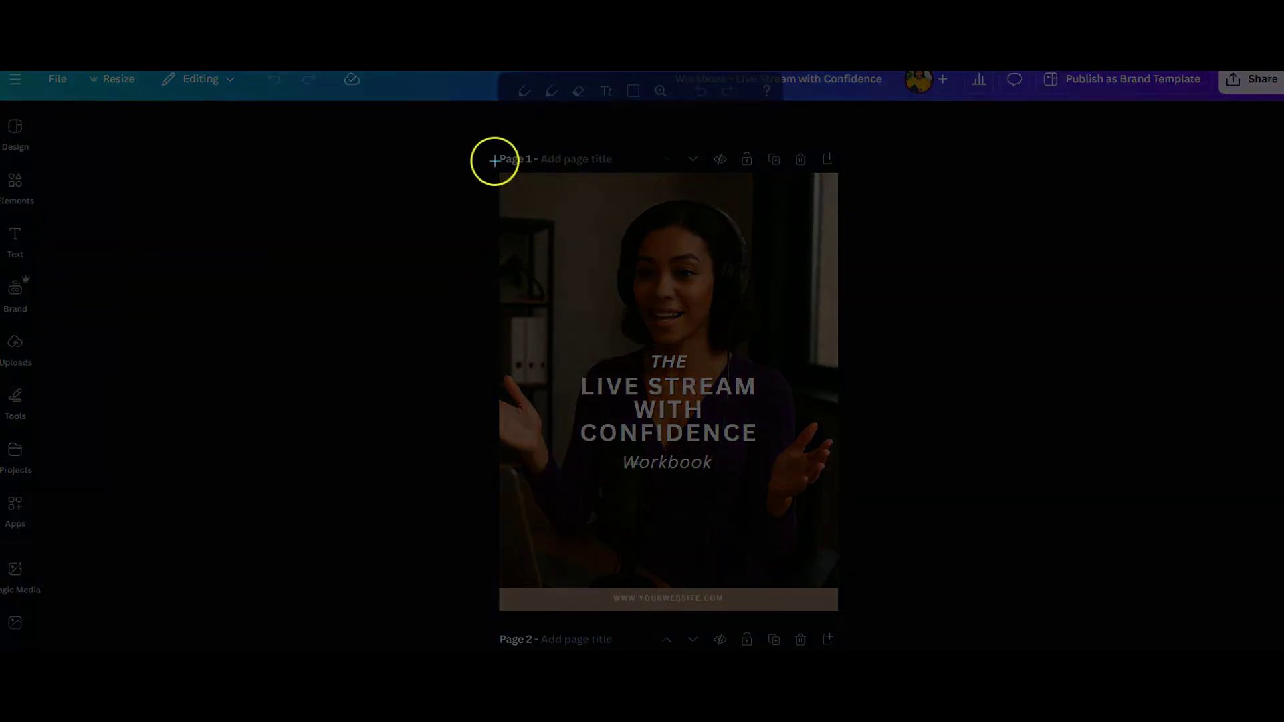
pyautogui.moveTo(495, 161); pyautogui.dragTo(839, 613)
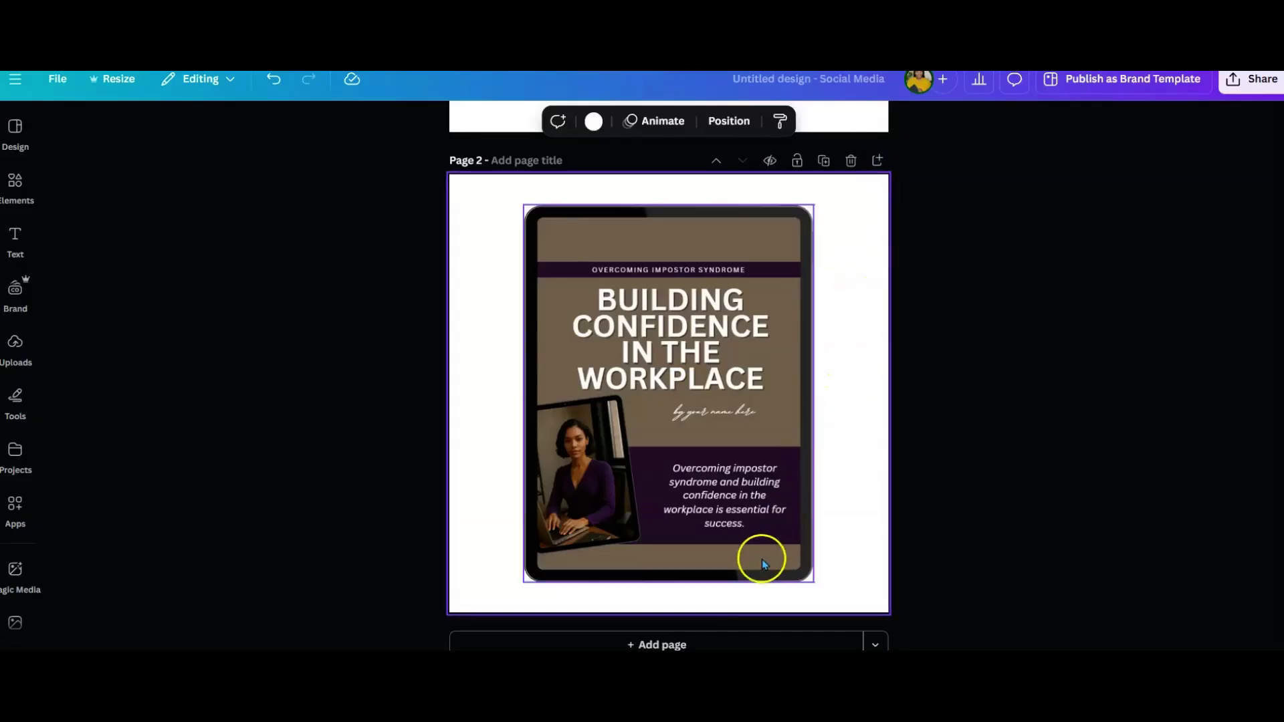
# Add a blank third page to the social media design, paste the workbook cover and shift it slightly left
pyautogui.click(730, 644)
pyautogui.rightClick(613, 380)
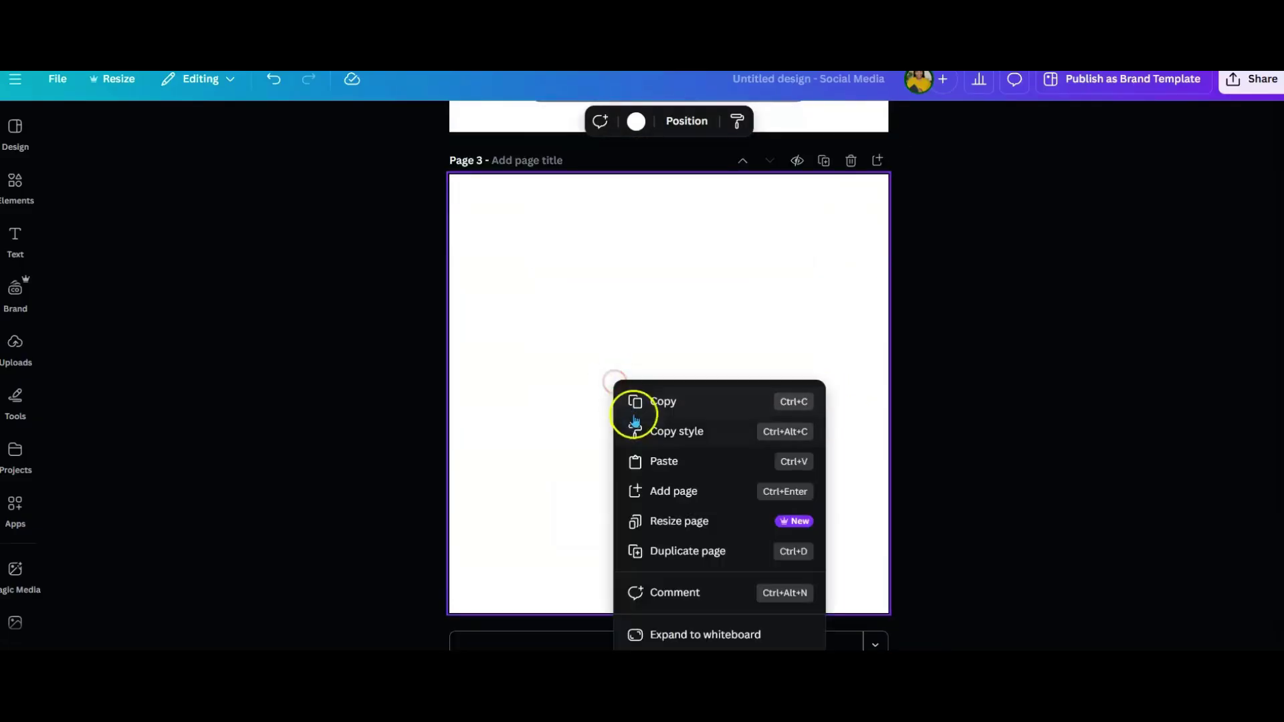
pyautogui.click(662, 462)
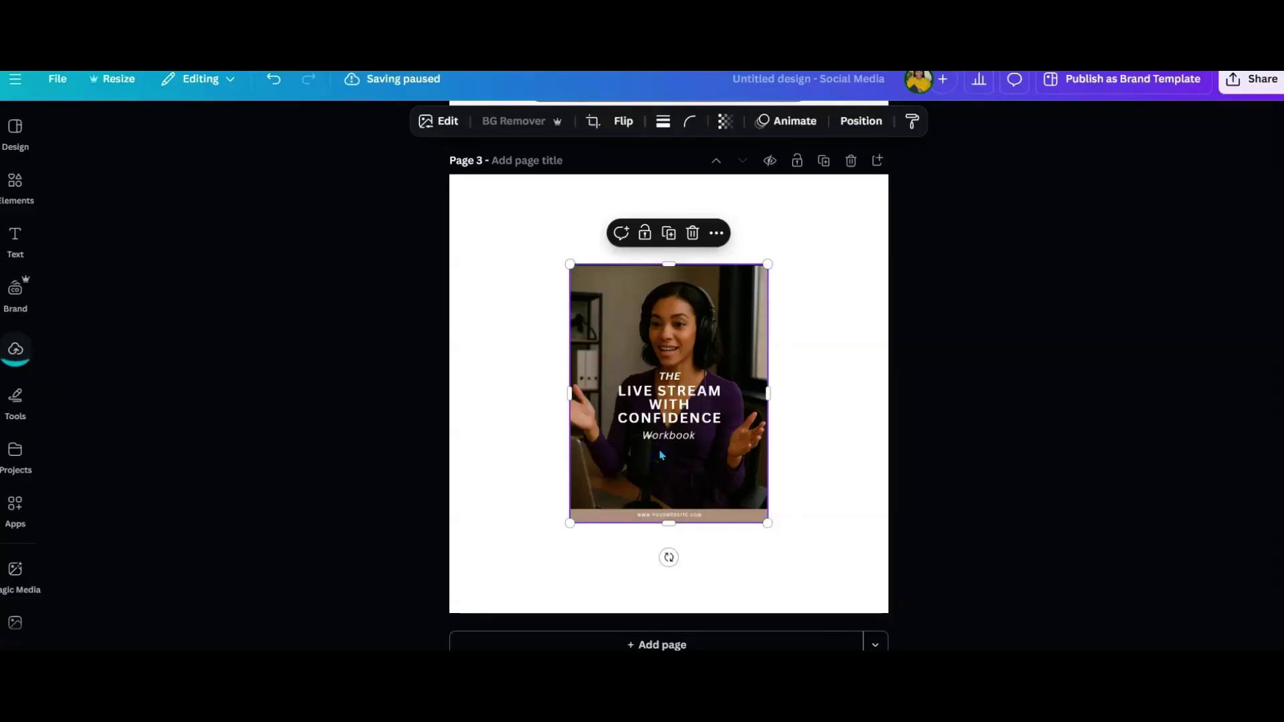
pyautogui.moveTo(661, 455); pyautogui.dragTo(622, 462)
pyautogui.click(870, 189)
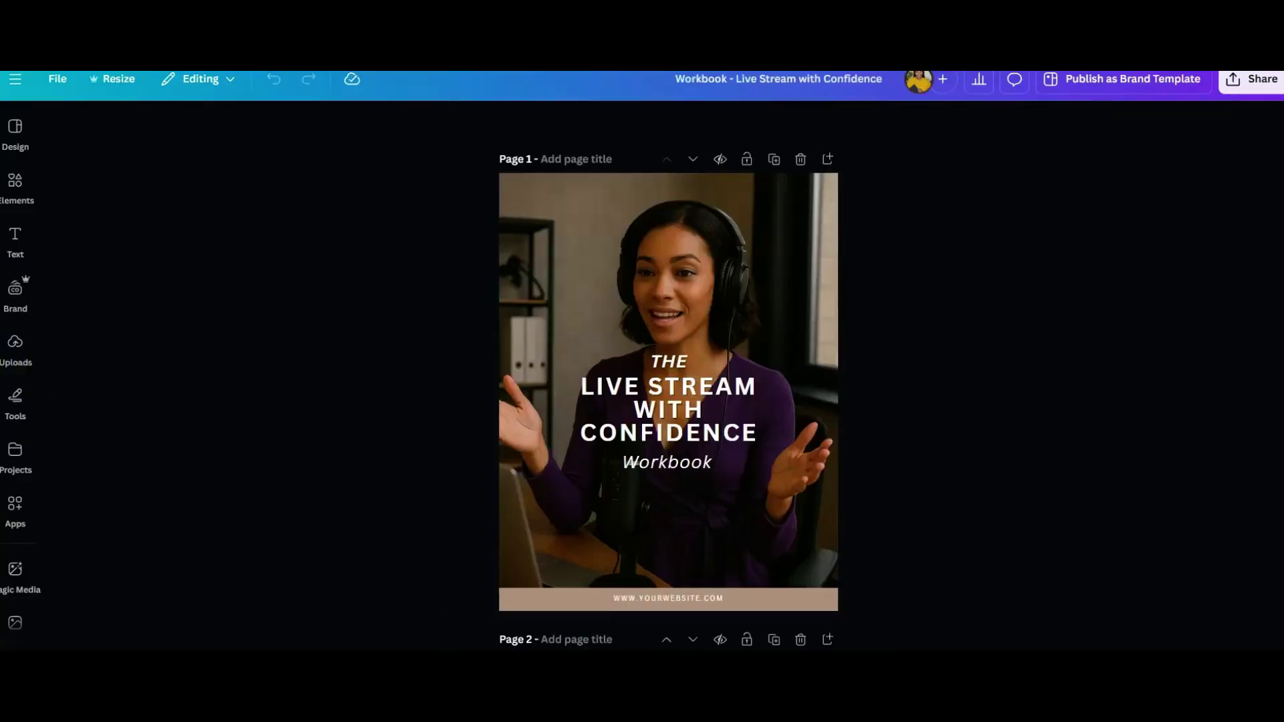
# Snip the workbook's Introduction page and paste it beside the cover on page 3 of the social media design
pyautogui.scroll(-6, 979, 368)
pyautogui.scroll(-5, 980, 372)
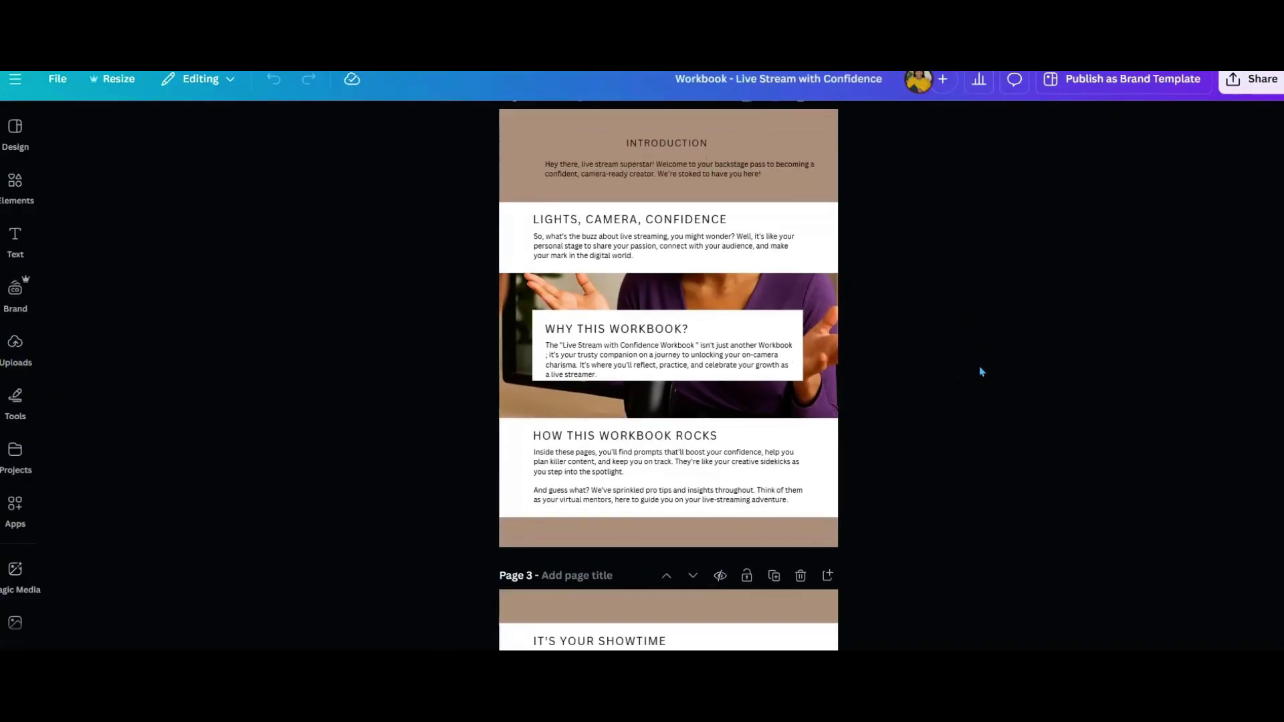
pyautogui.scroll(1, 980, 372)
pyautogui.scroll(-1, 980, 372)
pyautogui.scroll(1, 981, 372)
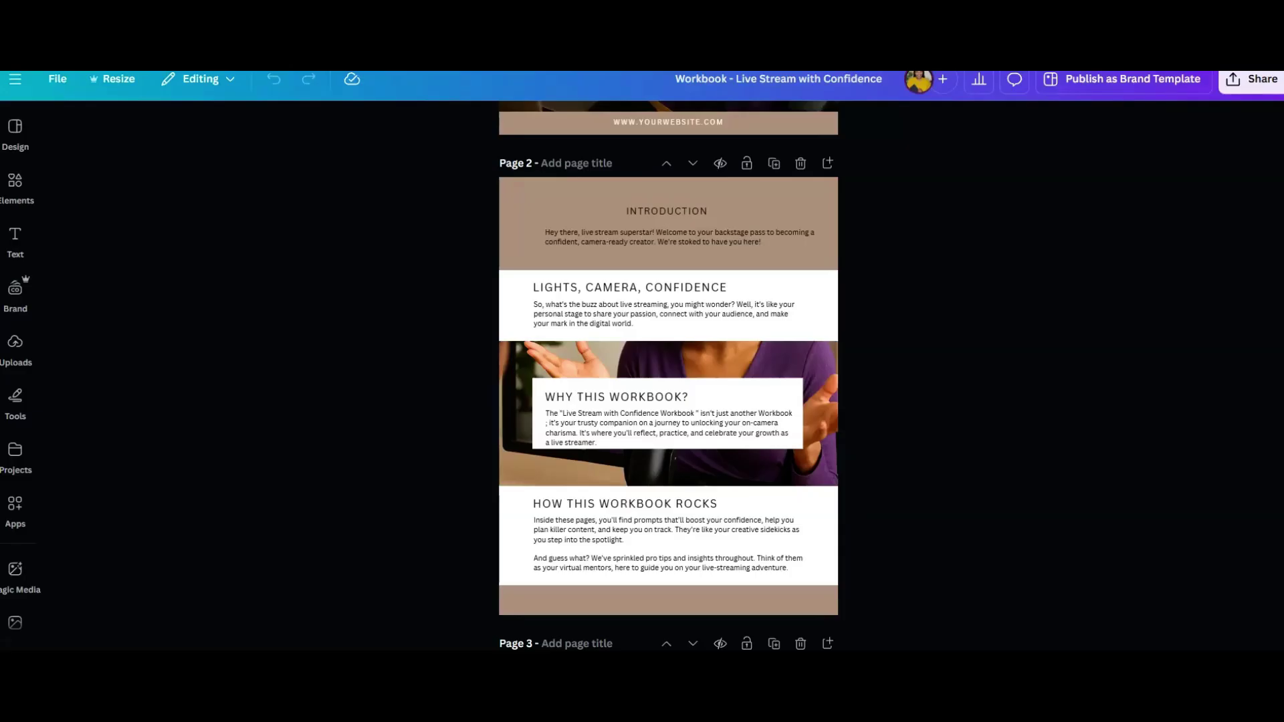
pyautogui.press('super+shift+s')
pyautogui.moveTo(500, 176); pyautogui.dragTo(839, 616)
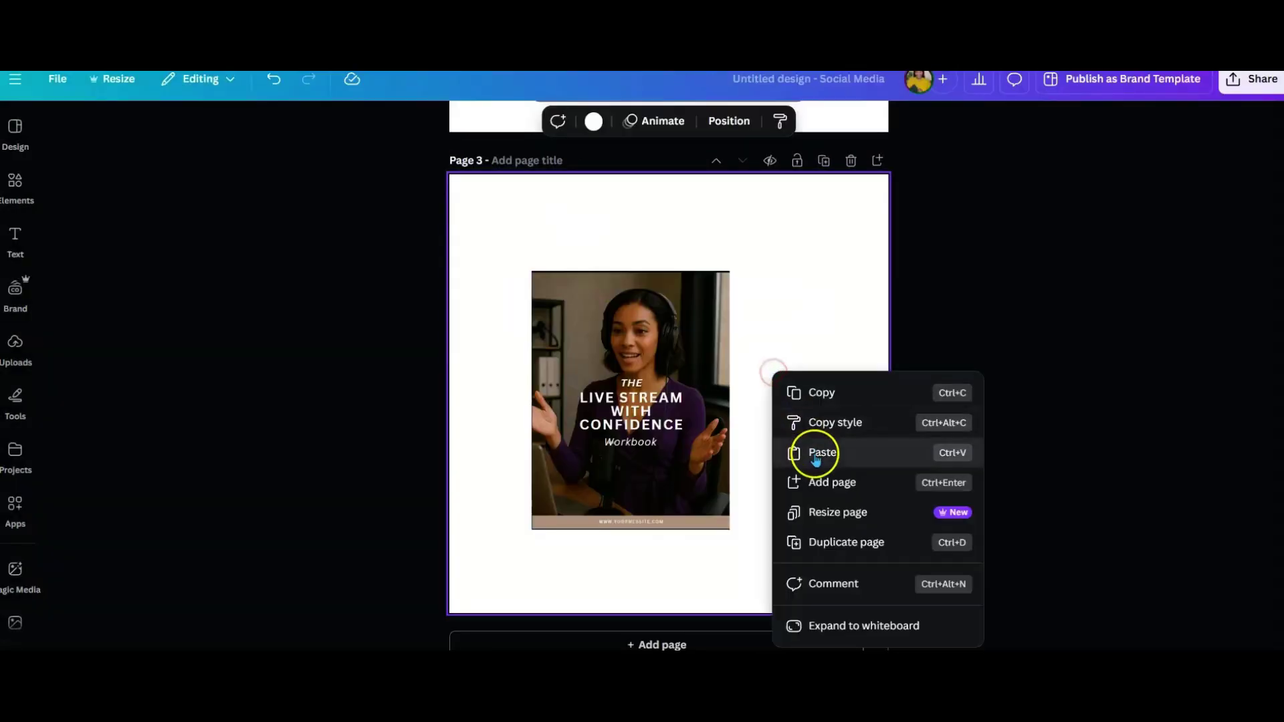
pyautogui.click(814, 450)
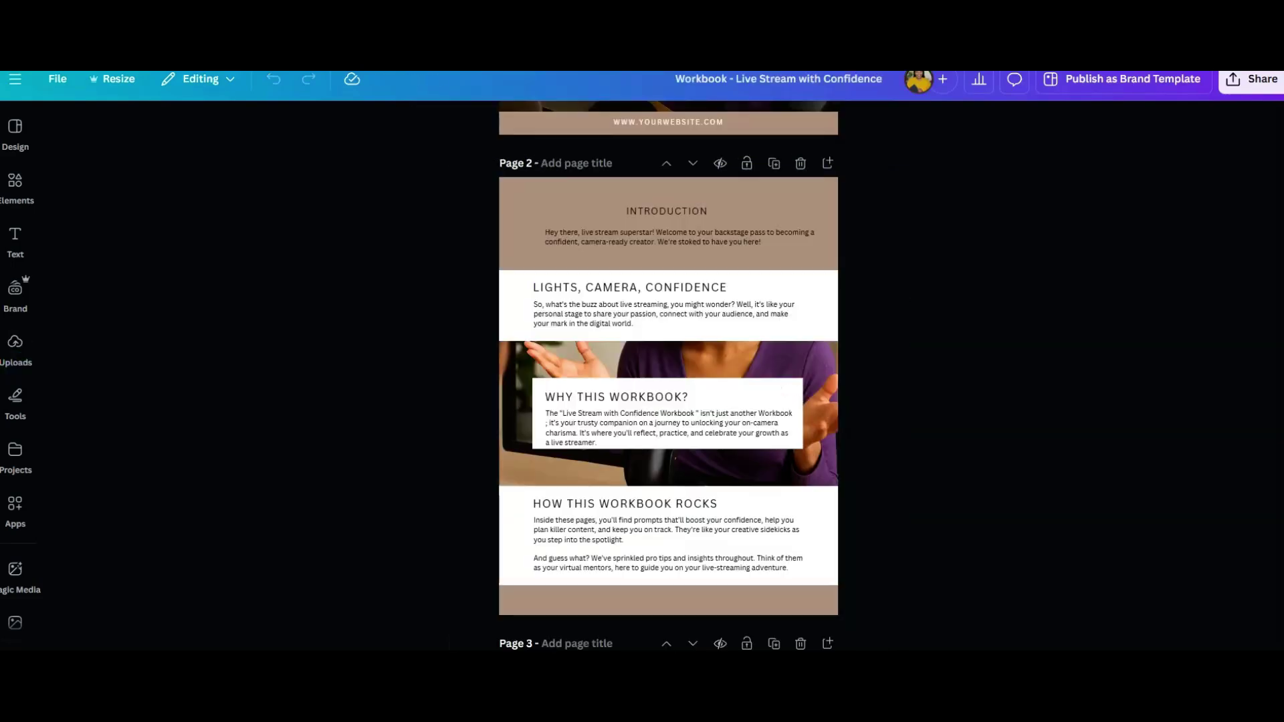
# Snip the workbook's "It's Your Showtime" page and paste it onto page 3 of the social media design
pyautogui.scroll(-10, 645, 392)
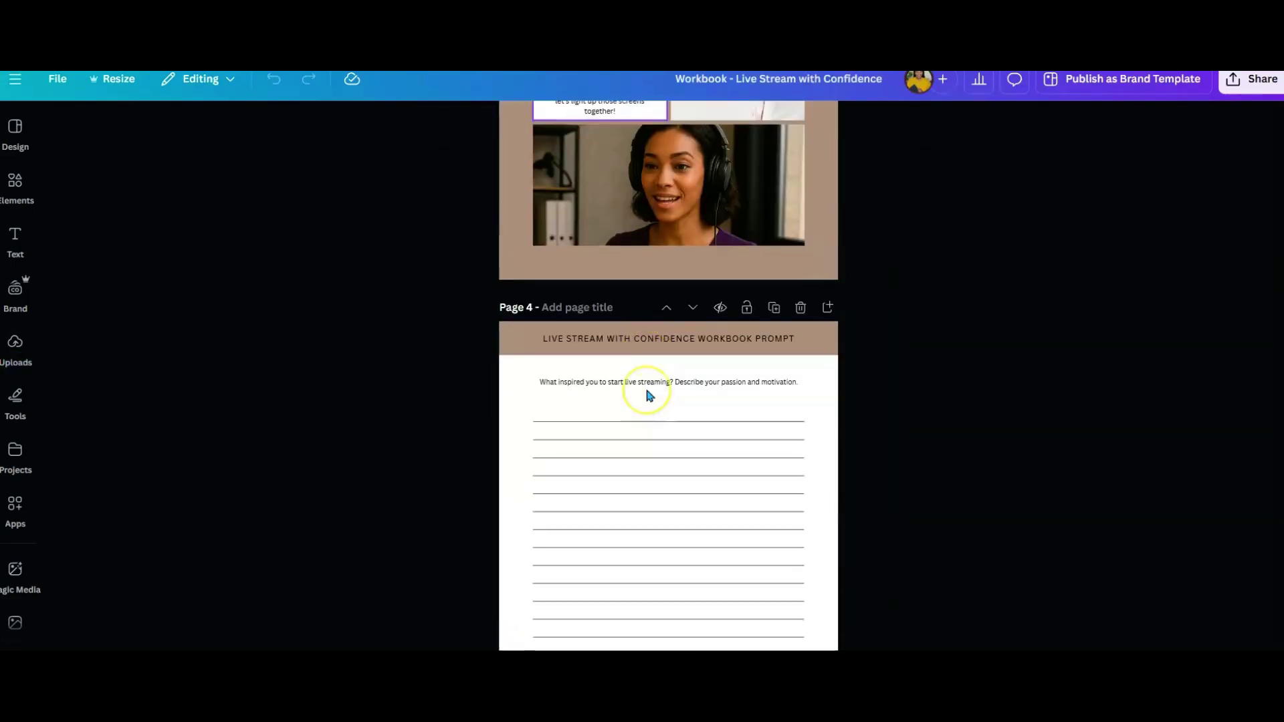
pyautogui.scroll(5, 647, 395)
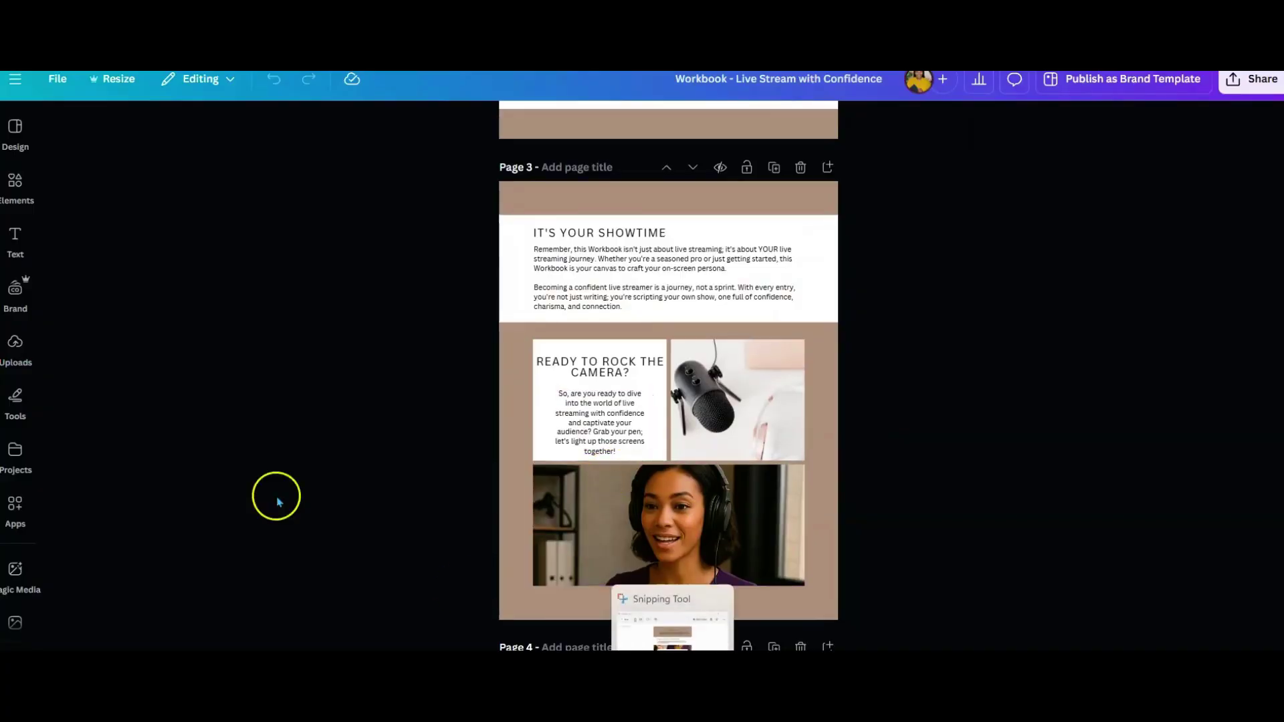
pyautogui.press('super+shift+s')
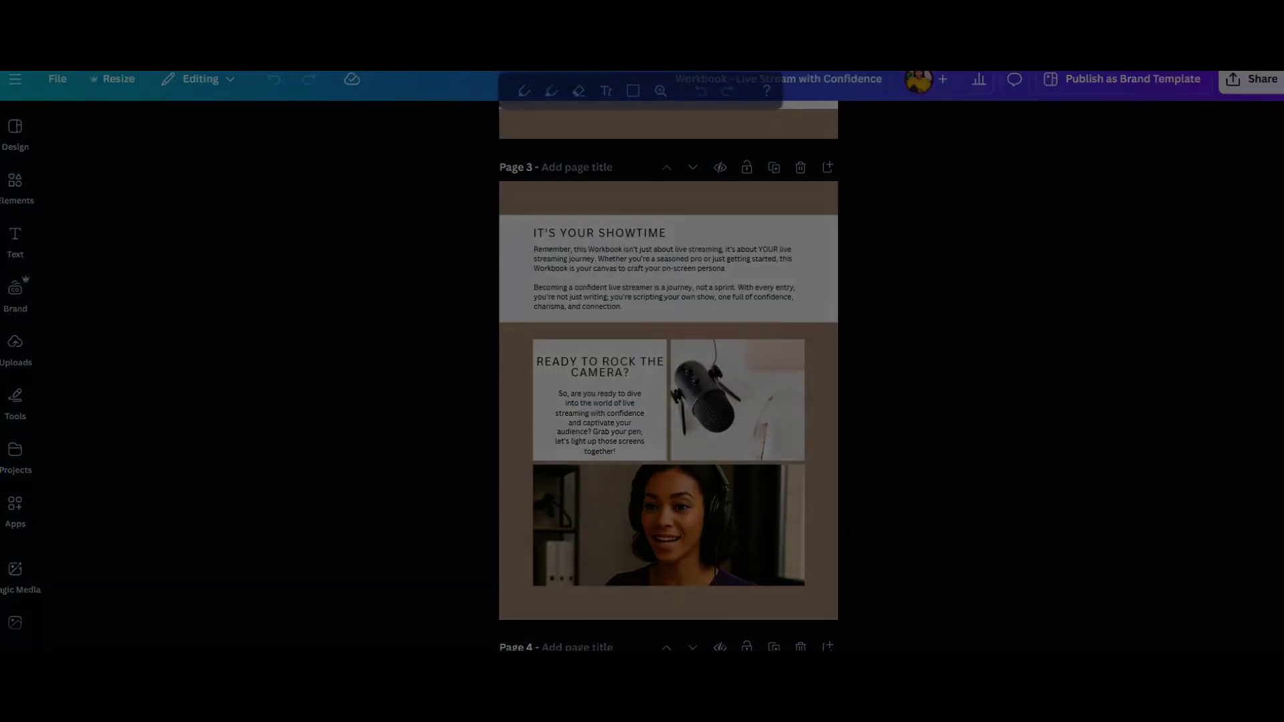
pyautogui.moveTo(499, 180); pyautogui.dragTo(840, 623)
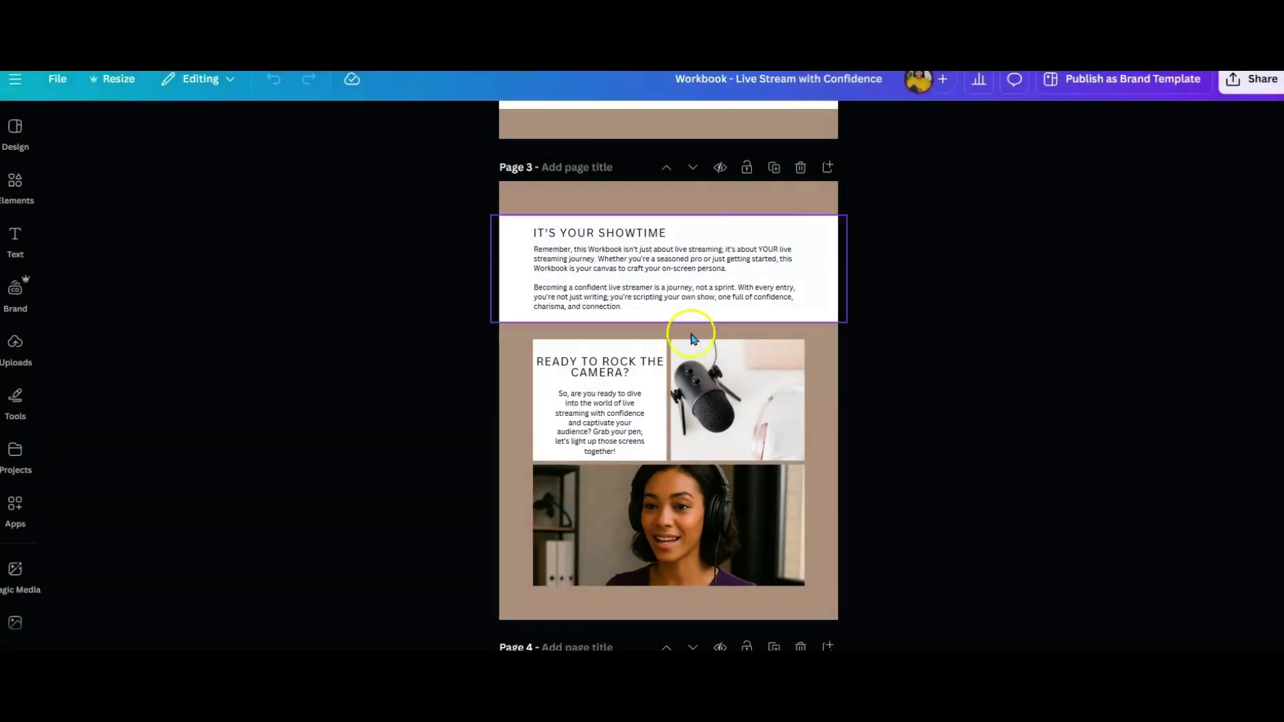
pyautogui.rightClick(677, 301)
pyautogui.click(438, 153)
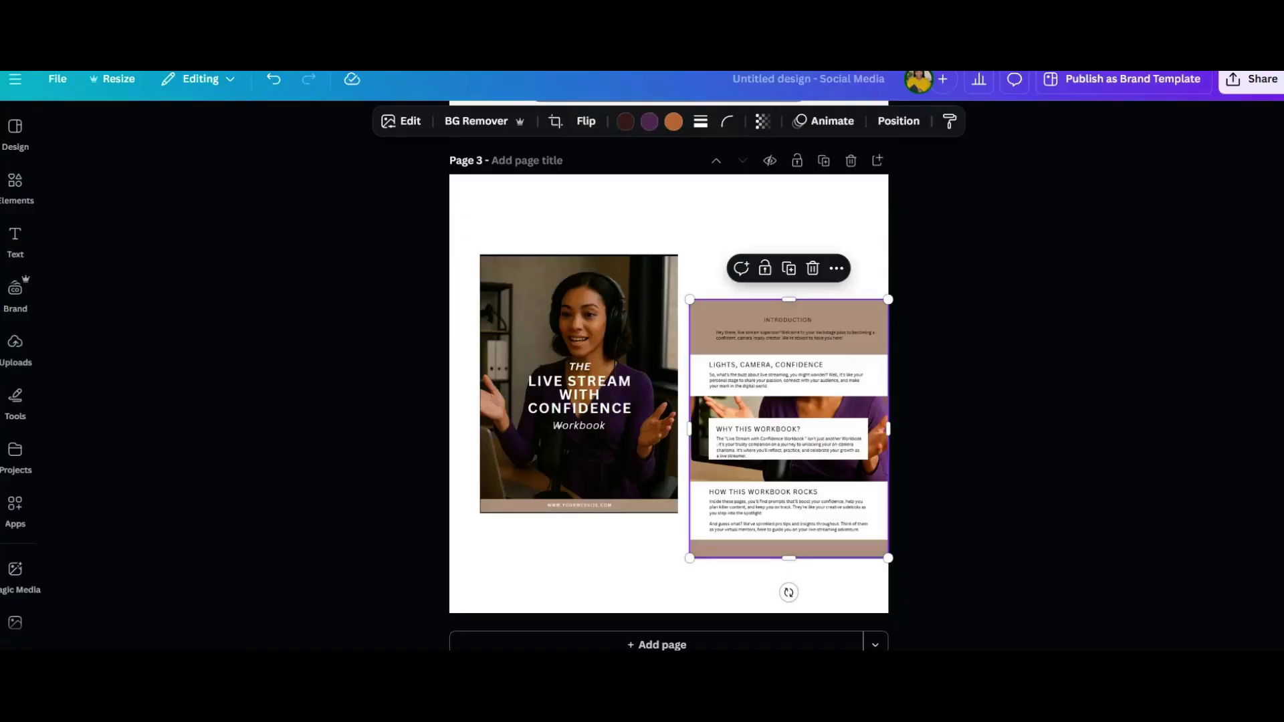
pyautogui.click(636, 187)
pyautogui.rightClick(670, 202)
pyautogui.click(716, 281)
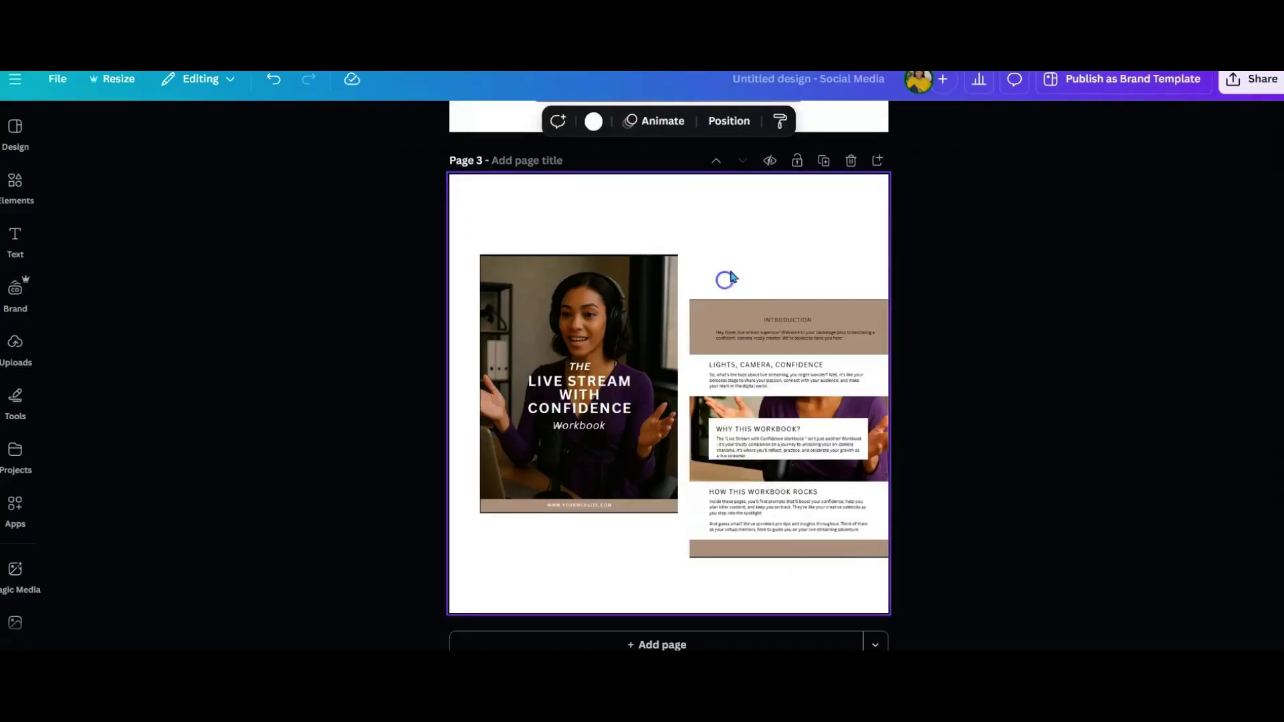
# Arrange the three workbook images with the showtime page overlapping below the cover and the Introduction page to its right
pyautogui.moveTo(685, 315); pyautogui.dragTo(611, 447)
pyautogui.moveTo(602, 281); pyautogui.dragTo(603, 234)
pyautogui.moveTo(761, 376); pyautogui.dragTo(749, 354)
pyautogui.click(972, 312)
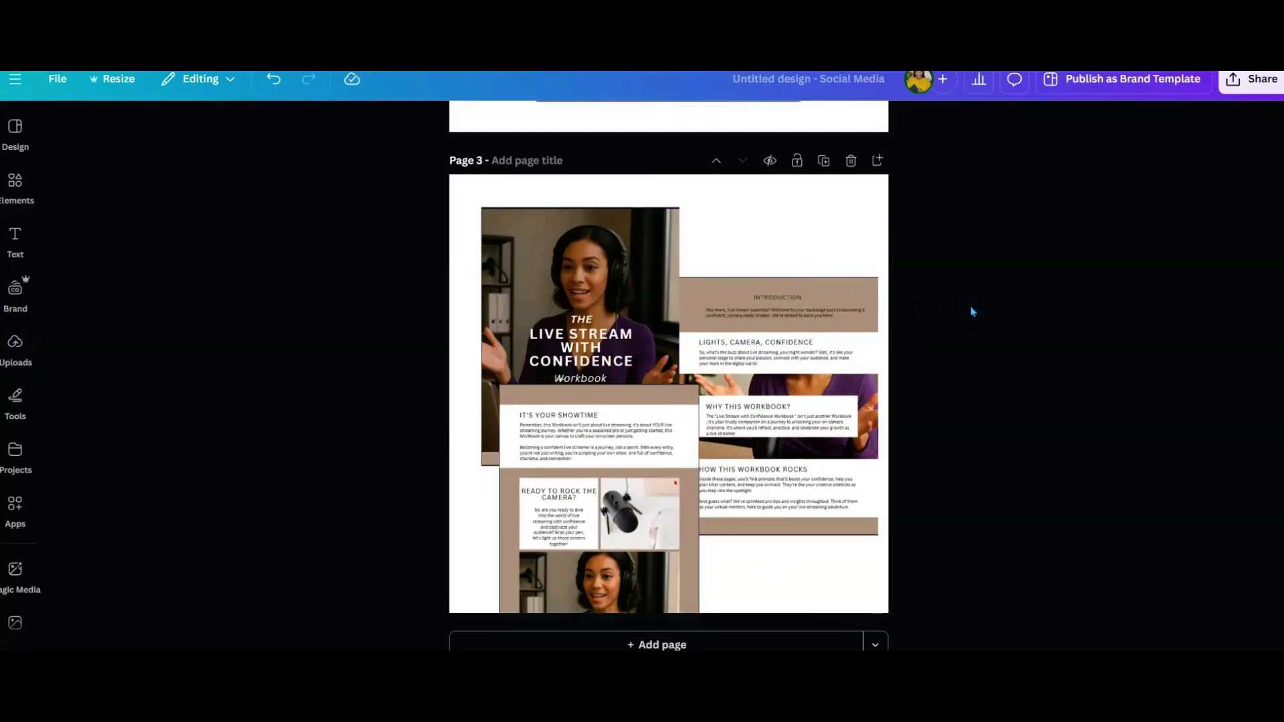
# Add a blank fourth page to the social media design
pyautogui.click(745, 272)
pyautogui.scroll(3, 745, 272)
pyautogui.scroll(-3, 682, 324)
pyautogui.scroll(1, 835, 264)
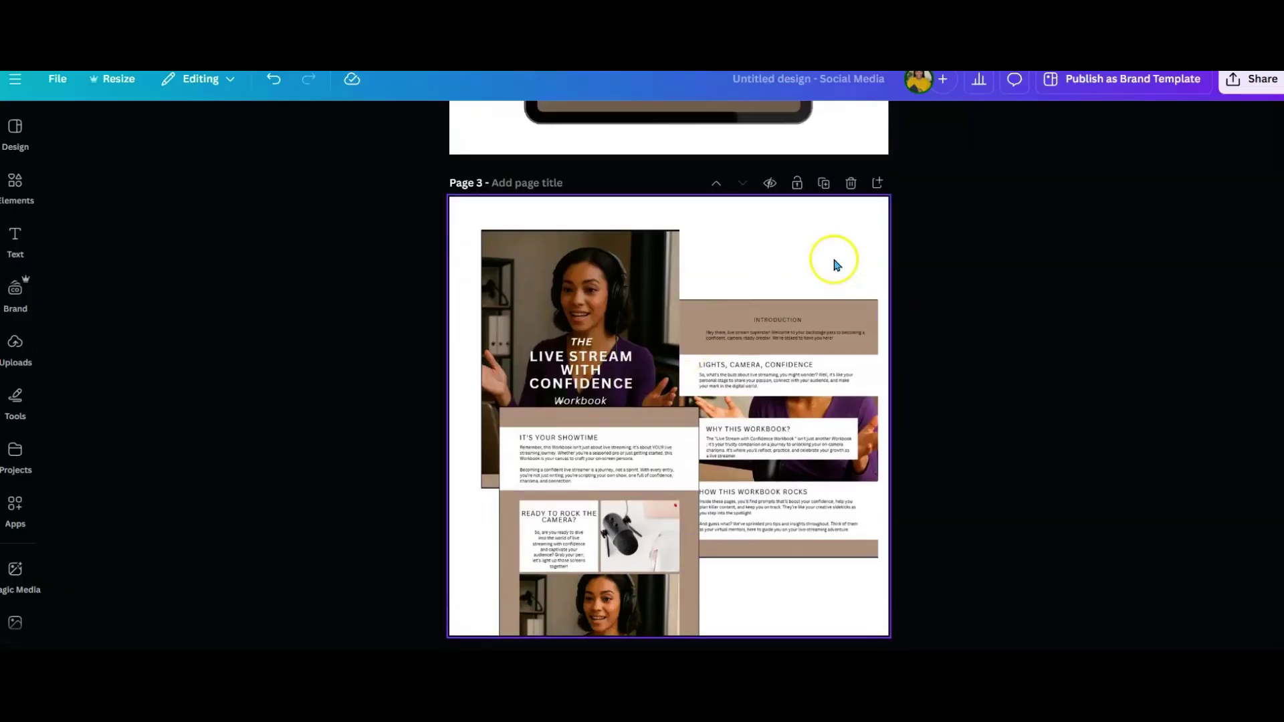
pyautogui.scroll(1, 834, 264)
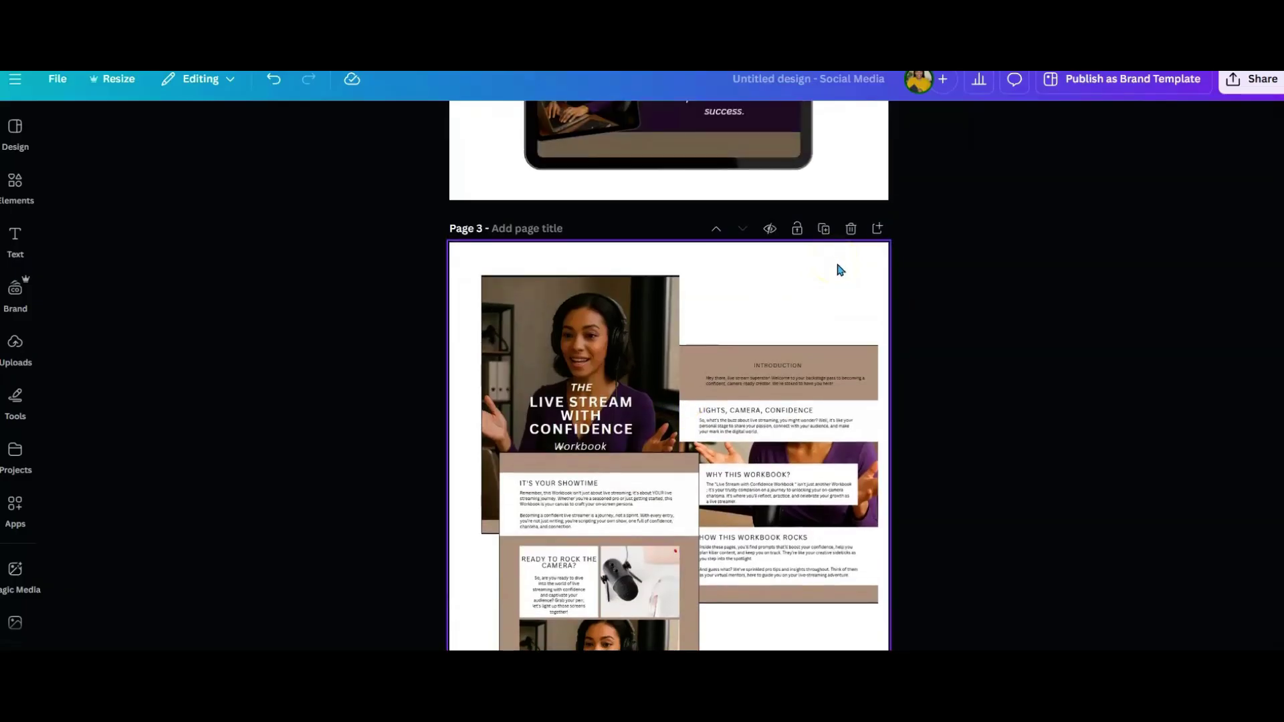
pyautogui.scroll(-2, 841, 269)
pyautogui.scroll(1, 836, 268)
pyautogui.scroll(-1, 836, 268)
pyautogui.click(721, 621)
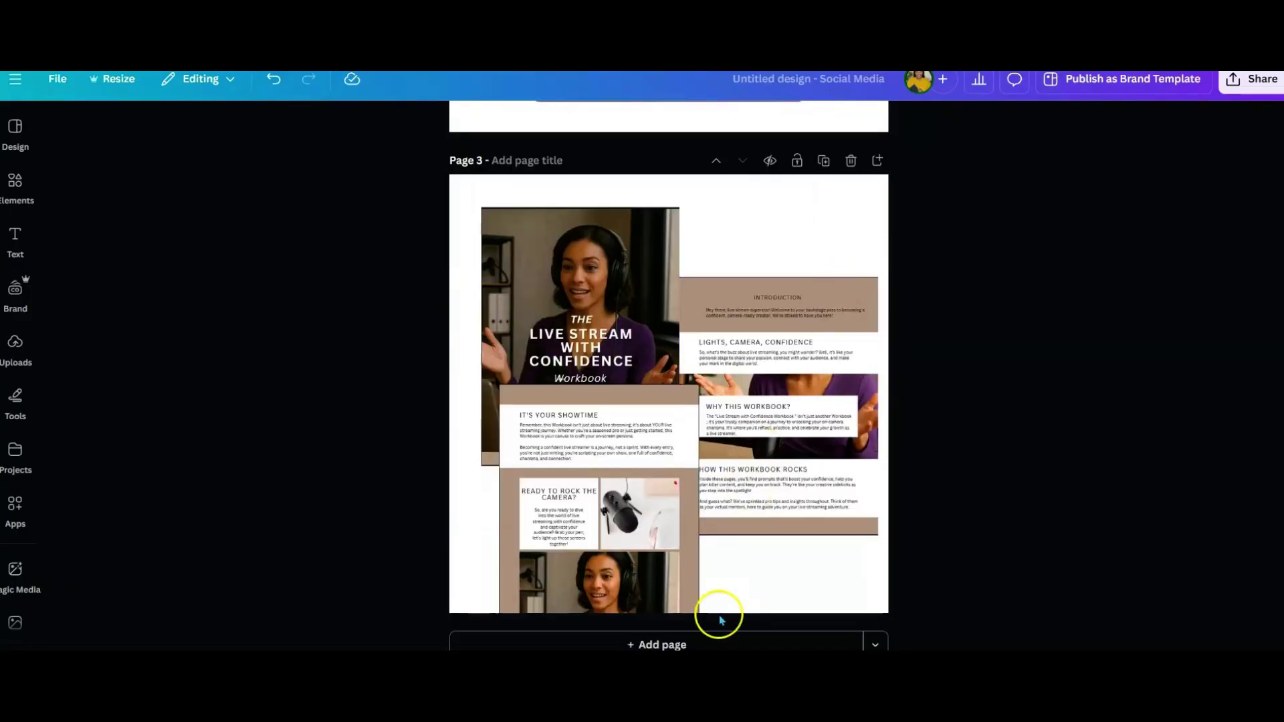
pyautogui.click(731, 644)
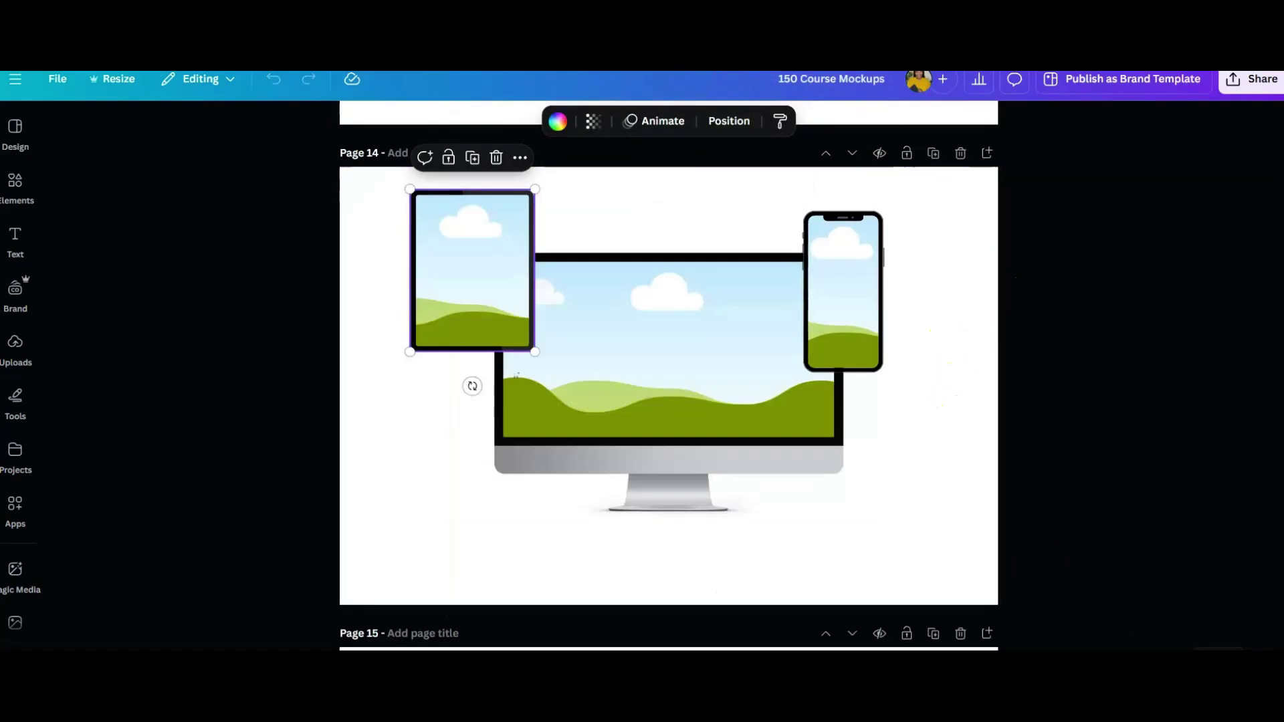
# Switch to the 150 Course Mockups design and open page 21 from the page grid
pyautogui.click(1217, 649)
pyautogui.scroll(-3, 820, 344)
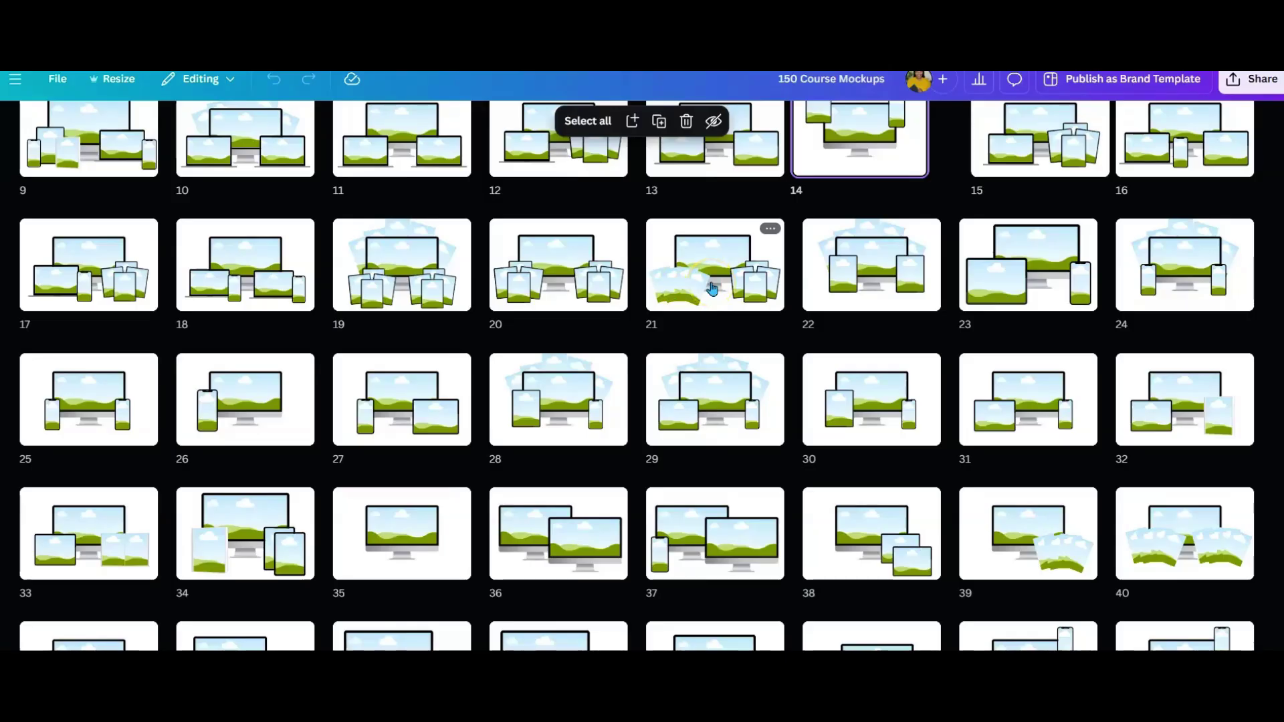
pyautogui.click(699, 269)
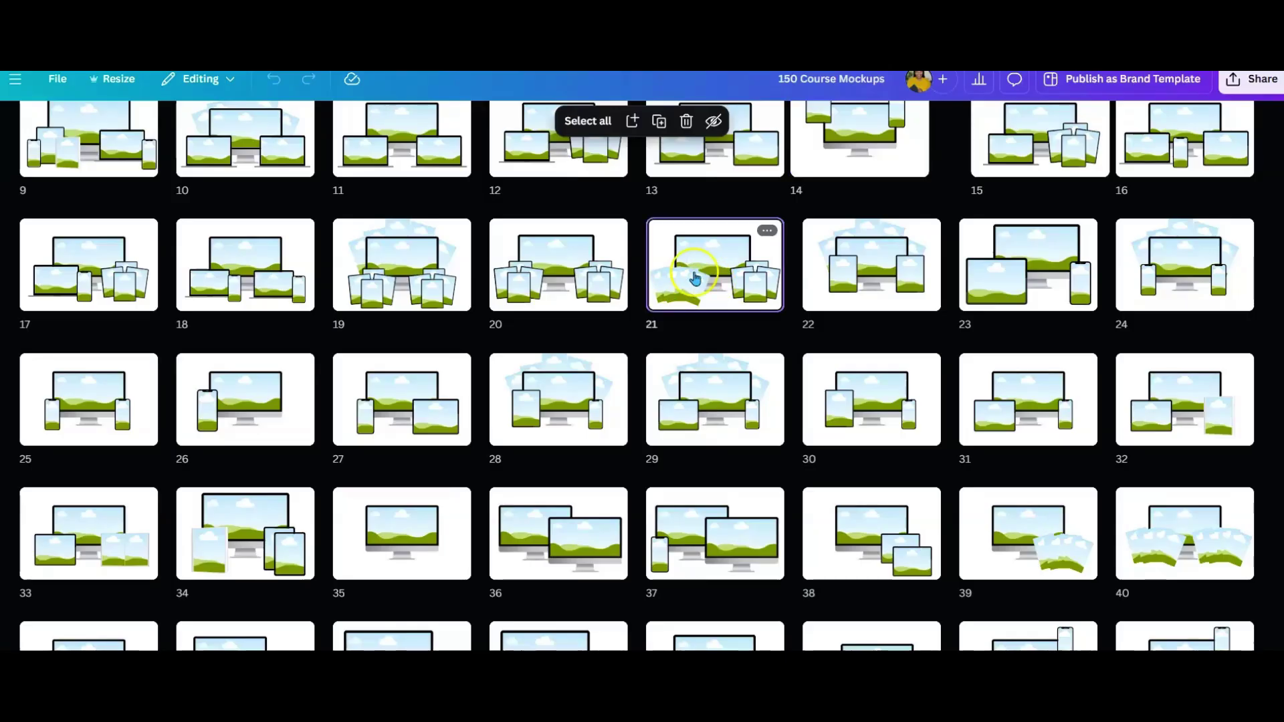
pyautogui.scroll(1, 739, 333)
pyautogui.scroll(-1, 737, 328)
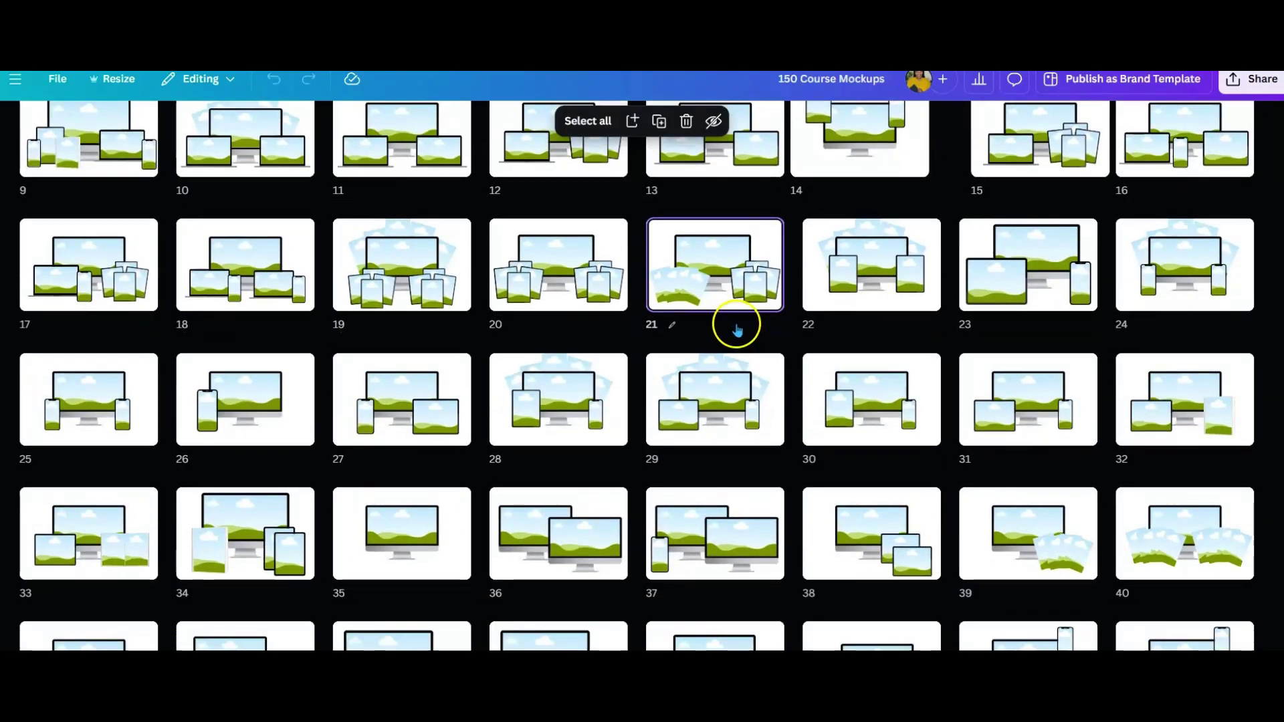
pyautogui.doubleClick(710, 274)
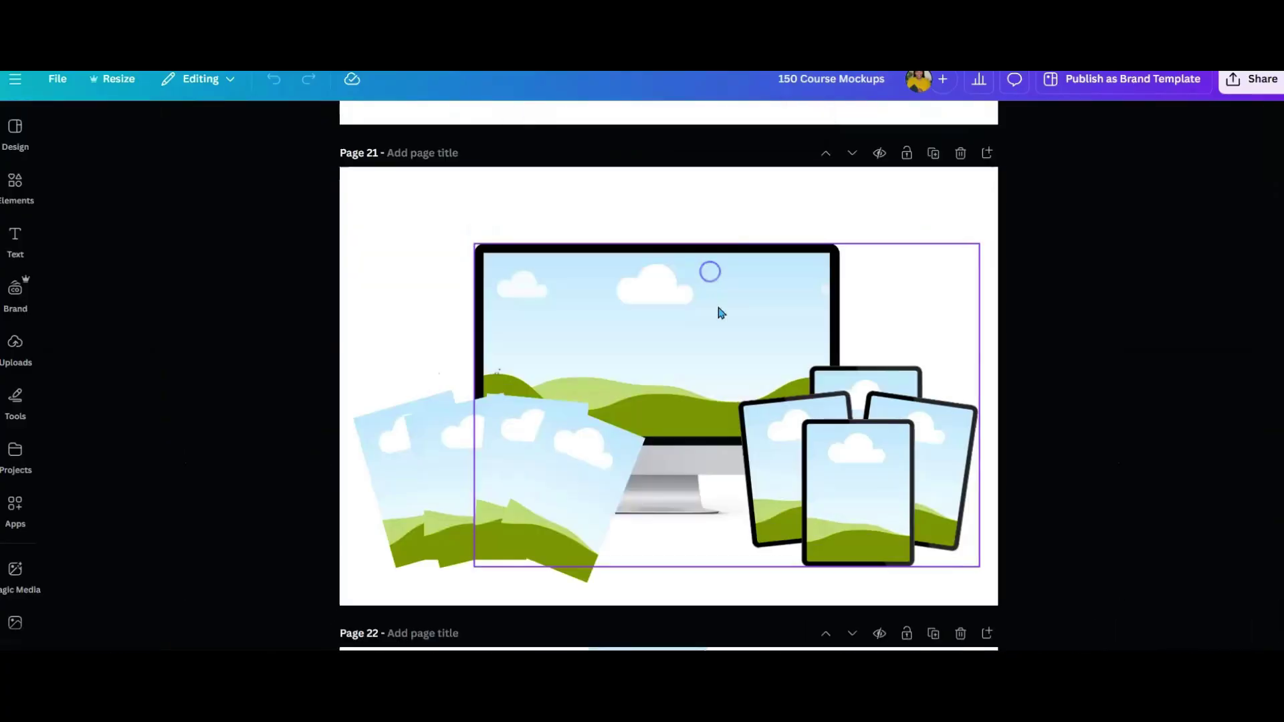
# Ungroup the fanned picture frames on page 21 and copy the frontmost tilted frame
pyautogui.click(549, 474)
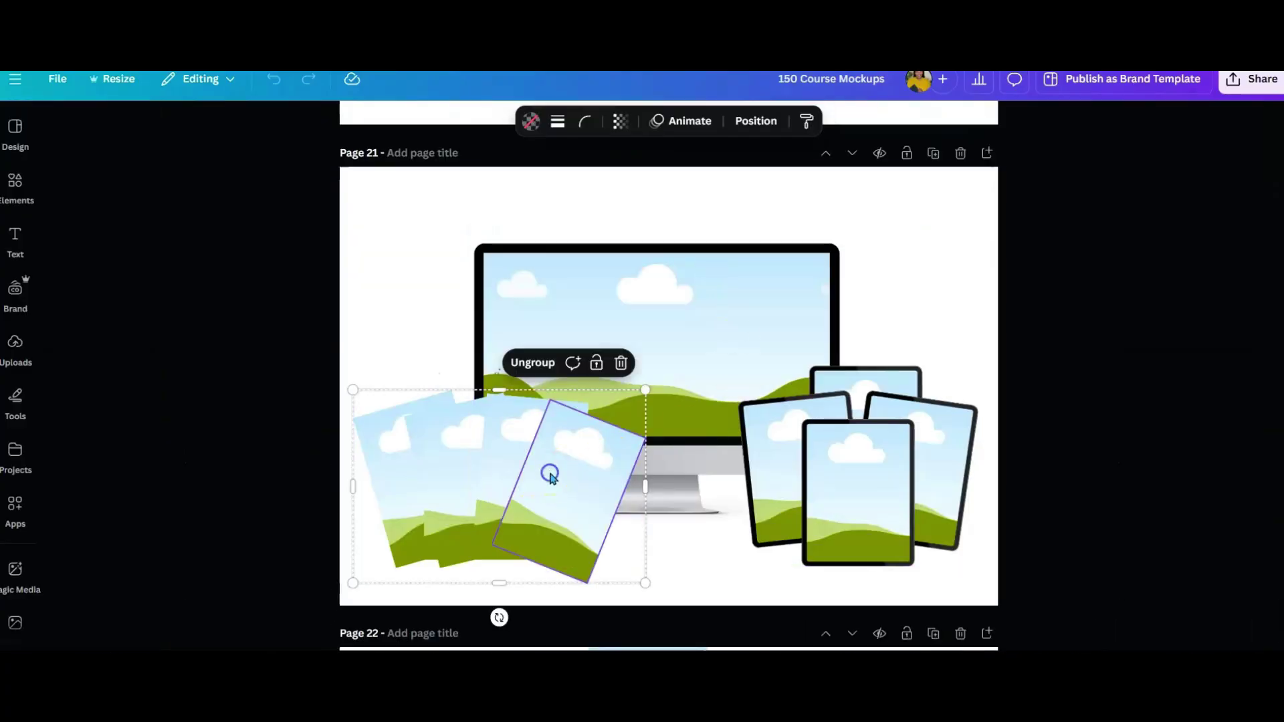
pyautogui.click(541, 370)
pyautogui.click(404, 290)
pyautogui.click(582, 508)
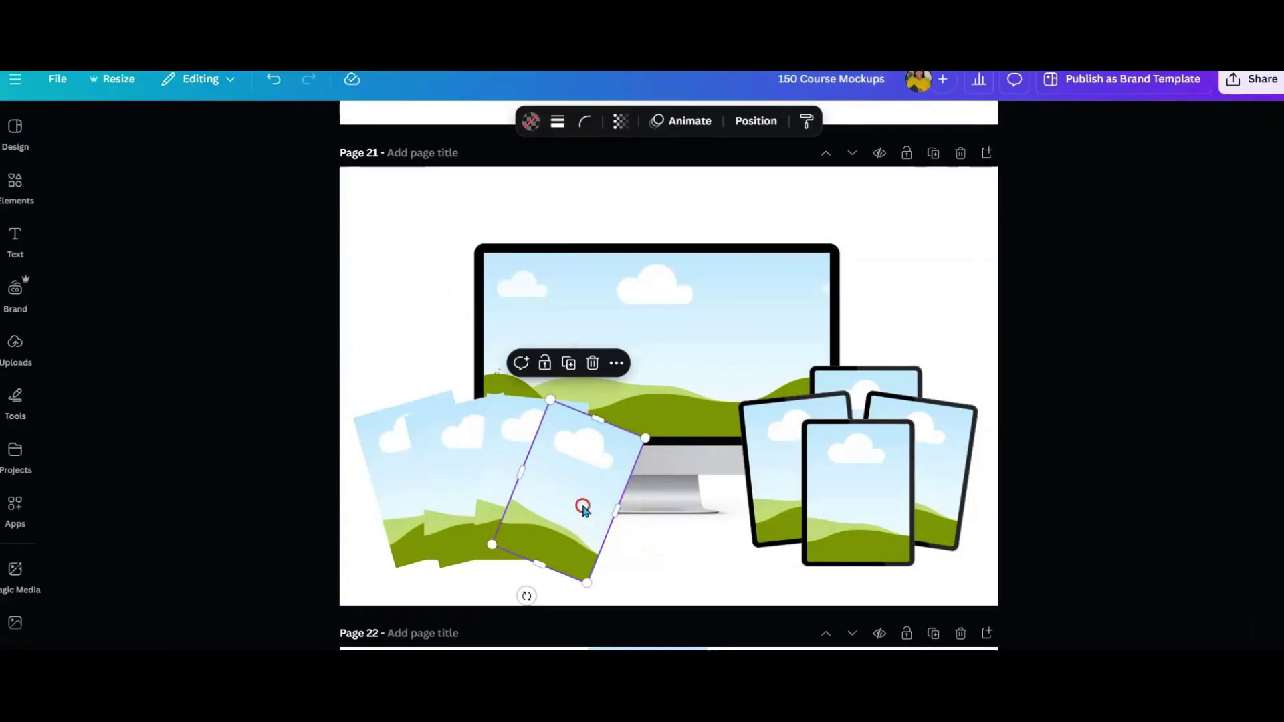
pyautogui.rightClick(582, 507)
pyautogui.click(632, 322)
pyautogui.moveTo(343, 367); pyautogui.dragTo(473, 532)
pyautogui.click(410, 330)
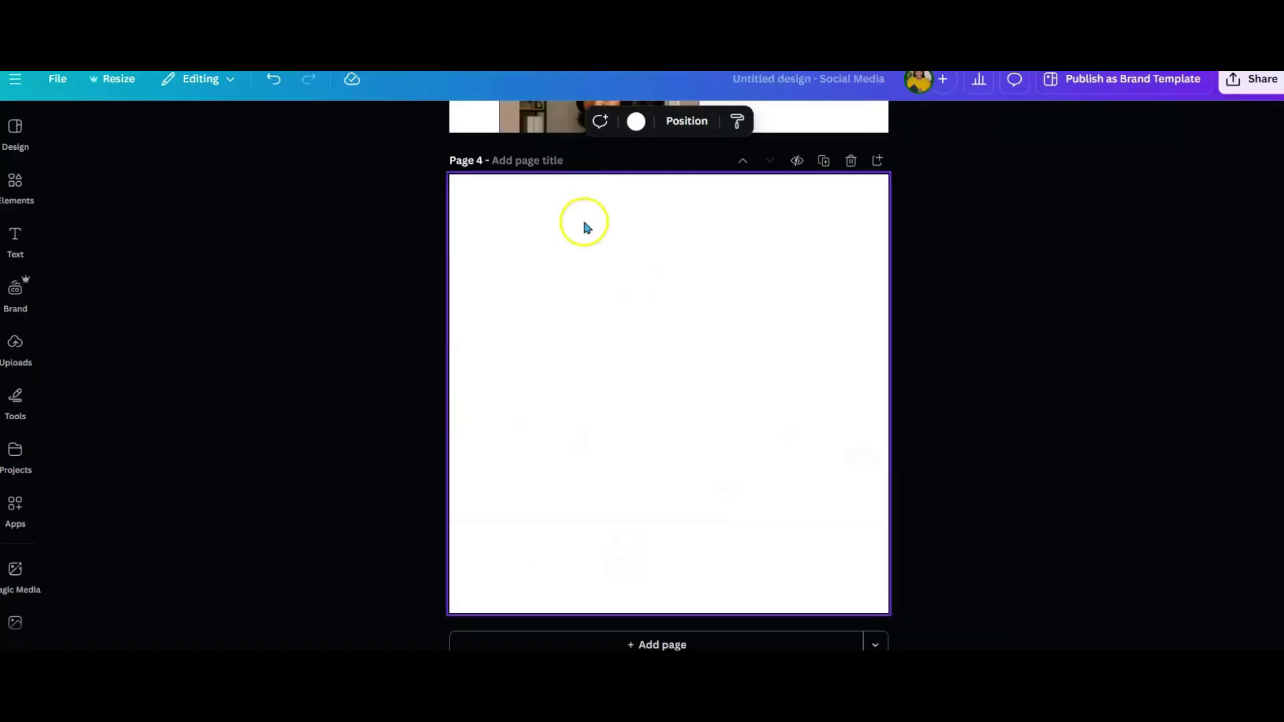
# Paste the picture frame onto page 4 of the social media design and straighten its rotation to 0°
pyautogui.rightClick(613, 340)
pyautogui.click(665, 422)
pyautogui.moveTo(605, 534); pyautogui.dragTo(644, 524)
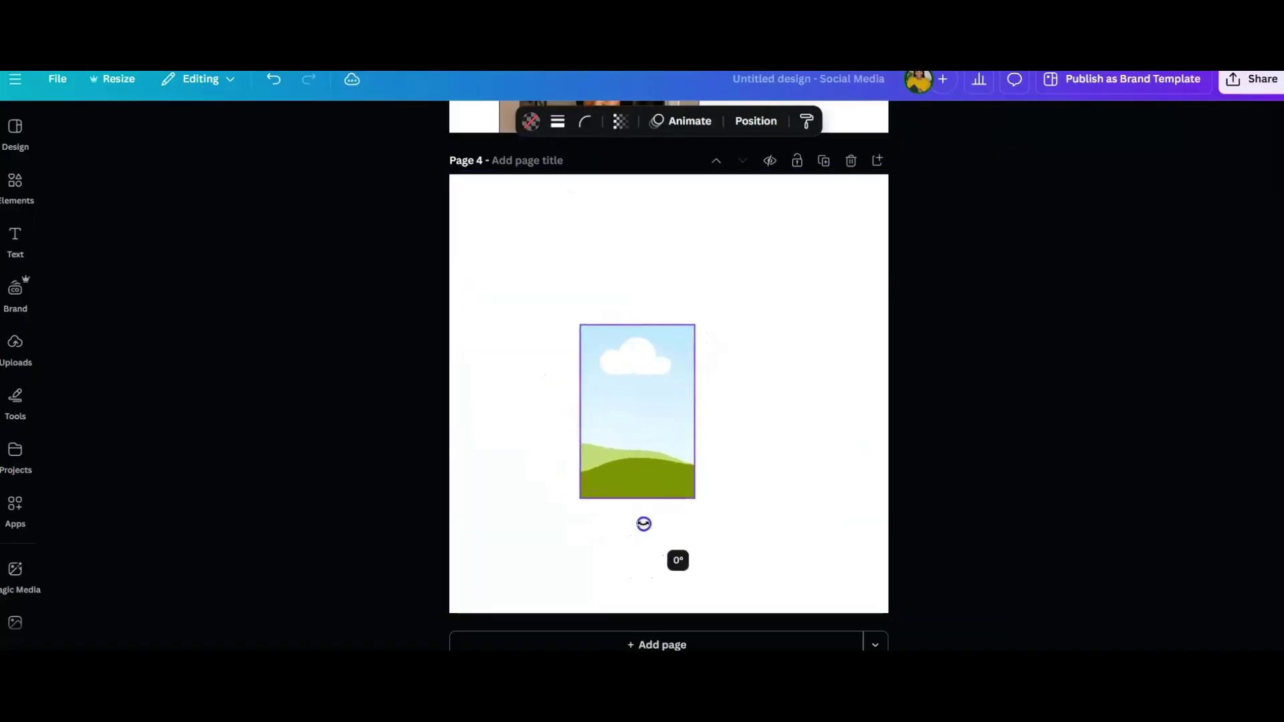
pyautogui.click(784, 432)
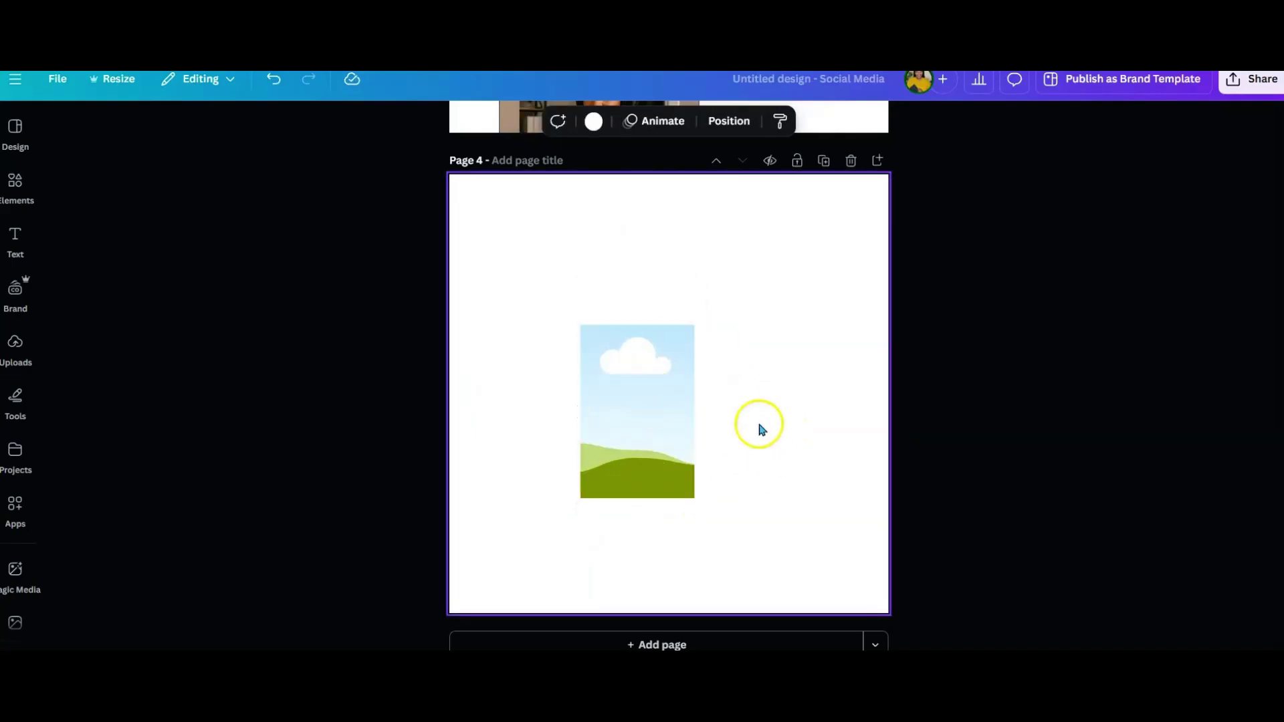
# Bring the workbook cover image from page 3 onto page 4 and place it in the empty frame
pyautogui.scroll(5, 782, 448)
pyautogui.moveTo(603, 170); pyautogui.dragTo(789, 579)
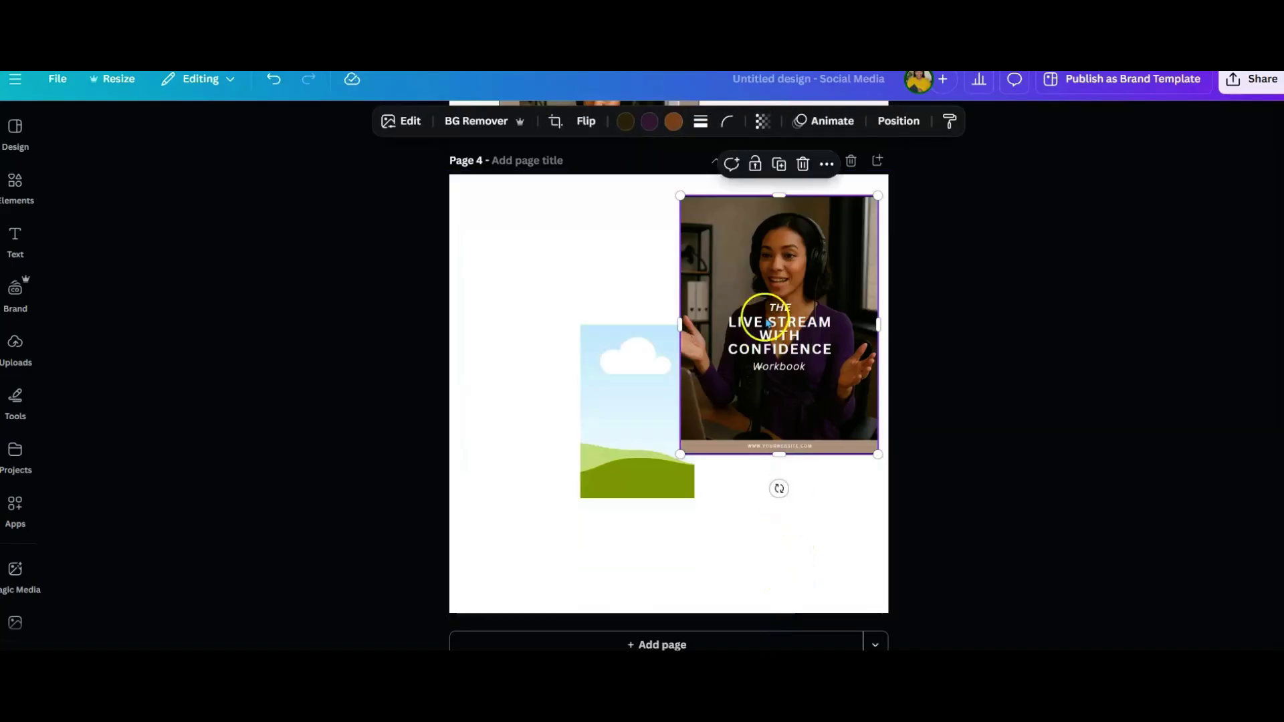
pyautogui.click(806, 413)
pyautogui.click(683, 424)
# Enlarge the frame holding the workbook cover and position it near the center of page 4
pyautogui.moveTo(694, 498); pyautogui.dragTo(744, 574)
pyautogui.moveTo(665, 437); pyautogui.dragTo(673, 387)
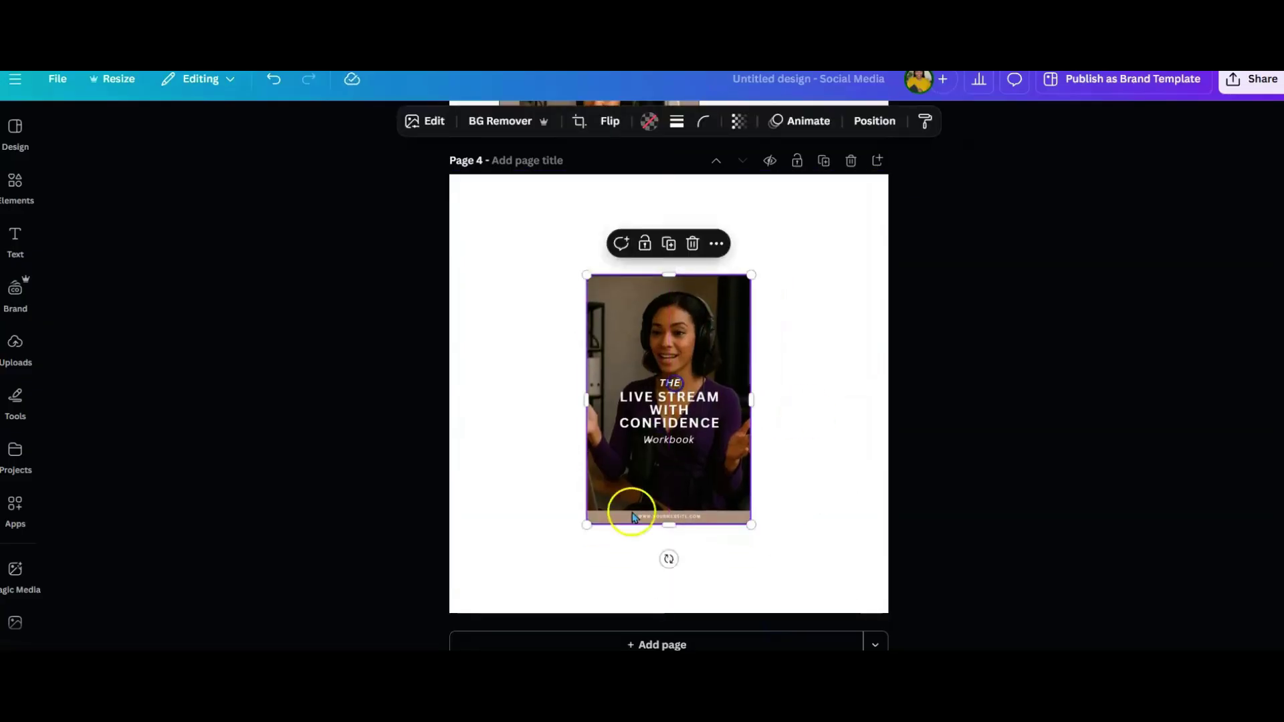
pyautogui.moveTo(588, 524); pyautogui.dragTo(567, 555)
pyautogui.click(753, 266)
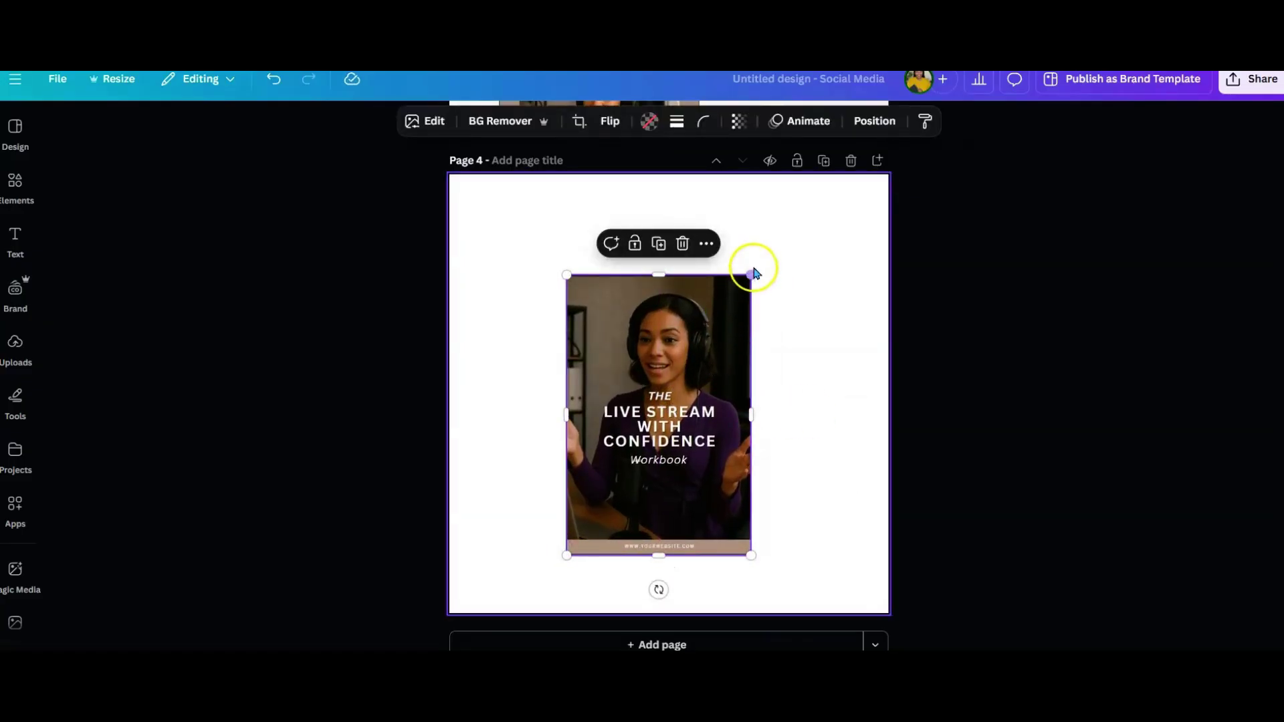
pyautogui.click(747, 289)
pyautogui.moveTo(751, 275); pyautogui.dragTo(765, 255)
# Shift the workbook cover image within its frame on page 4 and enlarge the image slightly
pyautogui.doubleClick(748, 326)
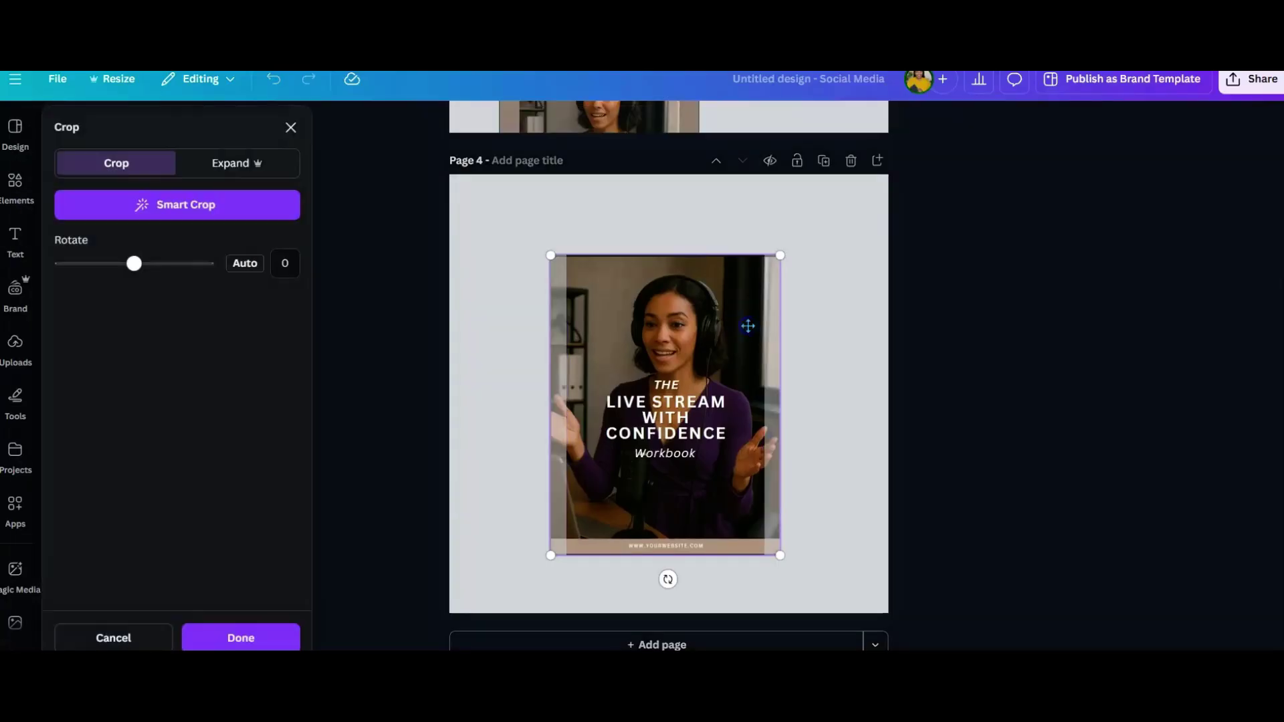
pyautogui.moveTo(710, 349); pyautogui.dragTo(725, 344)
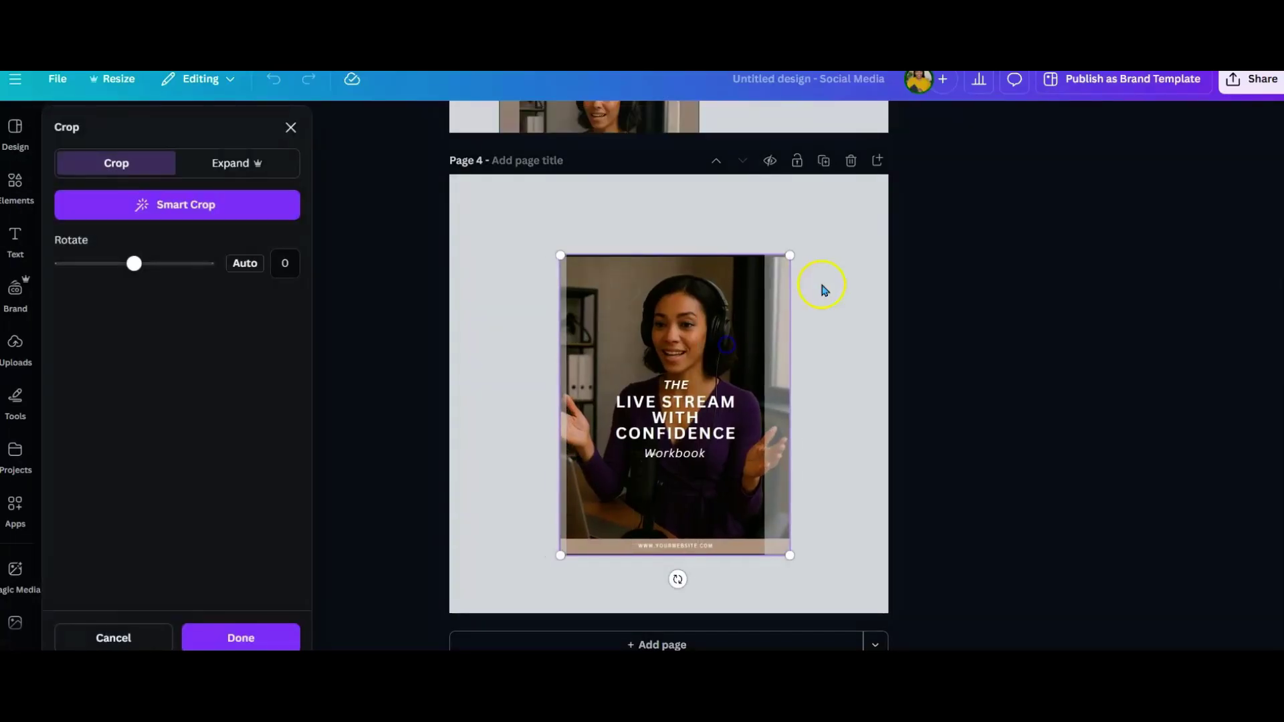
pyautogui.click(830, 279)
pyautogui.scroll(3, 817, 390)
pyautogui.click(714, 429)
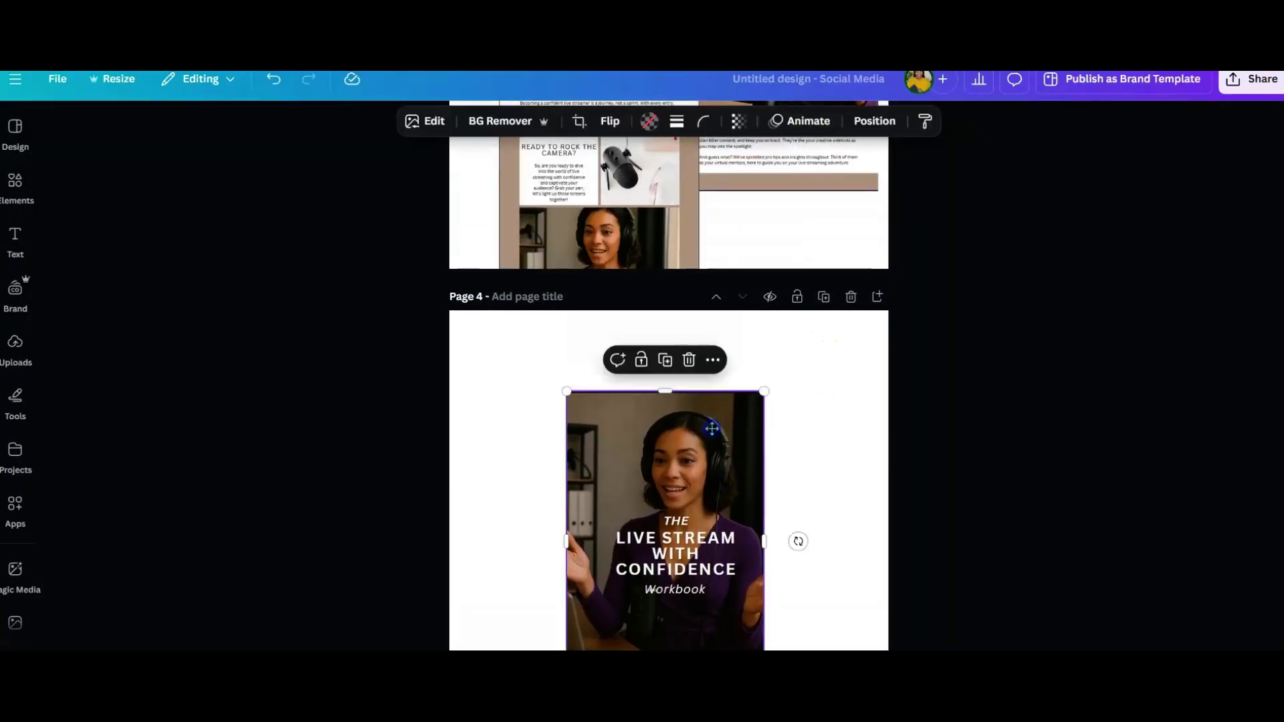
pyautogui.doubleClick(757, 404)
pyautogui.moveTo(786, 393); pyautogui.dragTo(789, 388)
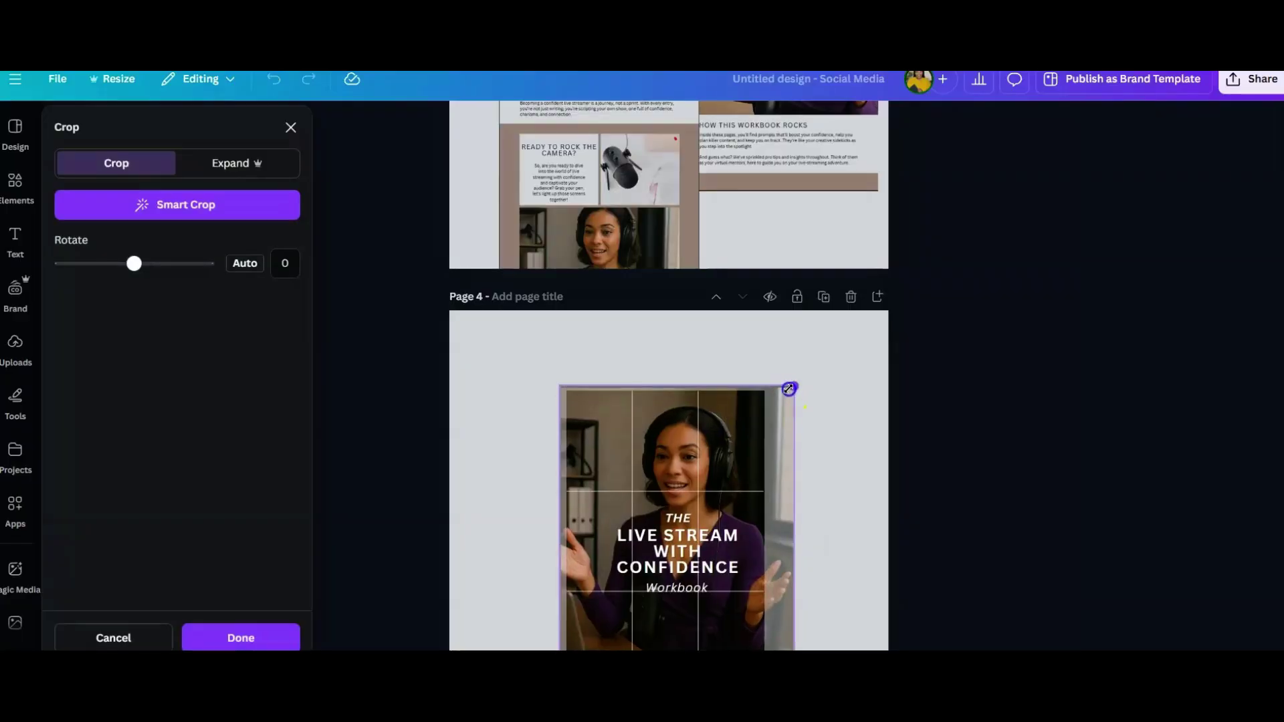
pyautogui.click(814, 353)
# Paste a copy of the workbook cover frame on page 4 and place the original and the copy side by side
pyautogui.scroll(-3, 817, 444)
pyautogui.moveTo(722, 431); pyautogui.dragTo(702, 428)
pyautogui.scroll(5, 652, 413)
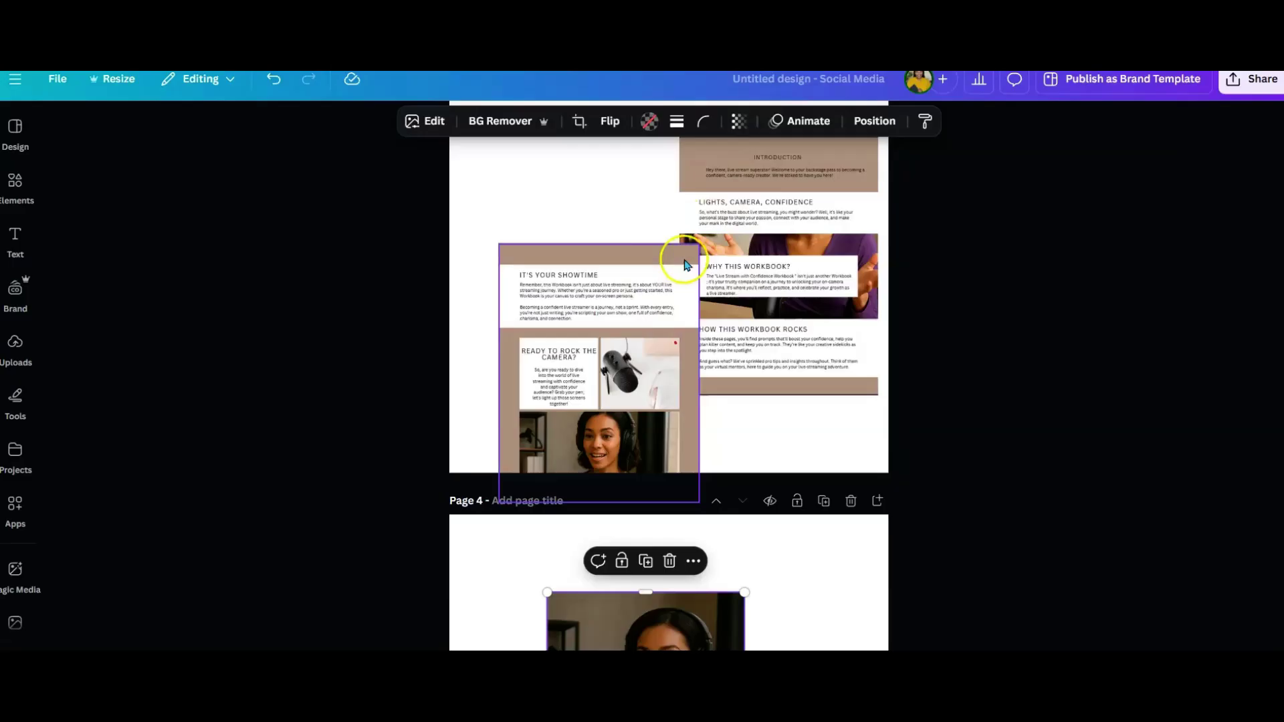
pyautogui.scroll(-3, 686, 268)
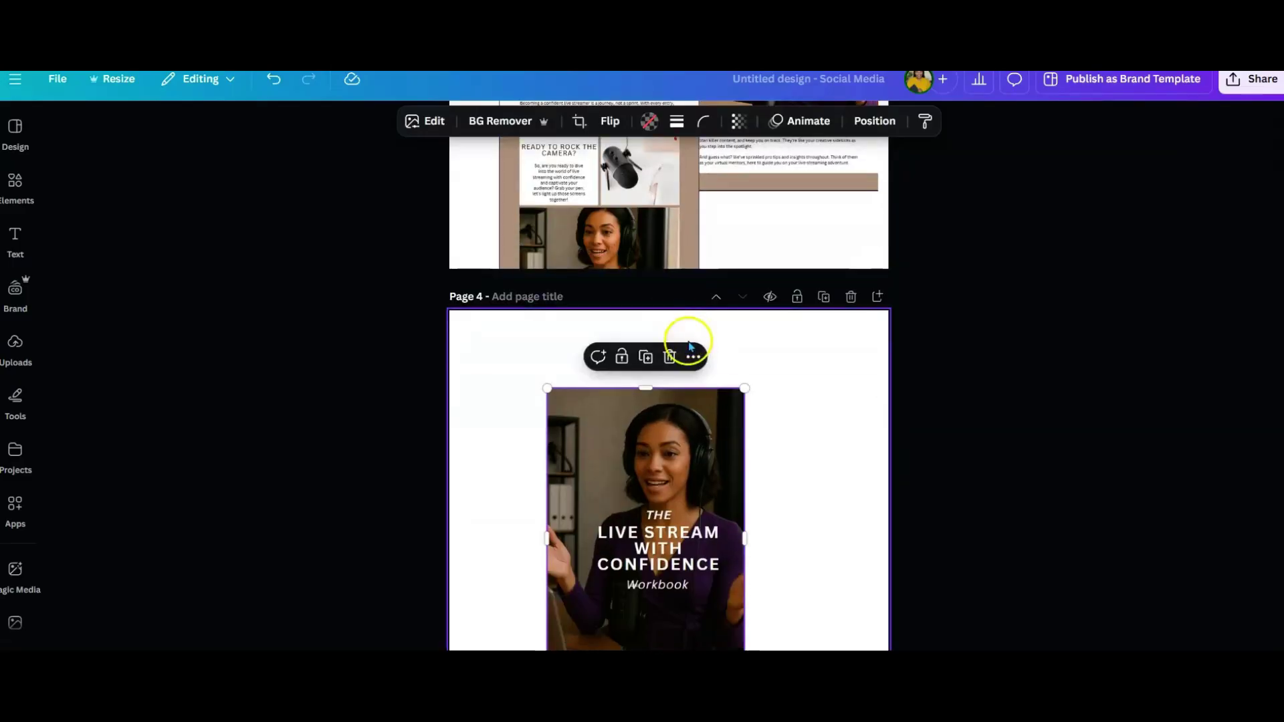
pyautogui.scroll(-2, 636, 366)
pyautogui.click(693, 220)
pyautogui.click(696, 253)
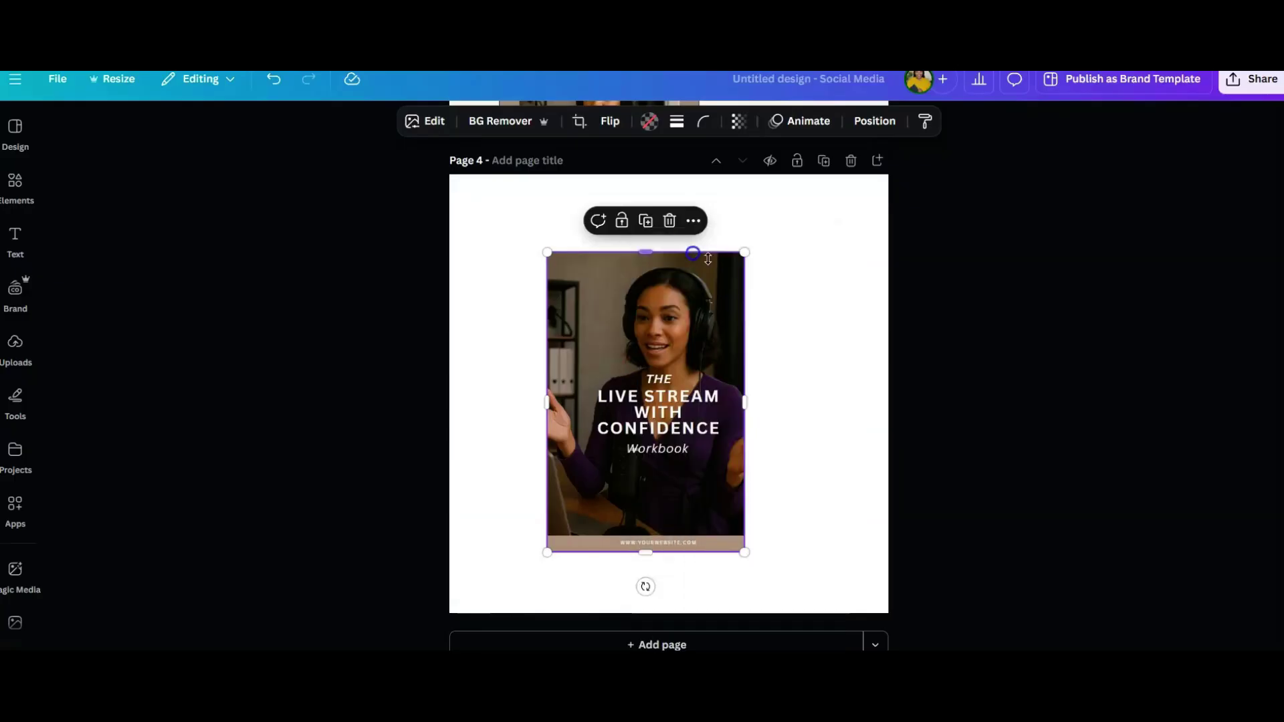
pyautogui.rightClick(781, 288)
pyautogui.click(825, 364)
pyautogui.moveTo(703, 344); pyautogui.dragTo(784, 332)
pyautogui.moveTo(625, 342); pyautogui.dragTo(539, 341)
# Shrink the copied cover frame and stack a second pasted copy of it directly below on the page's right half
pyautogui.click(729, 320)
pyautogui.moveTo(857, 244); pyautogui.dragTo(802, 327)
pyautogui.moveTo(741, 396); pyautogui.dragTo(801, 286)
pyautogui.rightClick(760, 350)
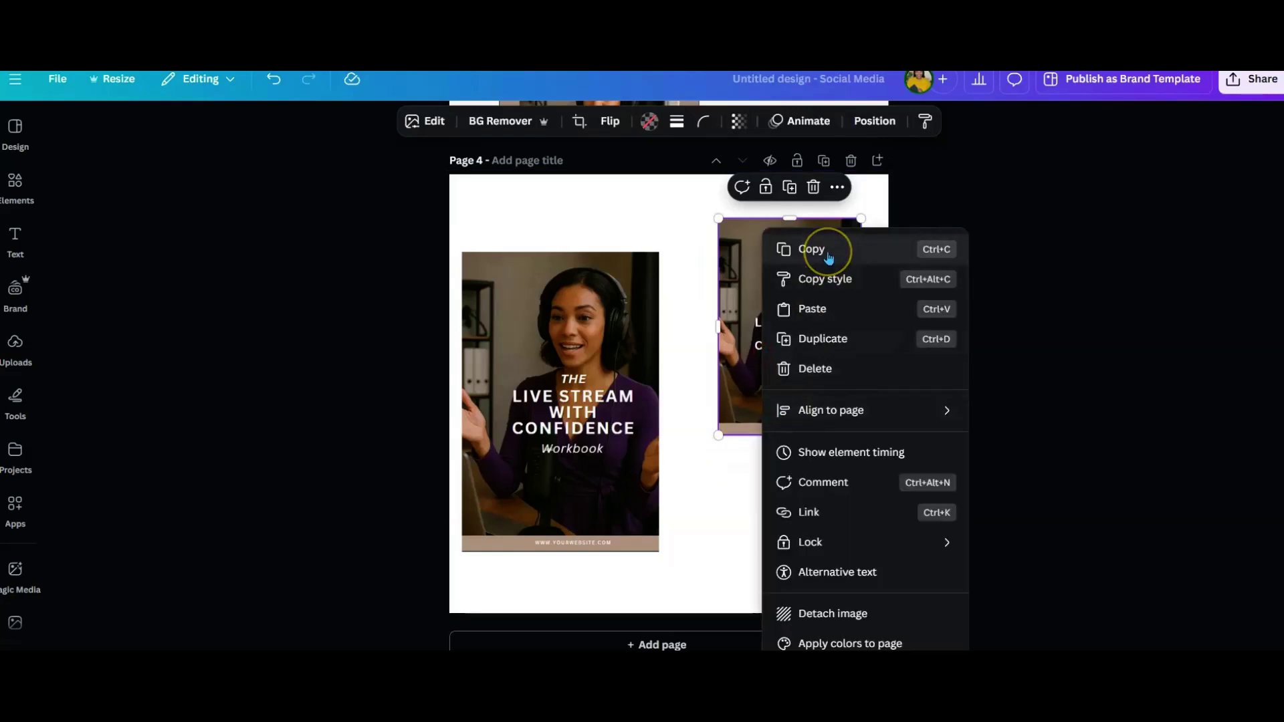
pyautogui.click(828, 258)
pyautogui.rightClick(796, 442)
pyautogui.click(847, 498)
pyautogui.moveTo(774, 410); pyautogui.dragTo(776, 492)
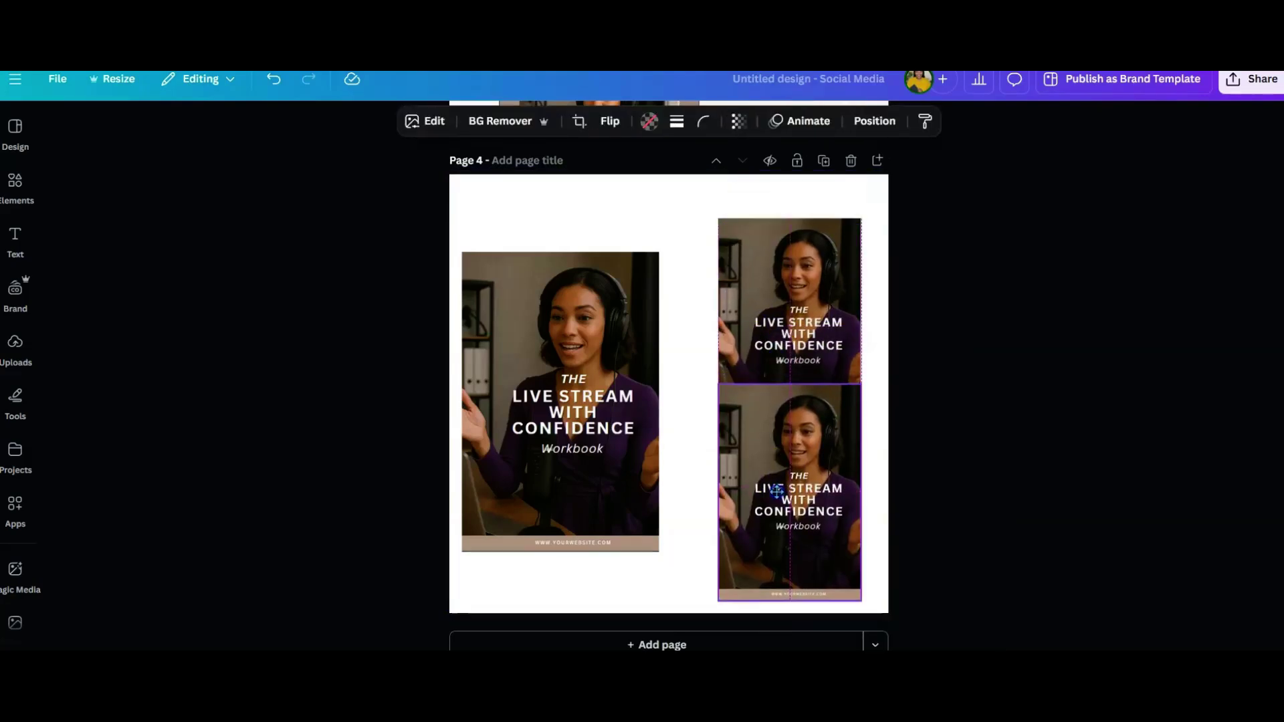
# Fill the upper small frame with the "It's Your Showtime" page and the lower one with the "Introduction" page
pyautogui.scroll(3, 800, 401)
pyautogui.moveTo(574, 226); pyautogui.dragTo(781, 542)
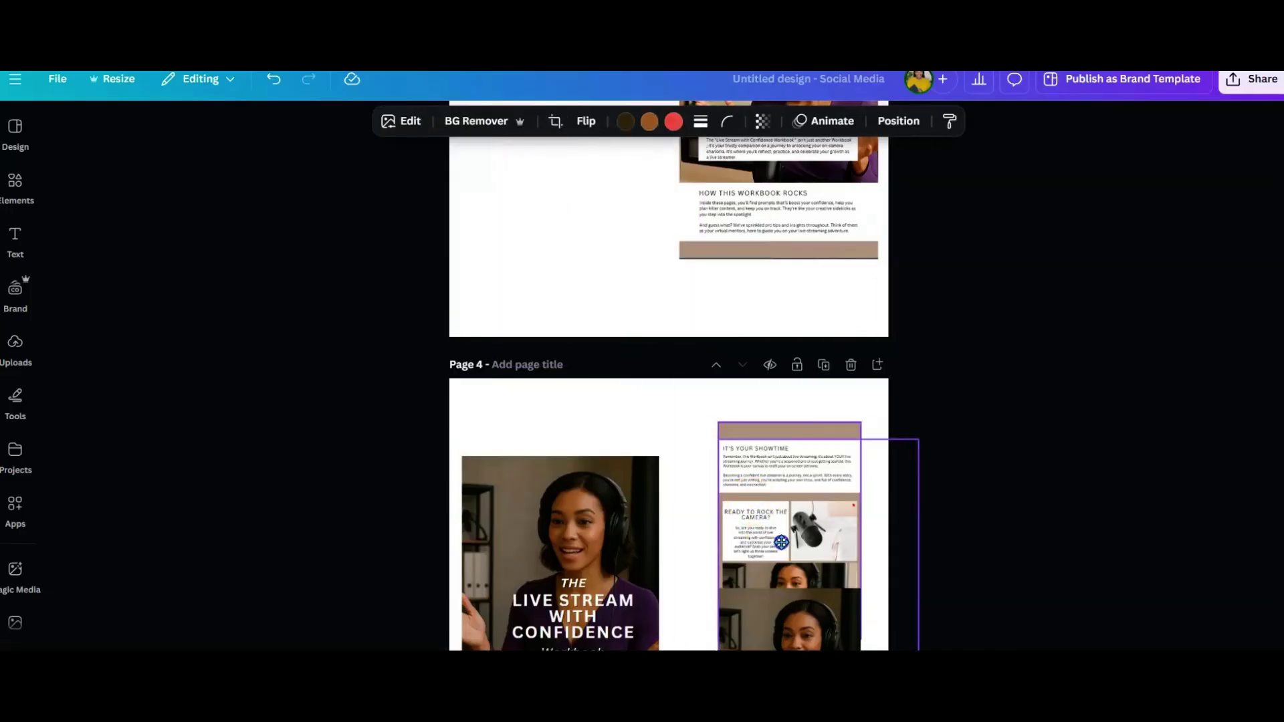
pyautogui.click(753, 223)
pyautogui.moveTo(762, 214); pyautogui.dragTo(817, 600)
# Shift the three filled frames on page 4 closer together so that the two workbook pages and the cover overlap
pyautogui.scroll(-2, 822, 432)
pyautogui.moveTo(812, 403); pyautogui.dragTo(762, 368)
pyautogui.click(846, 548)
pyautogui.moveTo(846, 547); pyautogui.dragTo(865, 516)
pyautogui.moveTo(620, 524); pyautogui.dragTo(680, 523)
# Delete the emptied page between the tablet mockup and the workbook mockup
pyautogui.scroll(1, 798, 313)
pyautogui.scroll(10, 800, 315)
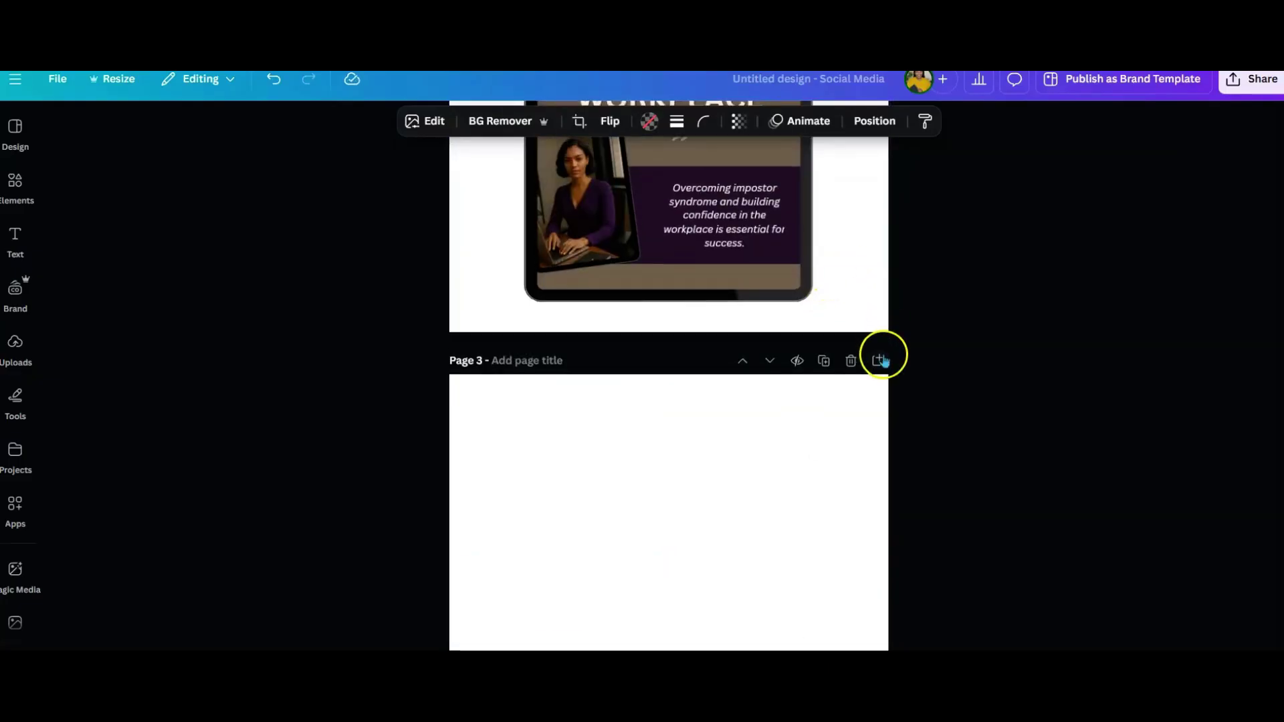
pyautogui.click(853, 362)
pyautogui.scroll(2, 881, 387)
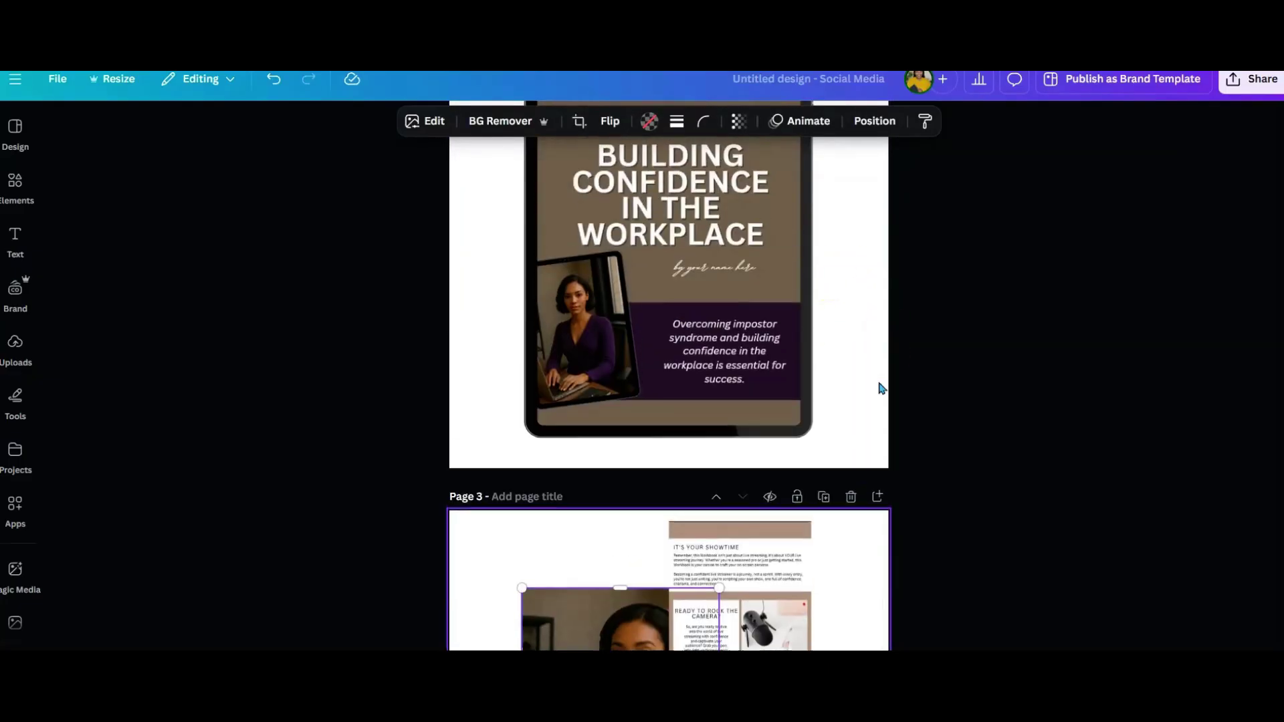
# Apply a Drop shadow to the workbook cover and reposition the cover on the page's left half
pyautogui.scroll(-5, 876, 385)
pyautogui.moveTo(658, 397); pyautogui.dragTo(604, 417)
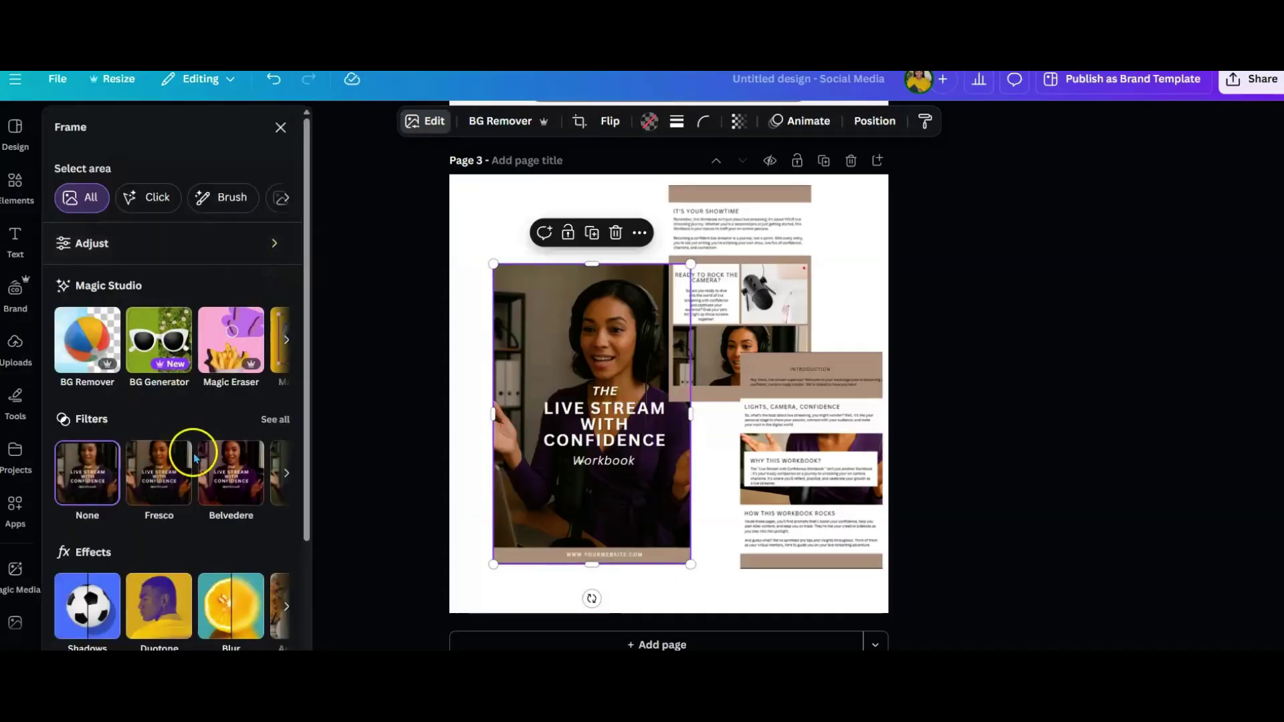
pyautogui.scroll(-3, 194, 459)
pyautogui.click(87, 468)
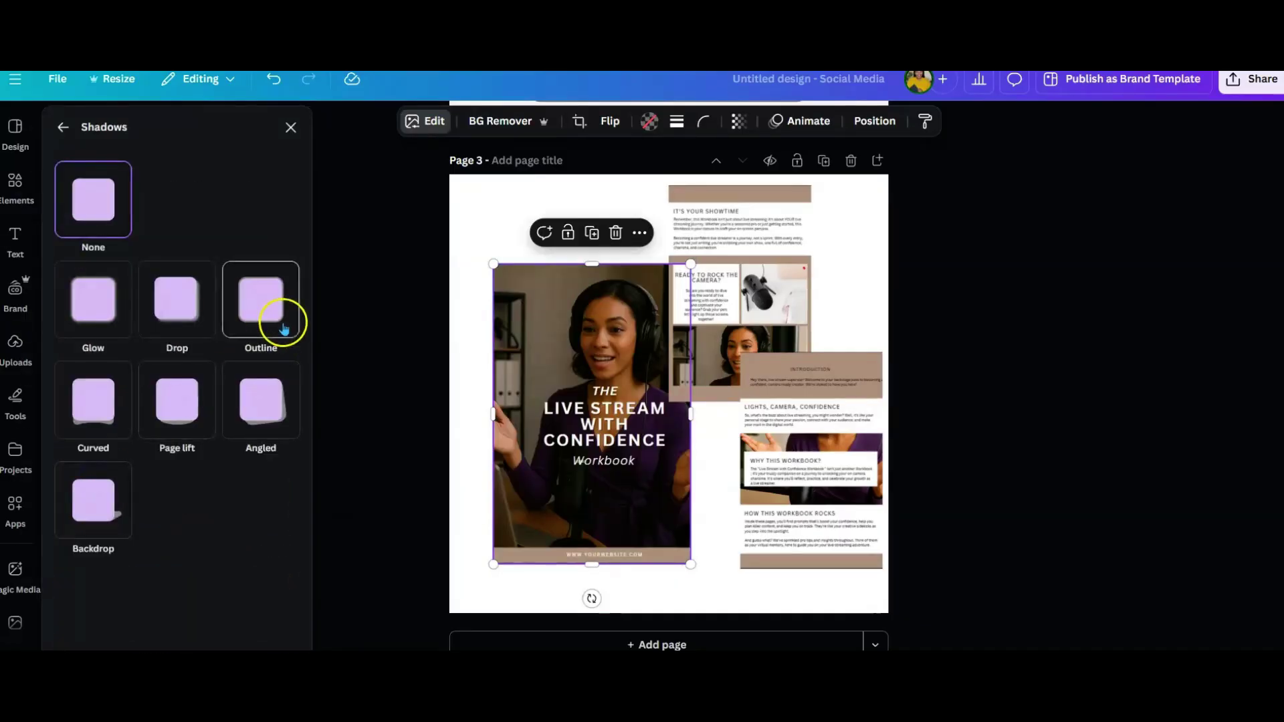
pyautogui.click(193, 304)
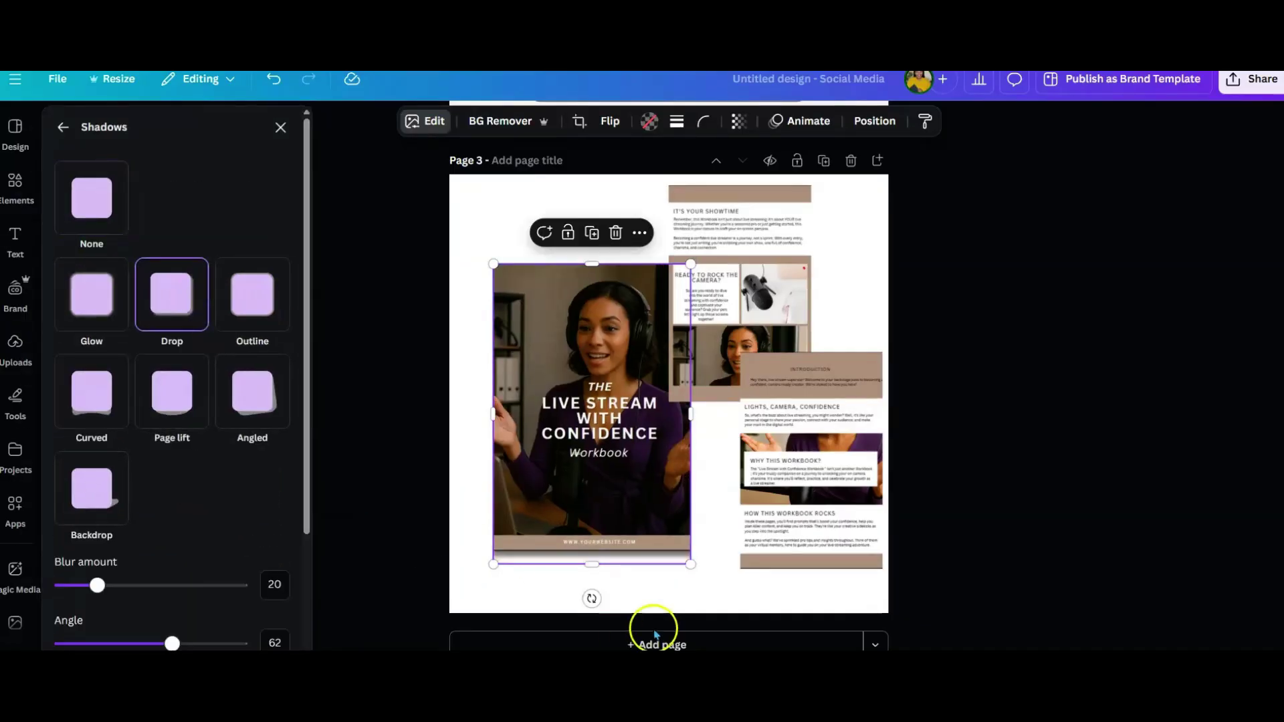
pyautogui.click(669, 592)
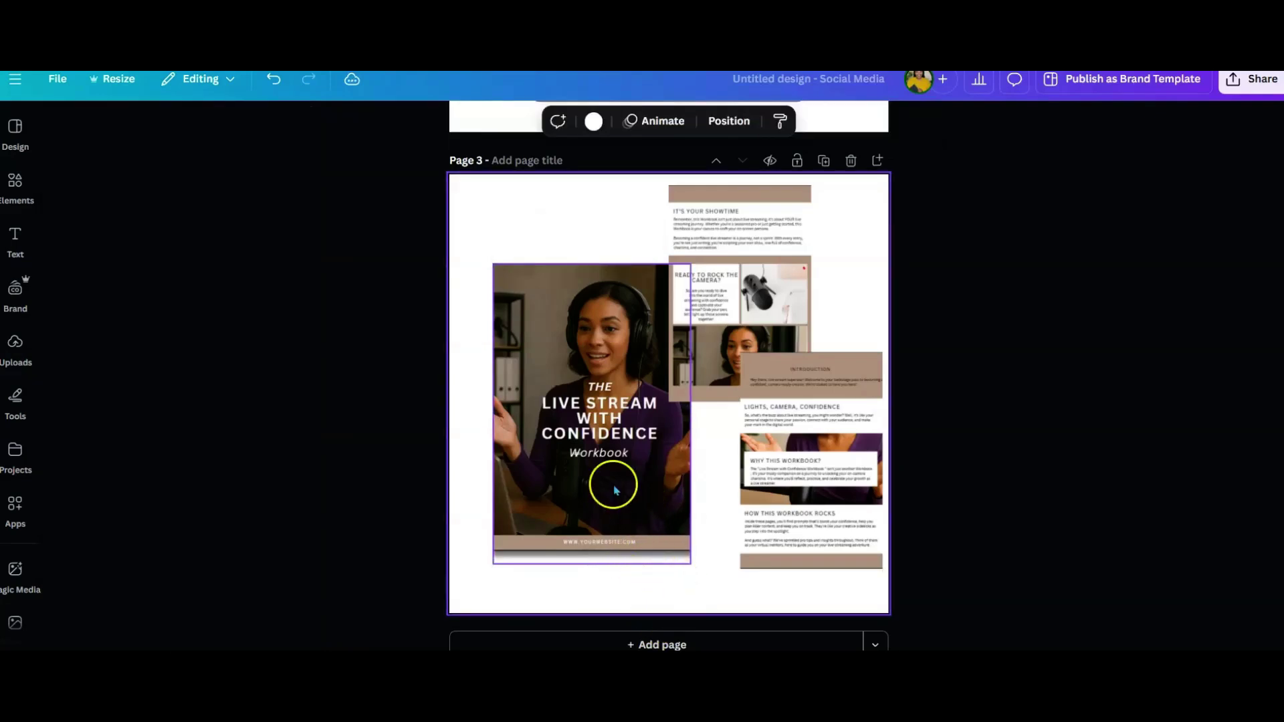
pyautogui.moveTo(616, 491); pyautogui.dragTo(600, 502)
# Apply a Drop shadow to the "It's Your Showtime" page and move it slightly up and to the right
pyautogui.click(736, 261)
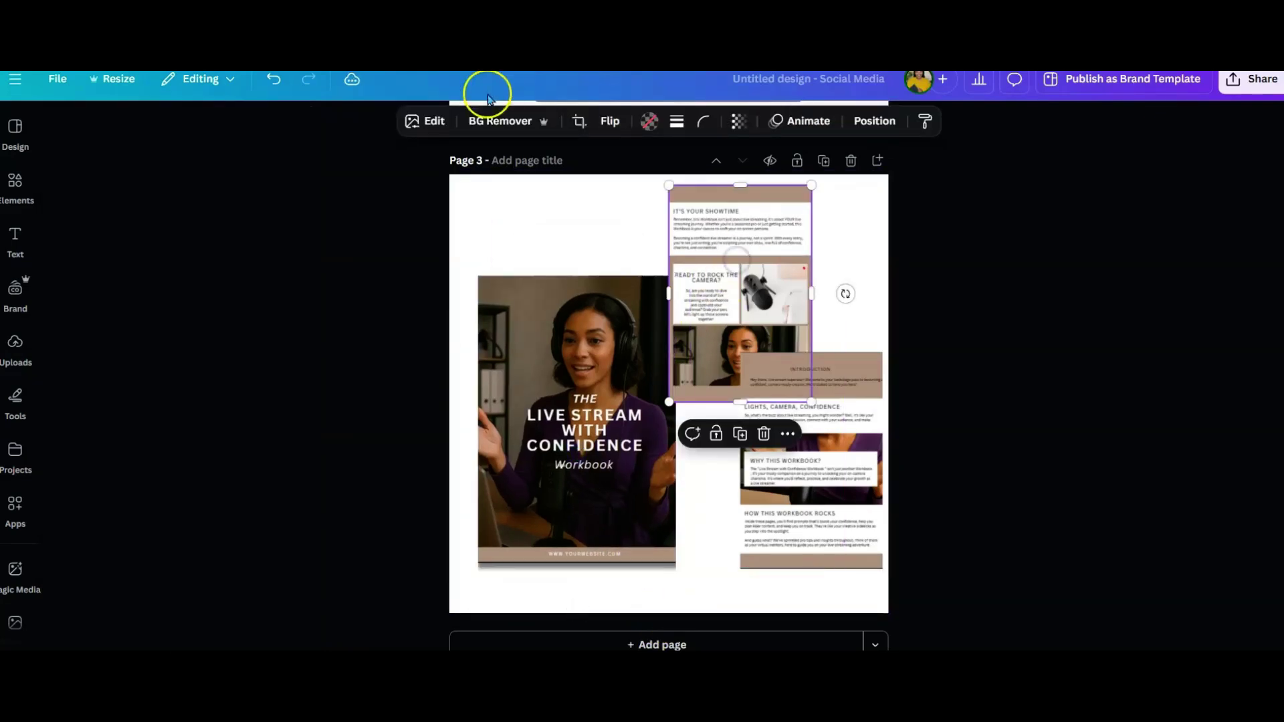
pyautogui.click(434, 122)
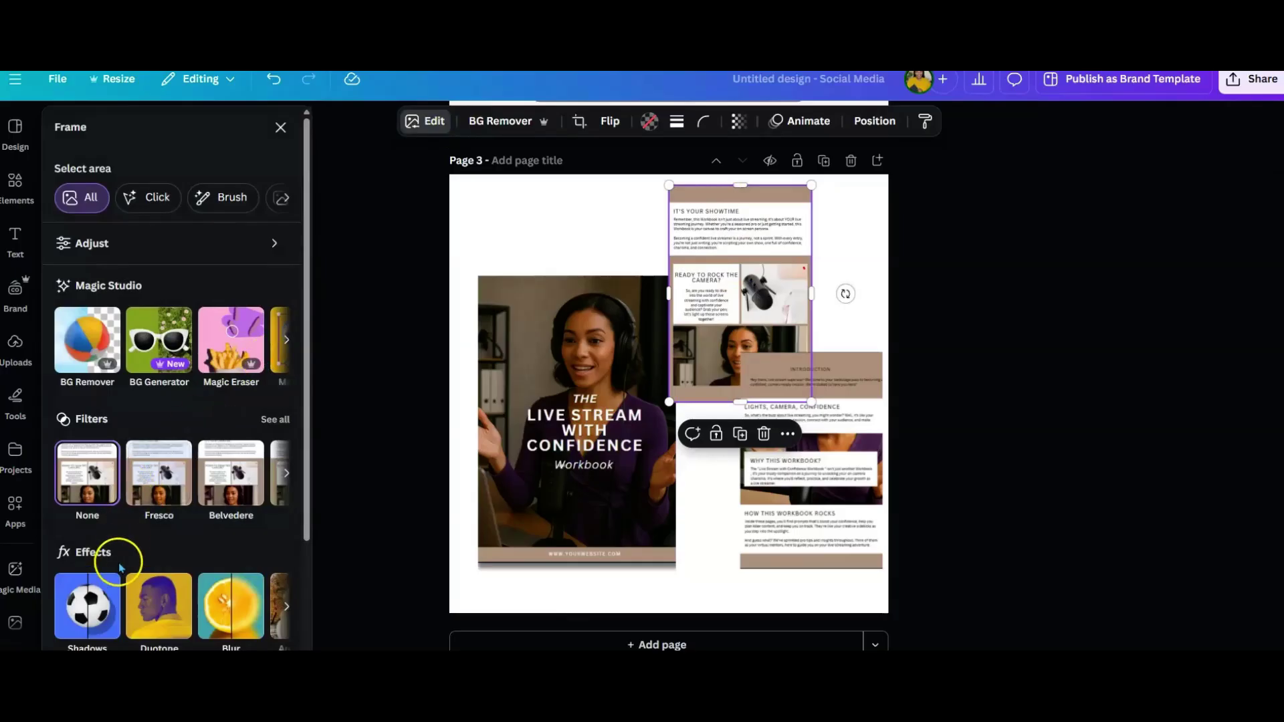
pyautogui.scroll(-2, 90, 528)
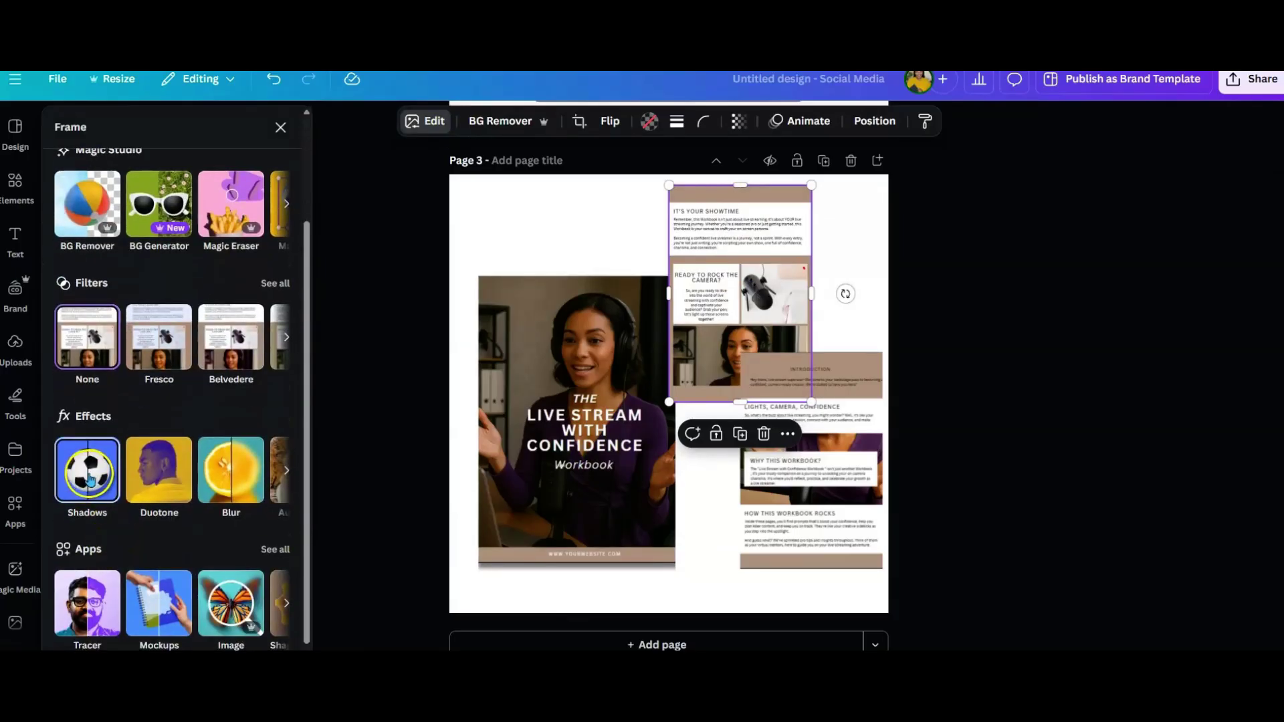
pyautogui.click(89, 479)
pyautogui.click(176, 298)
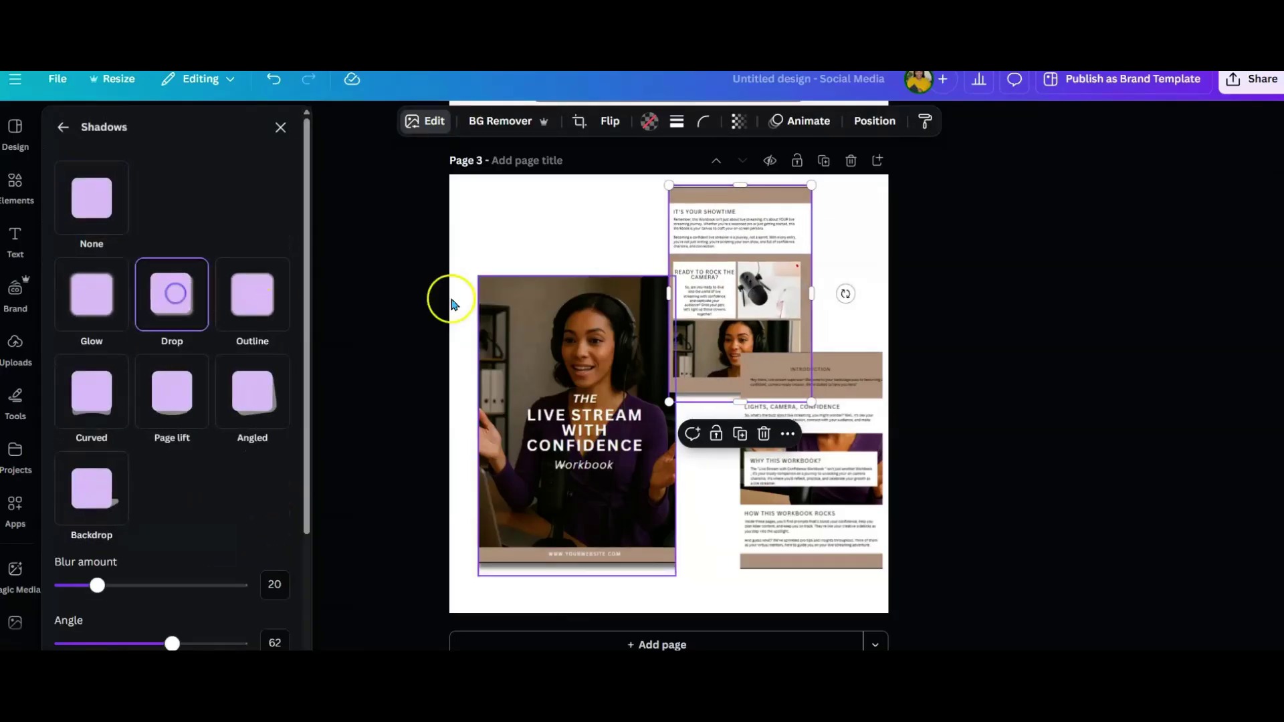
pyautogui.moveTo(725, 240); pyautogui.dragTo(749, 232)
# Apply a Drop shadow to the "Introduction" page
pyautogui.click(839, 462)
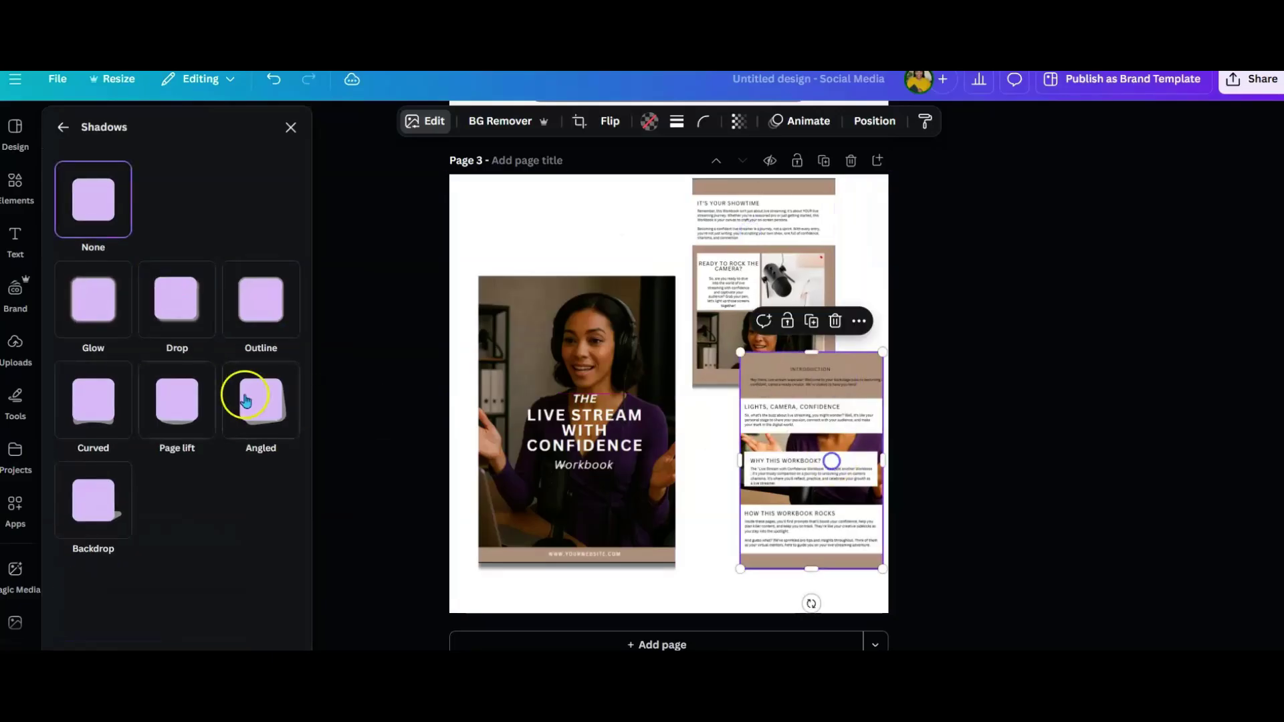
pyautogui.click(176, 311)
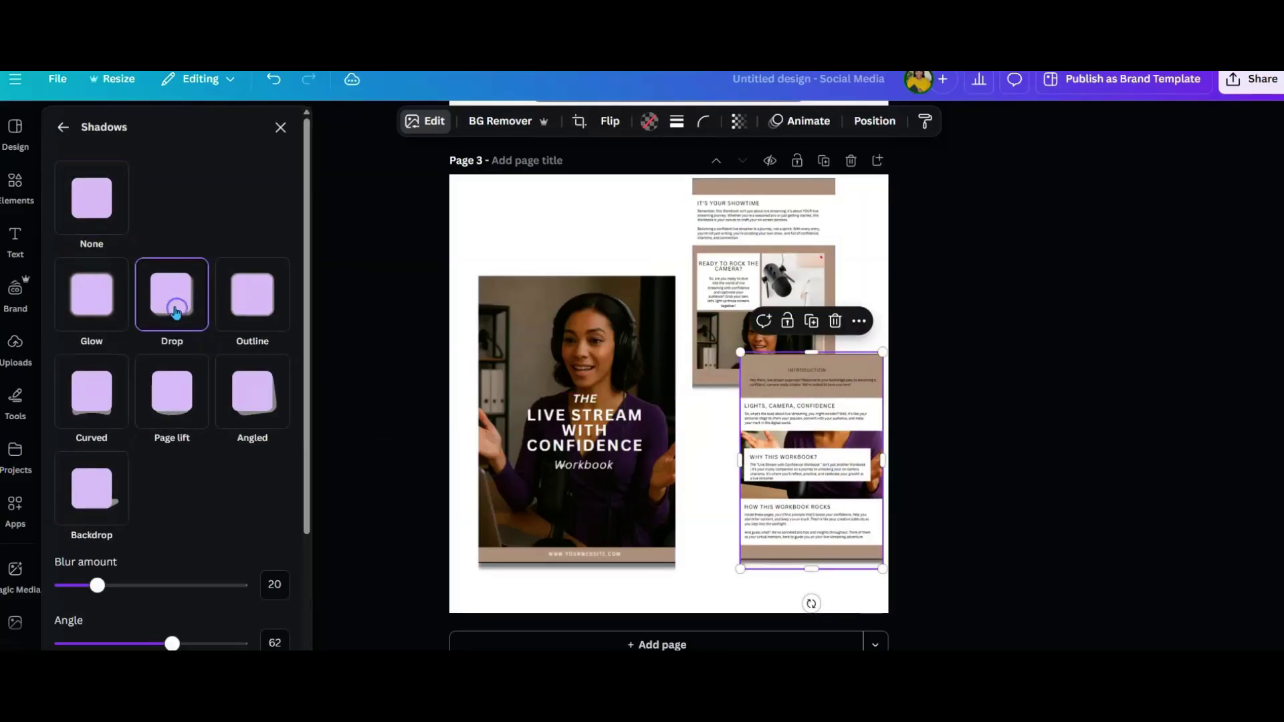
pyautogui.click(696, 599)
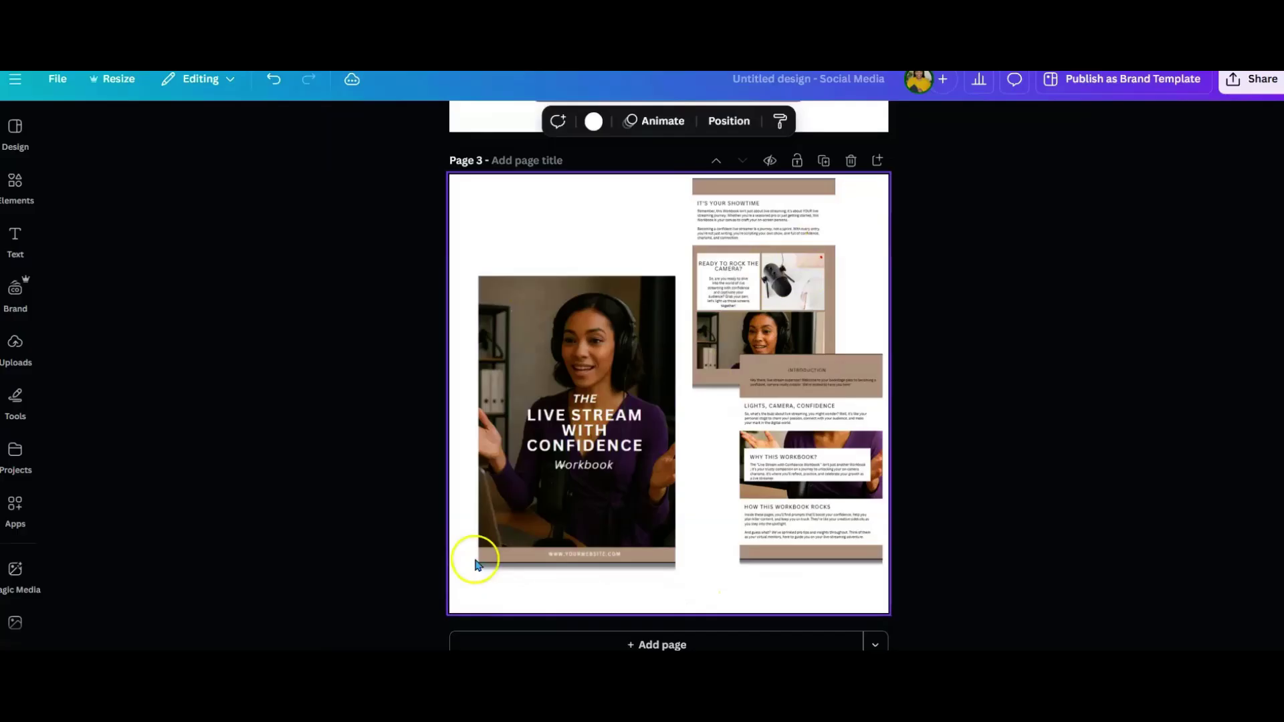
# Center the workbook cover on page 3 and move the two workbook pages to either side of it
pyautogui.moveTo(750, 265); pyautogui.dragTo(711, 299)
pyautogui.moveTo(574, 405); pyautogui.dragTo(651, 414)
pyautogui.moveTo(645, 470); pyautogui.dragTo(658, 467)
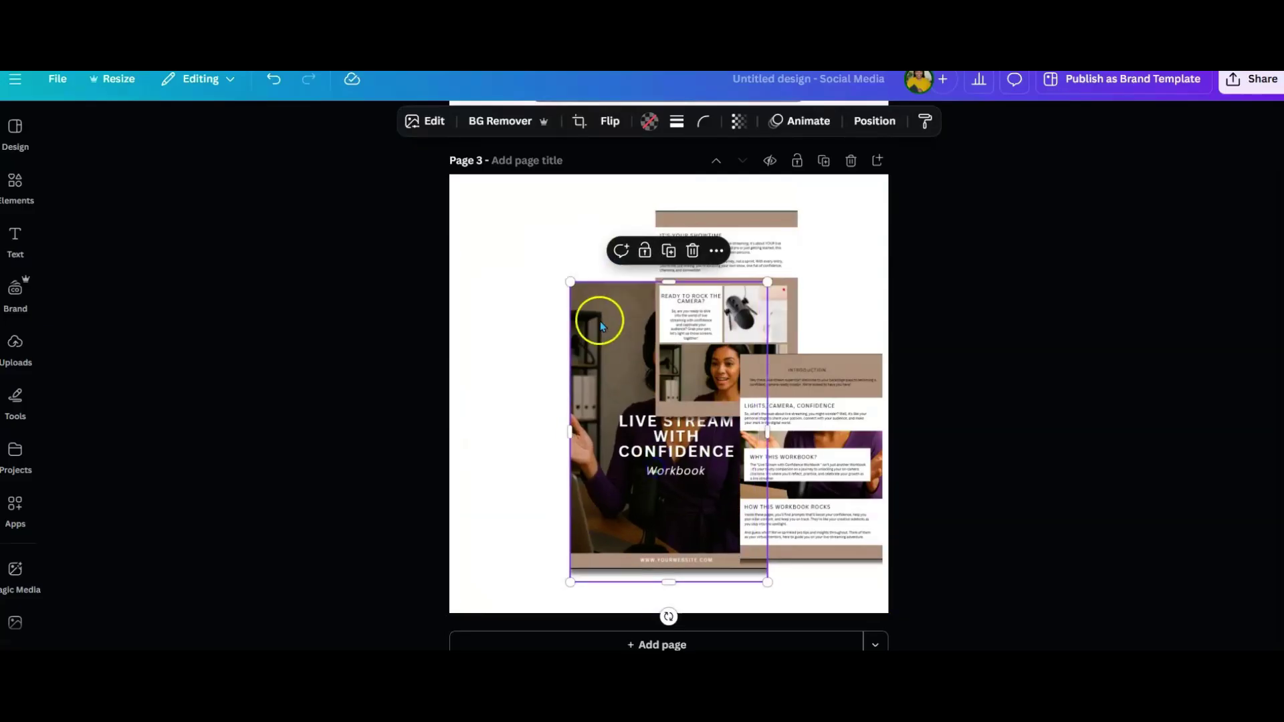
pyautogui.click(737, 238)
pyautogui.moveTo(737, 238); pyautogui.dragTo(592, 240)
pyautogui.moveTo(834, 392); pyautogui.dragTo(791, 323)
# Align the two workbook pages with the cover's top edge and enlarge them to about the cover's size
pyautogui.click(586, 277)
pyautogui.moveTo(586, 277); pyautogui.dragTo(580, 287)
pyautogui.moveTo(590, 337); pyautogui.dragTo(614, 390)
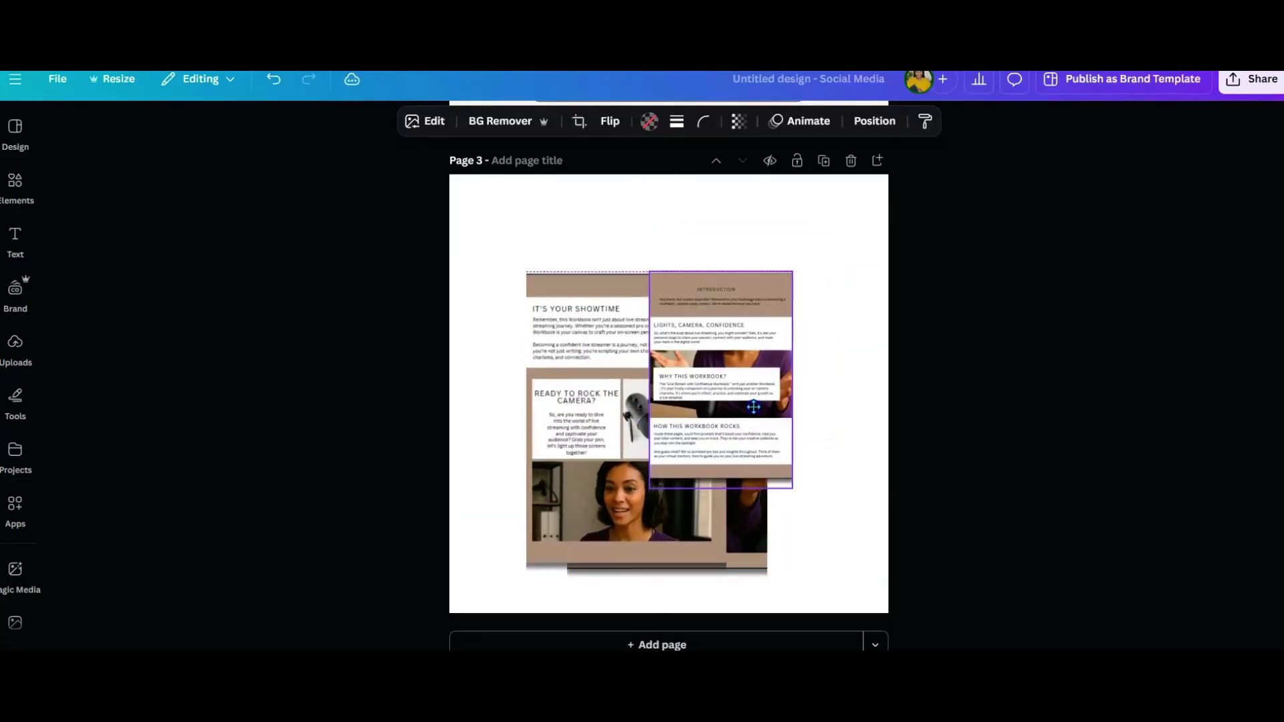
pyautogui.click(781, 450)
pyautogui.moveTo(795, 491); pyautogui.dragTo(855, 586)
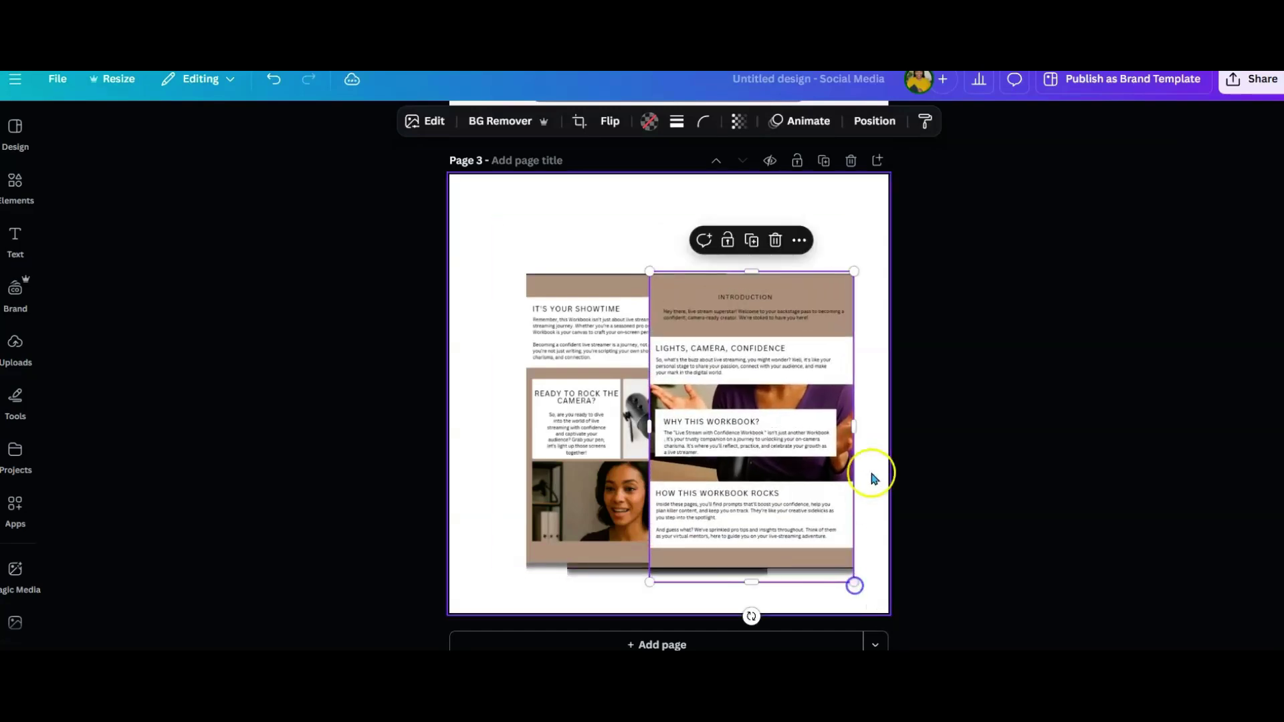
pyautogui.click(834, 210)
# Send the "It's Your Showtime" and "Introduction" pages to the back, behind the workbook cover
pyautogui.click(602, 355)
pyautogui.click(875, 121)
pyautogui.click(210, 240)
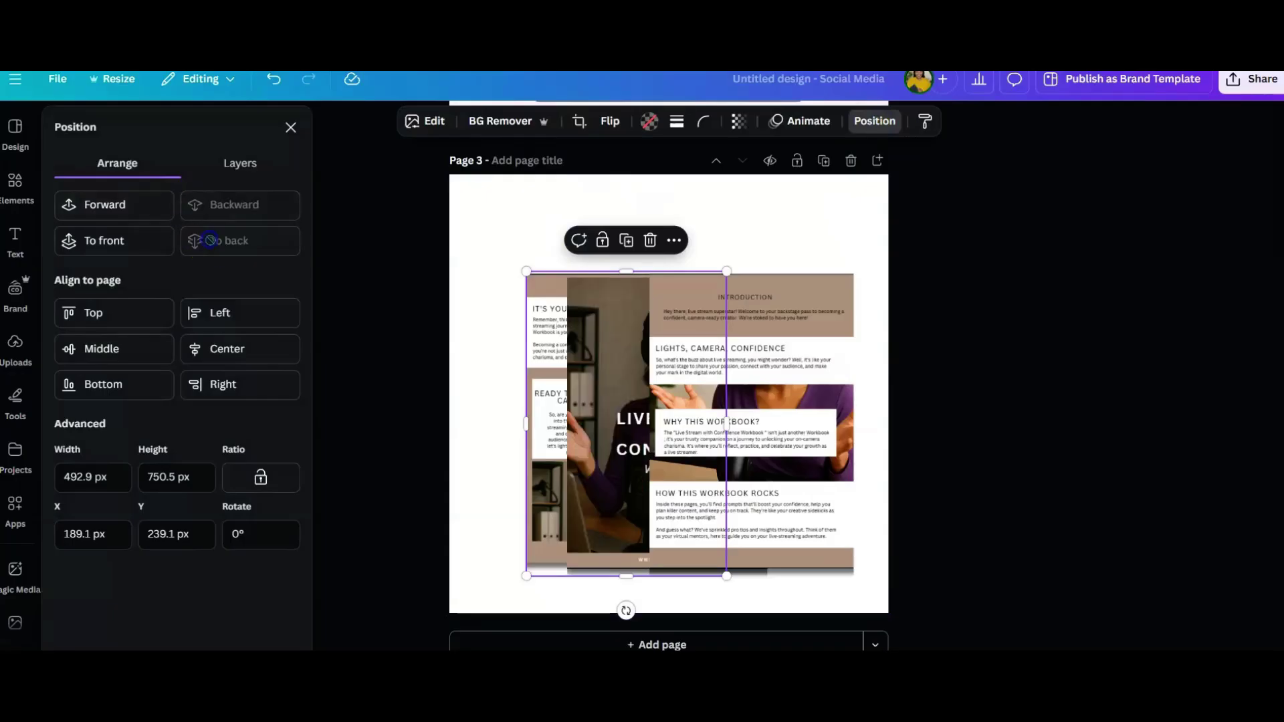
pyautogui.click(767, 357)
pyautogui.click(241, 241)
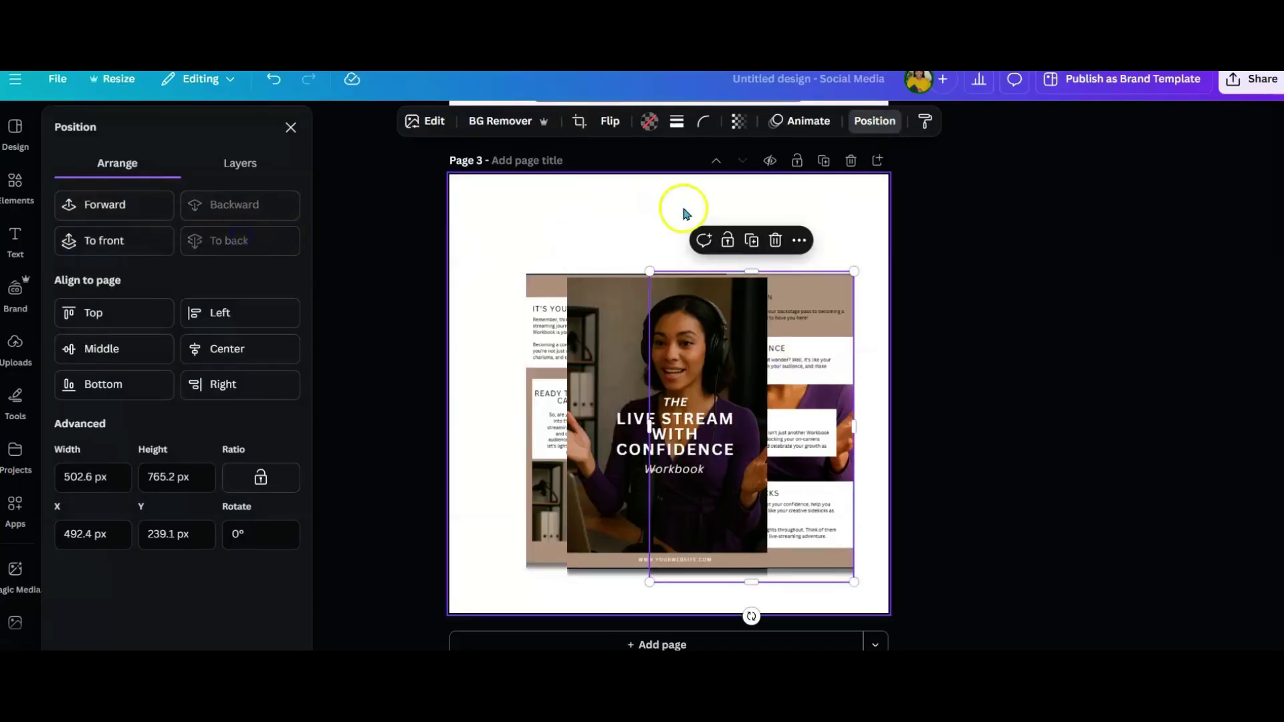
# Rotate the "It's Your Showtime" page to -3.9° and move it up and outward behind the cover
pyautogui.click(827, 188)
pyautogui.moveTo(548, 305); pyautogui.dragTo(548, 288)
pyautogui.moveTo(627, 594); pyautogui.dragTo(640, 594)
pyautogui.moveTo(543, 301); pyautogui.dragTo(519, 289)
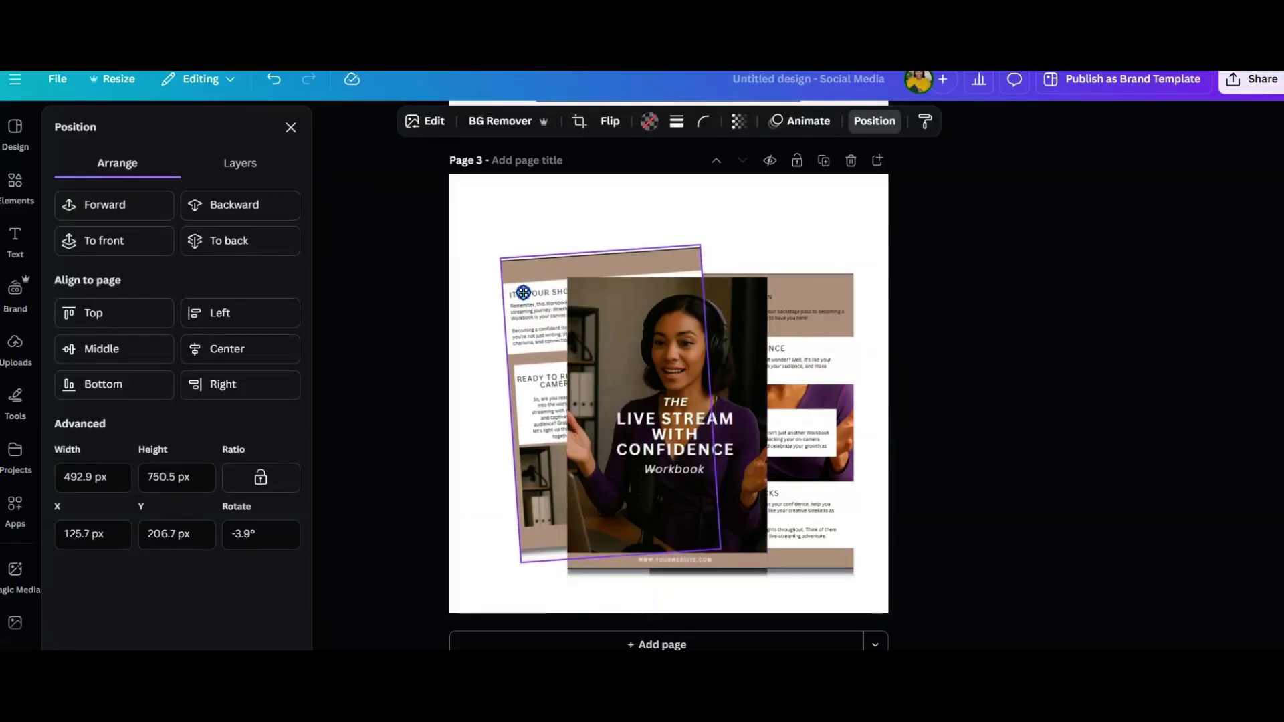
# Rotate the "Introduction" page to 7.1° and move it up and outward behind the cover
pyautogui.click(818, 354)
pyautogui.moveTo(818, 355); pyautogui.dragTo(840, 300)
pyautogui.moveTo(769, 563); pyautogui.dragTo(723, 588)
pyautogui.moveTo(835, 343); pyautogui.dragTo(836, 345)
# Fine-tune the positions of the two tilted workbook pages so they fan out evenly behind the cover
pyautogui.moveTo(600, 268); pyautogui.dragTo(588, 266)
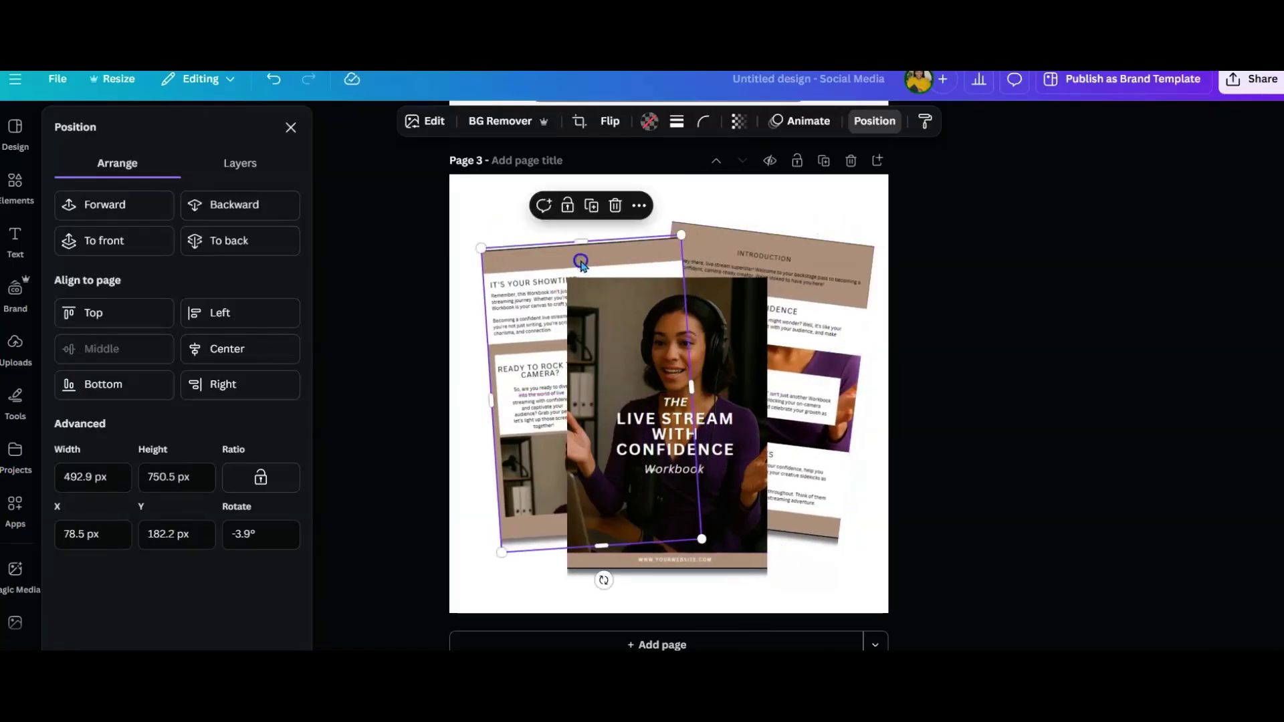
pyautogui.moveTo(845, 304); pyautogui.dragTo(846, 304)
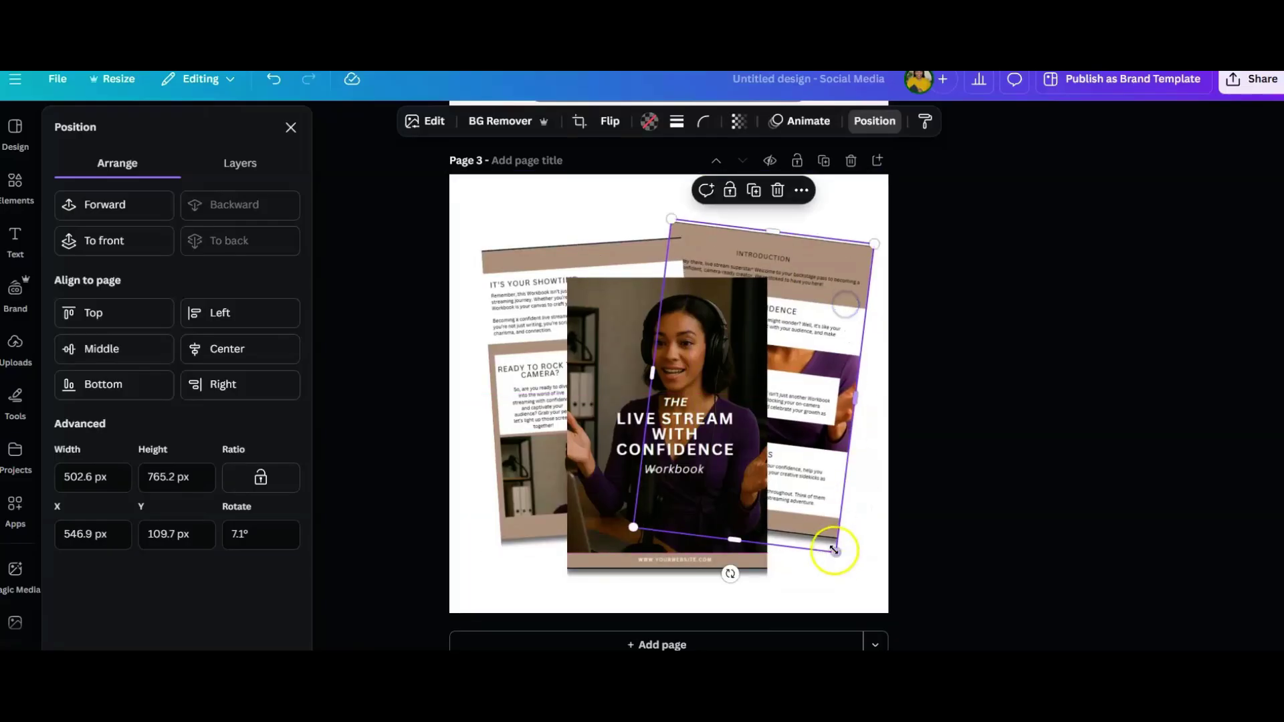
pyautogui.click(832, 573)
pyautogui.click(611, 264)
pyautogui.click(778, 261)
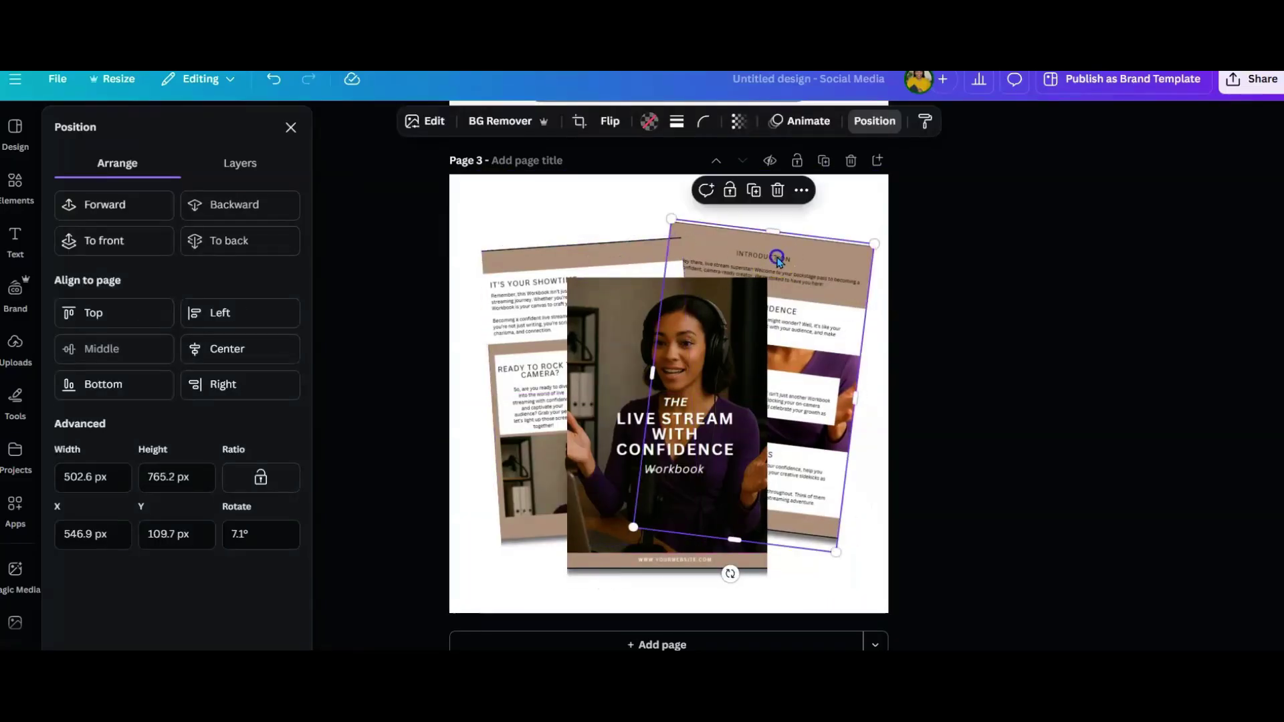
pyautogui.click(503, 214)
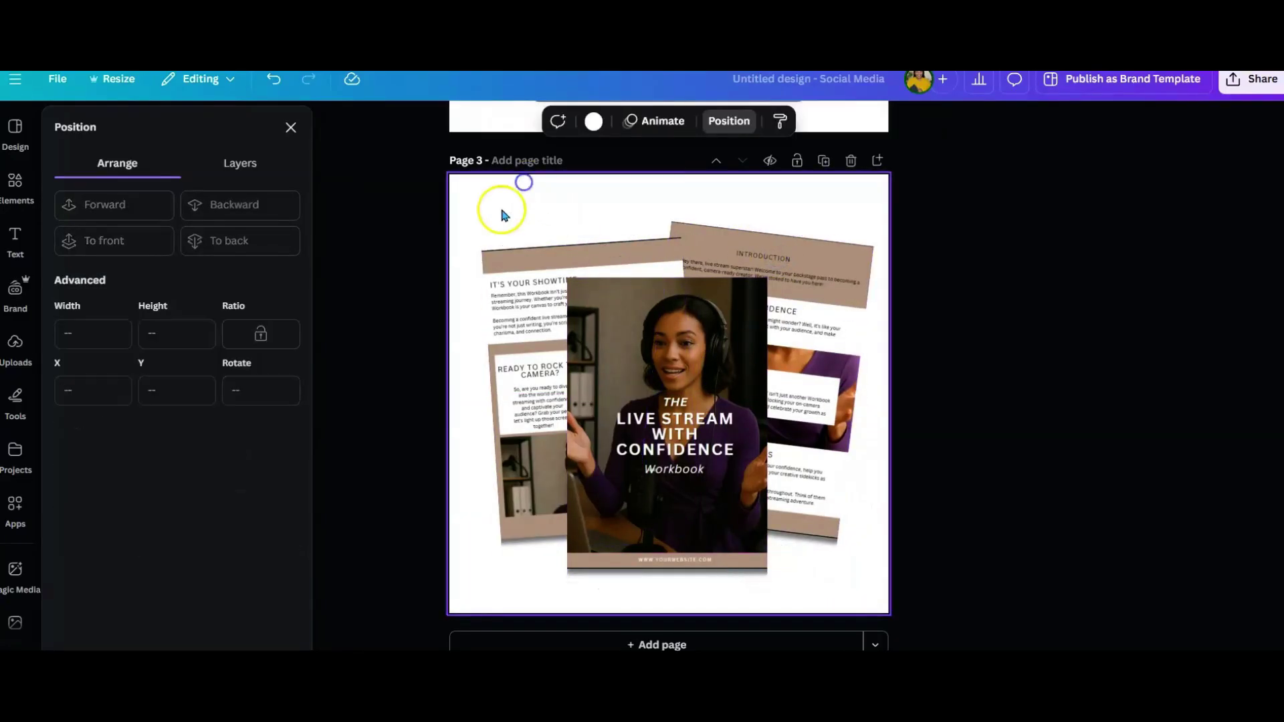
# Group the cover and the two tilted workbook pages on page 3, and return to the tablet mockup on page 2
pyautogui.moveTo(432, 228); pyautogui.dragTo(877, 588)
pyautogui.click(656, 191)
pyautogui.click(952, 338)
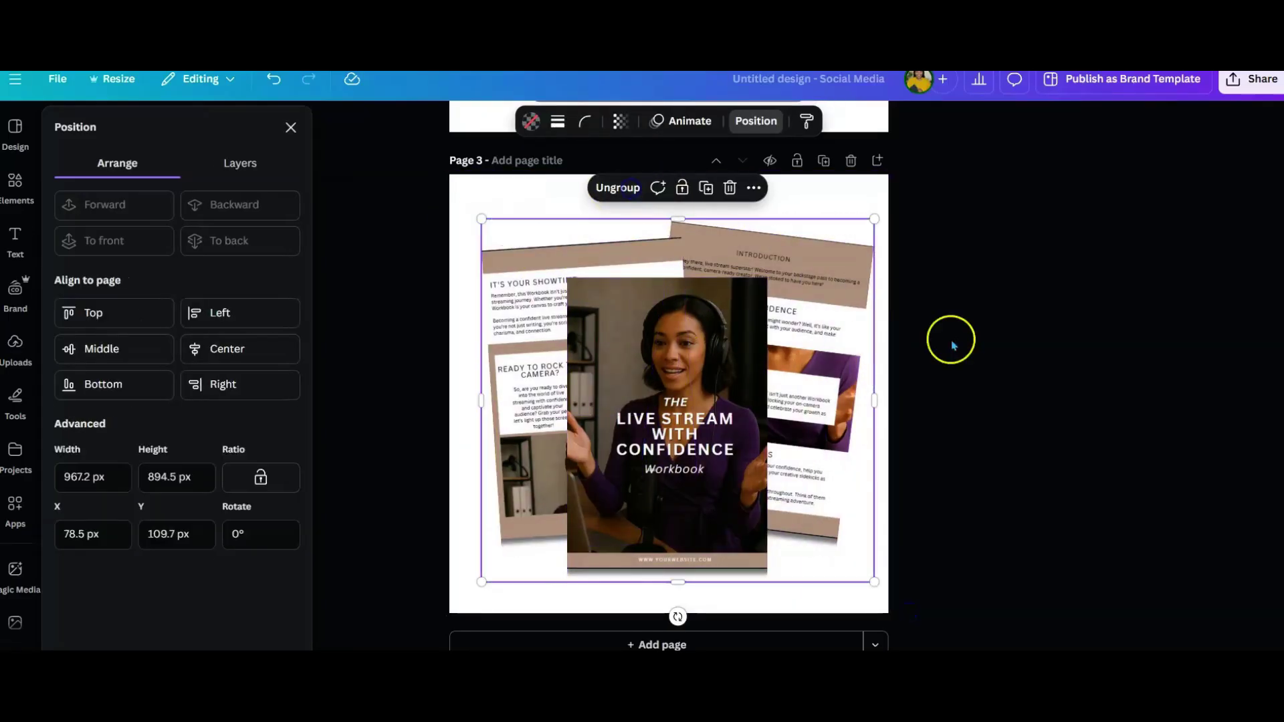
pyautogui.scroll(3, 978, 367)
pyautogui.scroll(5, 978, 368)
pyautogui.click(479, 172)
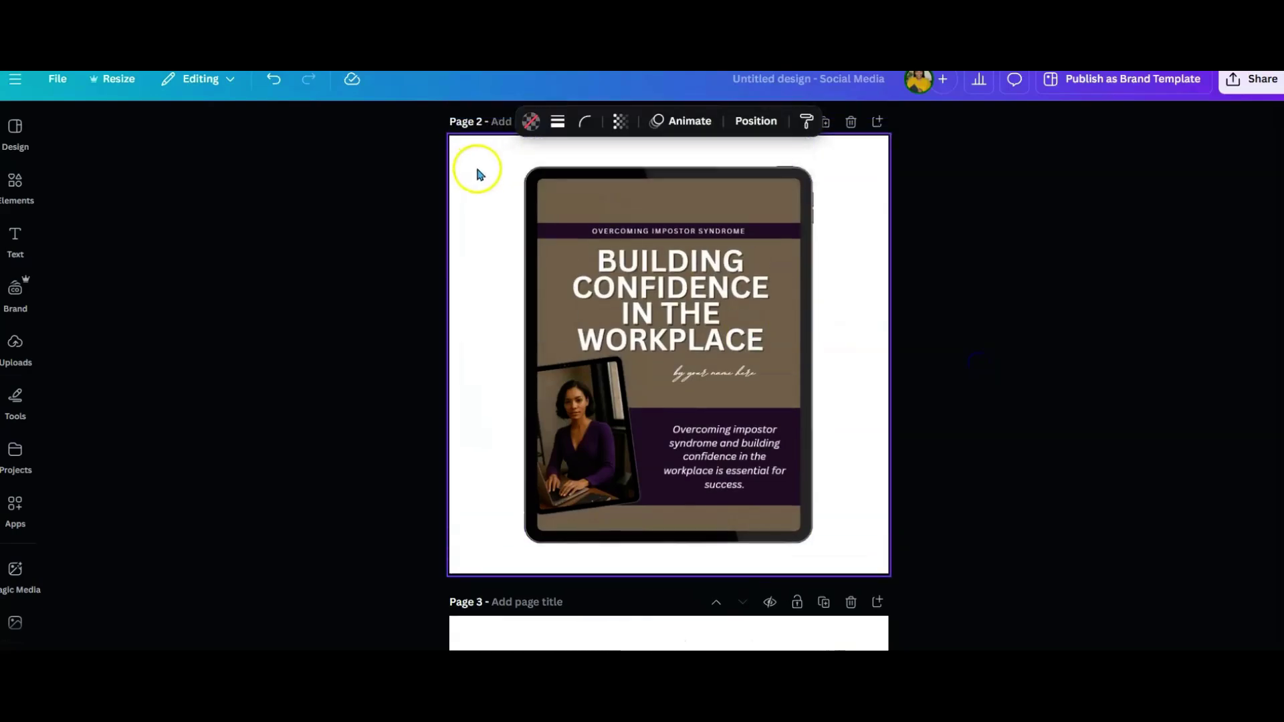
# Check that the tablet mockup on page 2 selects as one element, and review the fanned workbook mockup on page 3
pyautogui.scroll(2, 503, 265)
pyautogui.scroll(-2, 483, 262)
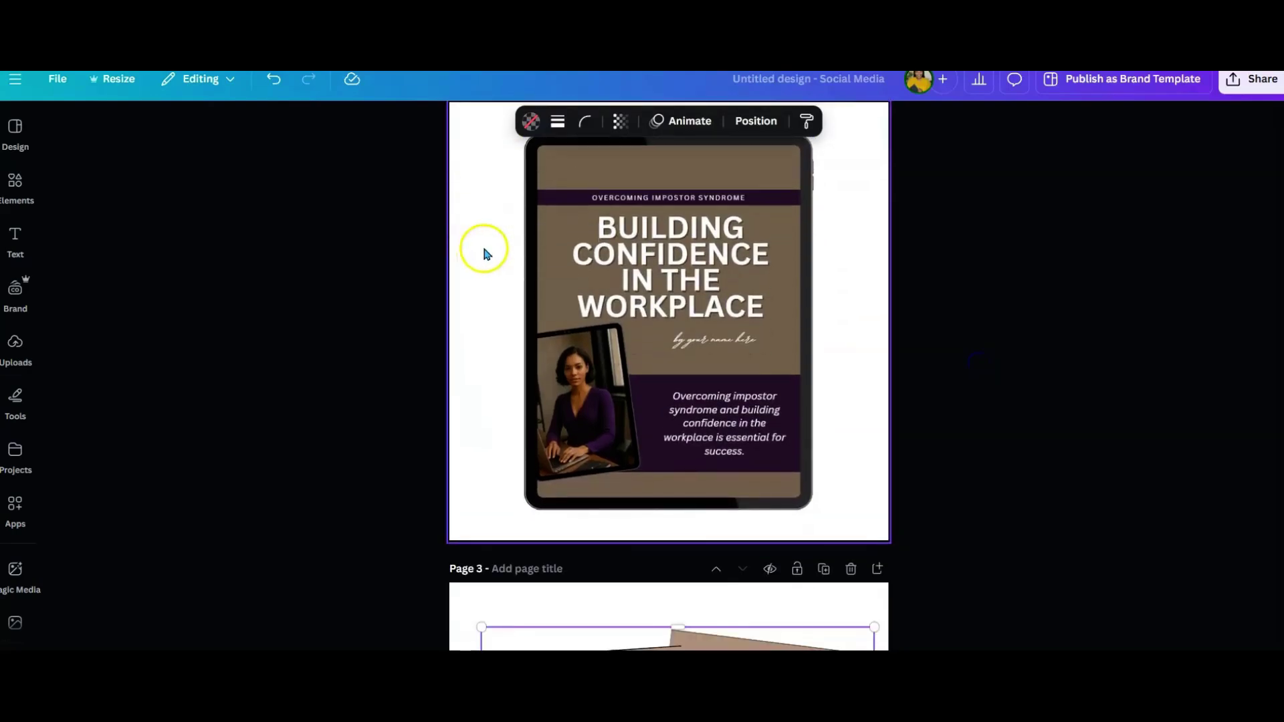
pyautogui.moveTo(500, 140); pyautogui.dragTo(853, 516)
pyautogui.scroll(2, 837, 264)
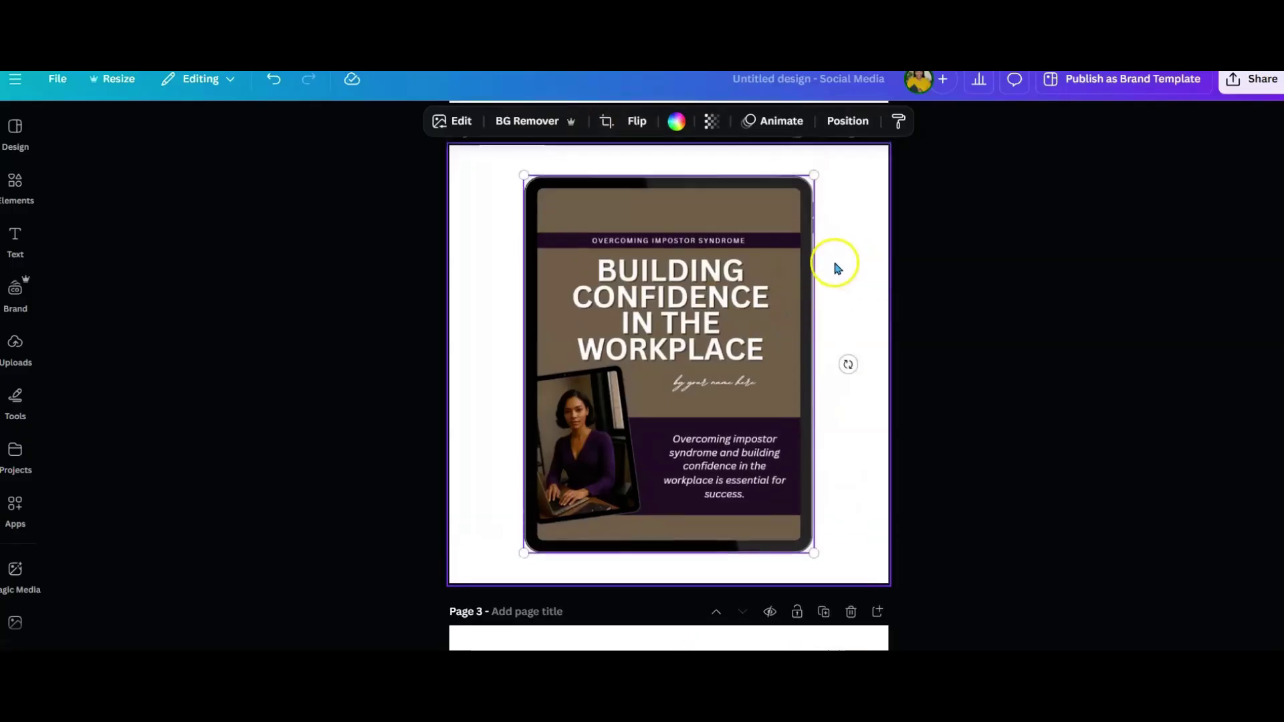
pyautogui.click(482, 294)
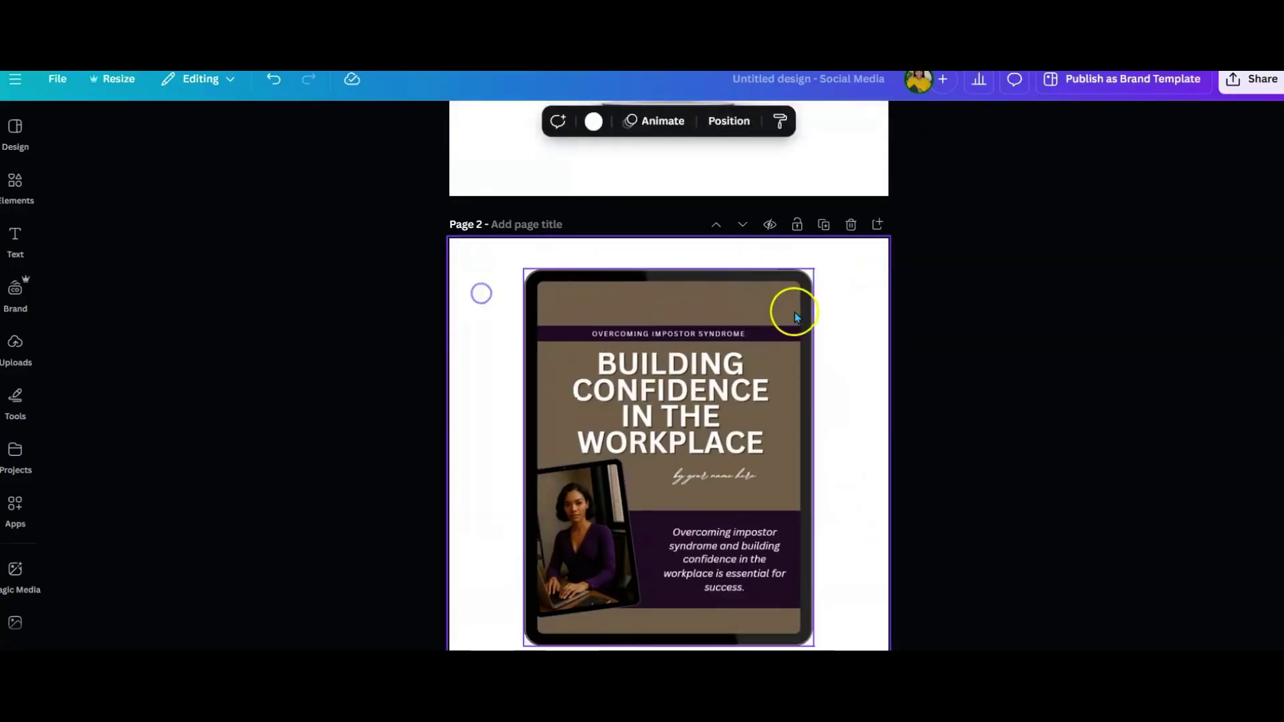
pyautogui.moveTo(468, 255); pyautogui.dragTo(849, 649)
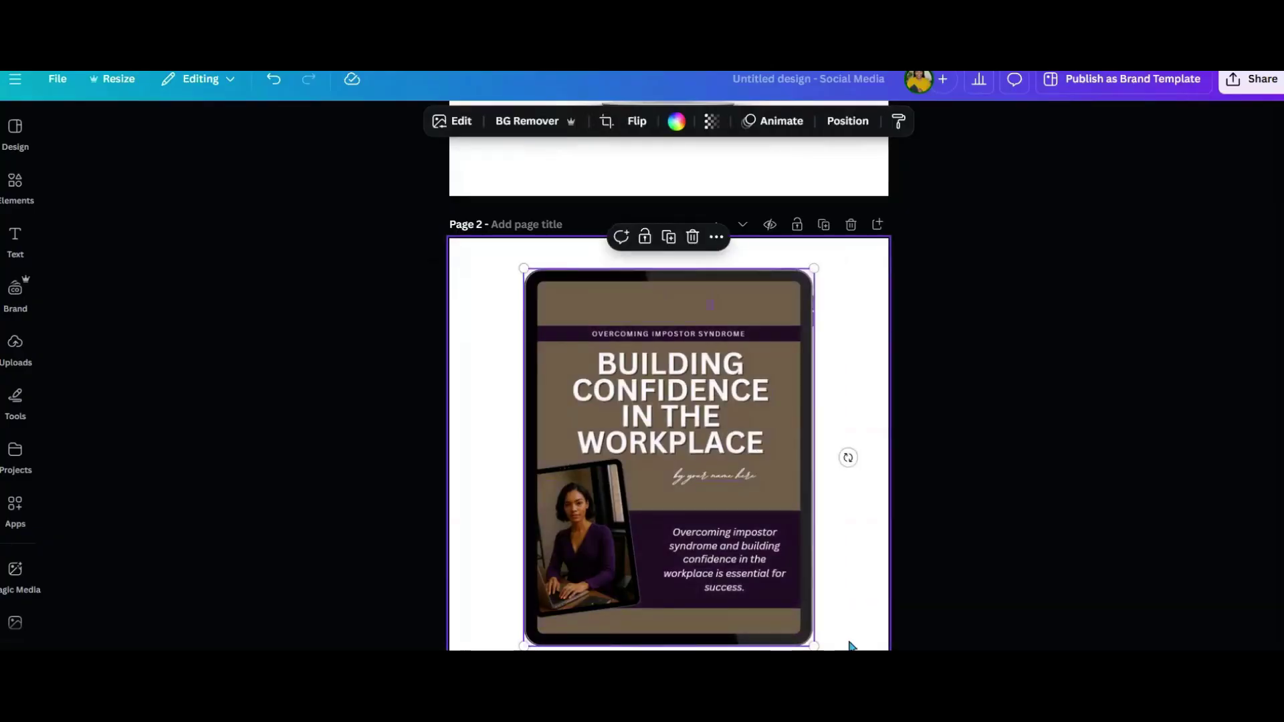
pyautogui.click(849, 458)
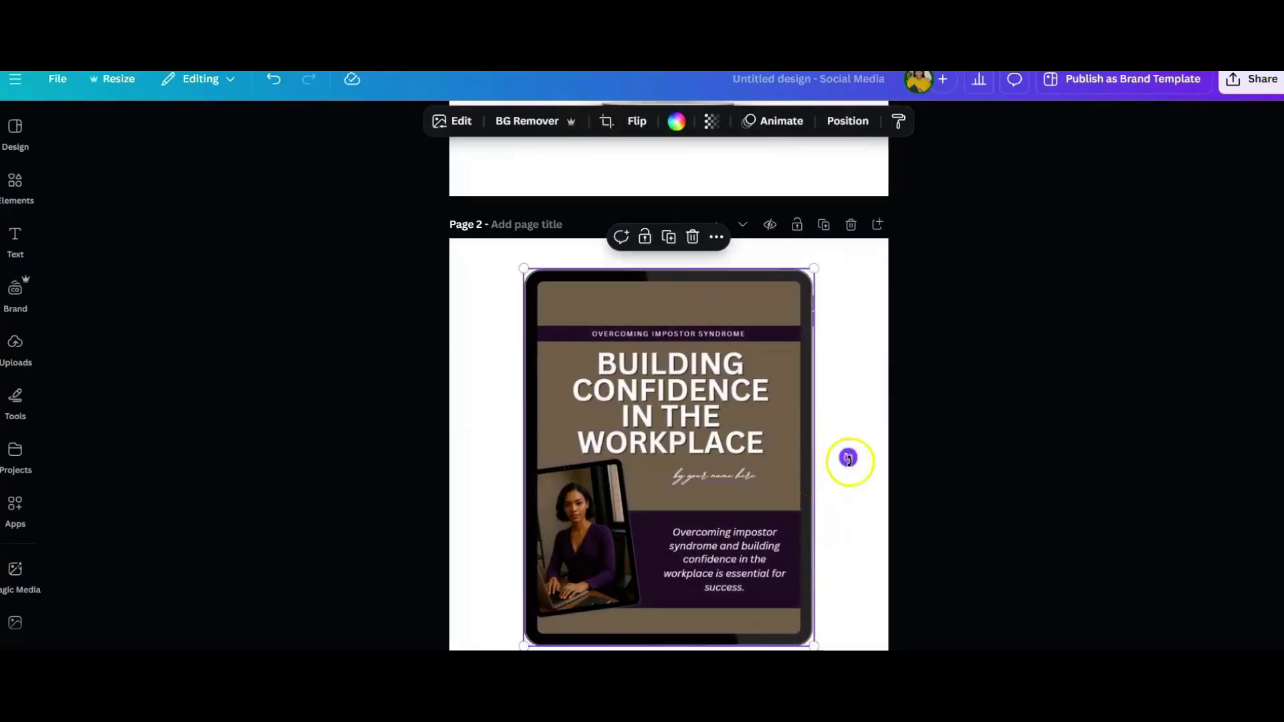
pyautogui.scroll(-6, 908, 448)
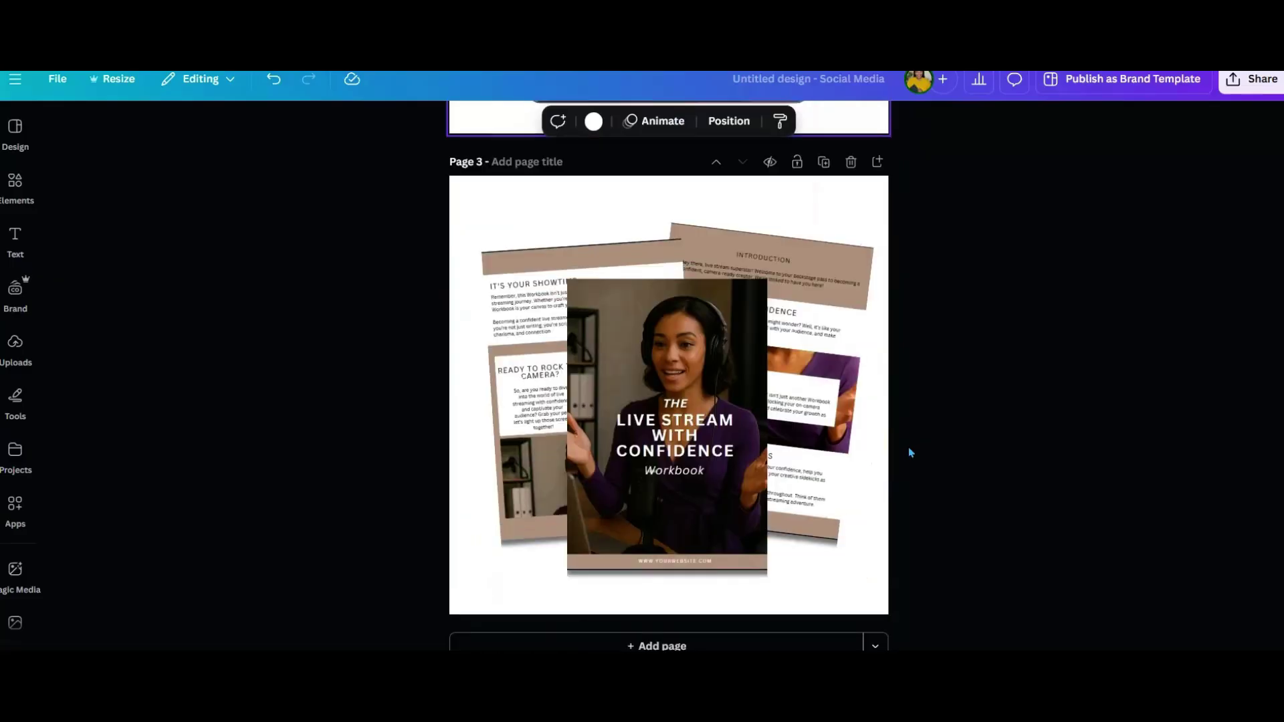
pyautogui.scroll(6, 908, 447)
# Add a blank fourth page from the page grid overview and open it for editing
pyautogui.hotkey('ctrl', 'alt', '3')
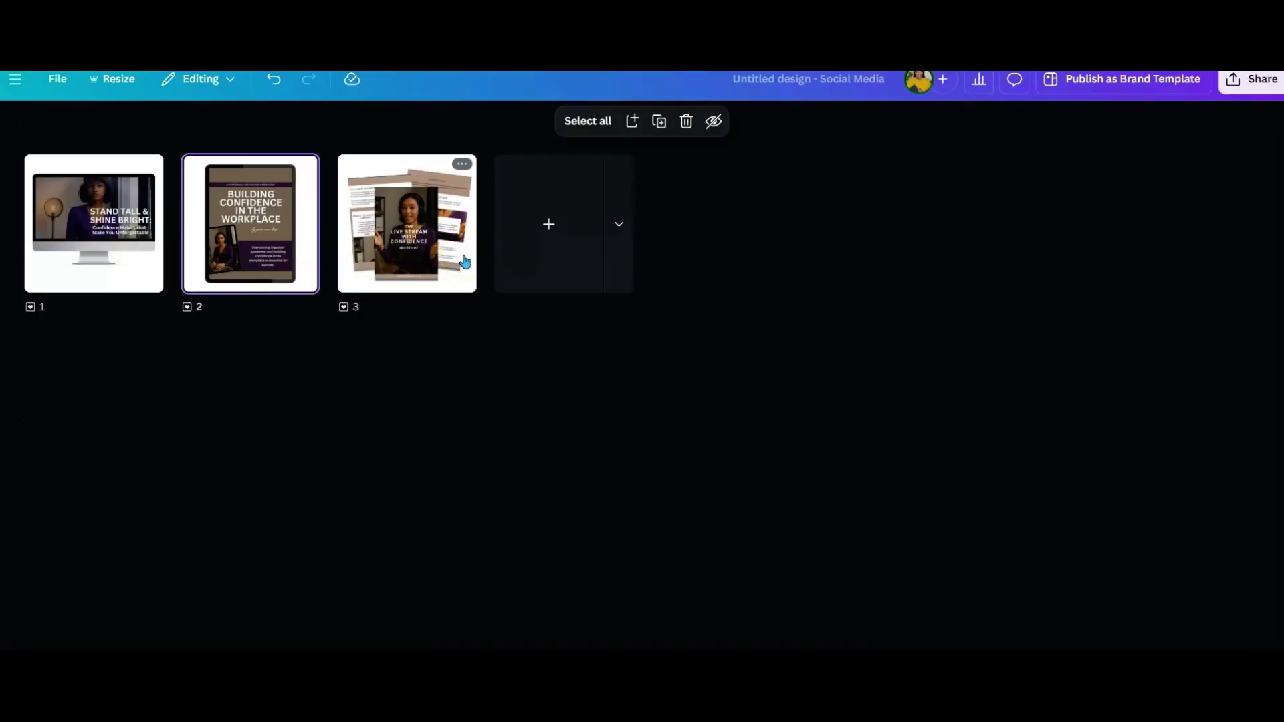
pyautogui.click(549, 224)
pyautogui.doubleClick(552, 234)
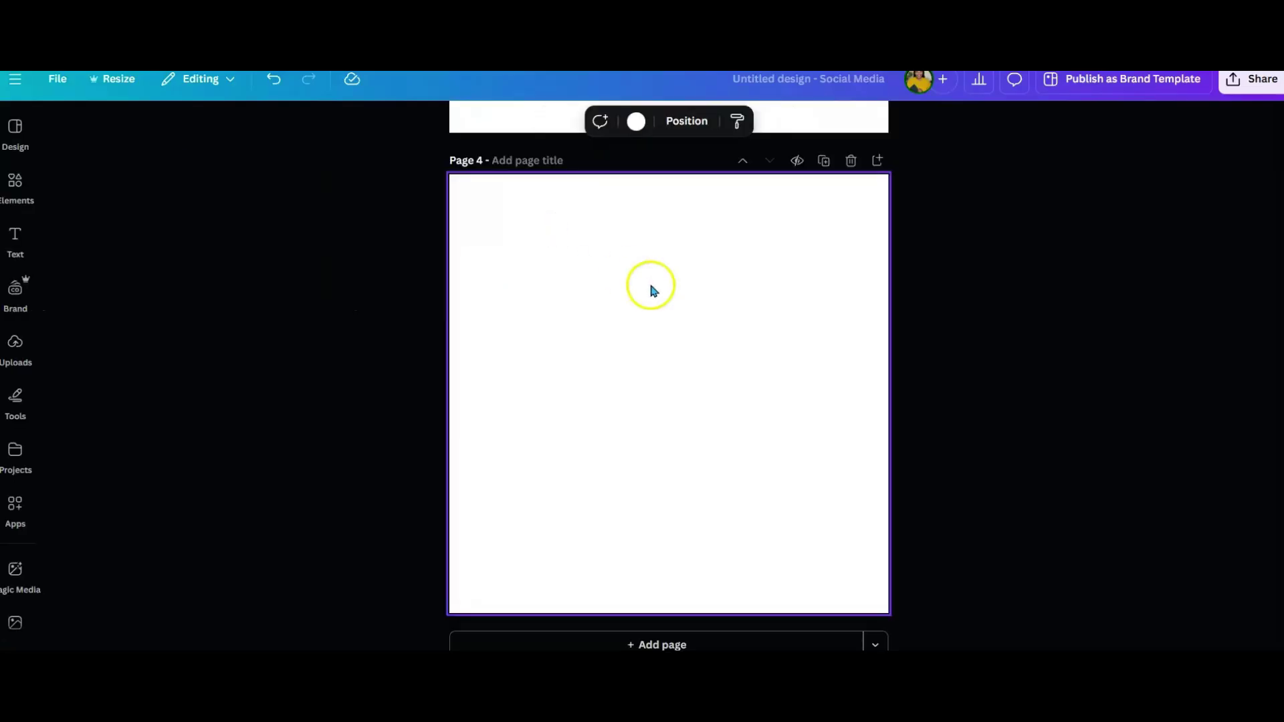
# Copy the grouped monitor mockup from page 1, paste it onto page 4 and move it slightly above the page centre
pyautogui.scroll(20, 850, 487)
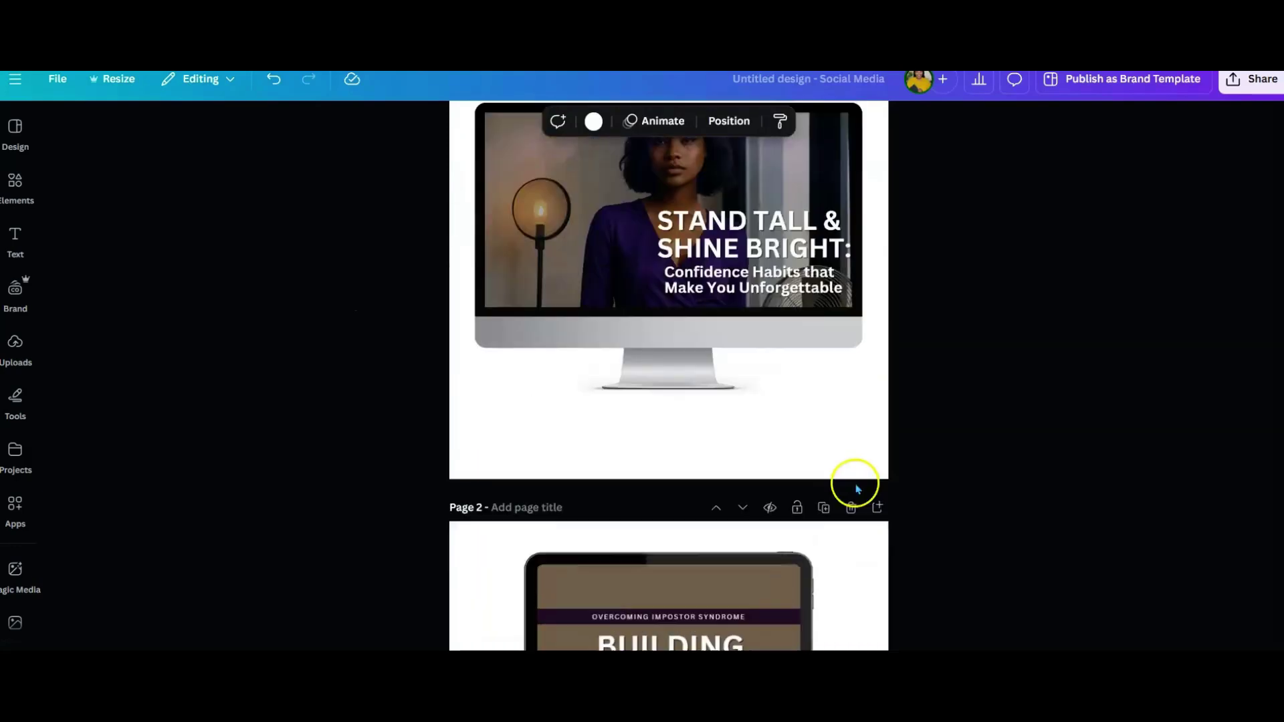
pyautogui.rightClick(776, 391)
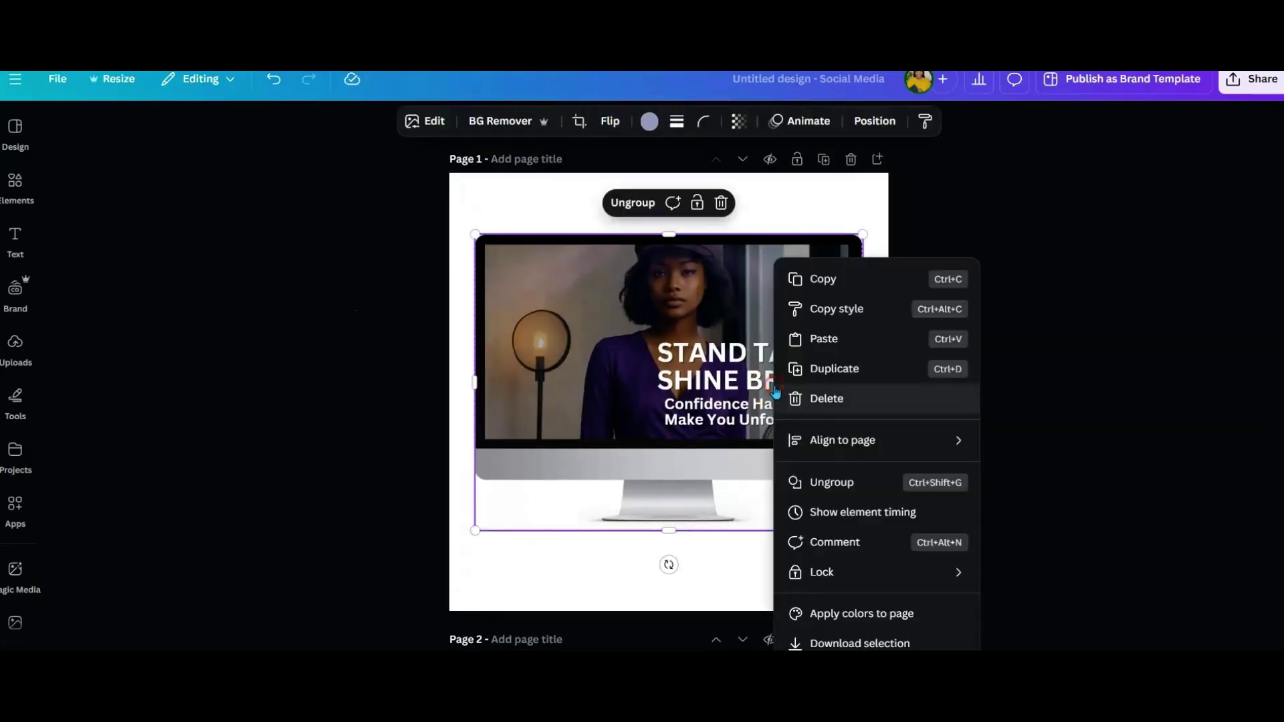
pyautogui.click(827, 279)
pyautogui.scroll(-20, 835, 324)
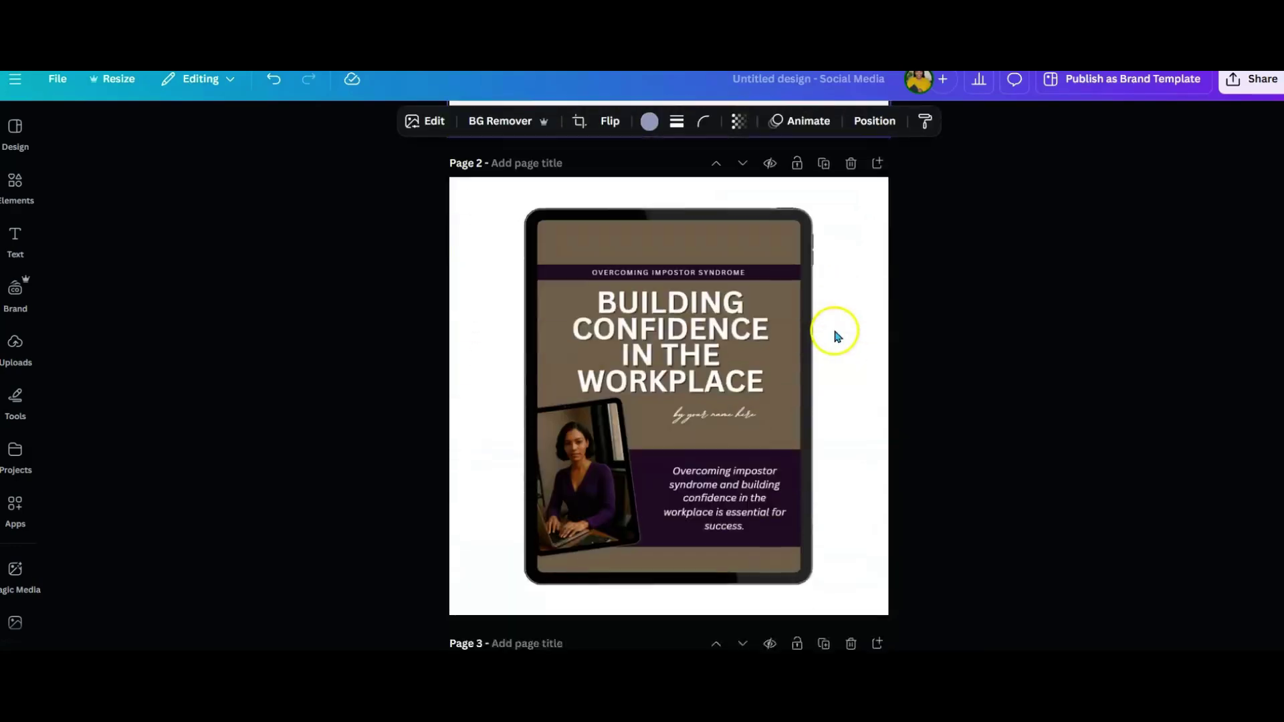
pyautogui.scroll(-3, 835, 342)
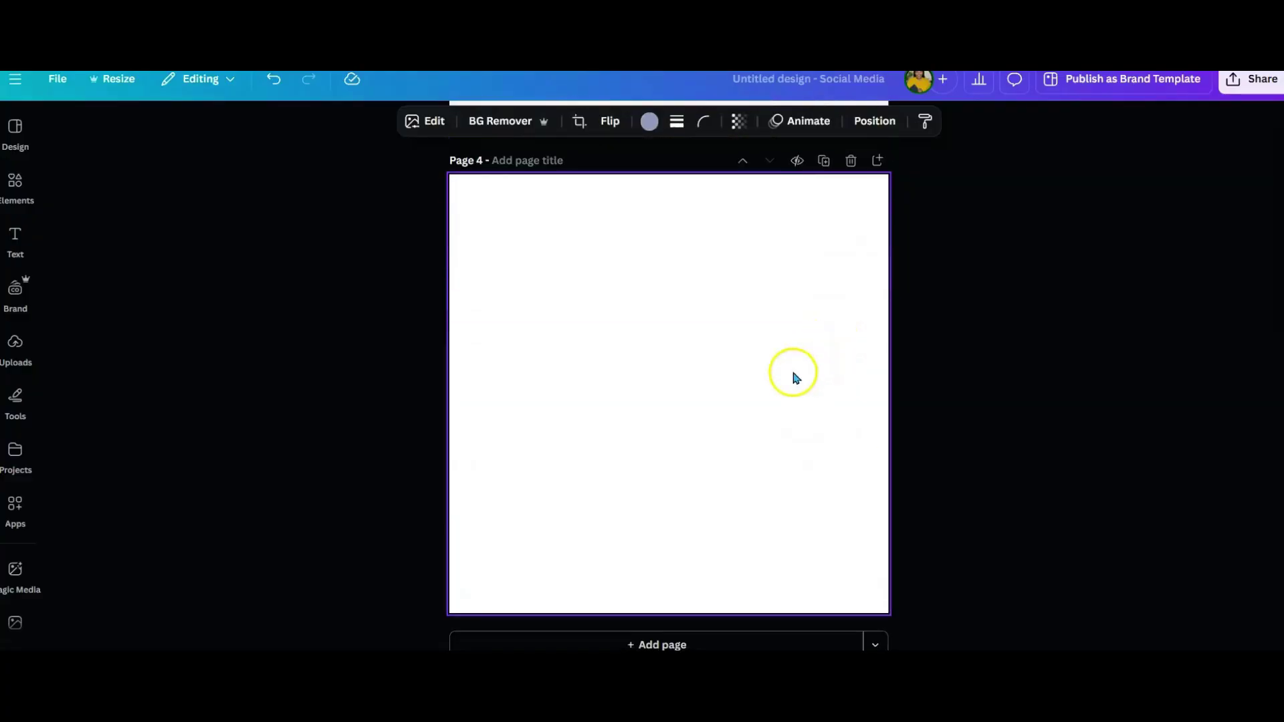
pyautogui.rightClick(701, 382)
pyautogui.click(759, 475)
pyautogui.moveTo(759, 470); pyautogui.dragTo(715, 416)
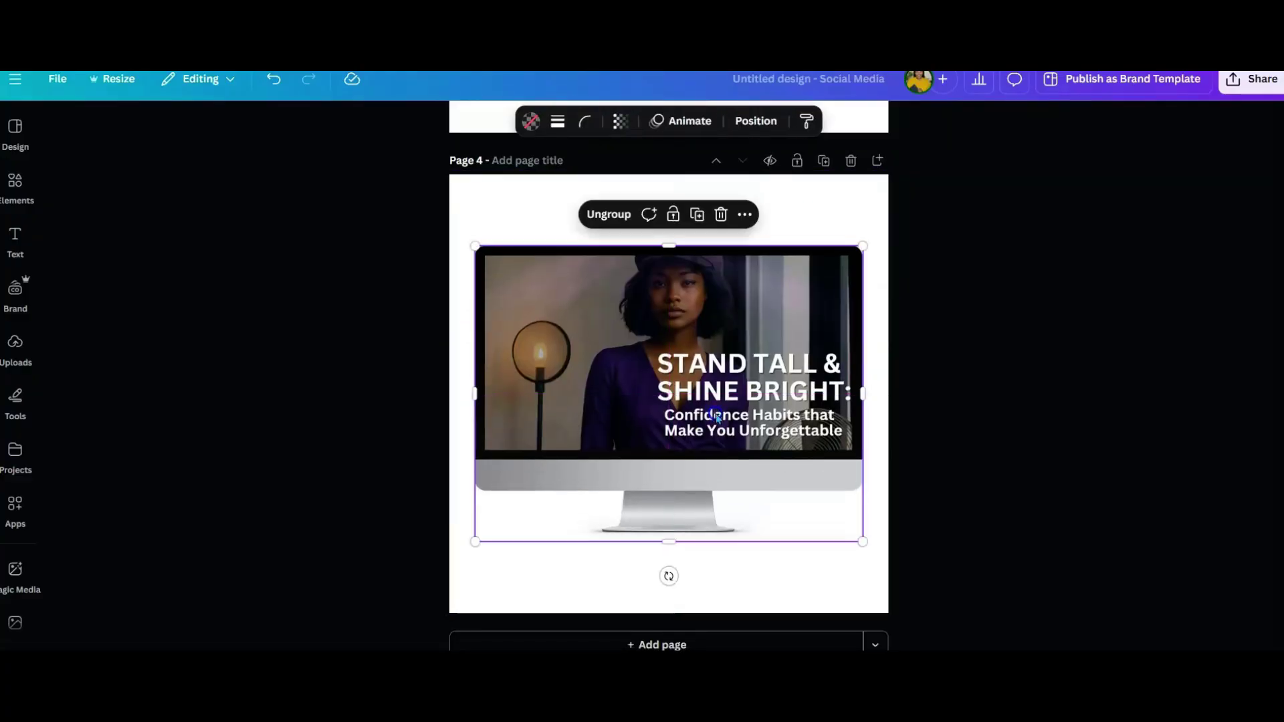
pyautogui.click(909, 391)
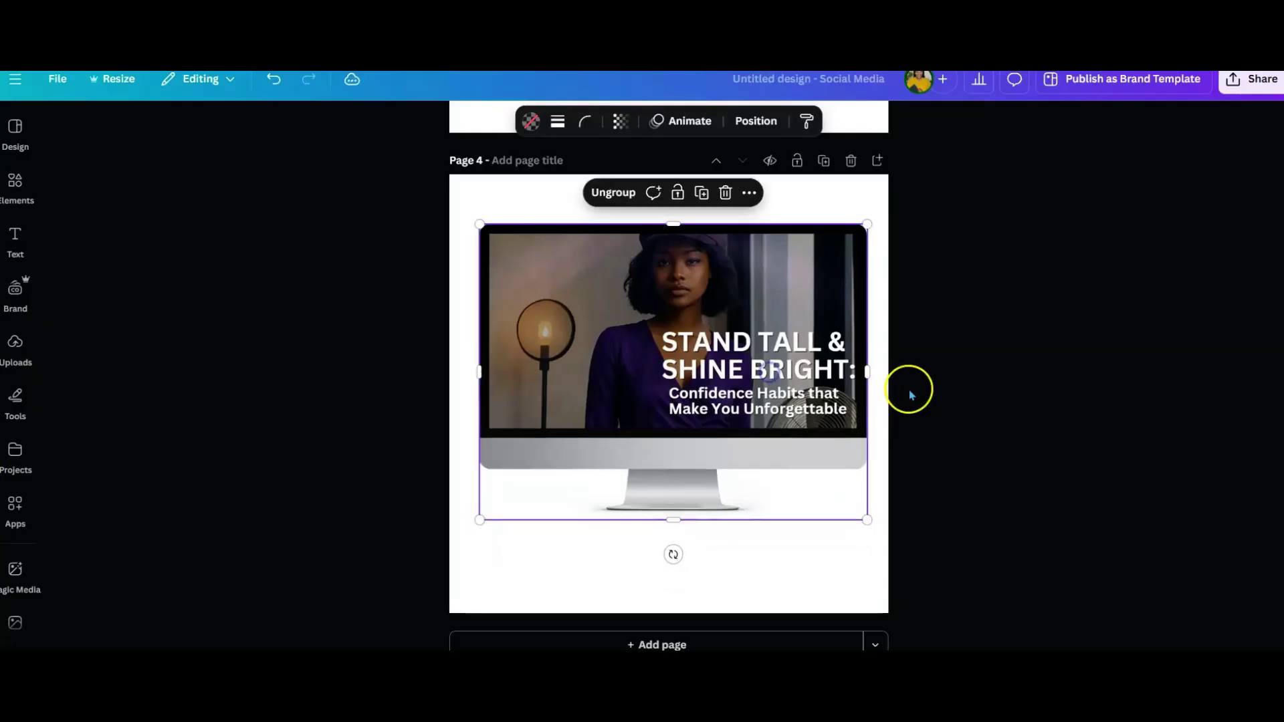
# Copy the tablet mockup from page 2 and paste it onto page 4
pyautogui.scroll(10, 916, 394)
pyautogui.scroll(4, 920, 400)
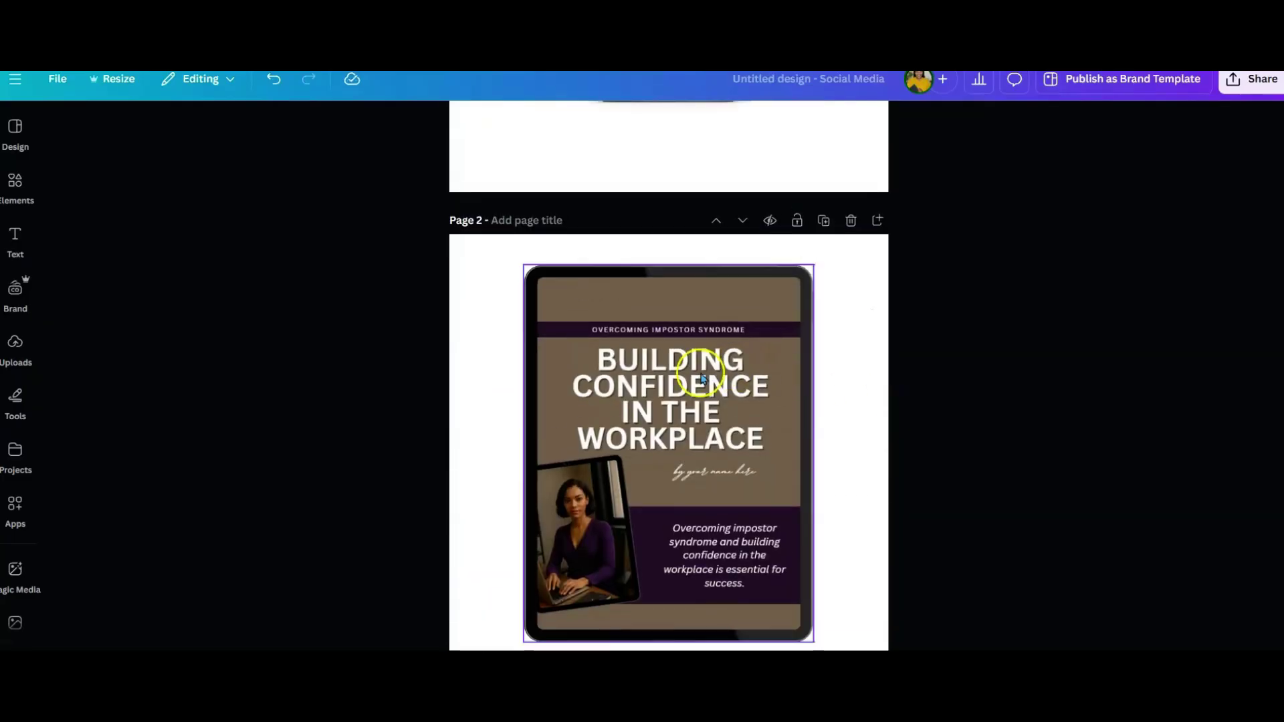
pyautogui.rightClick(701, 376)
pyautogui.click(741, 250)
pyautogui.scroll(-14, 774, 321)
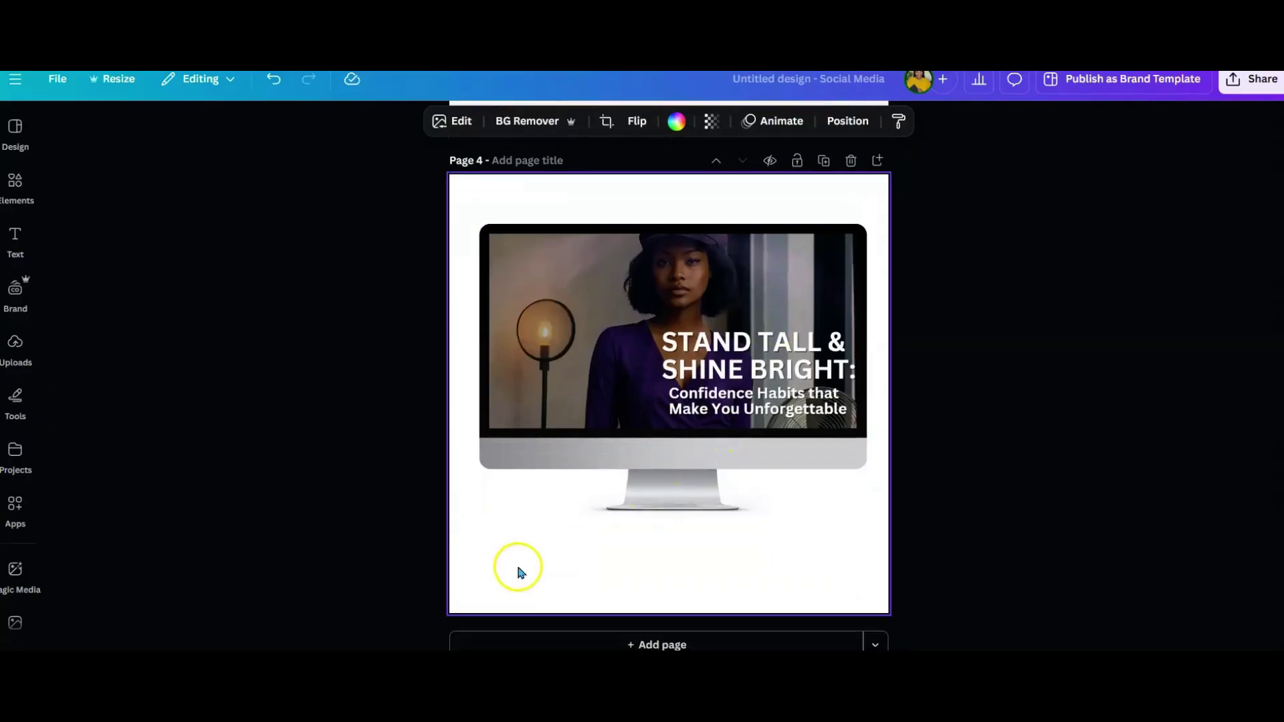
pyautogui.rightClick(521, 570)
pyautogui.click(585, 500)
# Shrink the tablet mockup to under half its size and place it overlapping the monitor's lower-left corner
pyautogui.moveTo(647, 405); pyautogui.dragTo(624, 435)
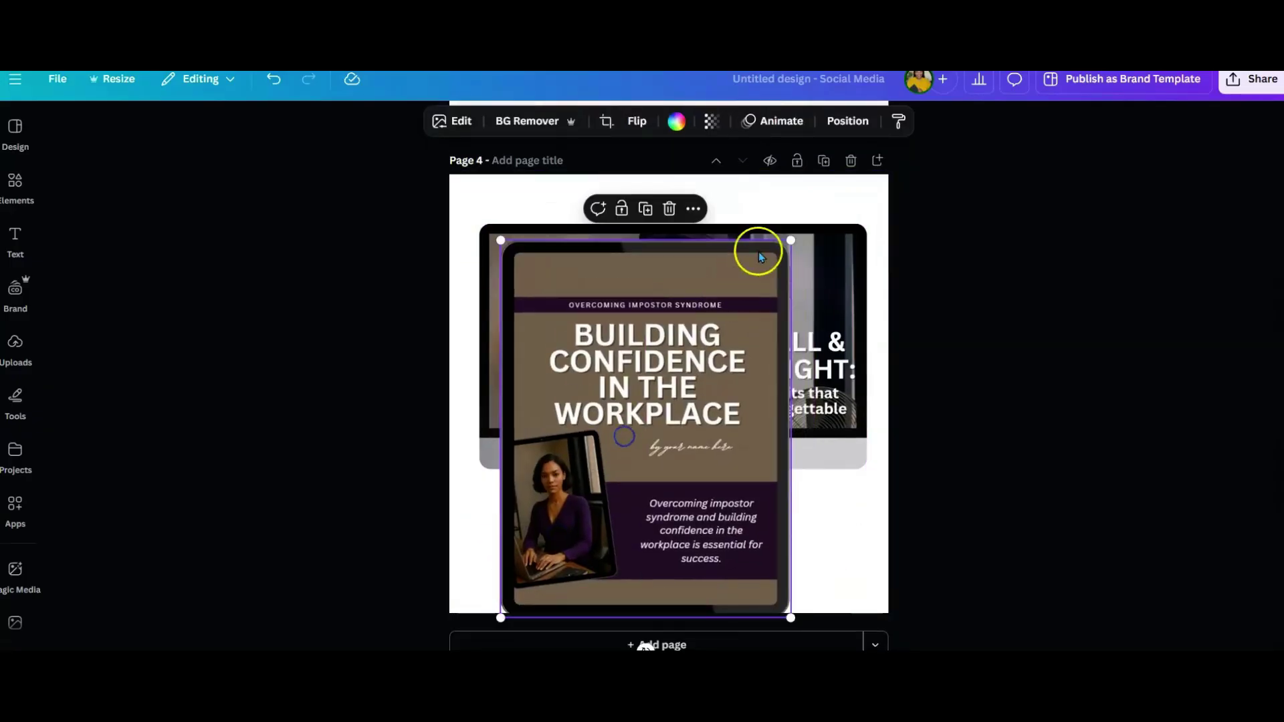
pyautogui.moveTo(788, 232); pyautogui.dragTo(633, 445)
pyautogui.moveTo(600, 586); pyautogui.dragTo(599, 535)
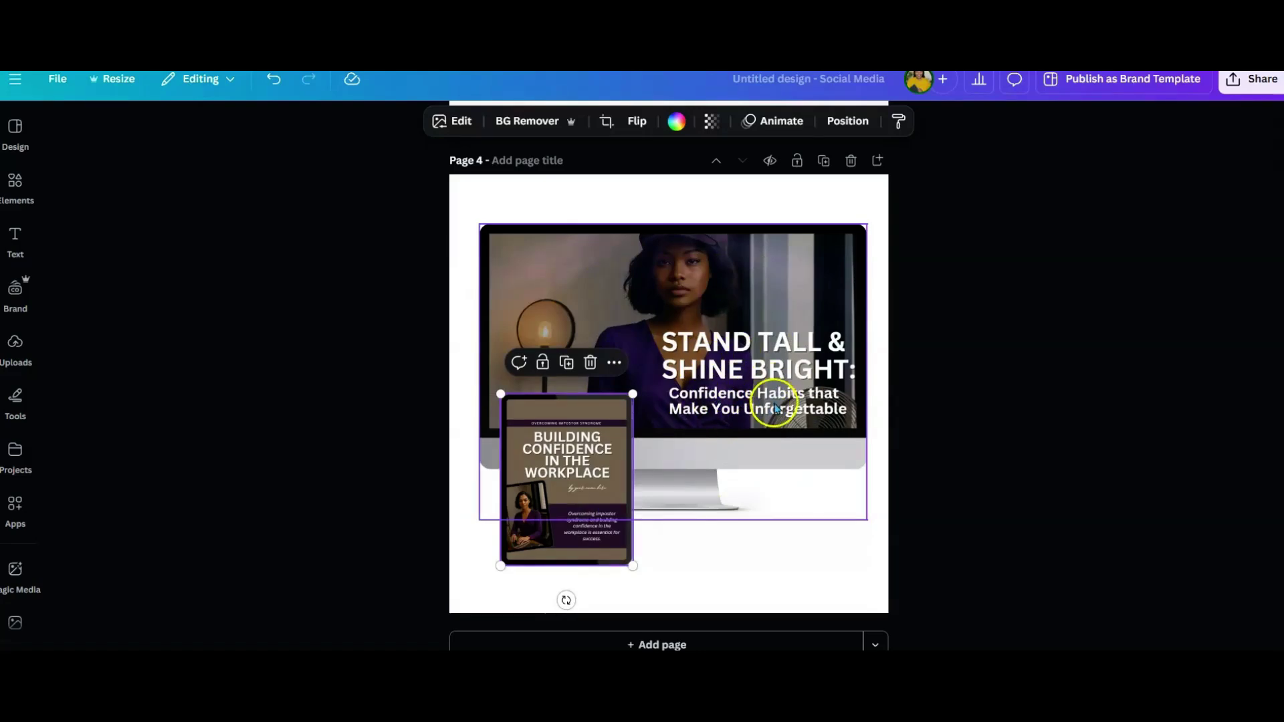
# Copy the grouped fanned workbook mockup from page 3 and paste it onto page 4
pyautogui.scroll(5, 748, 405)
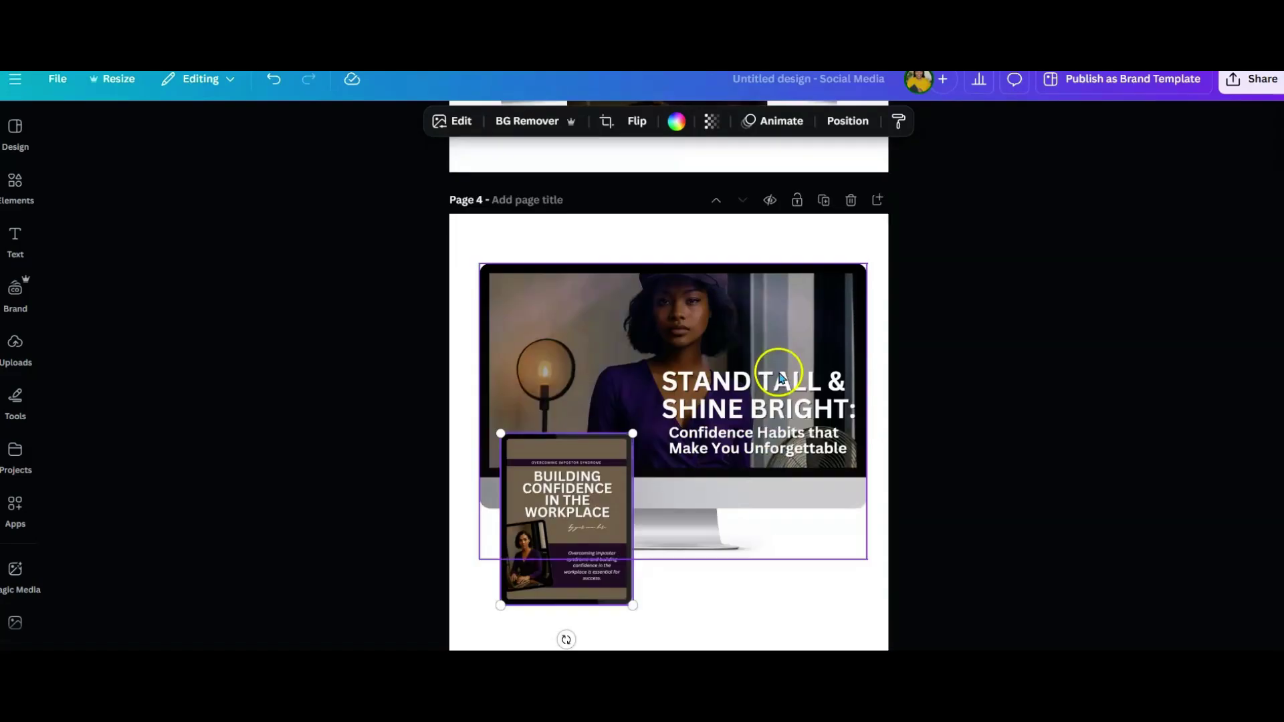
pyautogui.click(762, 425)
pyautogui.rightClick(762, 425)
pyautogui.click(809, 339)
pyautogui.scroll(-6, 845, 490)
pyautogui.rightClick(801, 520)
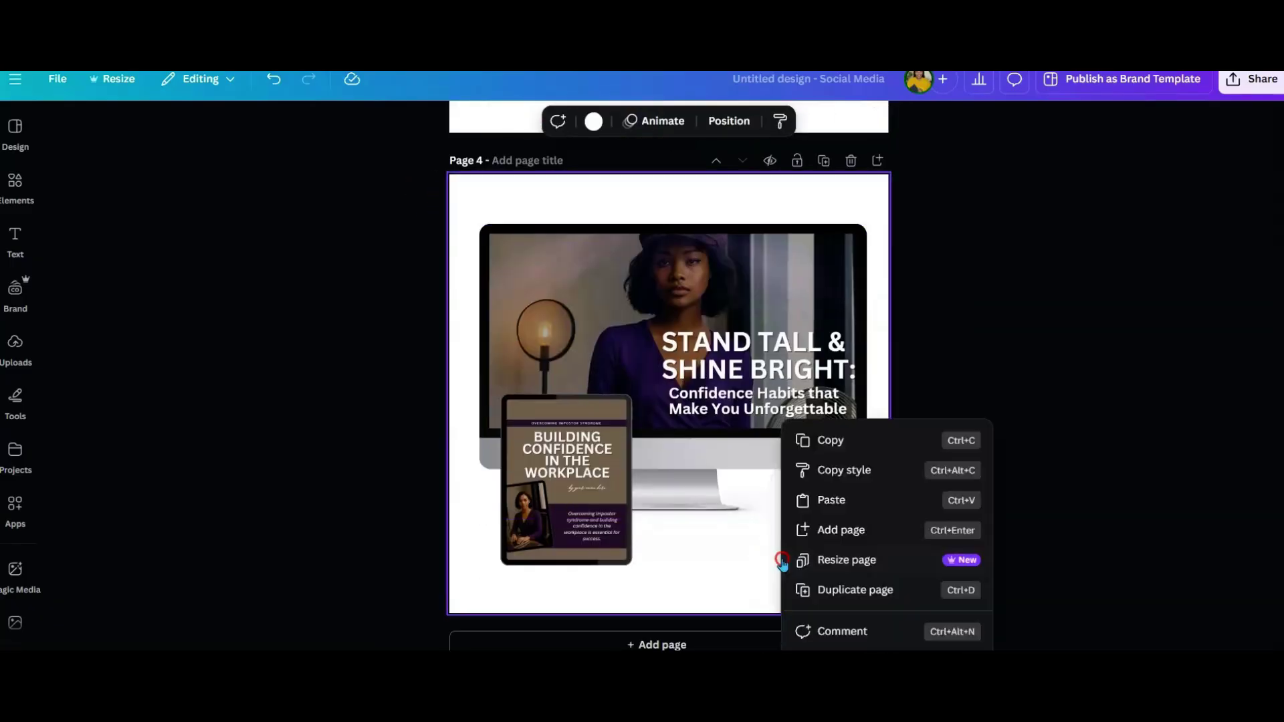
pyautogui.click(823, 499)
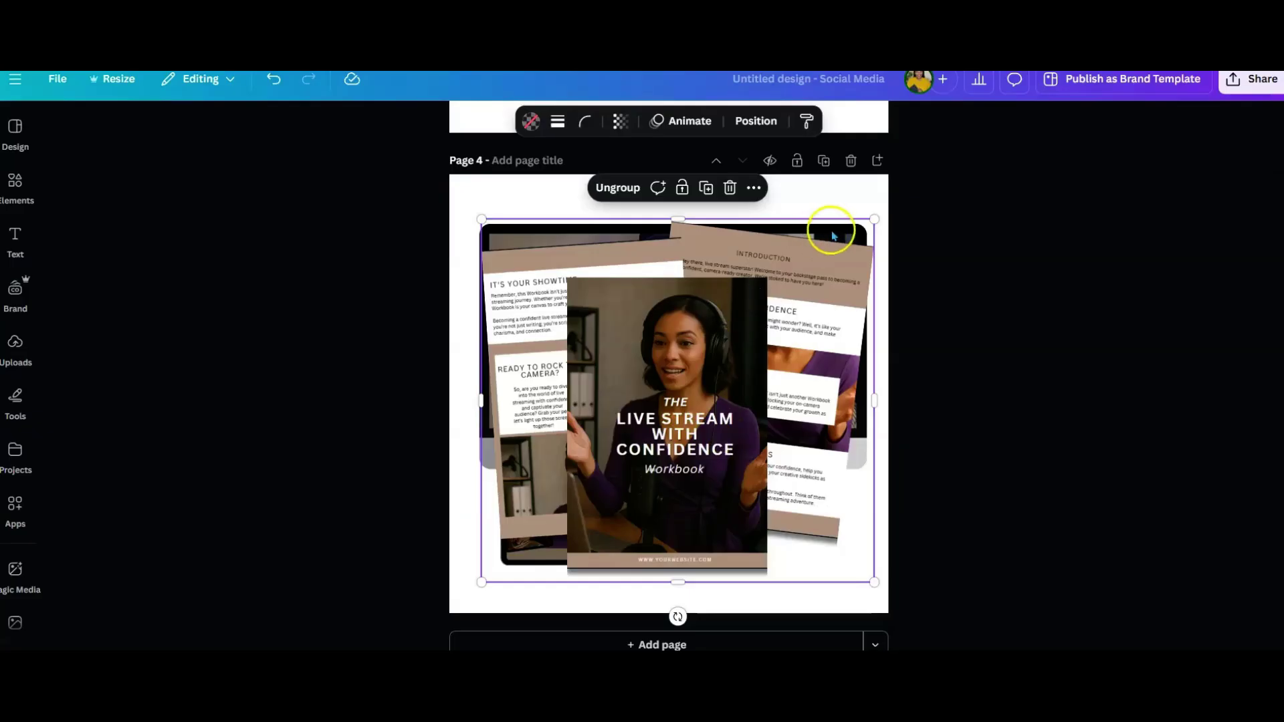
# Shrink the workbook group to about half size over the monitor's lower-right corner, and move the monitor slightly up
pyautogui.moveTo(874, 219); pyautogui.dragTo(682, 416)
pyautogui.moveTo(602, 488); pyautogui.dragTo(770, 507)
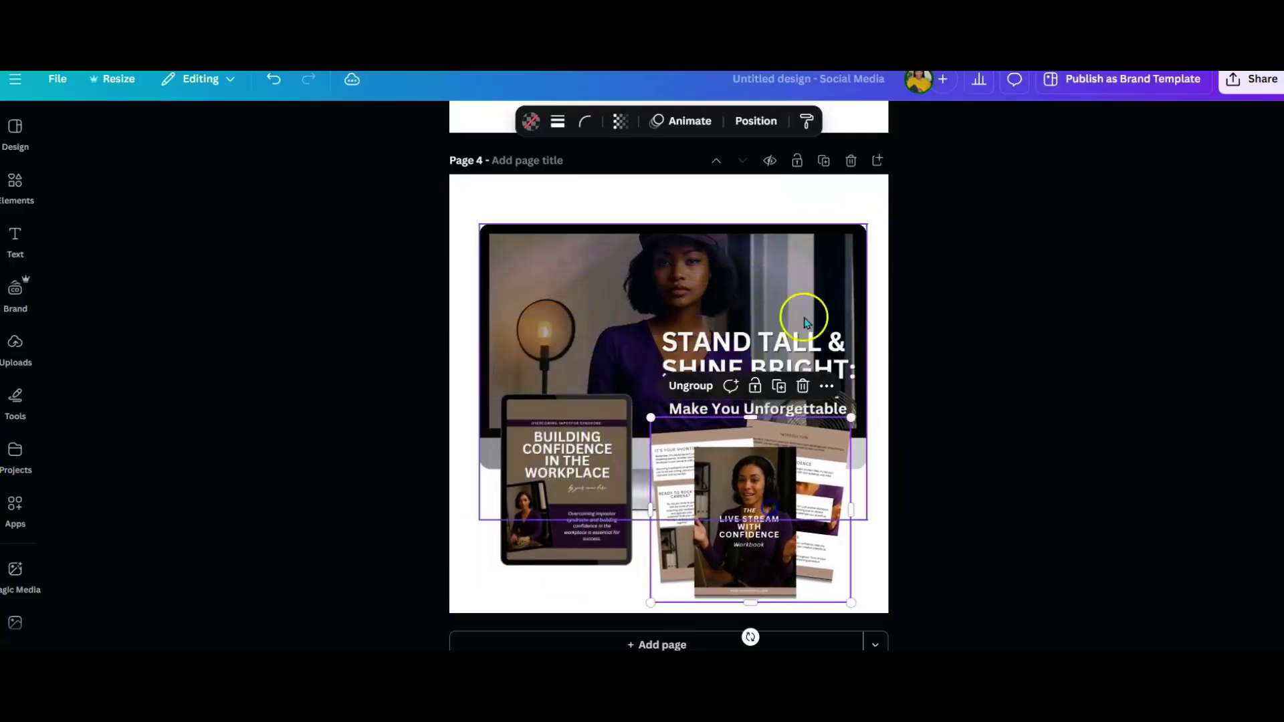
pyautogui.click(803, 294)
pyautogui.moveTo(803, 290); pyautogui.dragTo(807, 275)
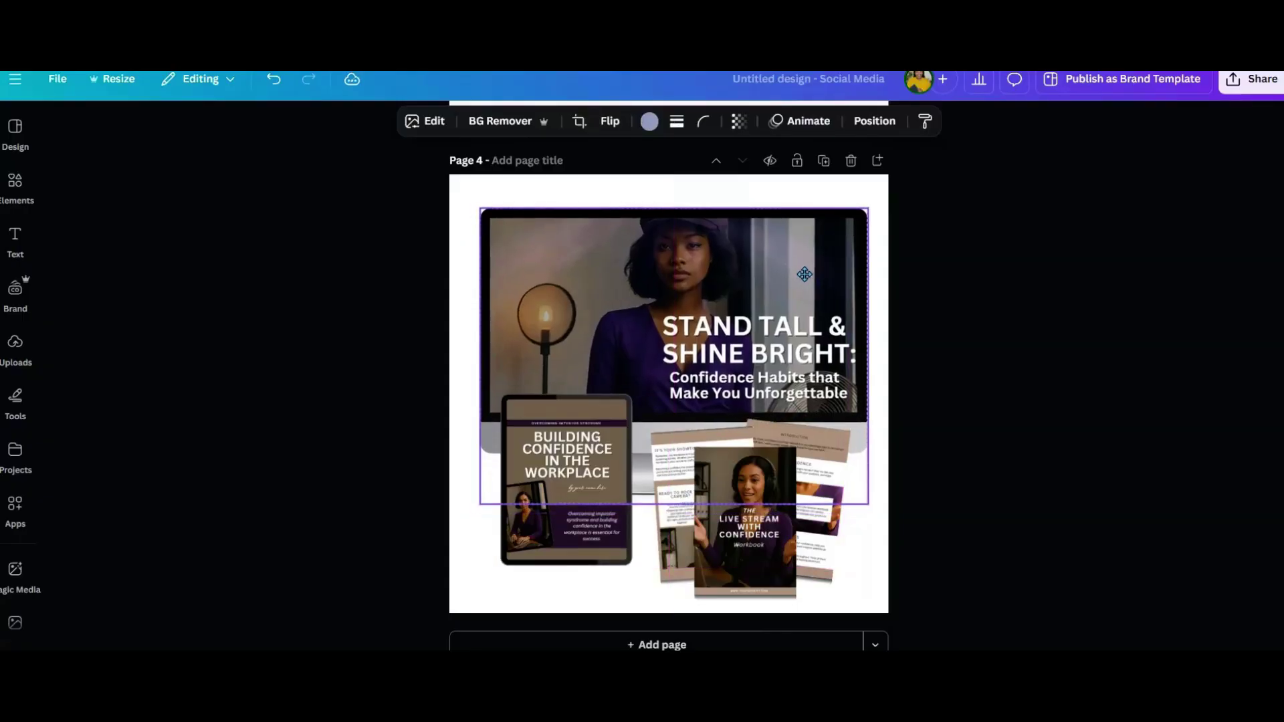
# Nudge the workbook group slightly up and the tablet slightly down to balance them in front of the monitor
pyautogui.doubleClick(806, 274)
pyautogui.click(897, 553)
pyautogui.click(788, 544)
pyautogui.click(873, 553)
pyautogui.click(907, 551)
pyautogui.moveTo(584, 536); pyautogui.dragTo(585, 539)
pyautogui.click(929, 491)
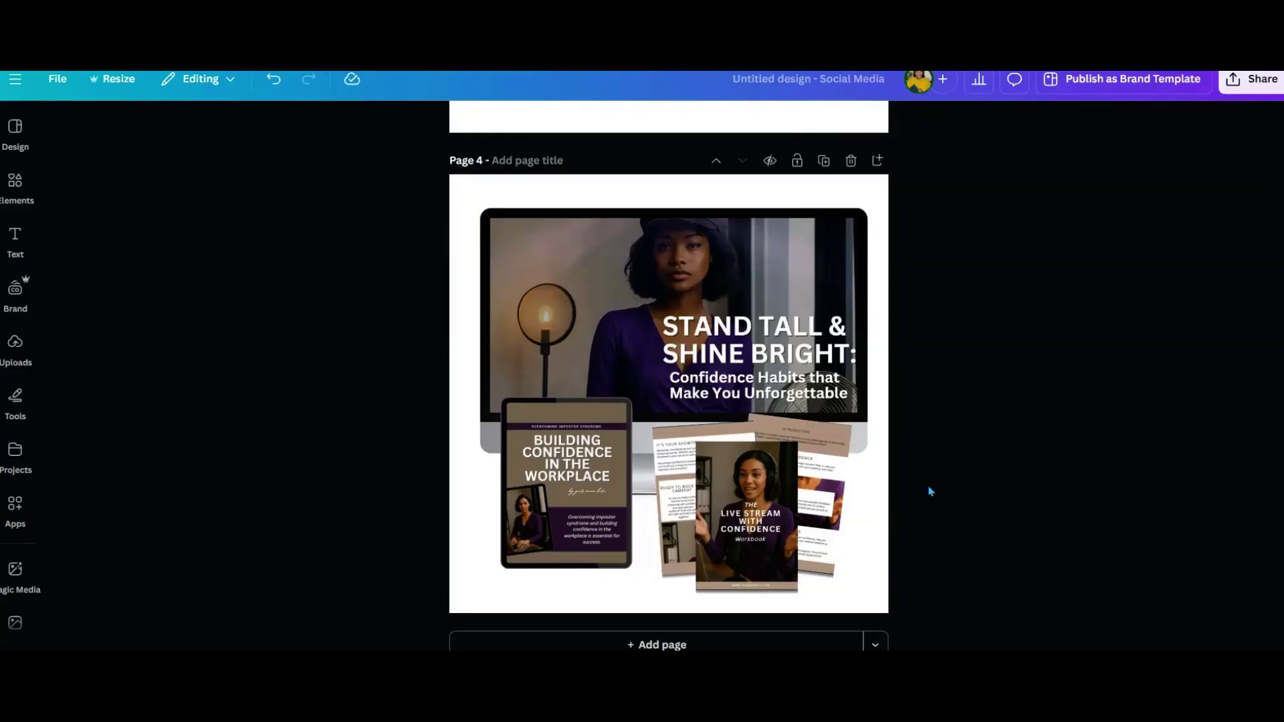
# Try PNG download settings with a transparent background and only the current page 4 selected, and close them without exporting
pyautogui.click(760, 187)
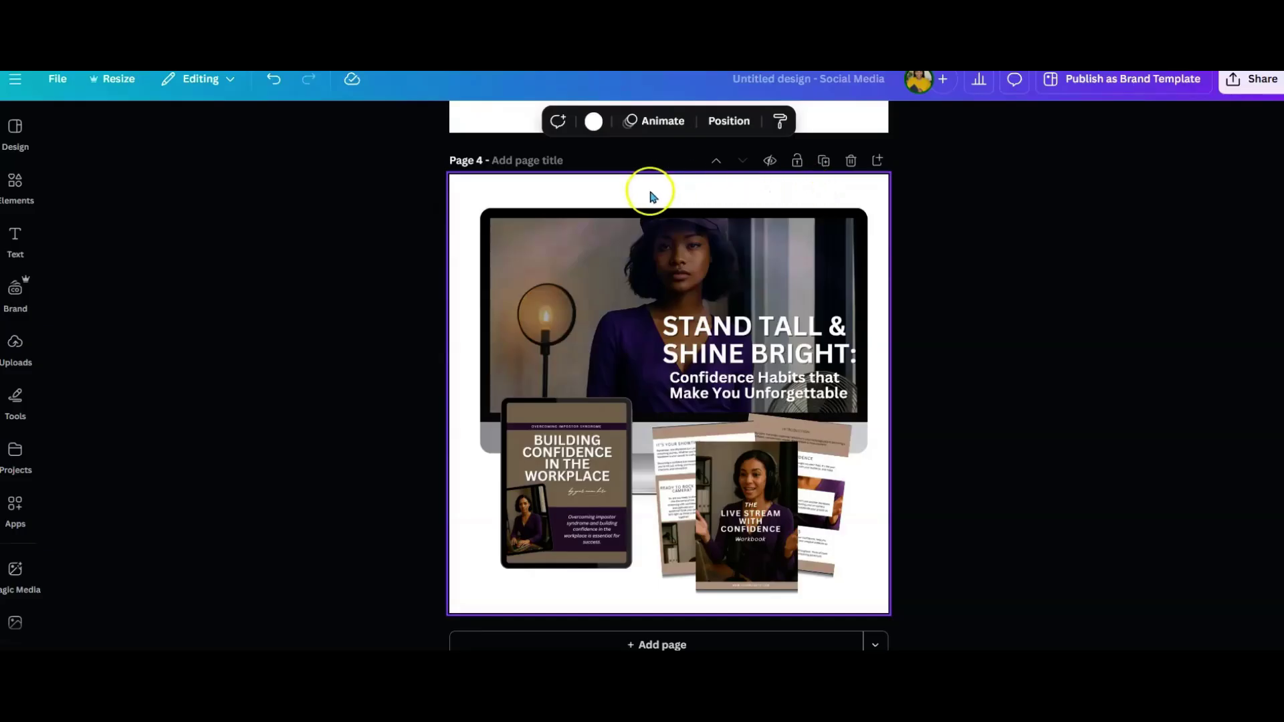
pyautogui.click(1251, 80)
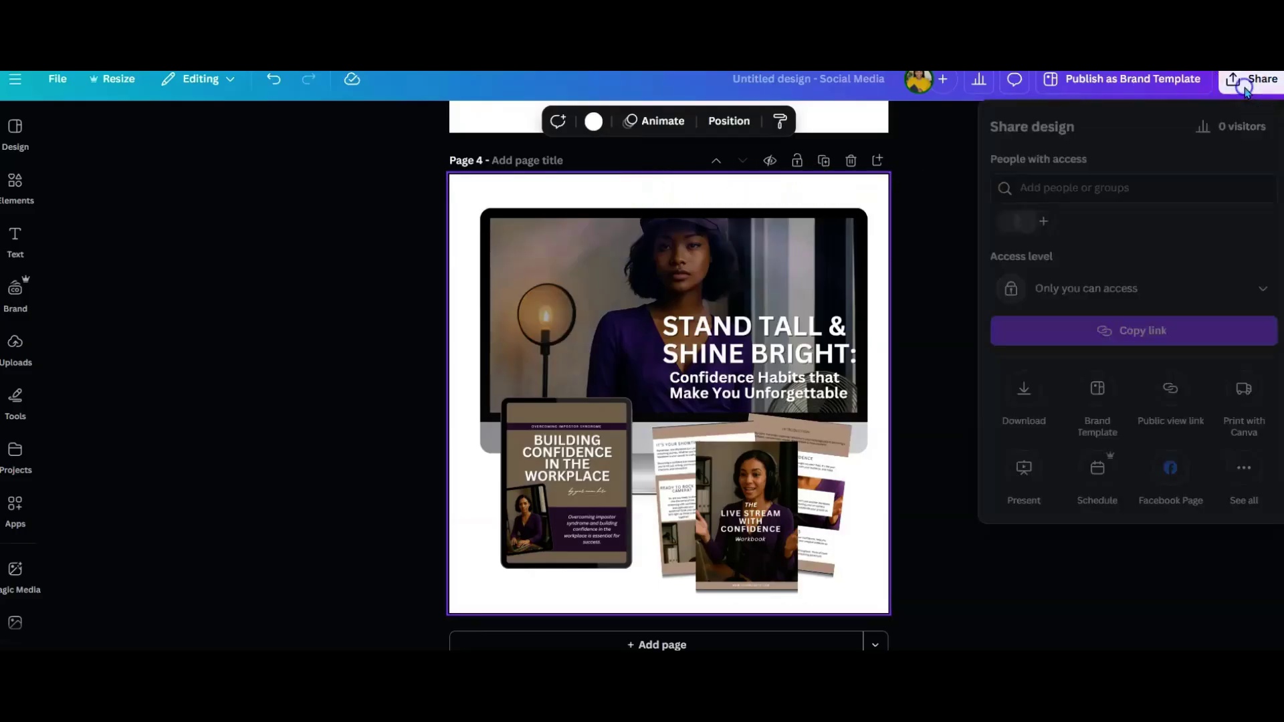
pyautogui.click(1025, 391)
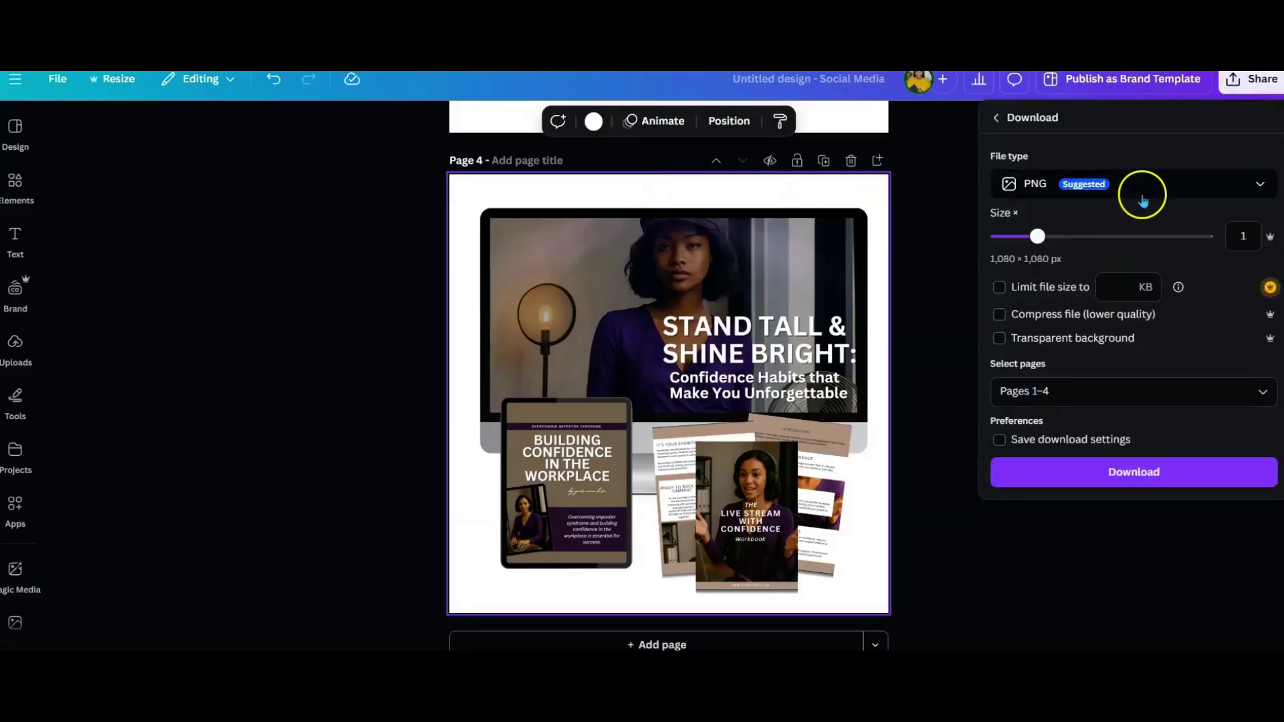
pyautogui.click(999, 338)
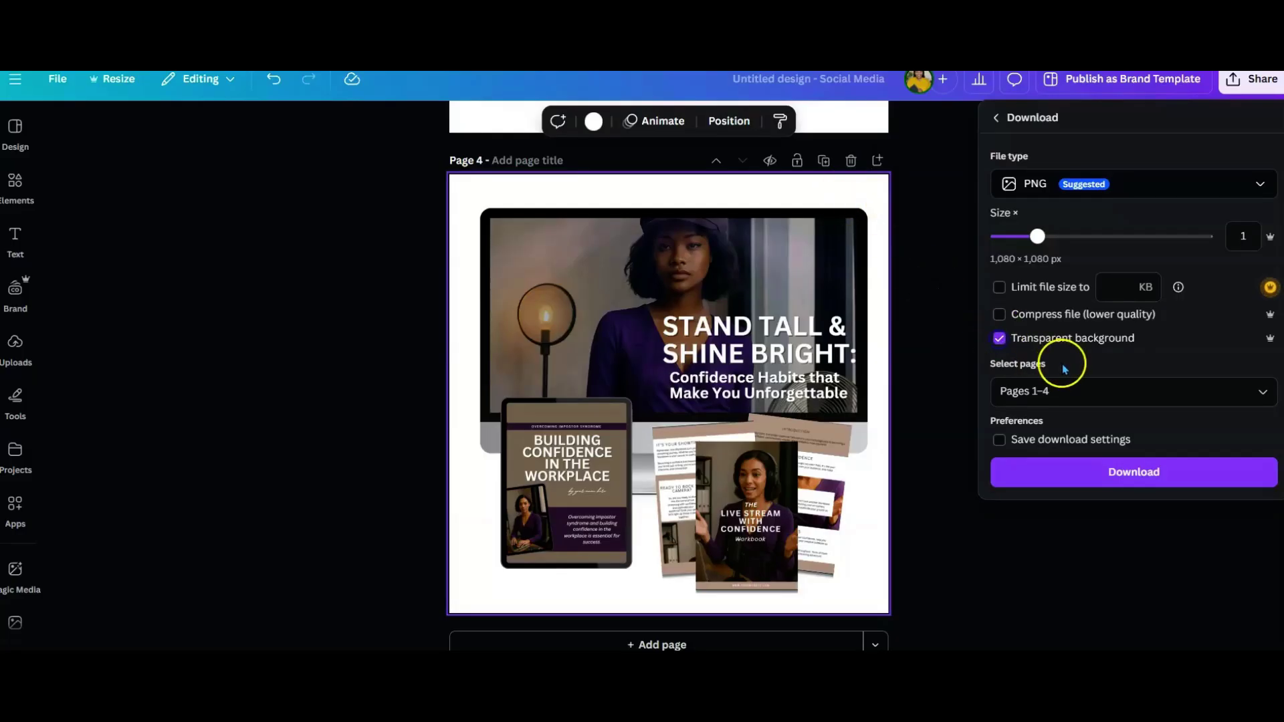
pyautogui.click(1249, 395)
pyautogui.click(1007, 465)
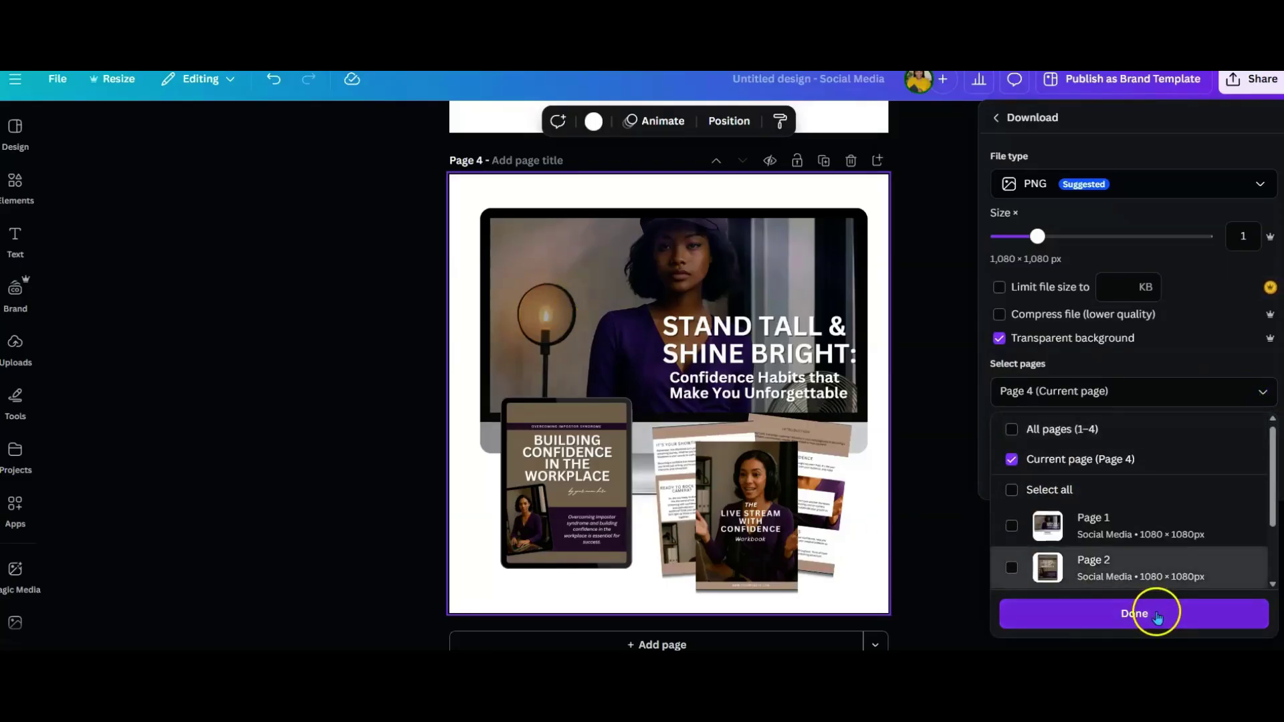
pyautogui.click(909, 535)
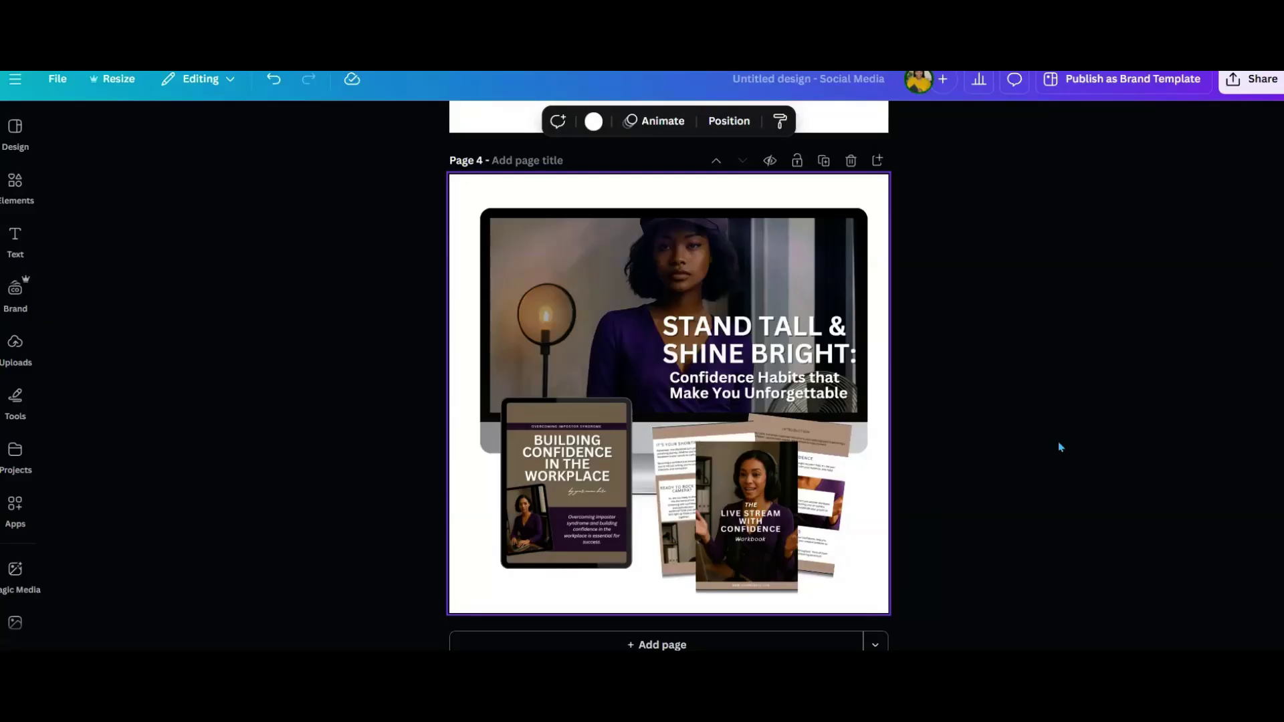
# Search the elements library for "stapler"
pyautogui.click(14, 180)
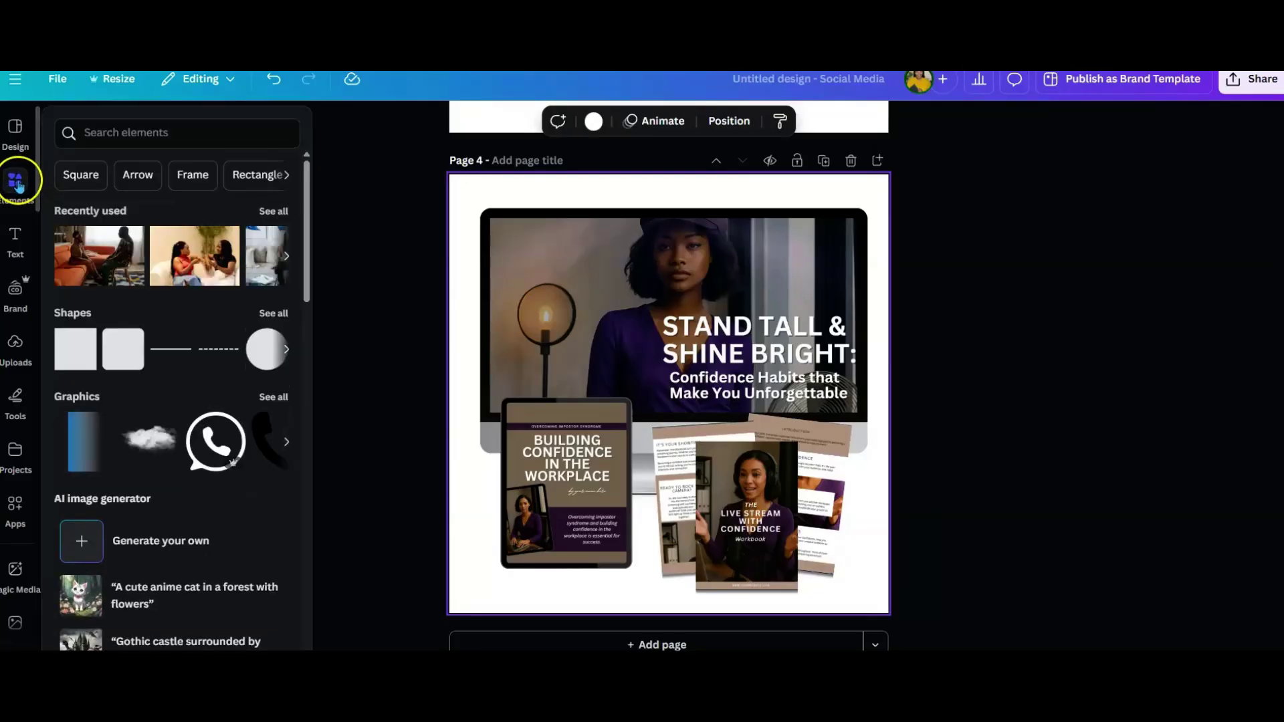
pyautogui.click(117, 124)
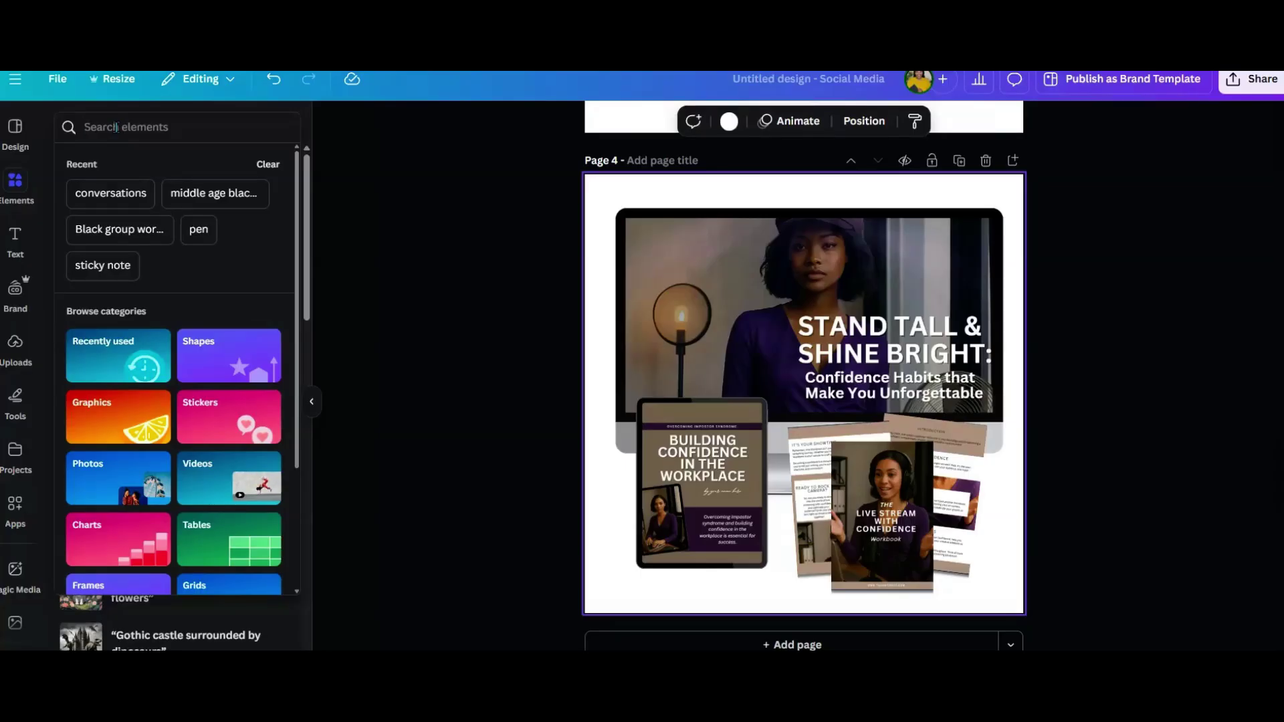
pyautogui.write('stapler')
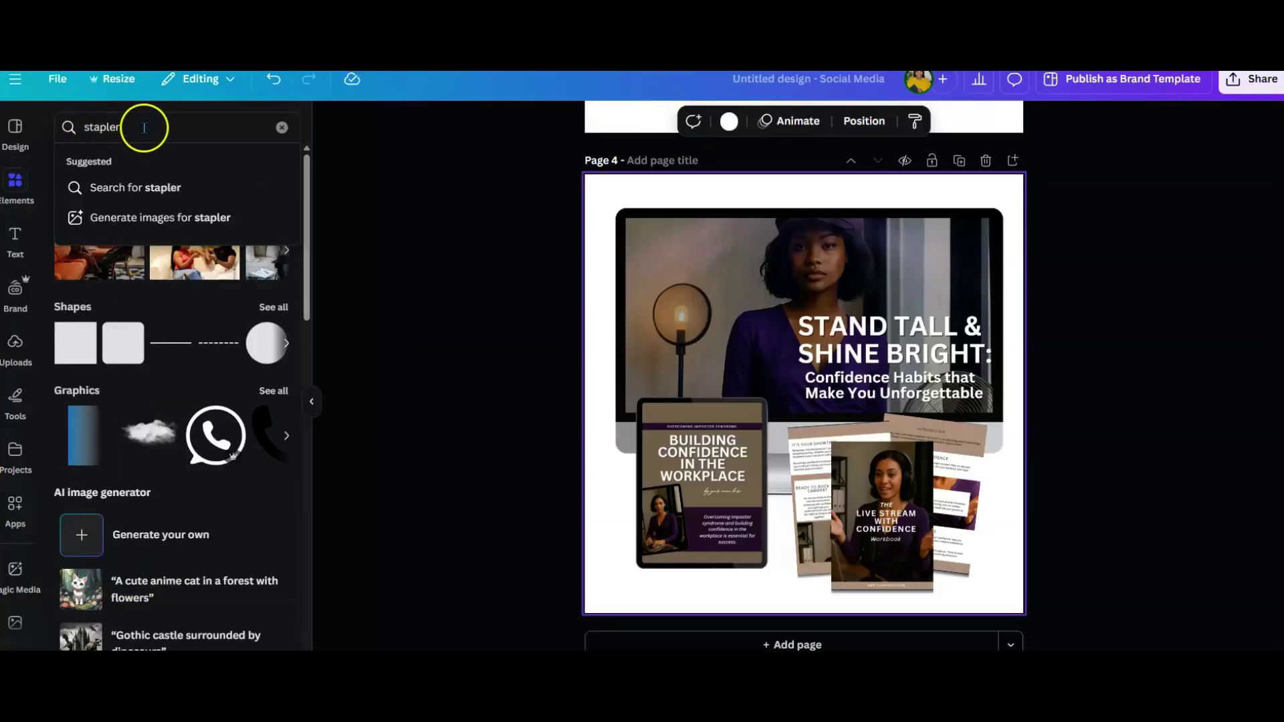
pyautogui.press('Return')
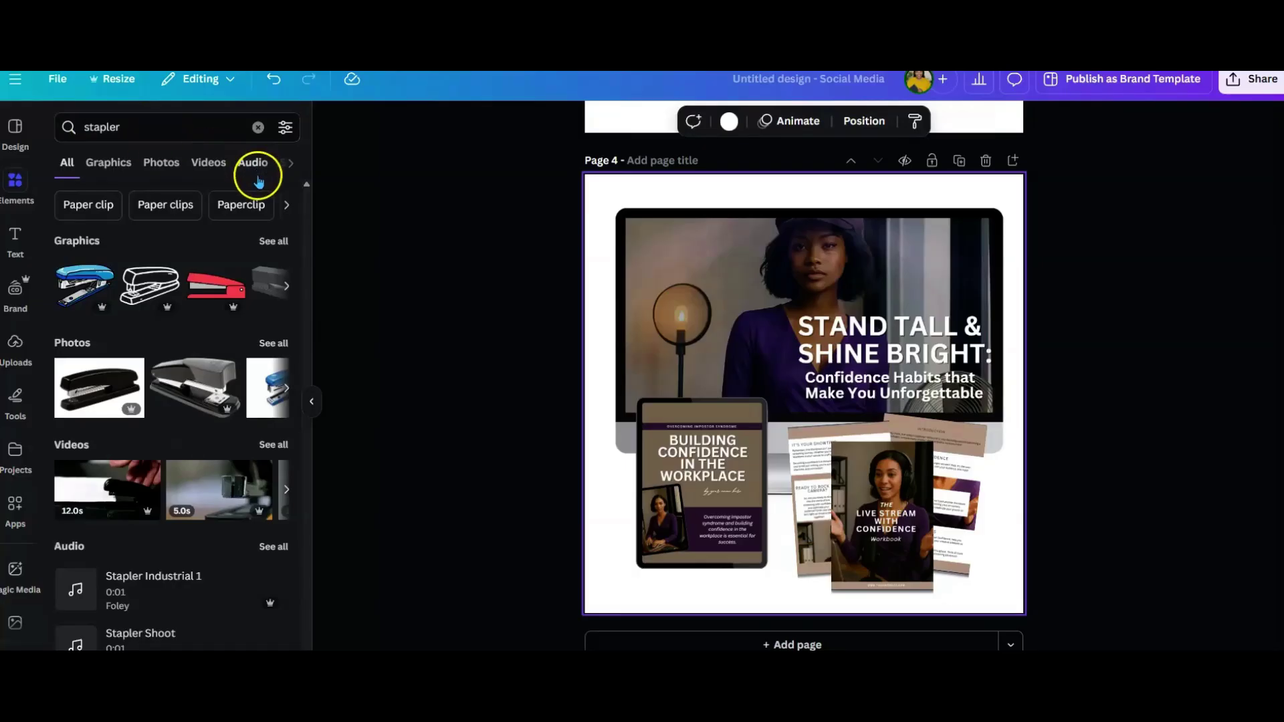
# Filter the stapler results by the Free price option and browse the full set of matching photos
pyautogui.click(287, 130)
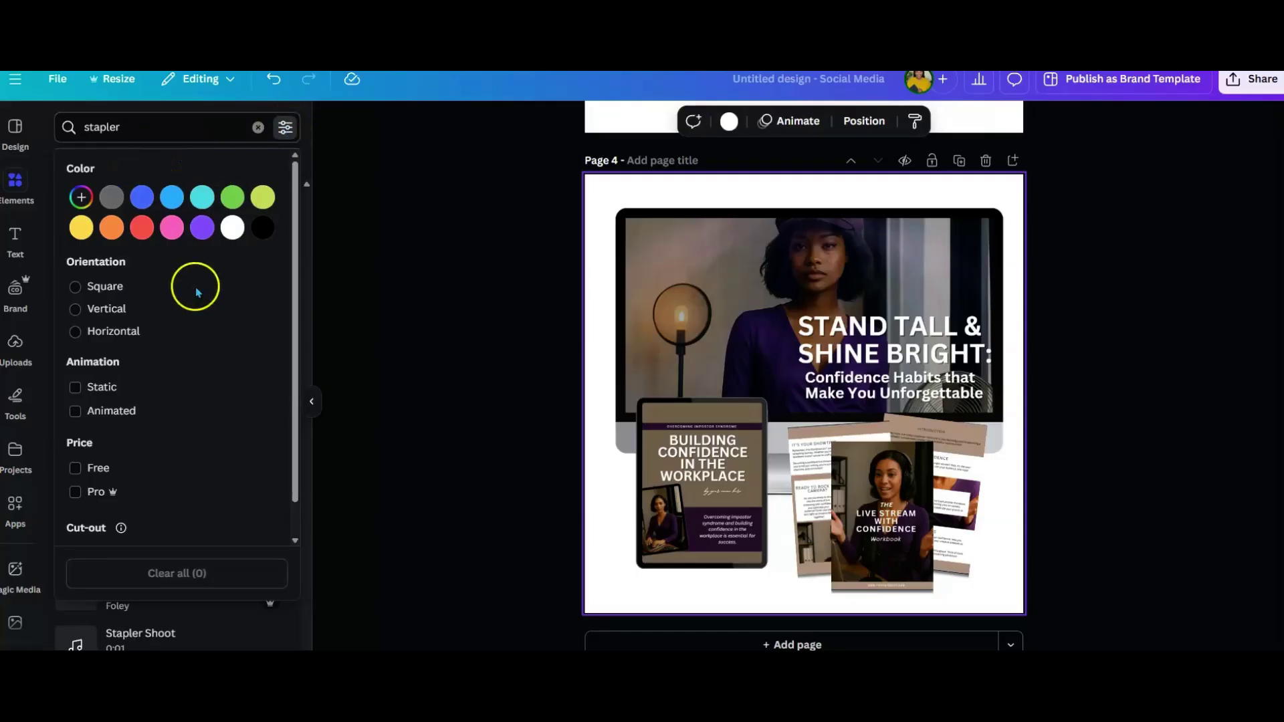
pyautogui.scroll(-2, 178, 374)
pyautogui.click(84, 431)
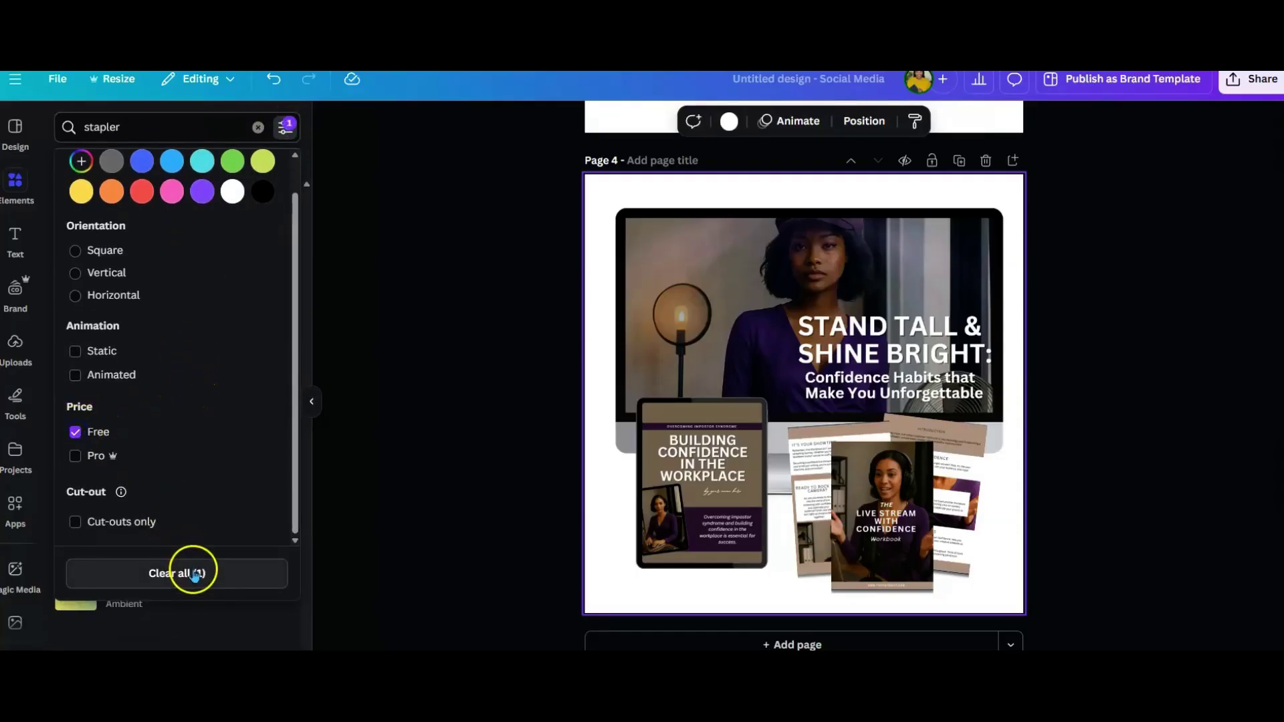
pyautogui.click(364, 416)
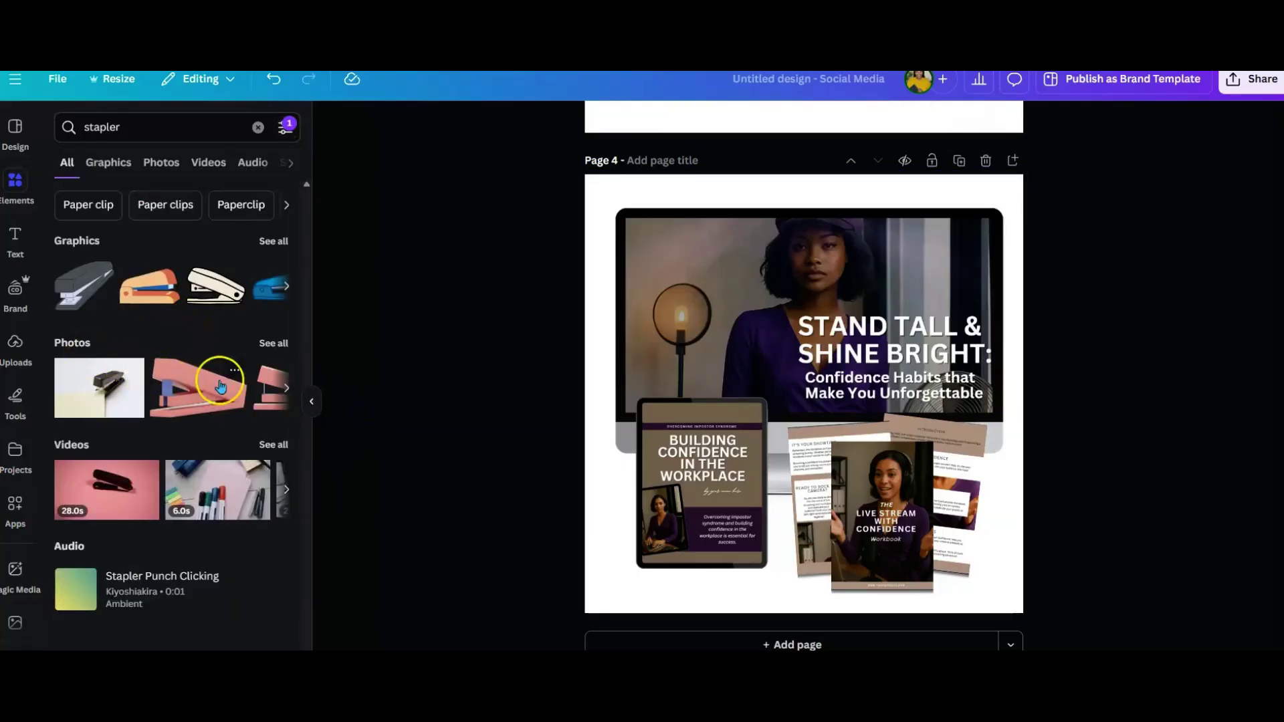
pyautogui.click(273, 343)
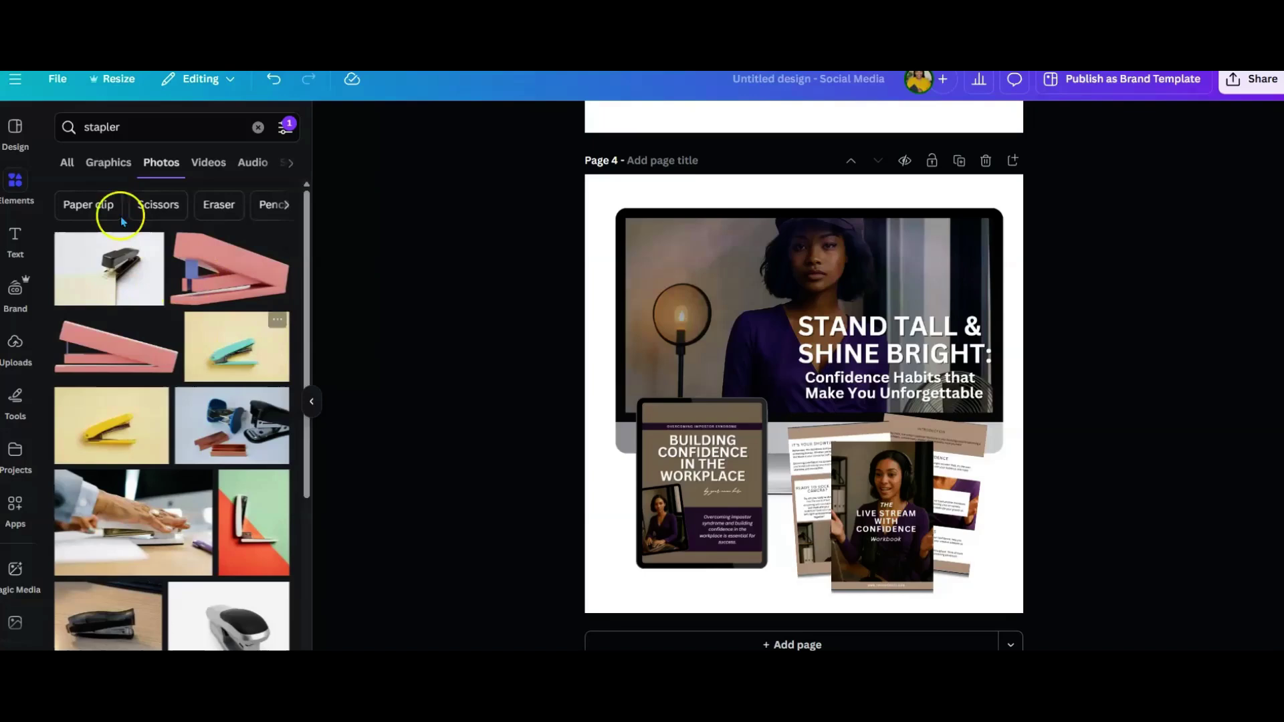
pyautogui.scroll(-7, 185, 443)
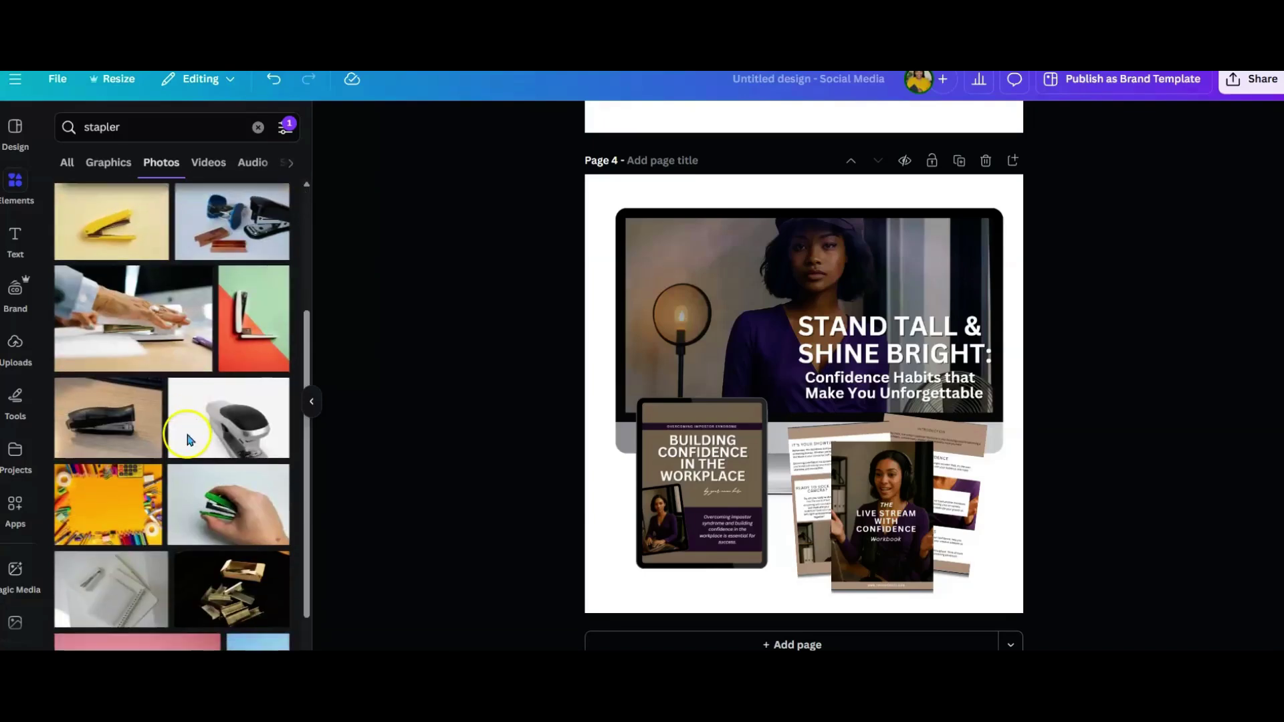
pyautogui.scroll(10, 189, 439)
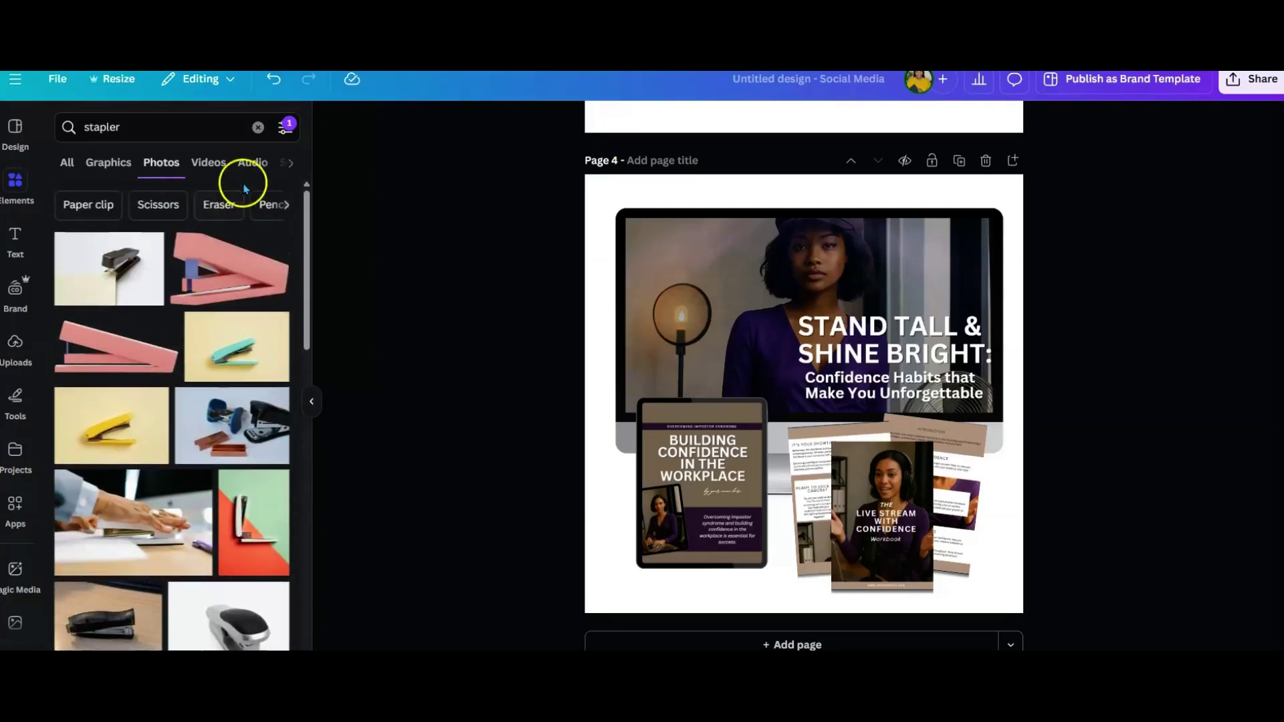
# Switch the stapler photos' price filter from Free to Pro and return to the results
pyautogui.click(283, 128)
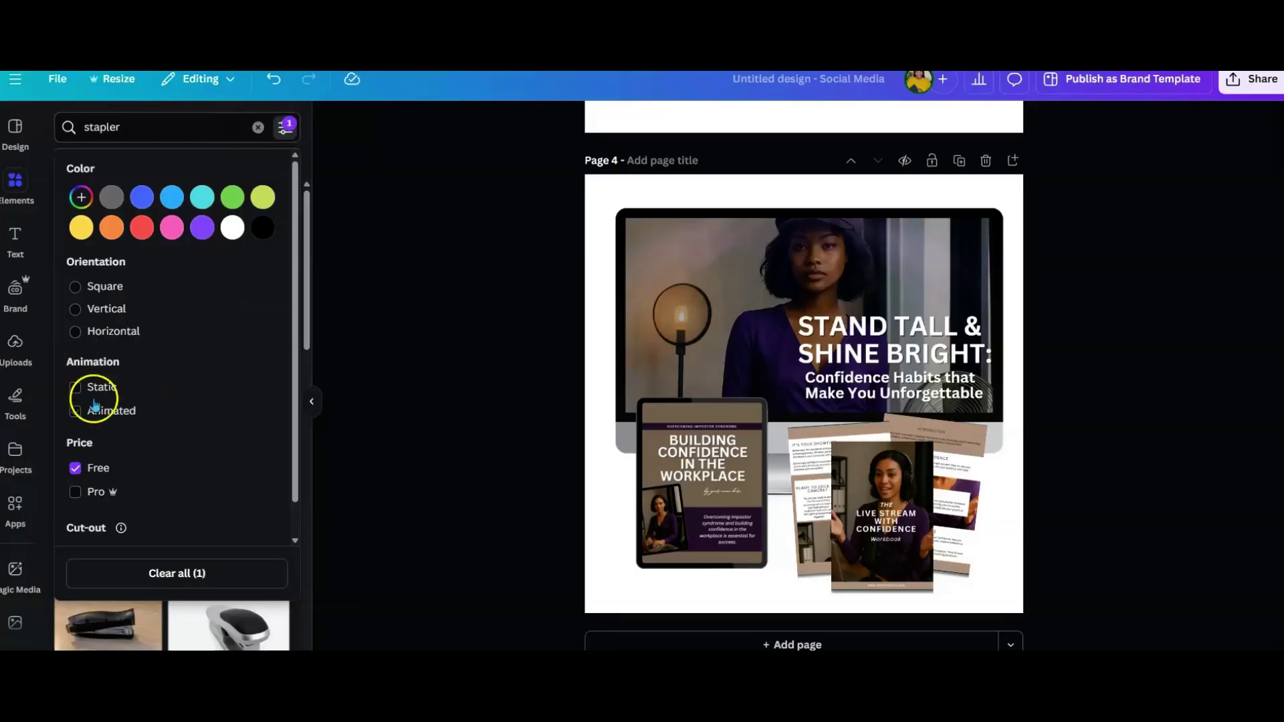
pyautogui.click(75, 491)
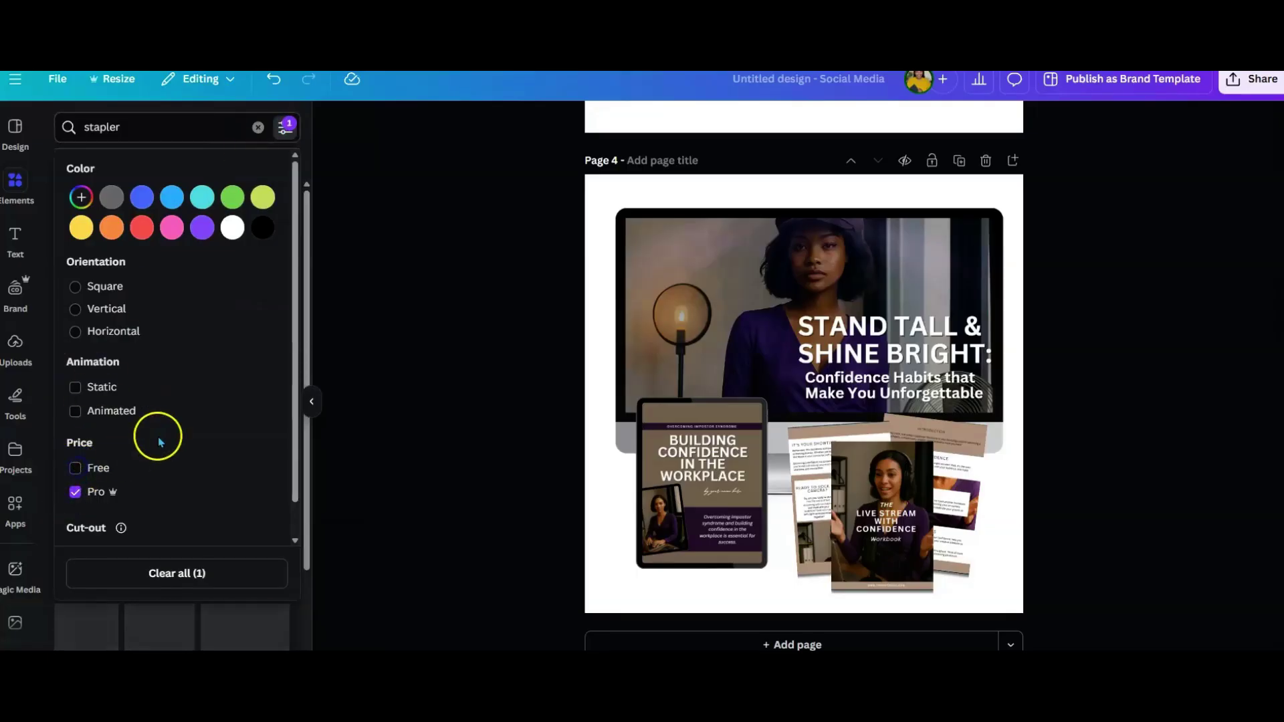
pyautogui.click(323, 234)
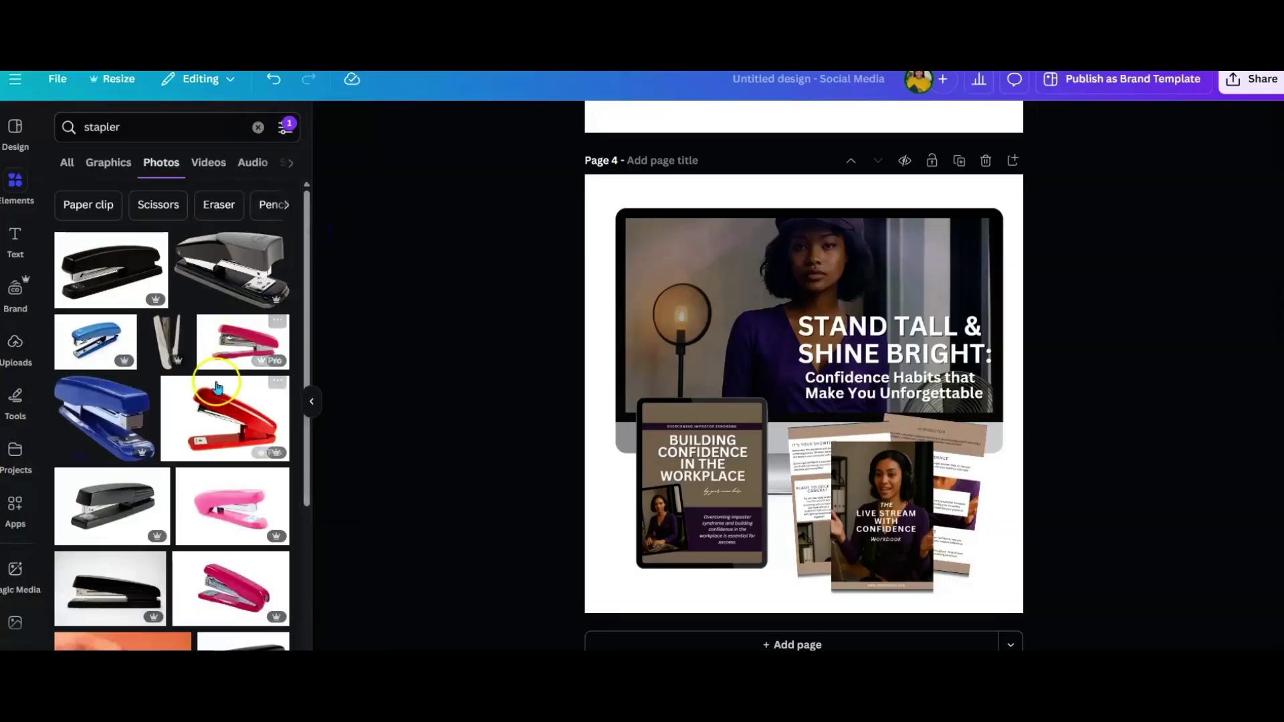
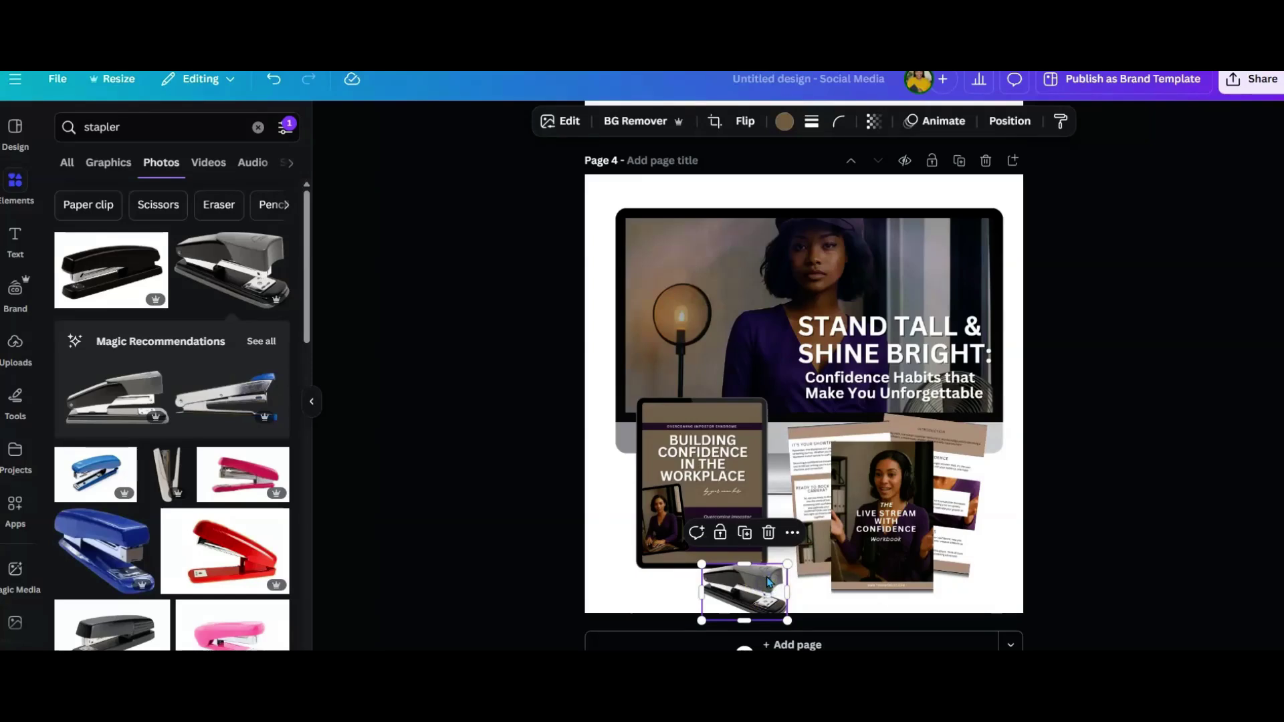
# Position the stapler in the lower-left of page 4, overlapping the tablet's bottom-left corner
pyautogui.press('Up')
pyautogui.press('Up')
pyautogui.press('Up')
pyautogui.press('Up')
pyautogui.press('Up')
pyautogui.press('Up')
pyautogui.press('Up')
pyautogui.press('Up')
pyautogui.press('Up')
pyautogui.press('Up')
pyautogui.press('Up')
pyautogui.press('Up')
pyautogui.press('Up')
pyautogui.press('Up')
pyautogui.press('Up')
pyautogui.press('Up')
pyautogui.press('Up')
pyautogui.press('Up')
pyautogui.press('Up')
pyautogui.press('Up')
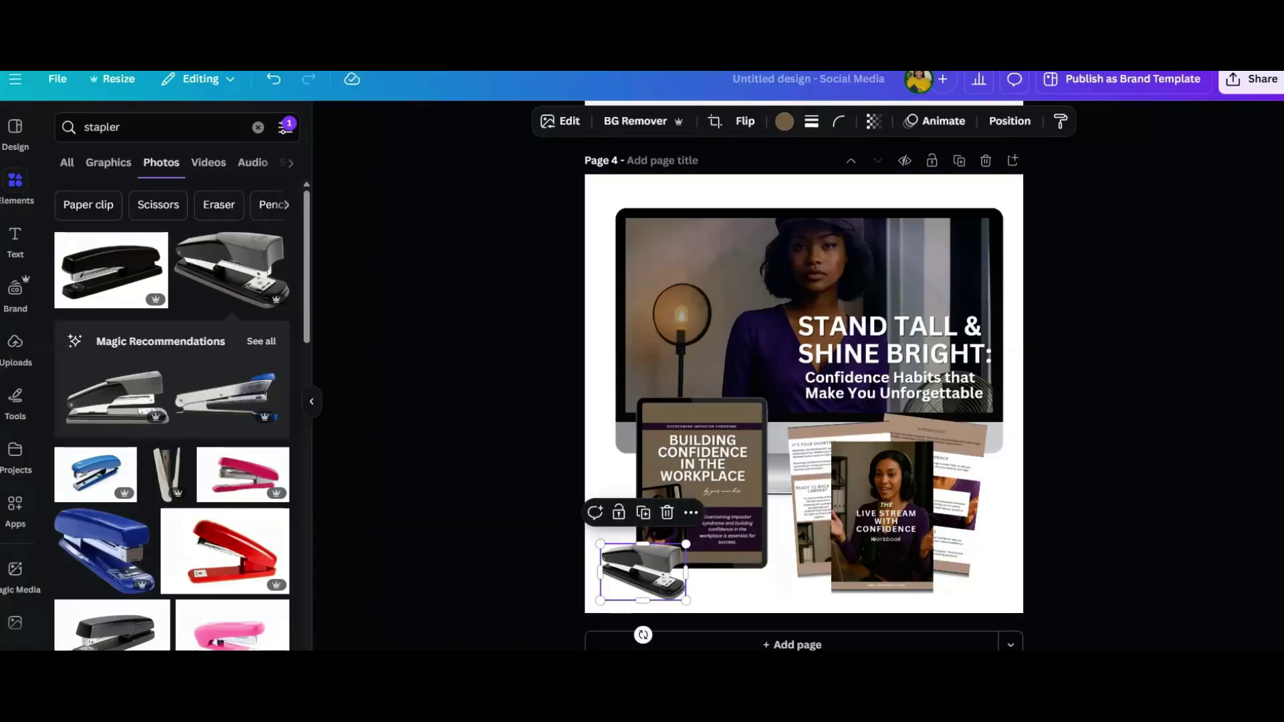
# Search the photo elements for "pens" and add the cut-out black pen to page 4
pyautogui.click(138, 124)
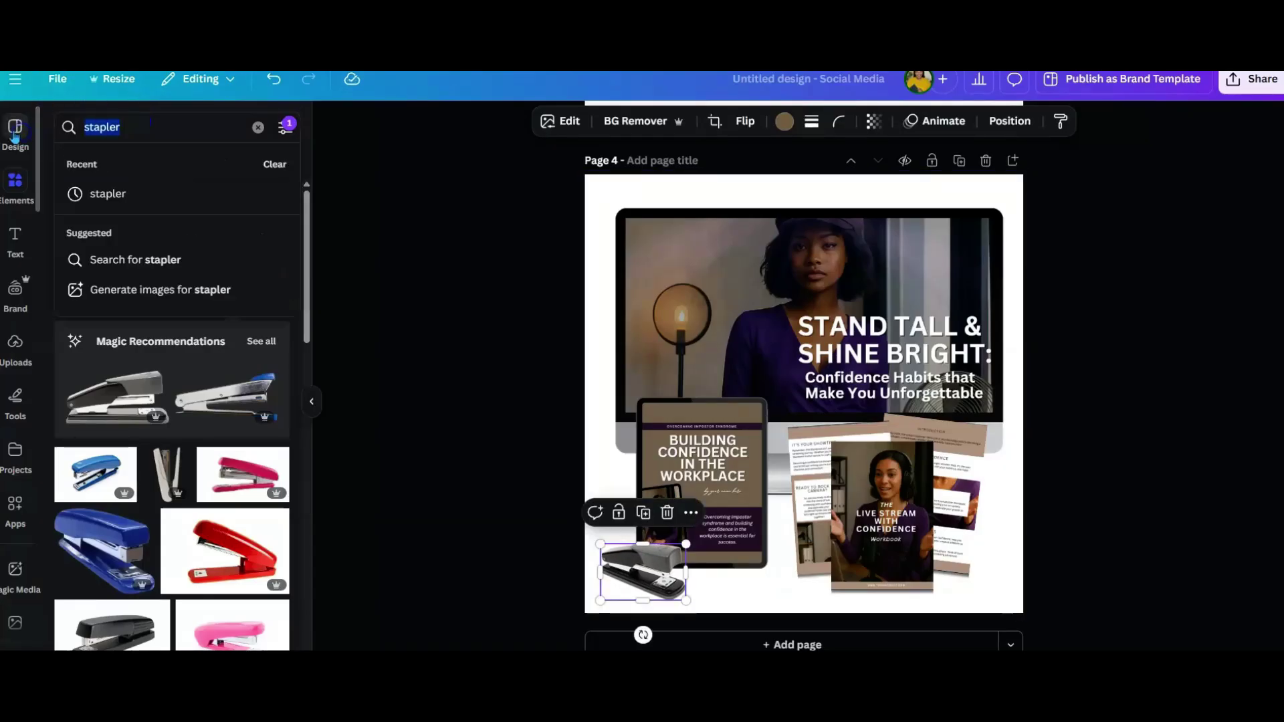
pyautogui.write('pen')
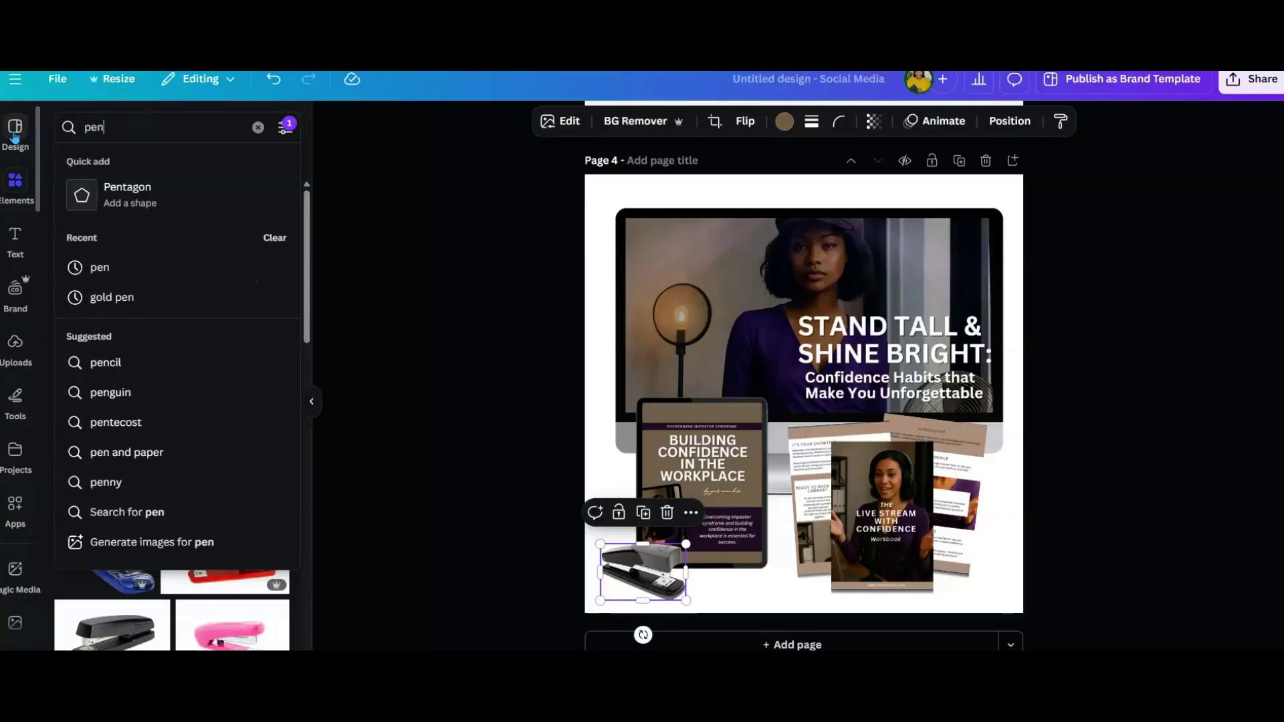
pyautogui.write('s')
pyautogui.press('Return')
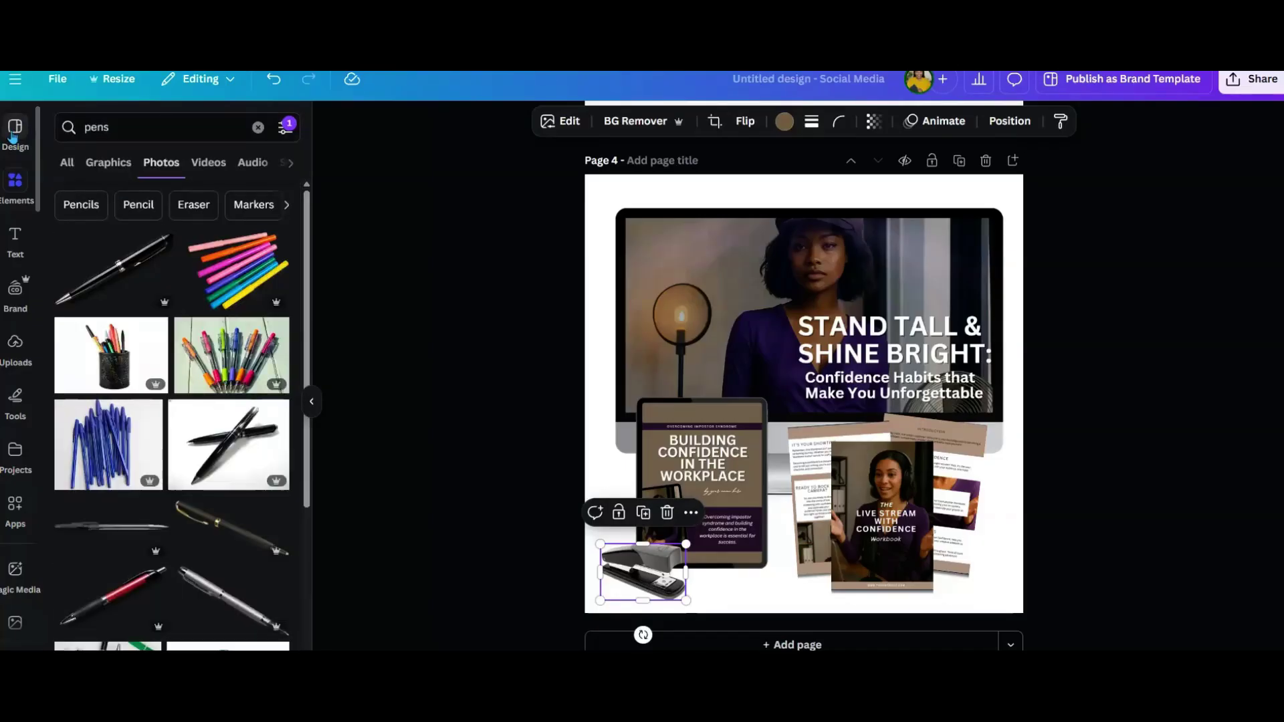
pyautogui.click(114, 267)
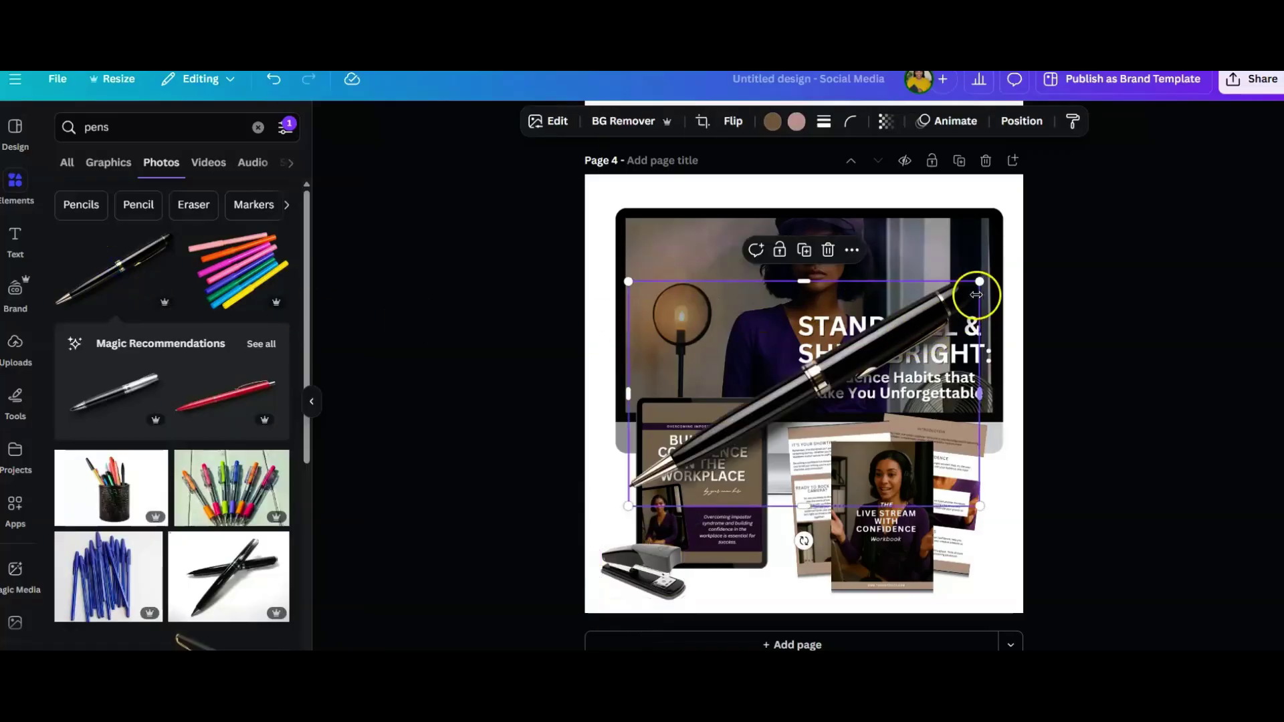
# Shrink the black pen, rotate it slightly clockwise and place it below the tablet, between the stapler and the workbook
pyautogui.moveTo(979, 281); pyautogui.dragTo(743, 401)
pyautogui.click(790, 438)
pyautogui.press('Down')
pyautogui.press('Down')
pyautogui.press('Down')
pyautogui.press('Down')
pyautogui.press('Down')
pyautogui.press('Down')
pyautogui.press('Down')
pyautogui.press('Down')
pyautogui.press('Down')
pyautogui.press('Down')
pyautogui.press('Down')
pyautogui.press('Down')
pyautogui.press('Down')
pyautogui.press('Down')
pyautogui.press('Down')
pyautogui.press('Down')
pyautogui.press('Down')
pyautogui.press('Down')
pyautogui.press('Down')
pyautogui.press('Down')
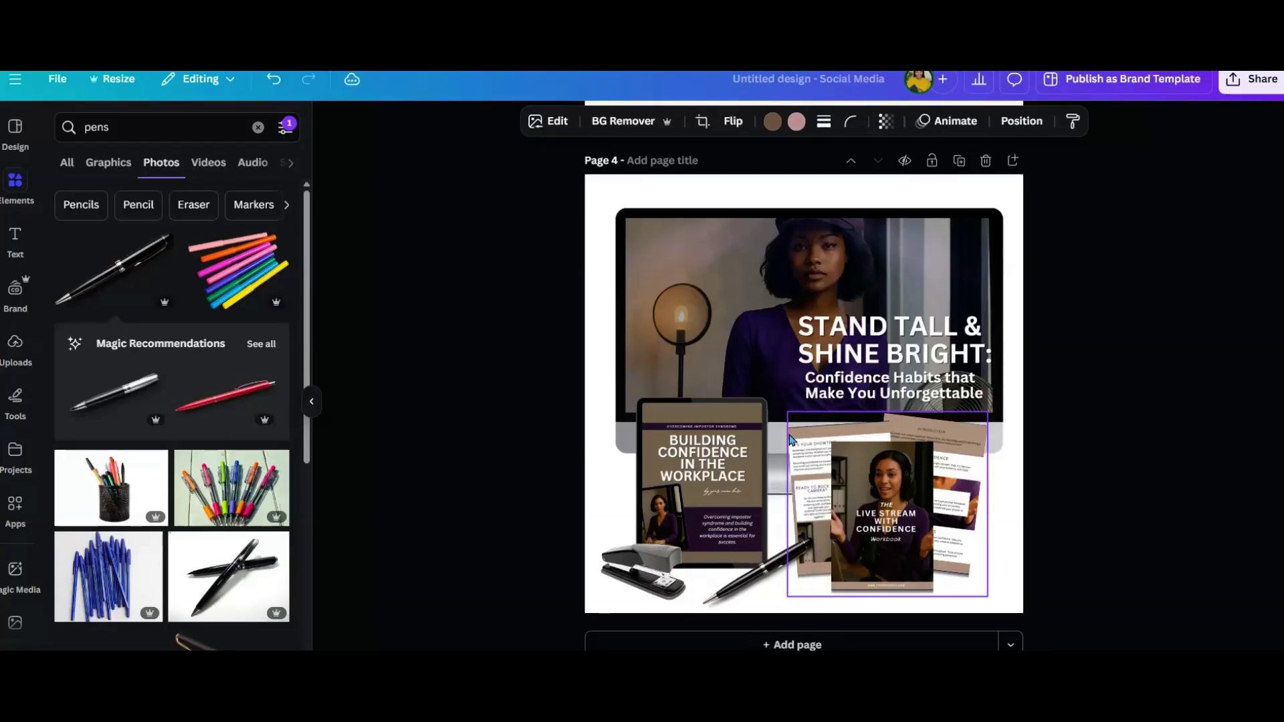
pyautogui.click(753, 602)
pyautogui.moveTo(817, 538); pyautogui.dragTo(782, 560)
pyautogui.moveTo(738, 642); pyautogui.dragTo(730, 644)
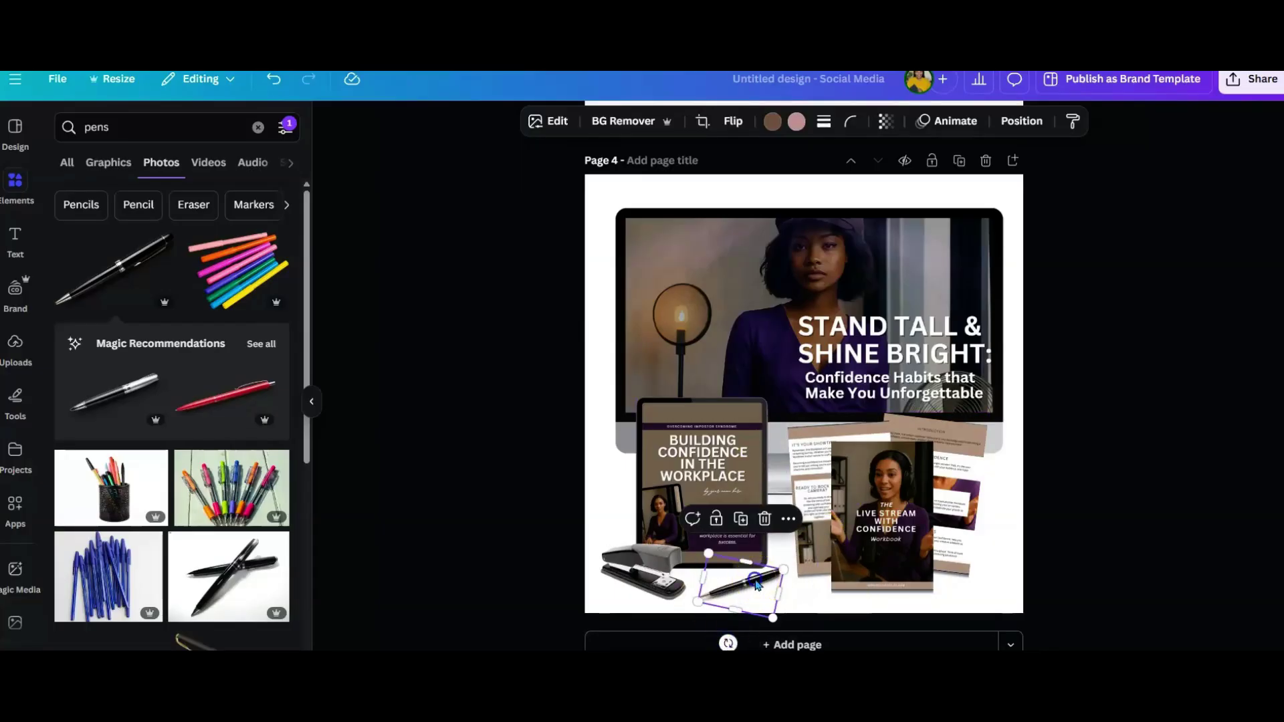
pyautogui.moveTo(755, 585); pyautogui.dragTo(767, 586)
pyautogui.click(992, 565)
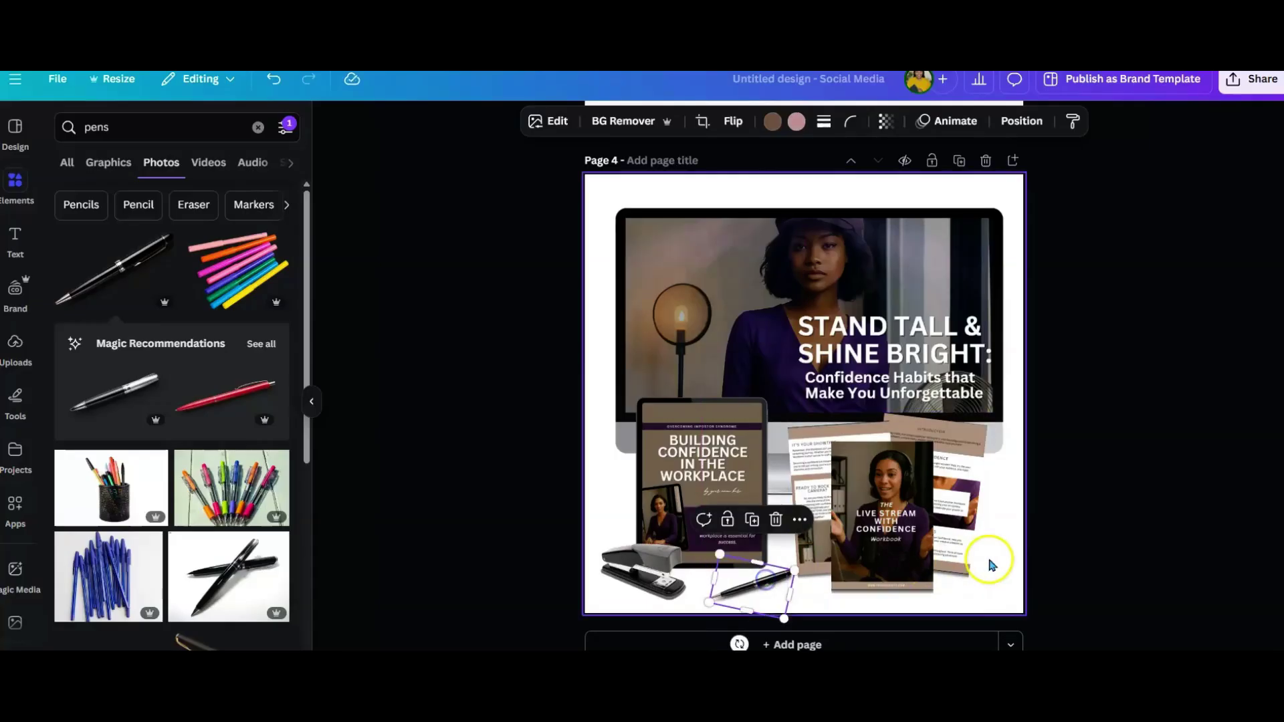
pyautogui.click(1011, 563)
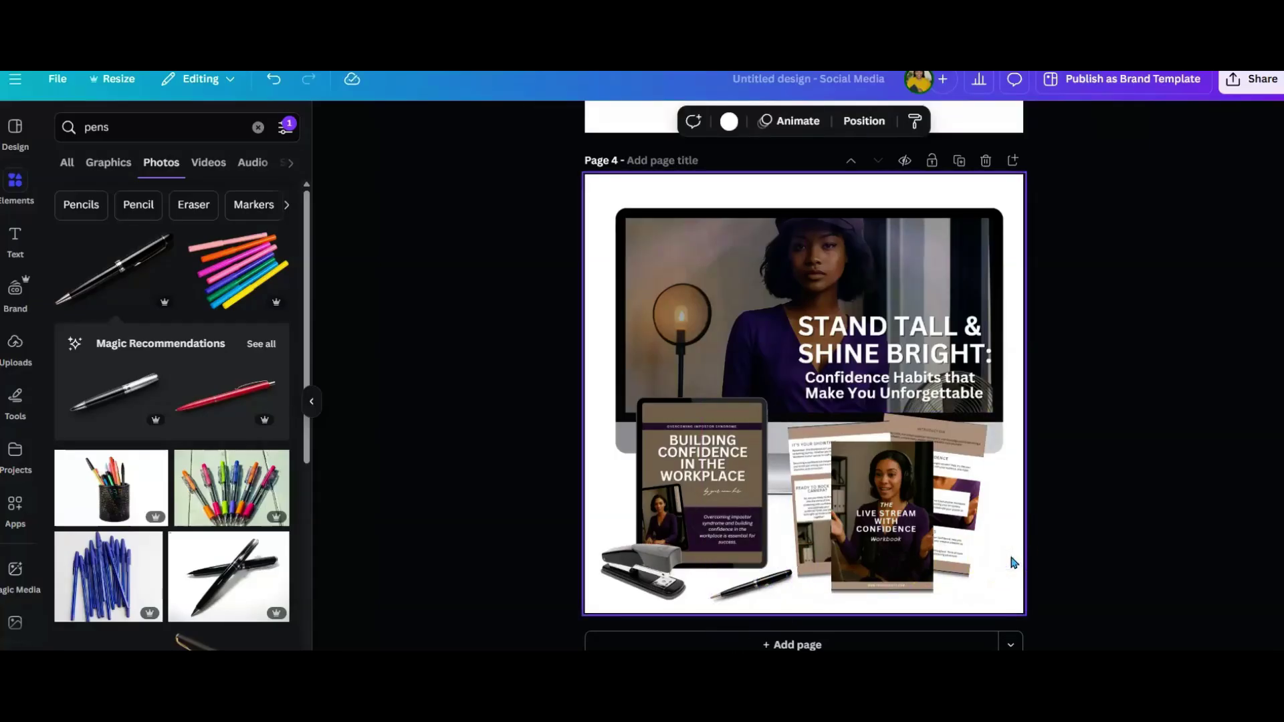
# Search the photo elements for "desk plant" and browse to the cut-out potted plants
pyautogui.click(109, 126)
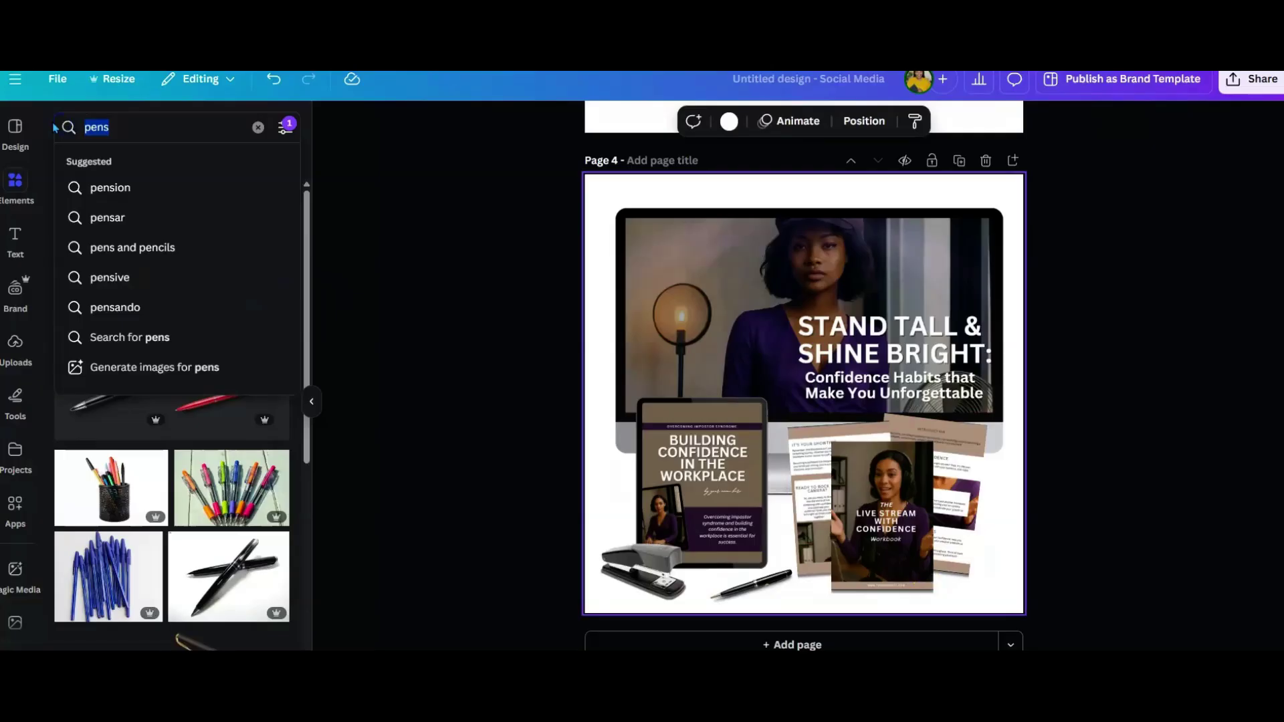
pyautogui.write('desk plant')
pyautogui.press('Return')
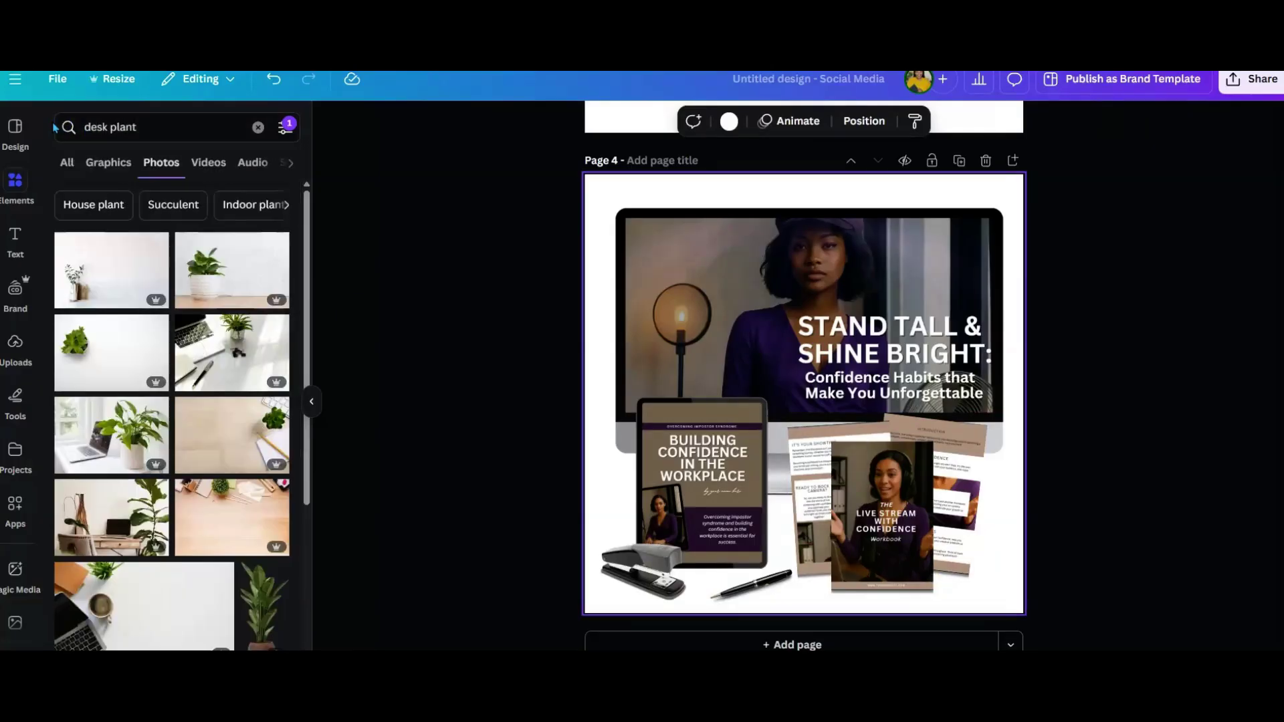
pyautogui.scroll(-5, 120, 267)
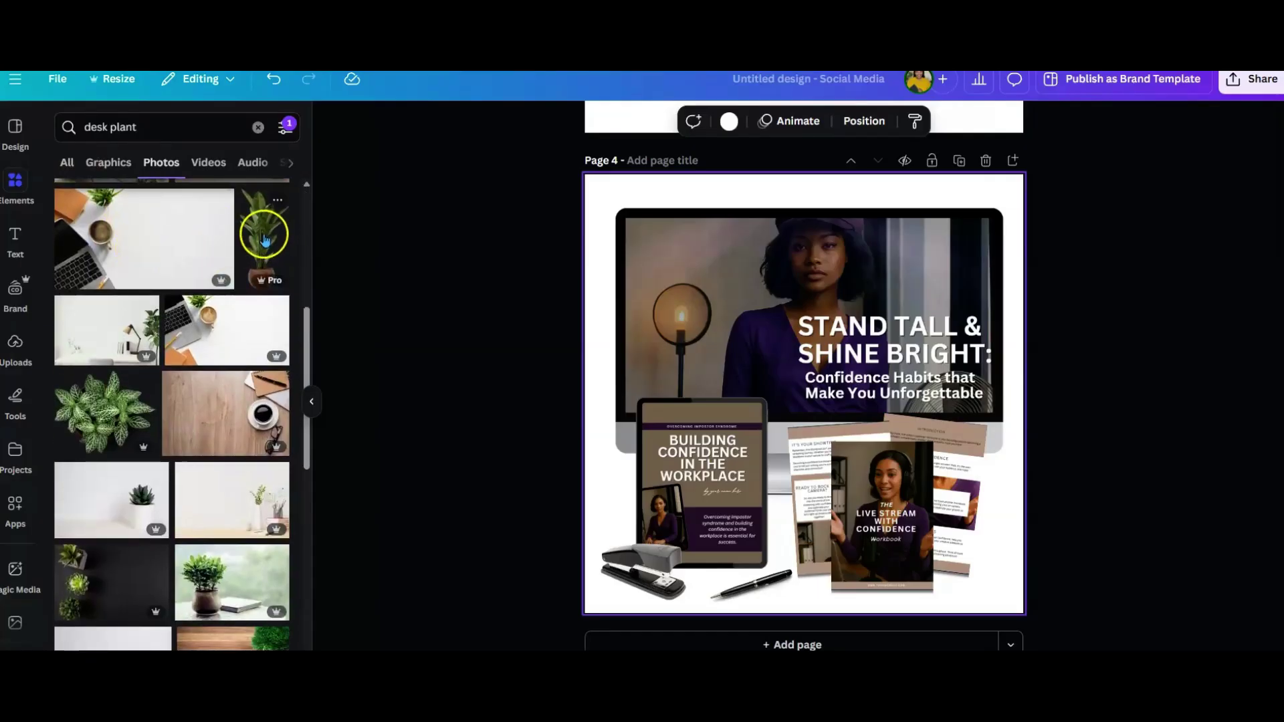
# Add the tall plant in a round brown pot, shrink it and place it against the page's right edge
pyautogui.click(265, 239)
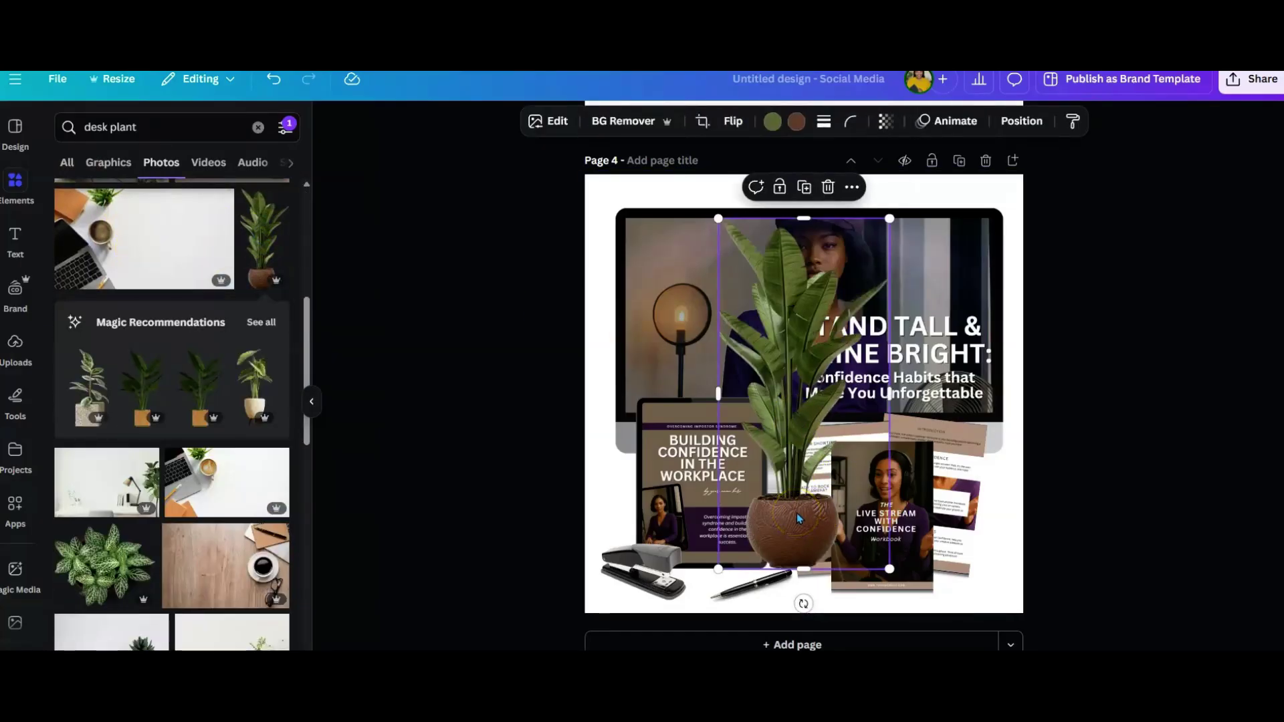
pyautogui.moveTo(796, 426); pyautogui.dragTo(998, 516)
pyautogui.moveTo(923, 662); pyautogui.dragTo(986, 558)
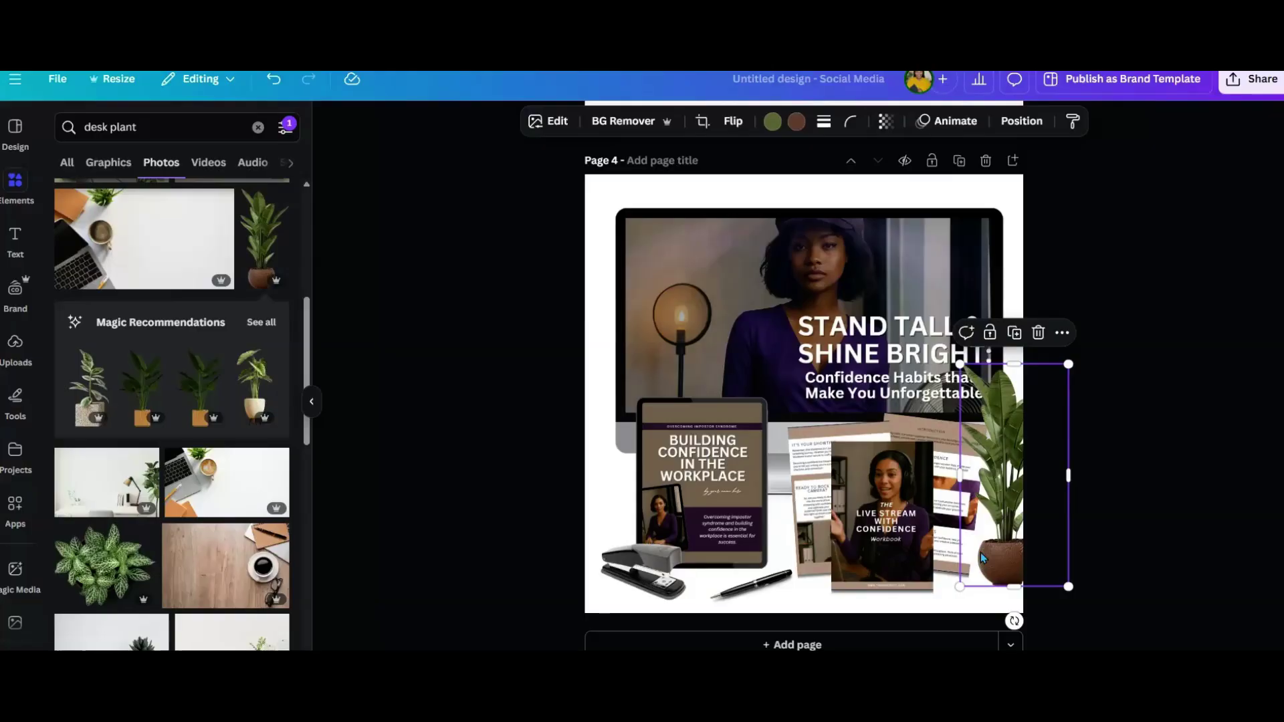
# Reorder the potted plant so it sits one level above the back, behind the workbook but in front of the monitor
pyautogui.click(1030, 123)
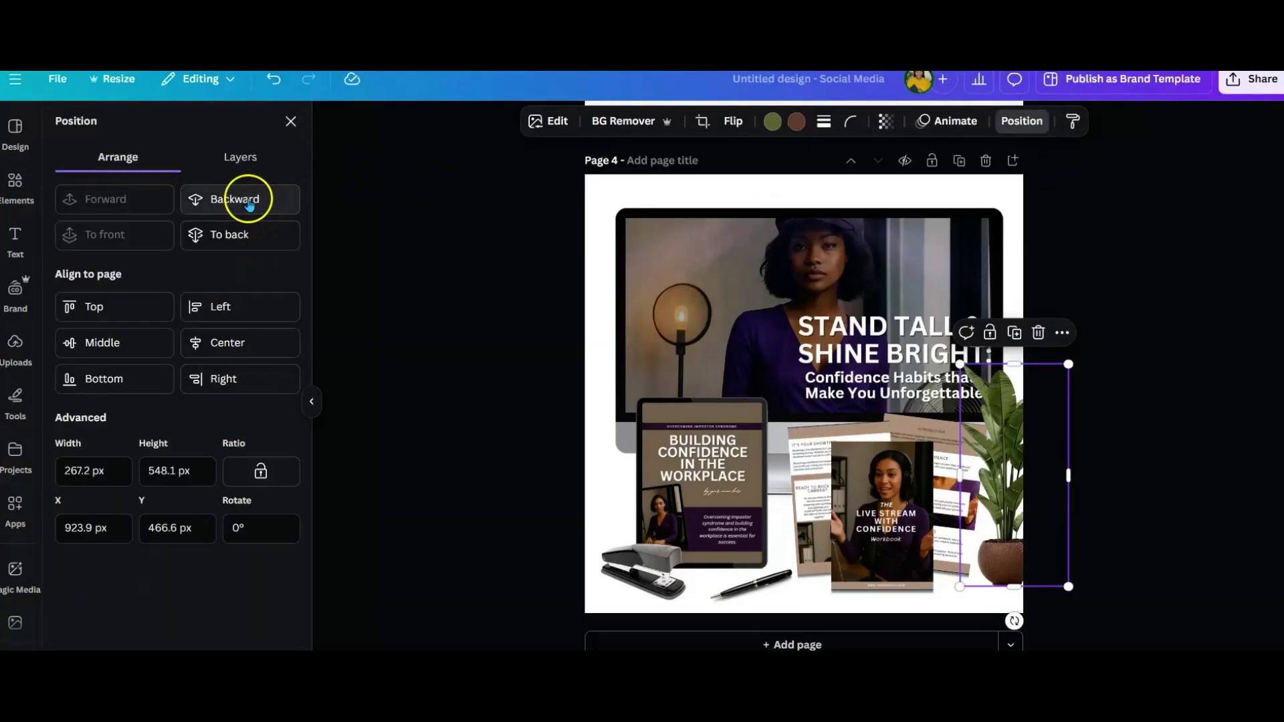
pyautogui.click(240, 156)
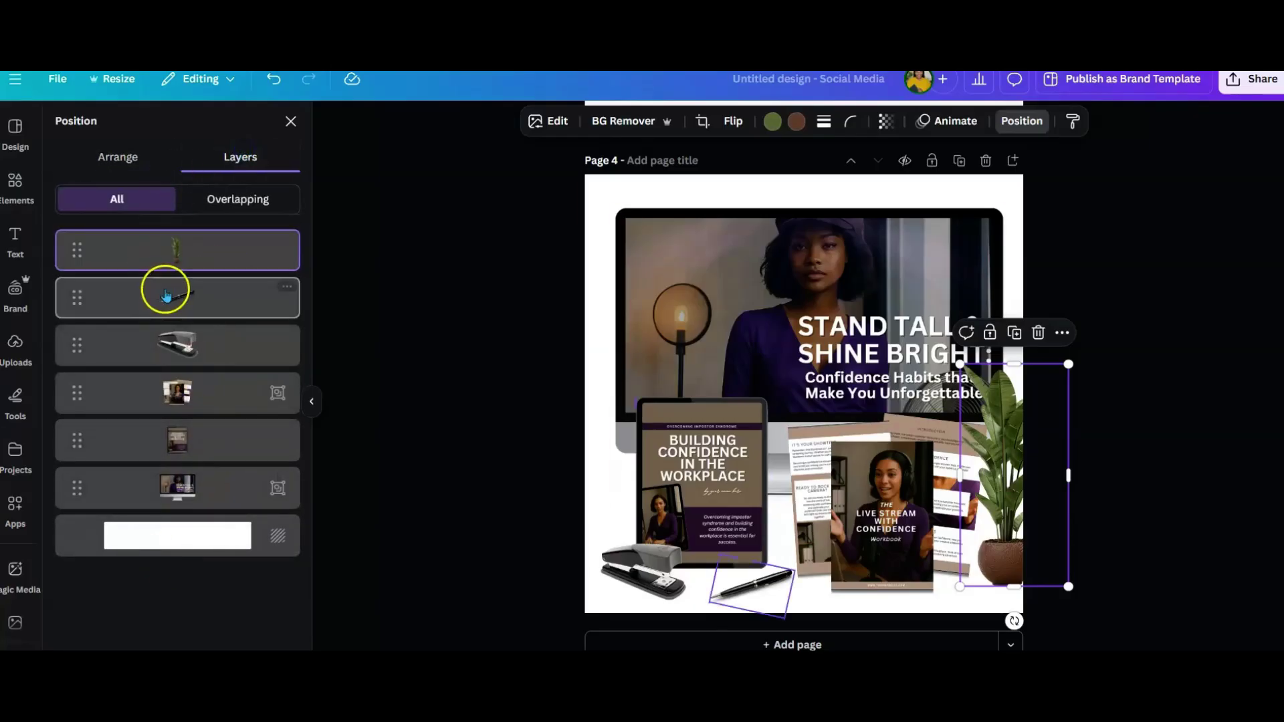
pyautogui.moveTo(187, 252); pyautogui.dragTo(190, 421)
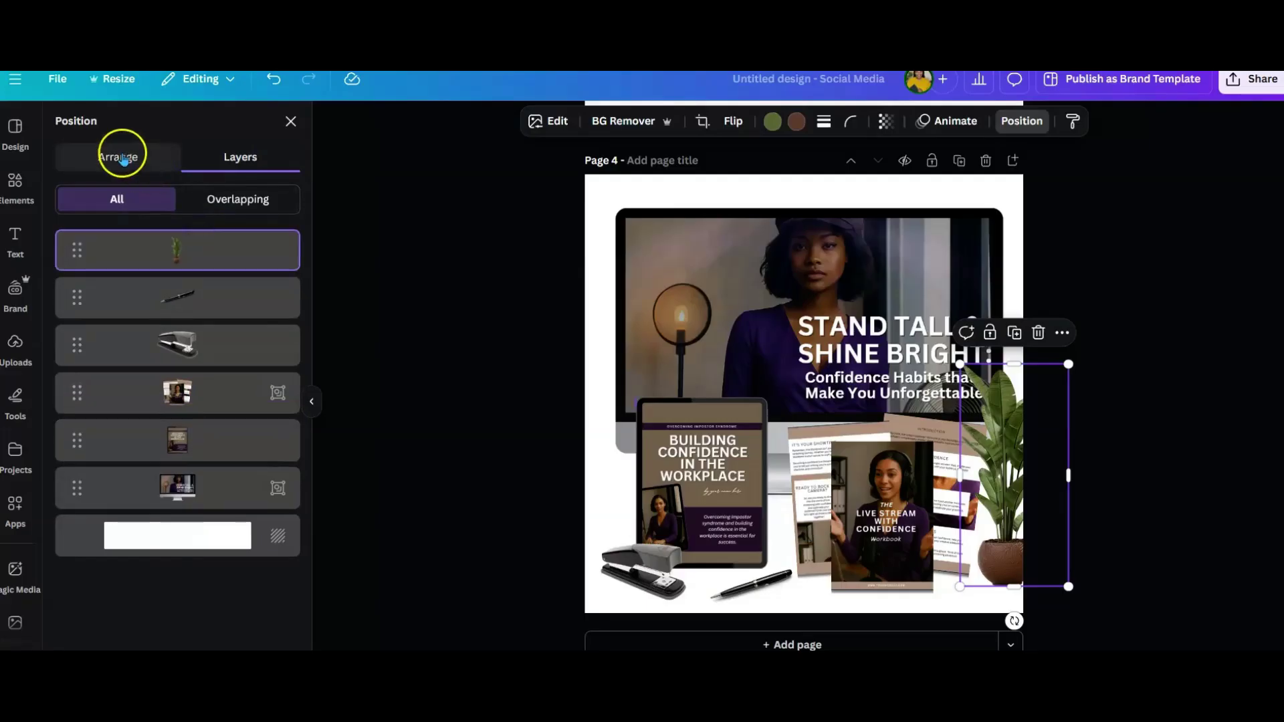
pyautogui.click(120, 155)
pyautogui.click(237, 207)
pyautogui.click(237, 207)
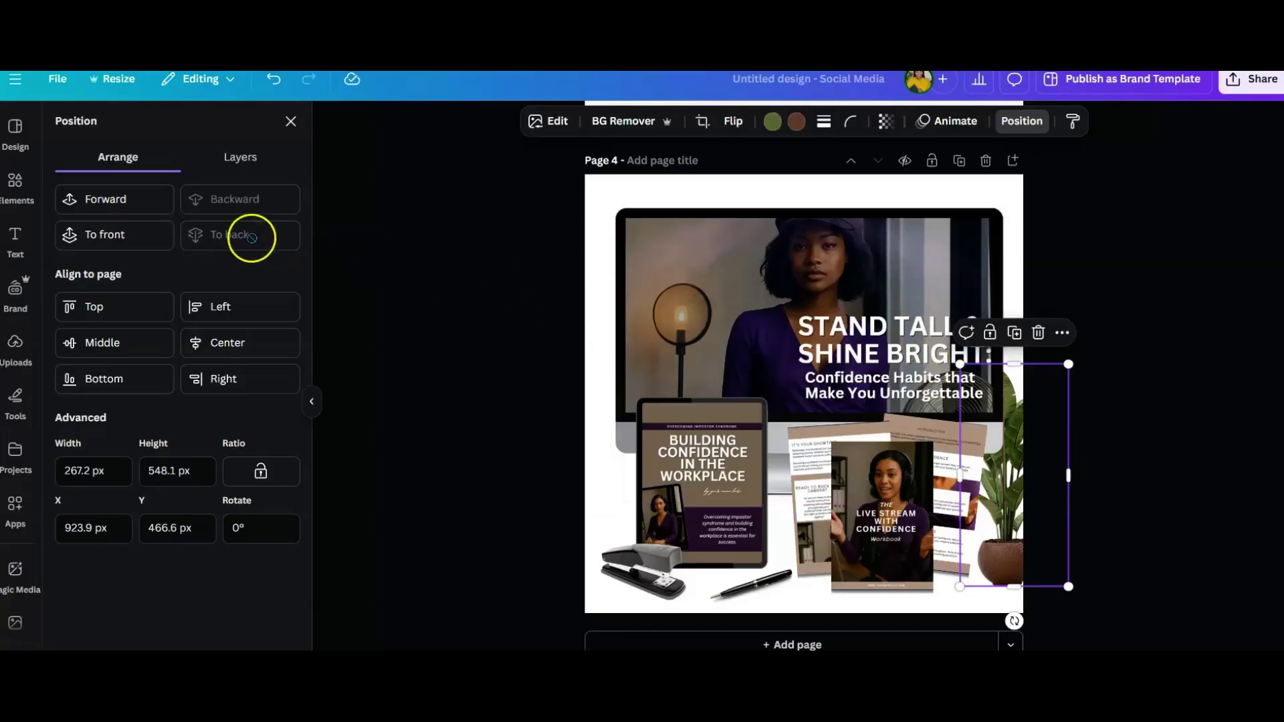
pyautogui.click(110, 199)
# Shrink the potted plant to about 229 by 469 px and lower it slightly beside the workbook
pyautogui.moveTo(1068, 587); pyautogui.dragTo(998, 561)
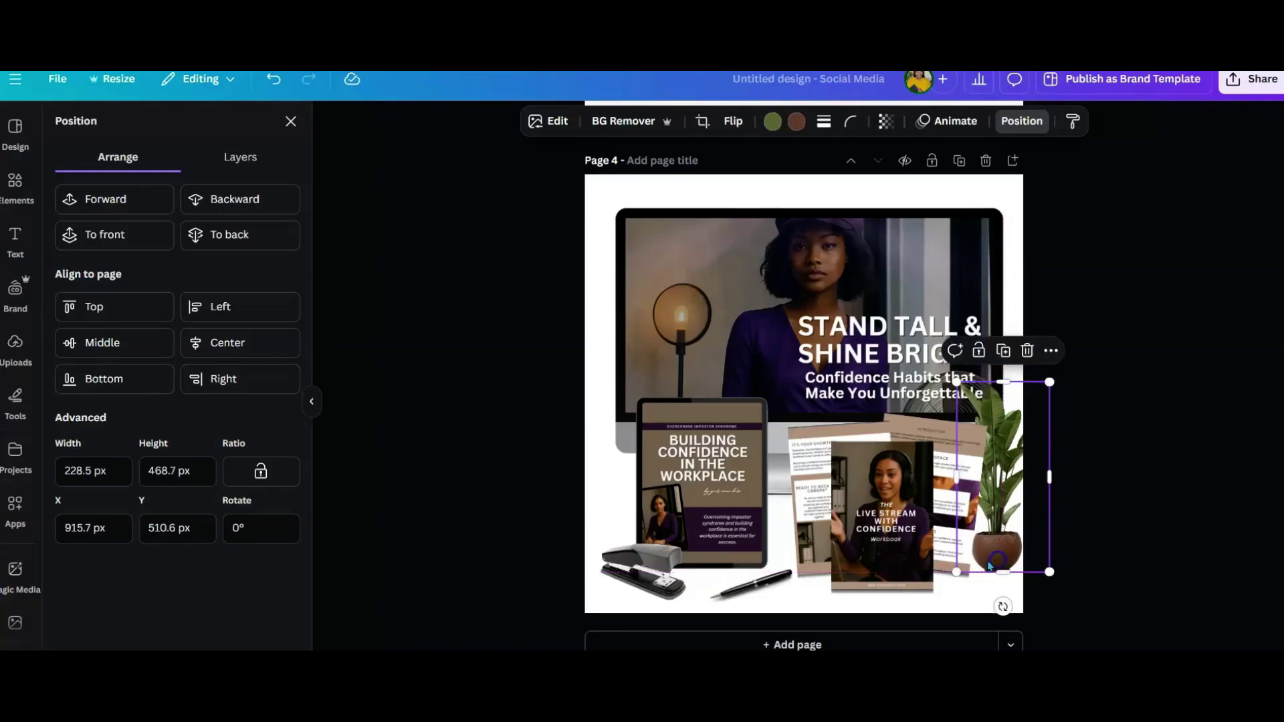
pyautogui.click(1122, 544)
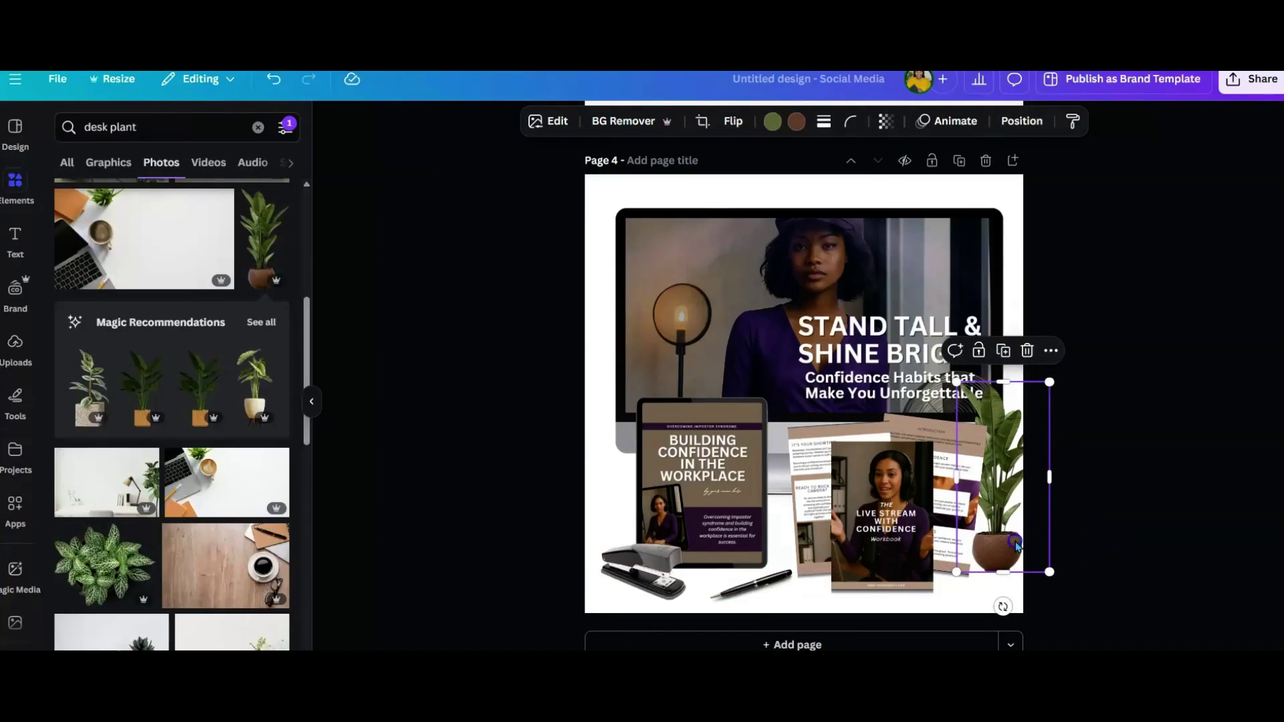
pyautogui.moveTo(1014, 549); pyautogui.dragTo(1012, 547)
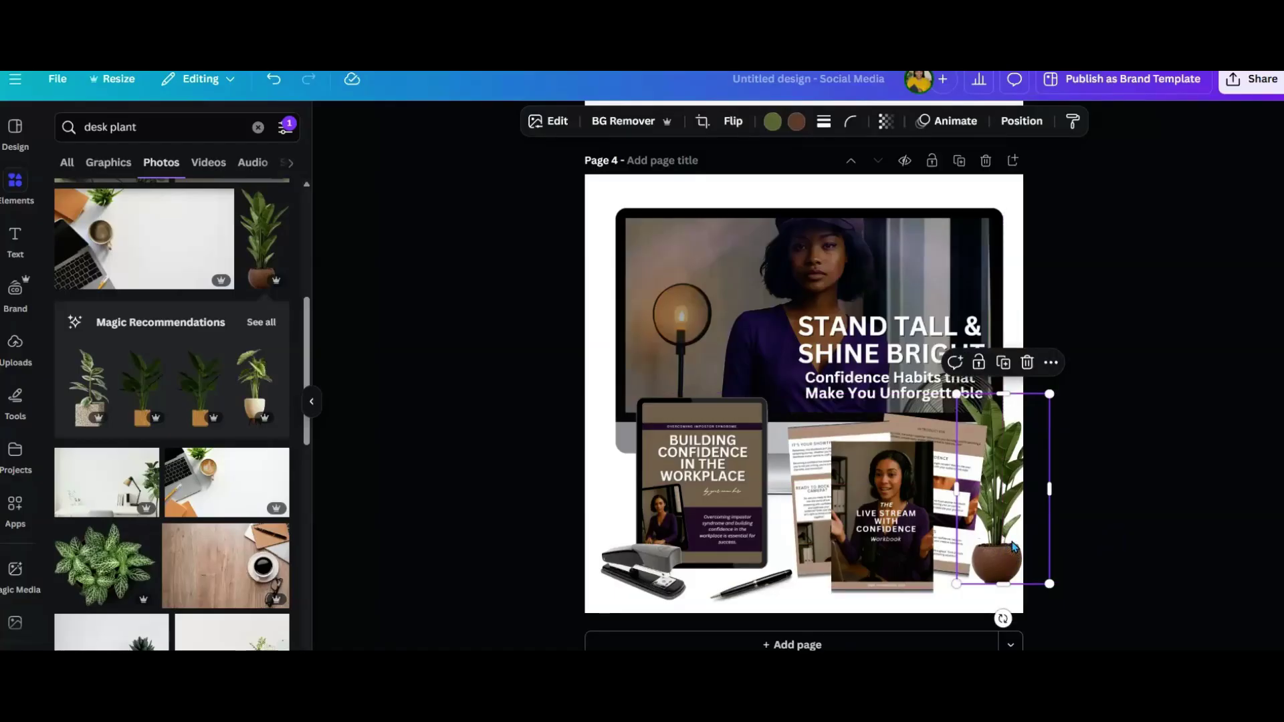
# Copy the potted plant and paste a duplicate onto page 4
pyautogui.rightClick(1014, 548)
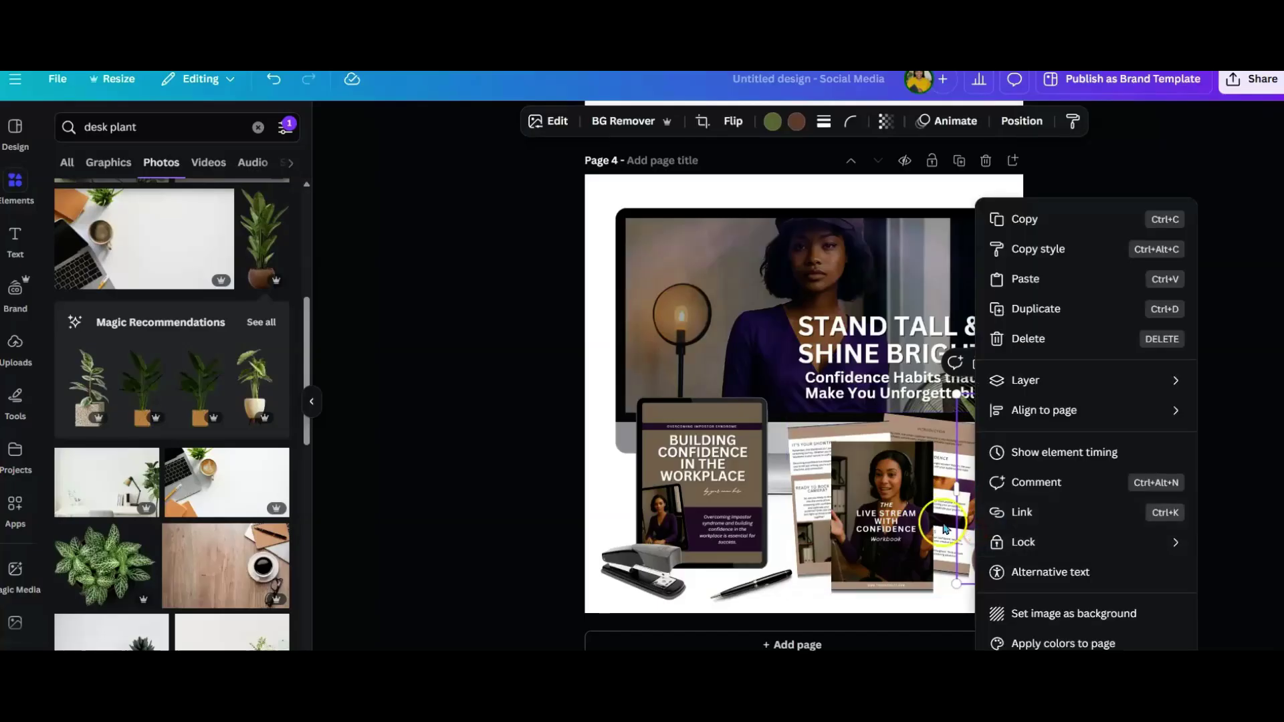
pyautogui.click(946, 569)
pyautogui.rightClick(1007, 554)
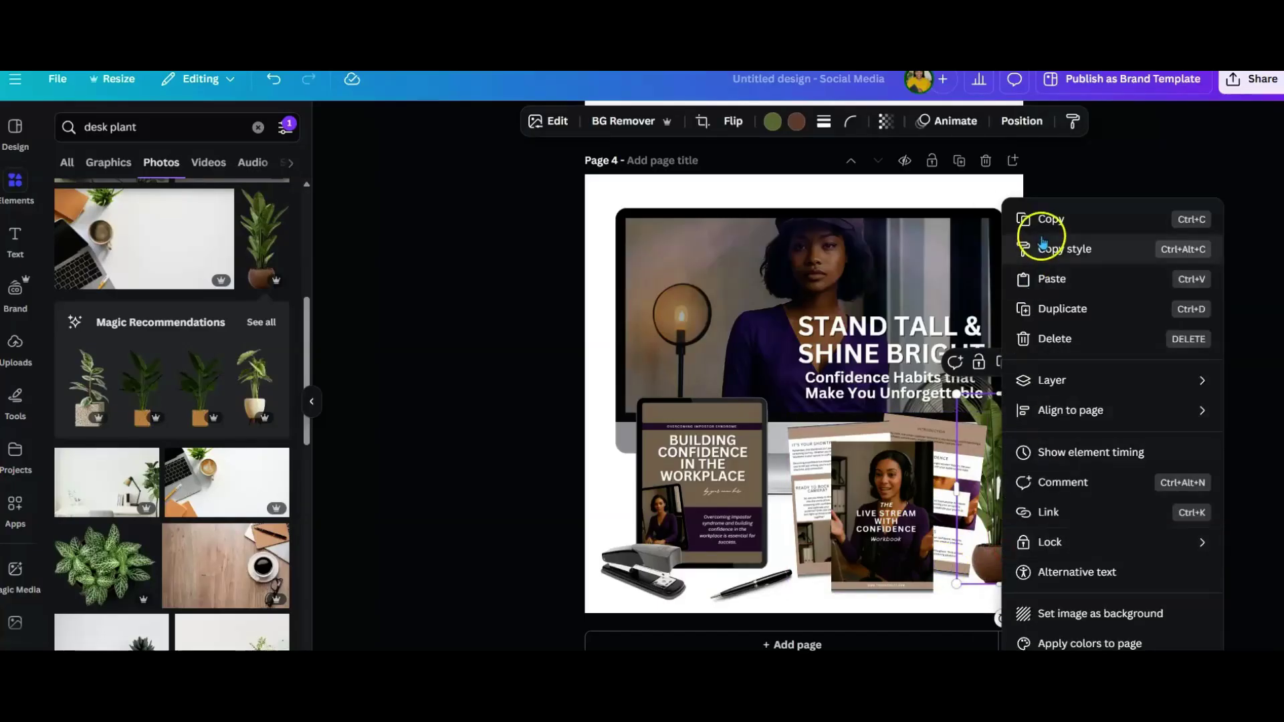
pyautogui.click(1045, 225)
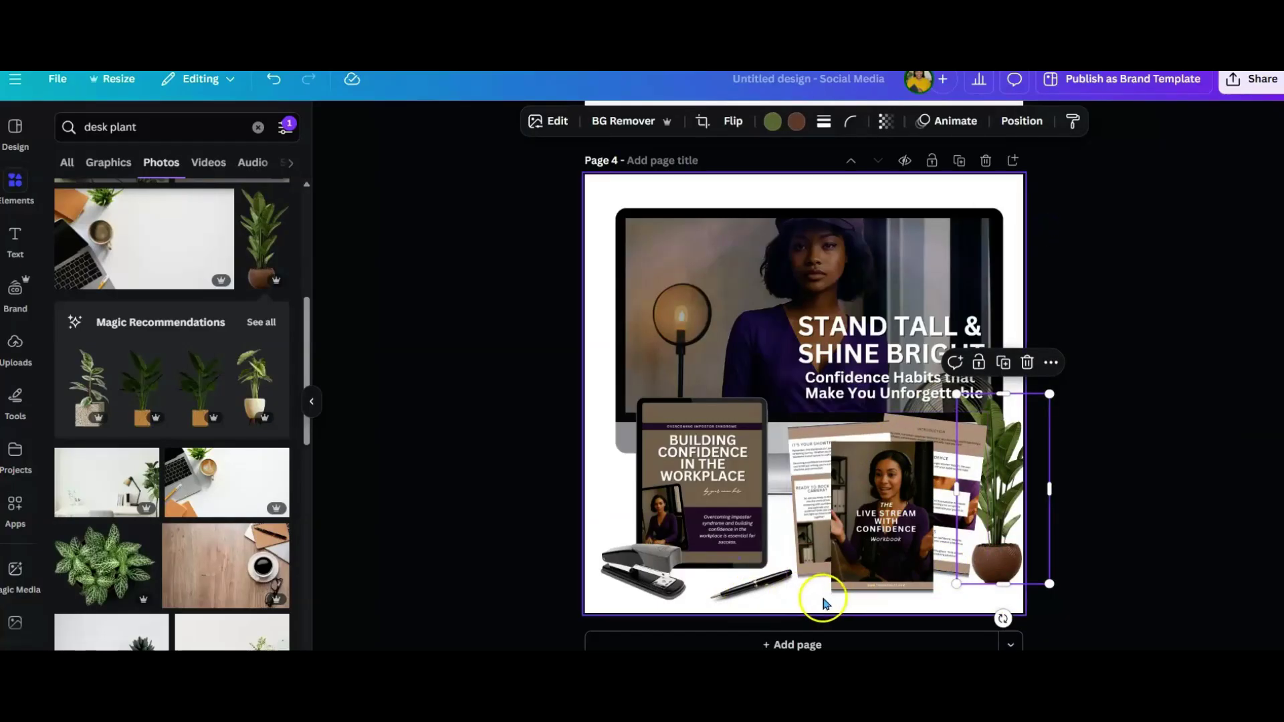
pyautogui.rightClick(786, 606)
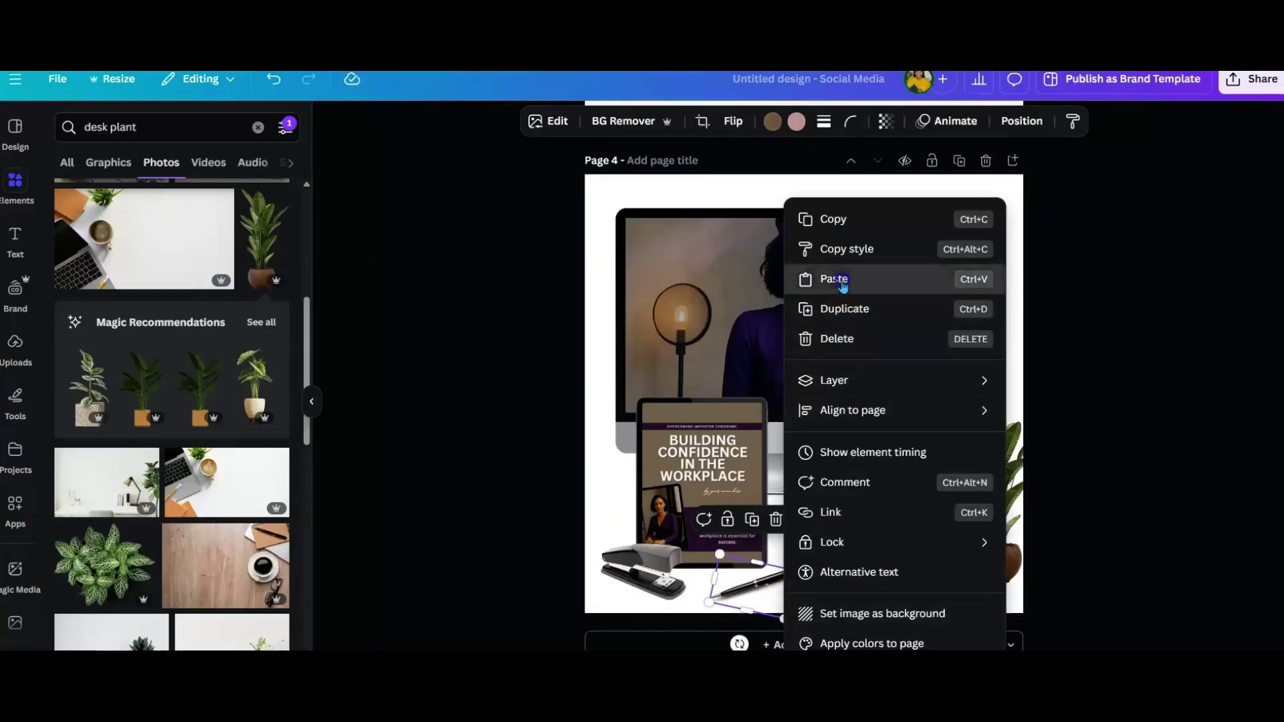
pyautogui.click(834, 279)
# Make the pasted plant smaller and place it between the tablet and the workbook
pyautogui.moveTo(1010, 522); pyautogui.dragTo(789, 548)
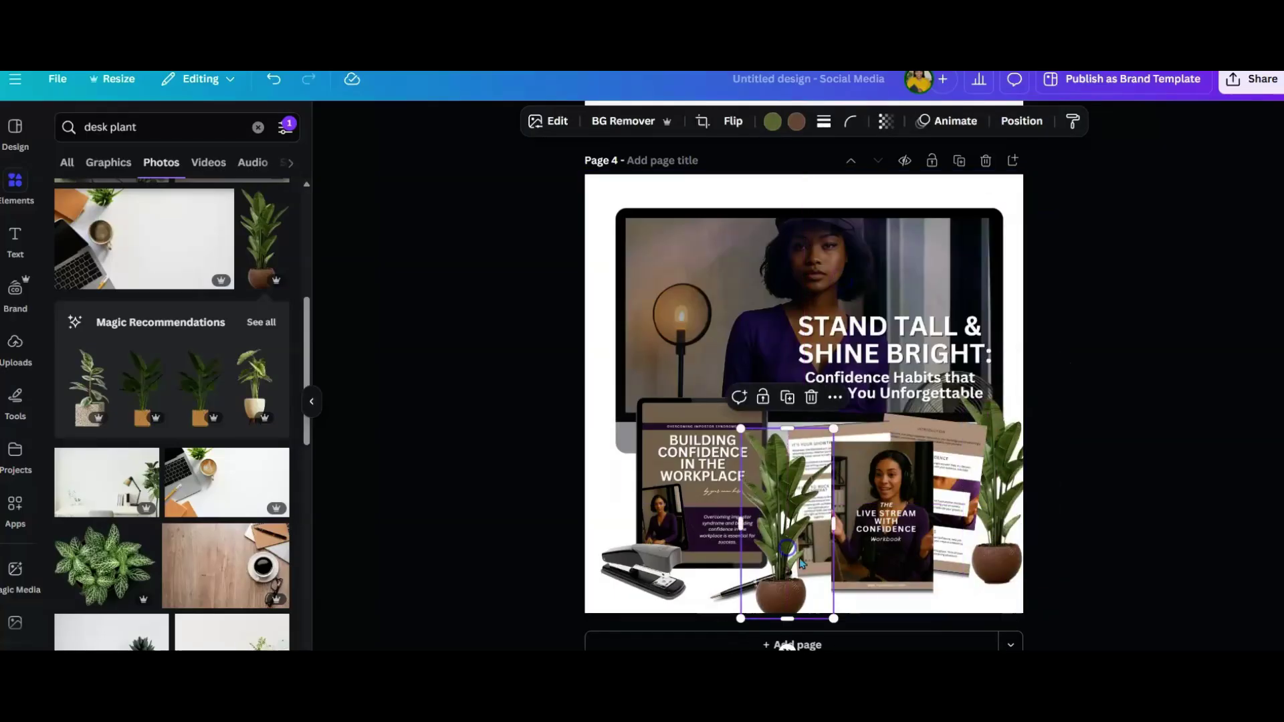
pyautogui.moveTo(834, 611); pyautogui.dragTo(717, 590)
pyautogui.click(784, 572)
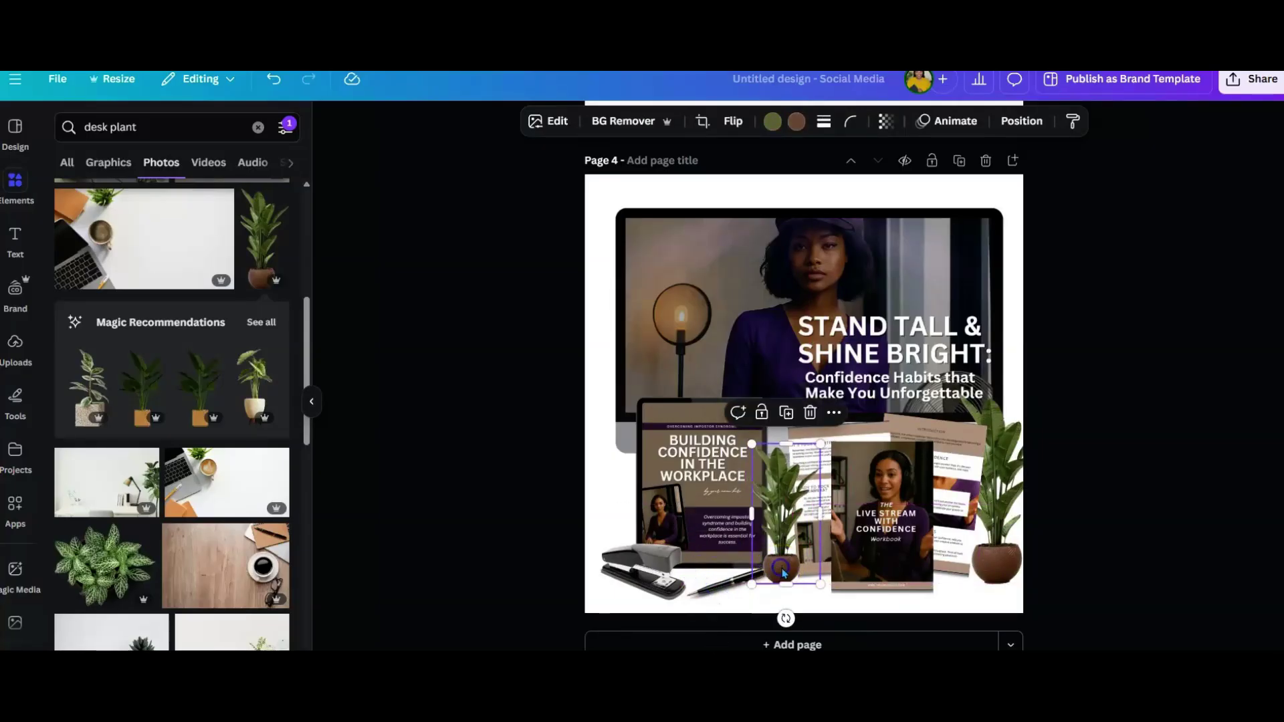
# Delete the original plant at the page's right edge and shift the workbook mockup right into the freed space
pyautogui.click(1000, 559)
pyautogui.press('Delete')
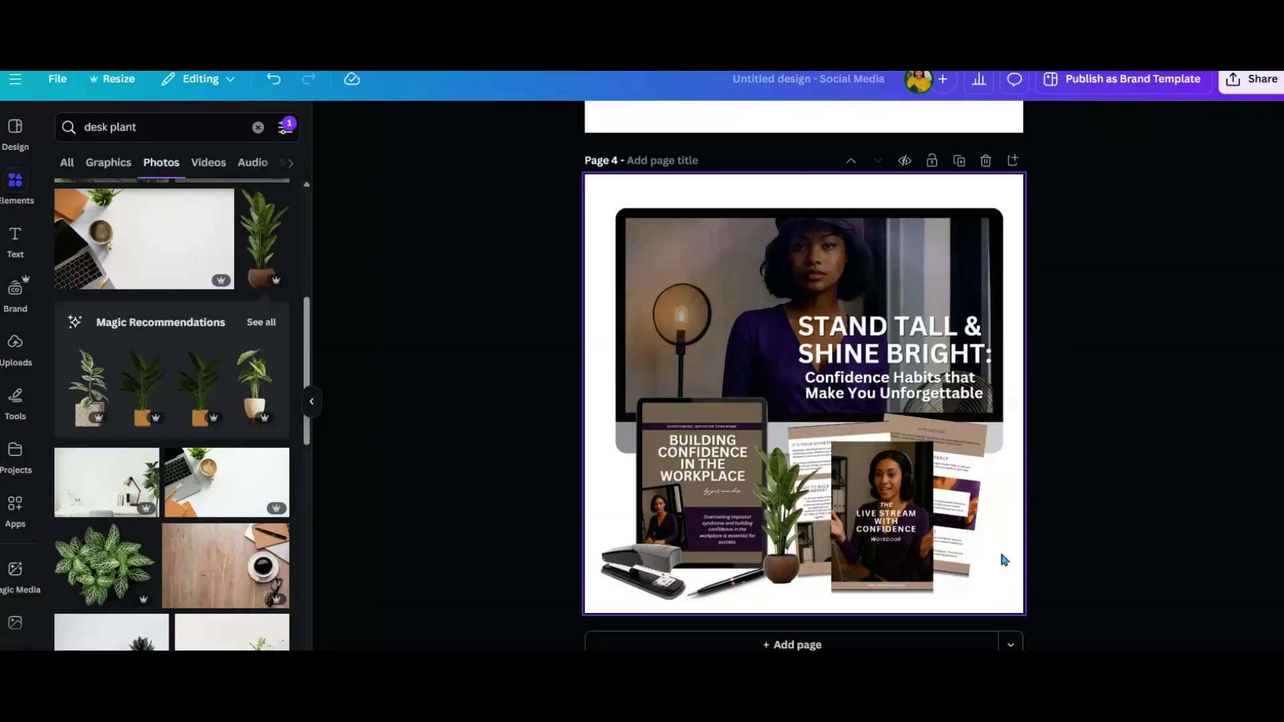
pyautogui.click(964, 505)
pyautogui.click(1006, 525)
pyautogui.moveTo(939, 519); pyautogui.dragTo(960, 519)
# Enlarge the remaining plant slightly and nudge it right into the gap between the tablet and the workbook
pyautogui.click(792, 549)
pyautogui.moveTo(818, 585); pyautogui.dragTo(824, 591)
pyautogui.moveTo(793, 542); pyautogui.dragTo(802, 540)
pyautogui.click(1048, 563)
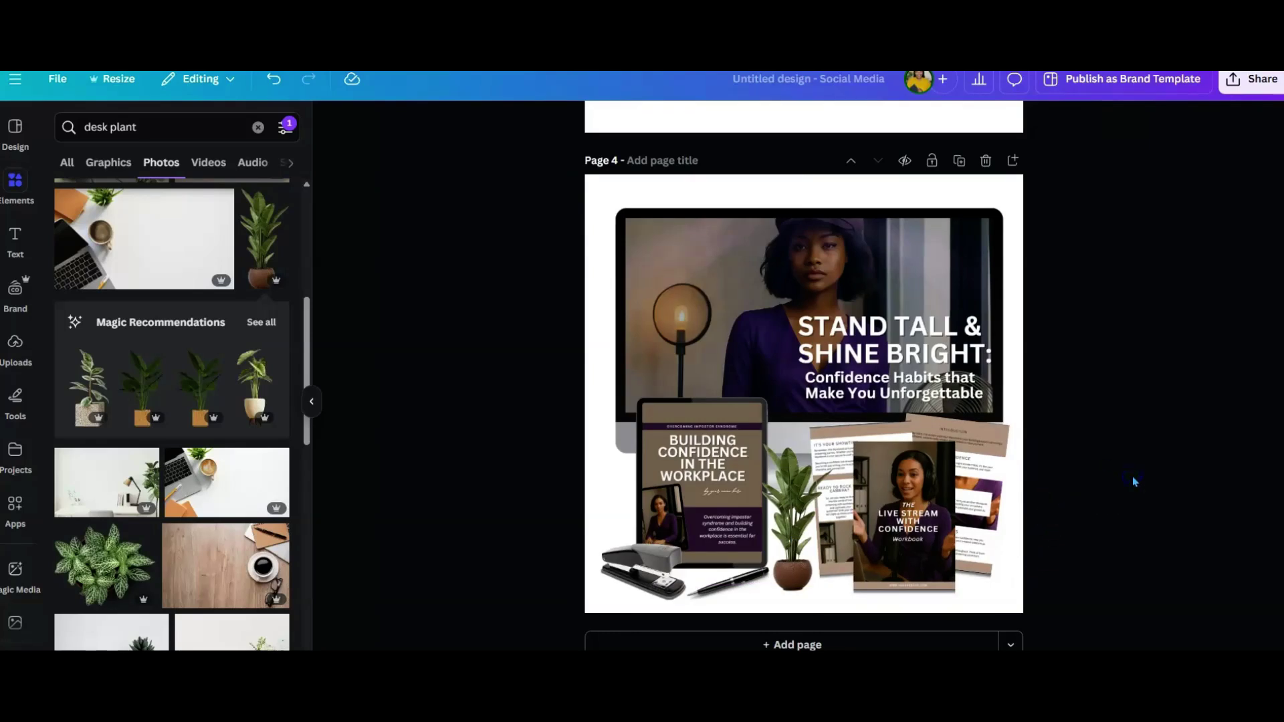
# Select all the mockups and props on page 4 and group them
pyautogui.moveTo(542, 176); pyautogui.dragTo(1114, 615)
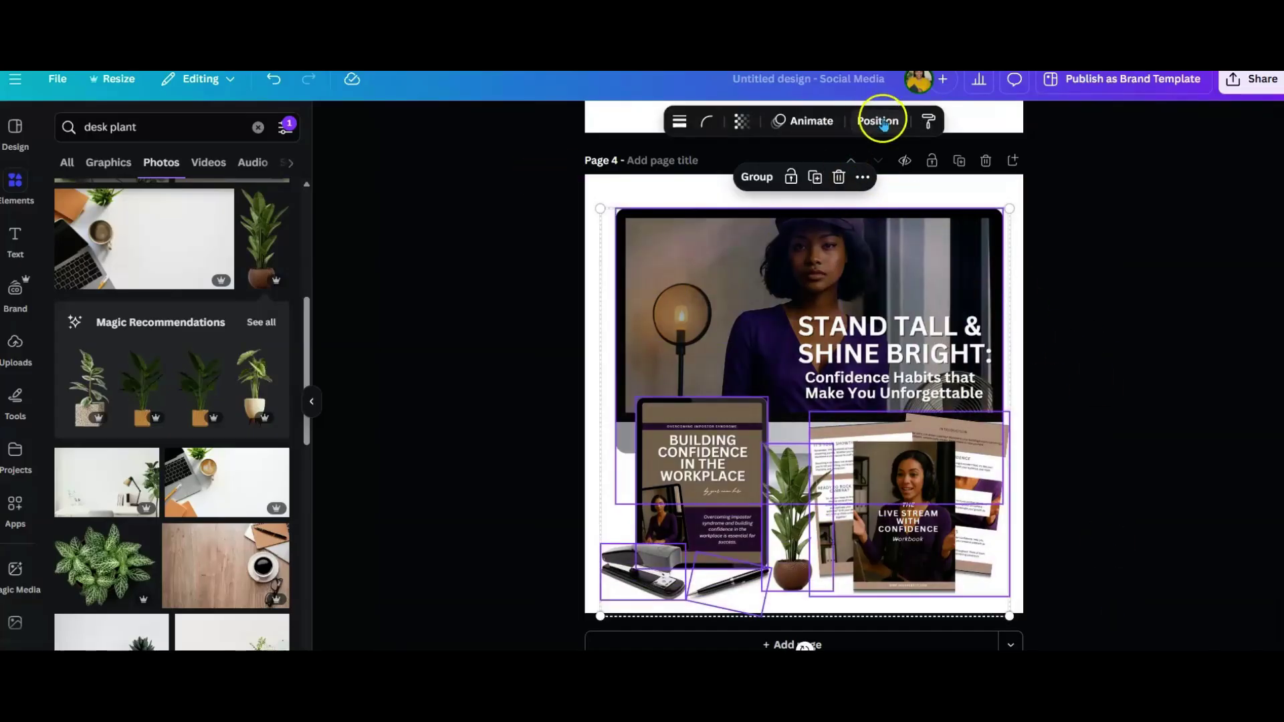
pyautogui.click(755, 178)
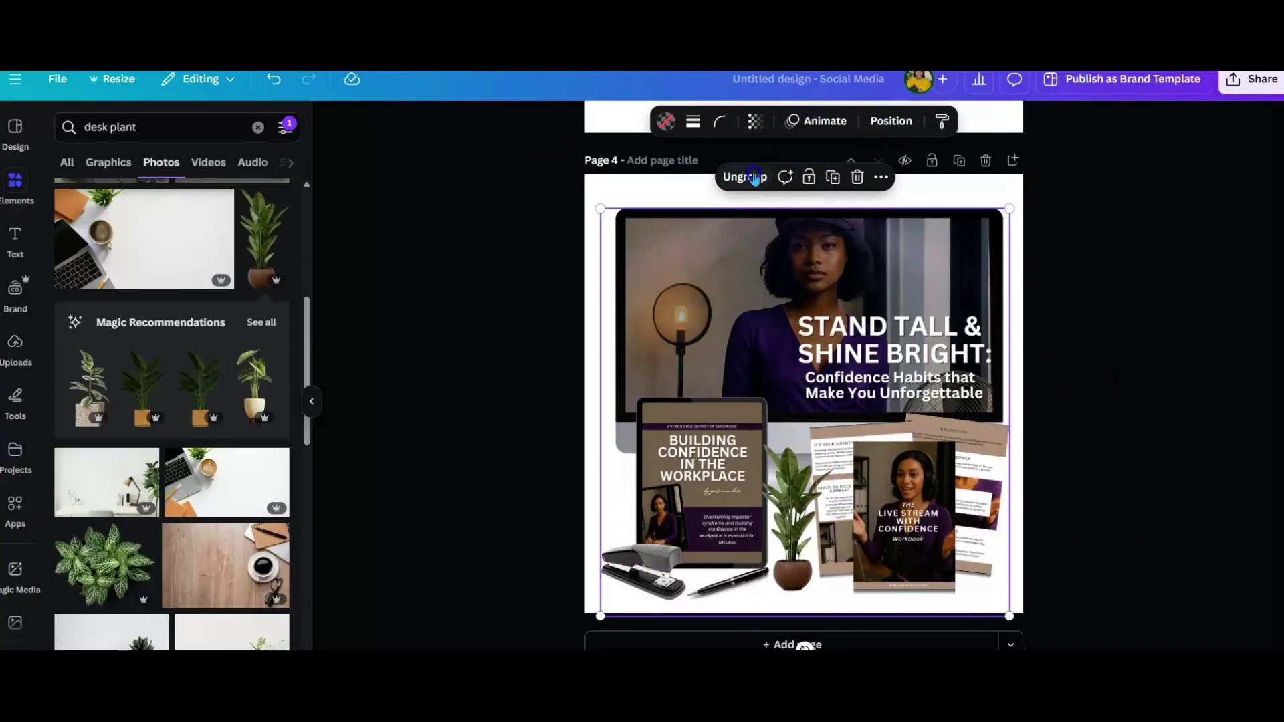
pyautogui.click(1070, 298)
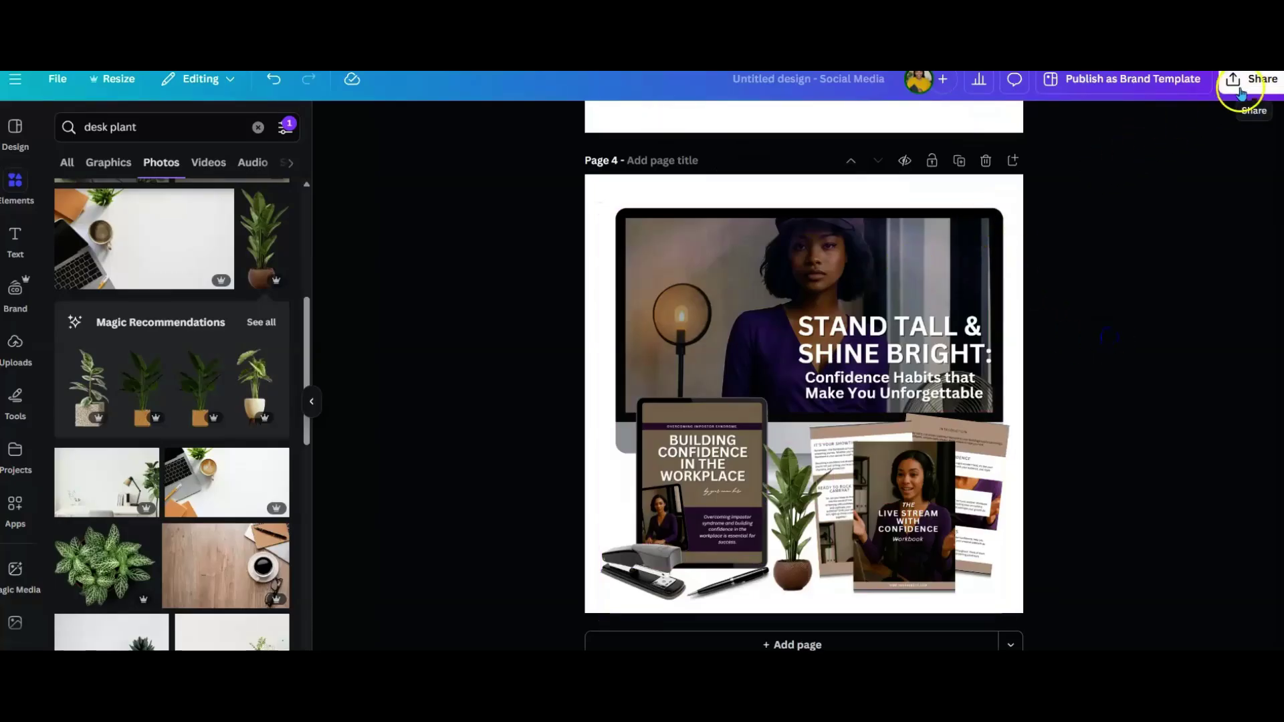
# Download only the current page 4 as a PNG with a transparent background
pyautogui.click(1254, 79)
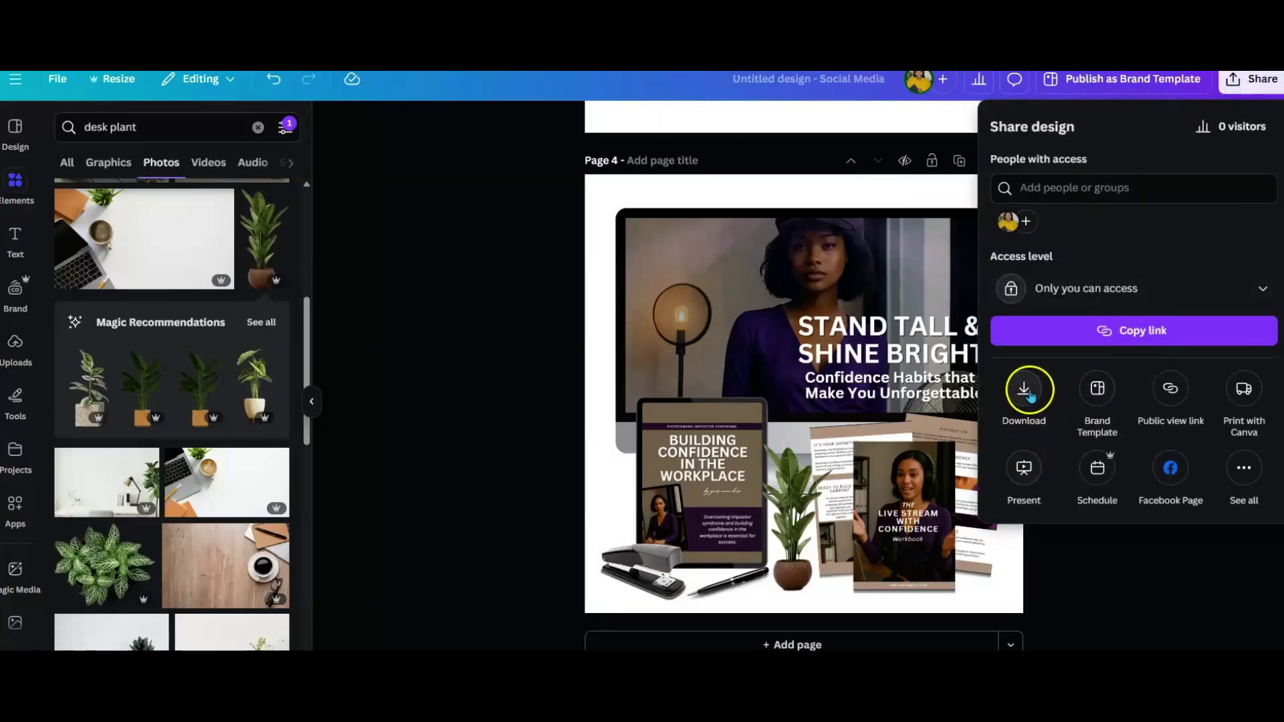
pyautogui.click(1024, 395)
pyautogui.click(1261, 393)
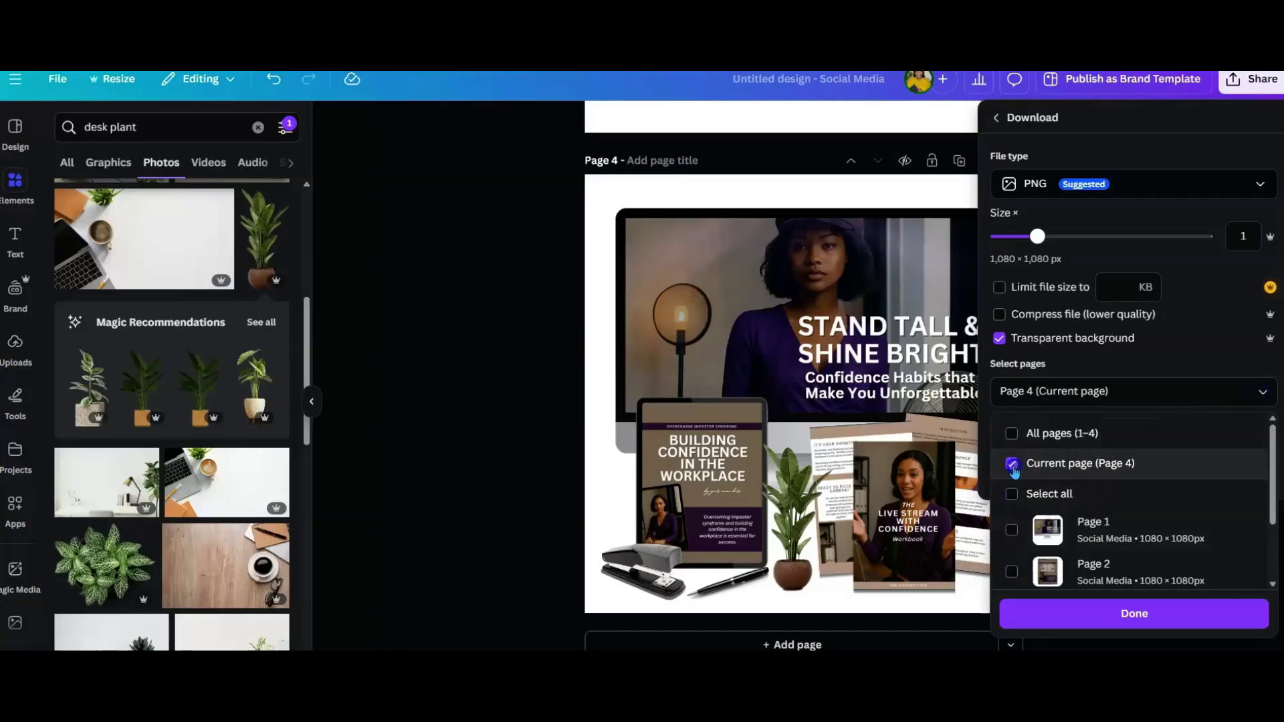
pyautogui.click(1097, 613)
pyautogui.click(1127, 469)
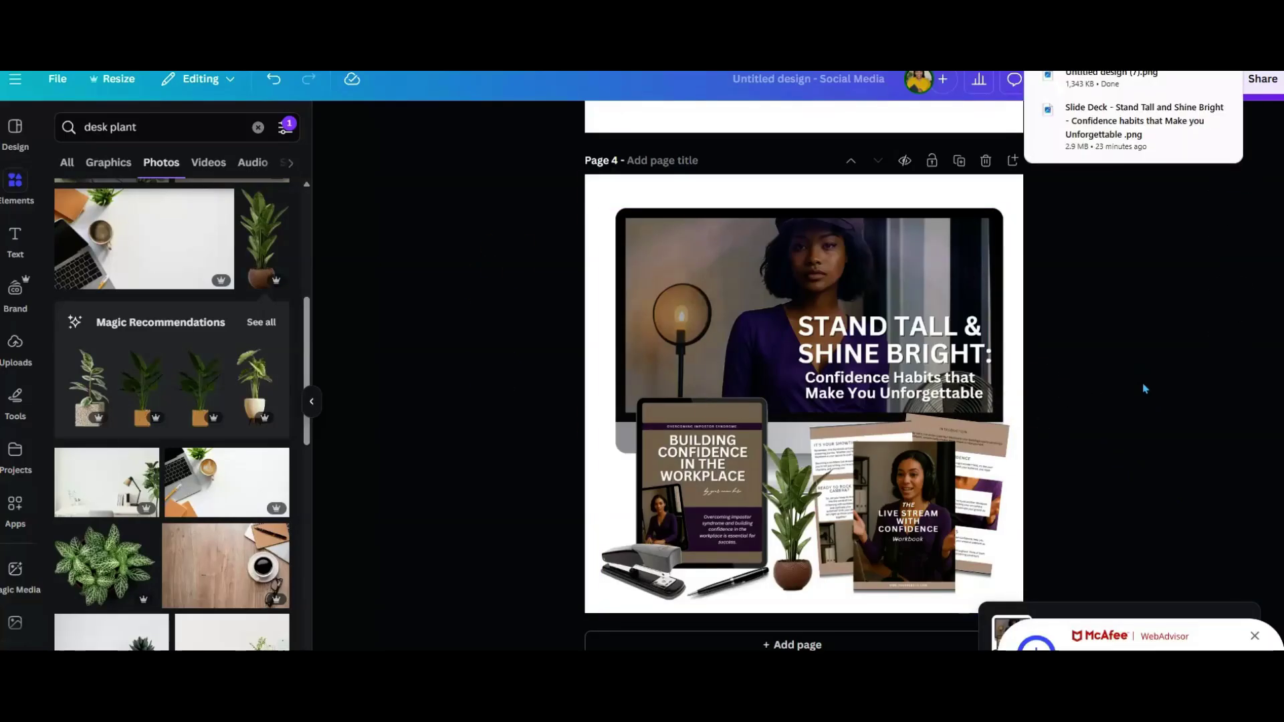
# Switch to the green and yellow online course flyer design and delete the photo of the woman
pyautogui.click(1145, 391)
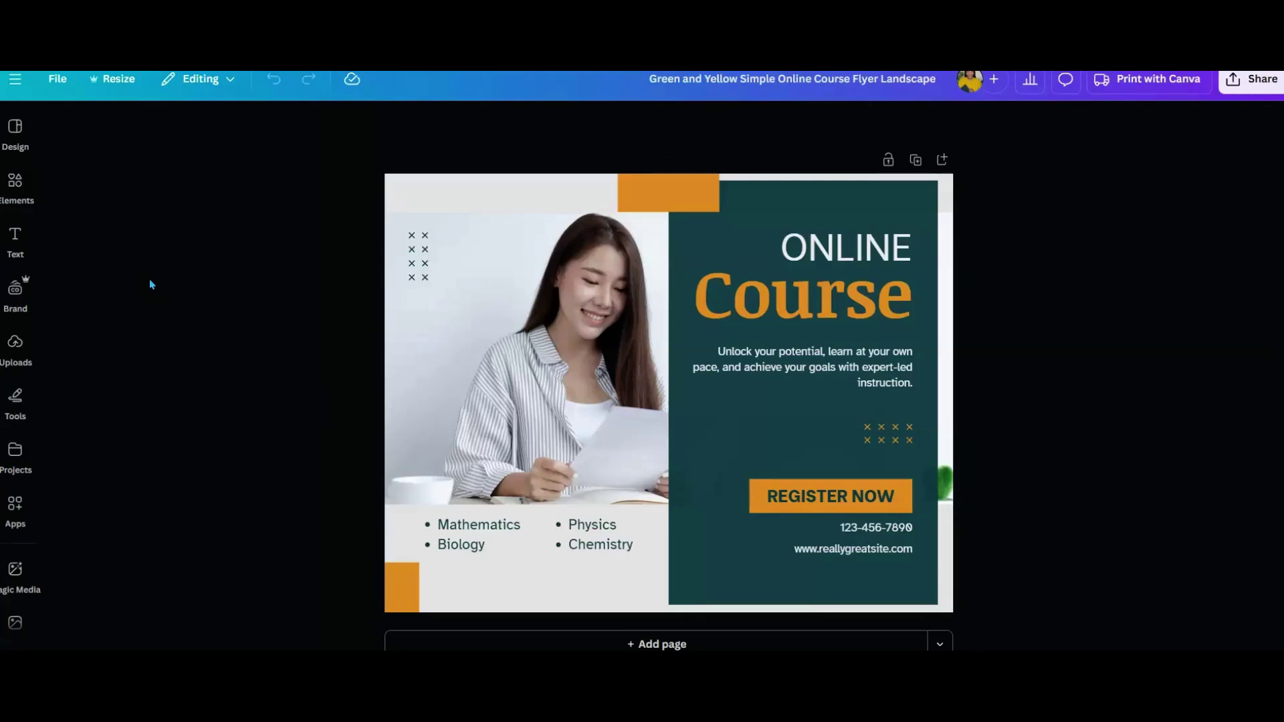
pyautogui.click(582, 311)
pyautogui.press('Delete')
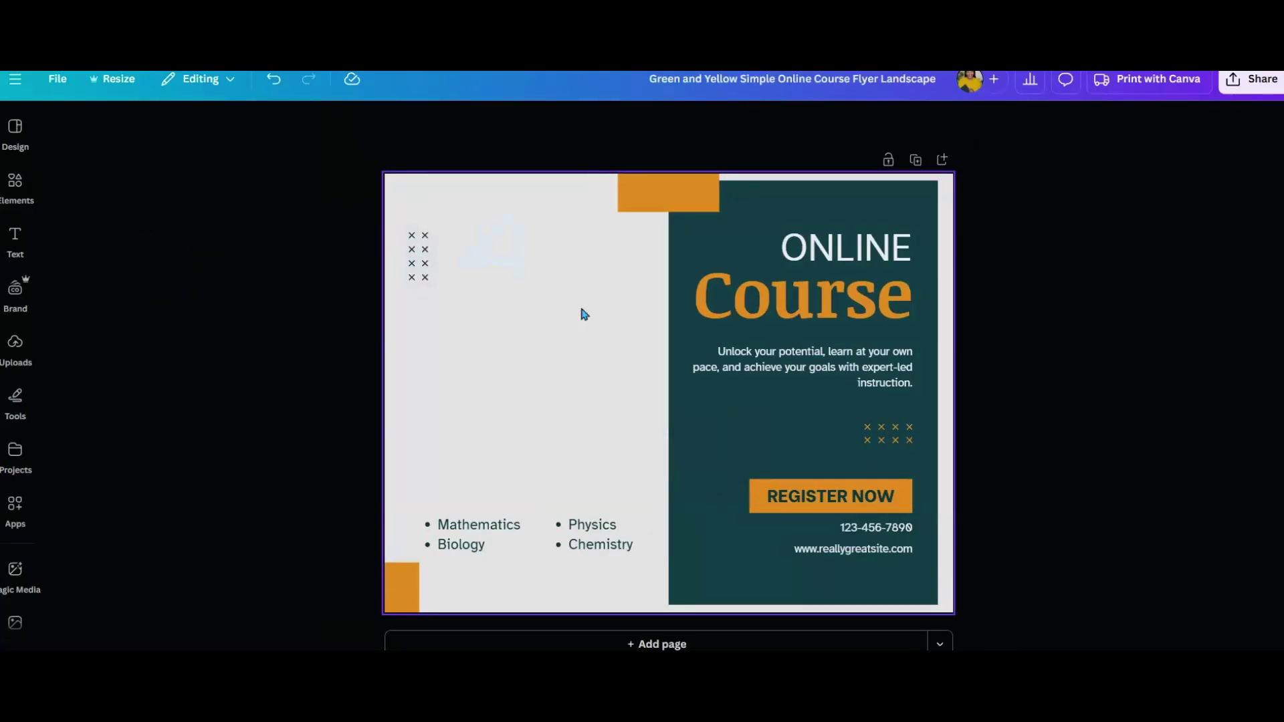
# Recolour the flyer's large dark teal panel with the green from the 2025 AM Brand Kit
pyautogui.click(647, 350)
pyautogui.click(707, 219)
pyautogui.click(770, 202)
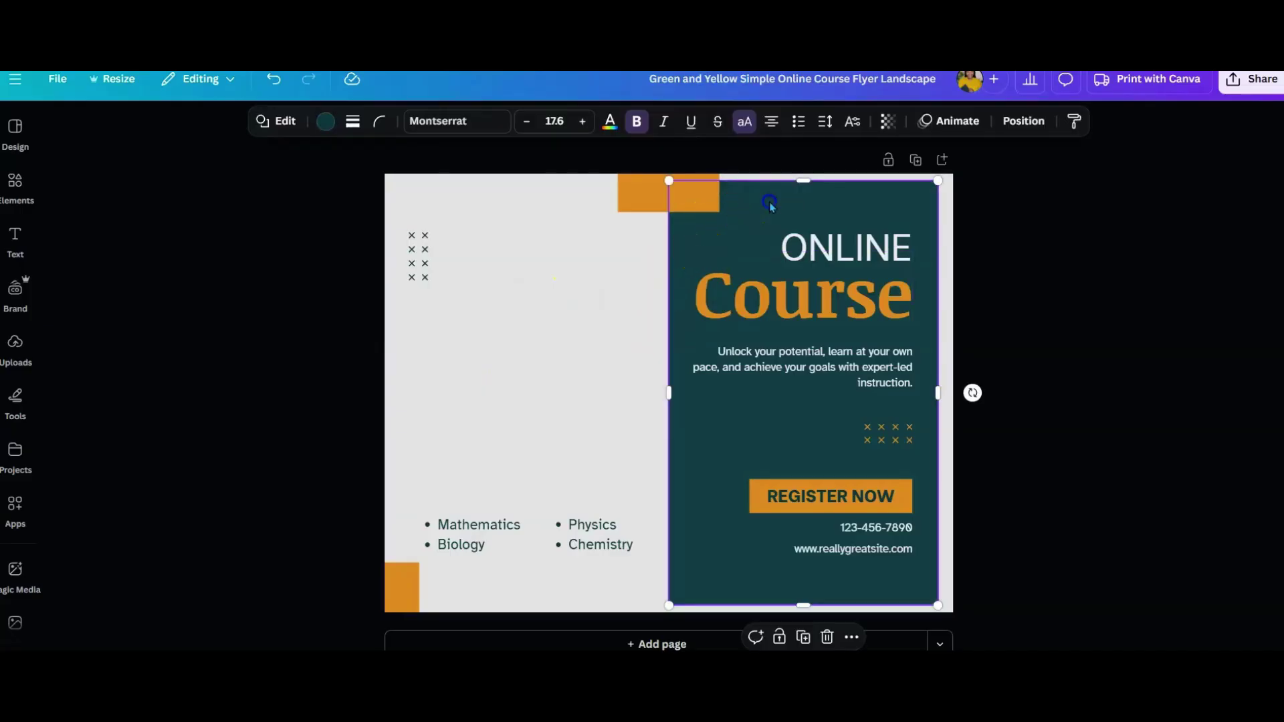
pyautogui.click(326, 121)
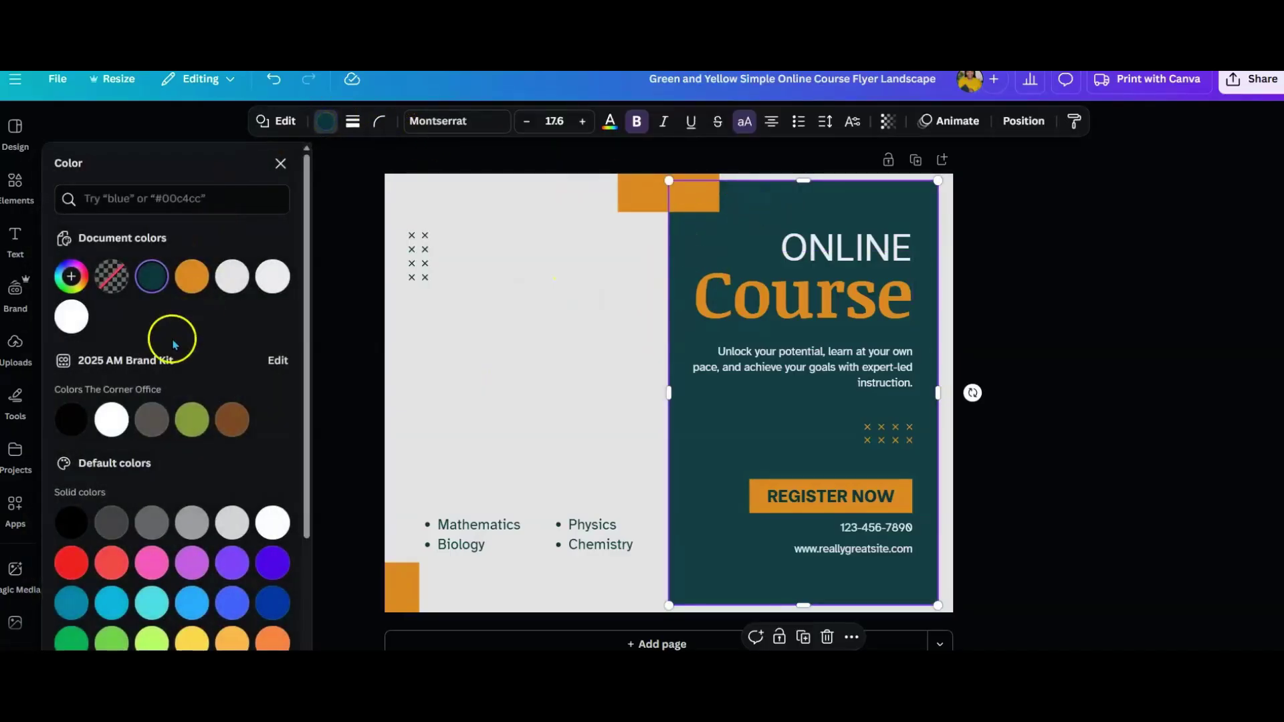
pyautogui.click(190, 410)
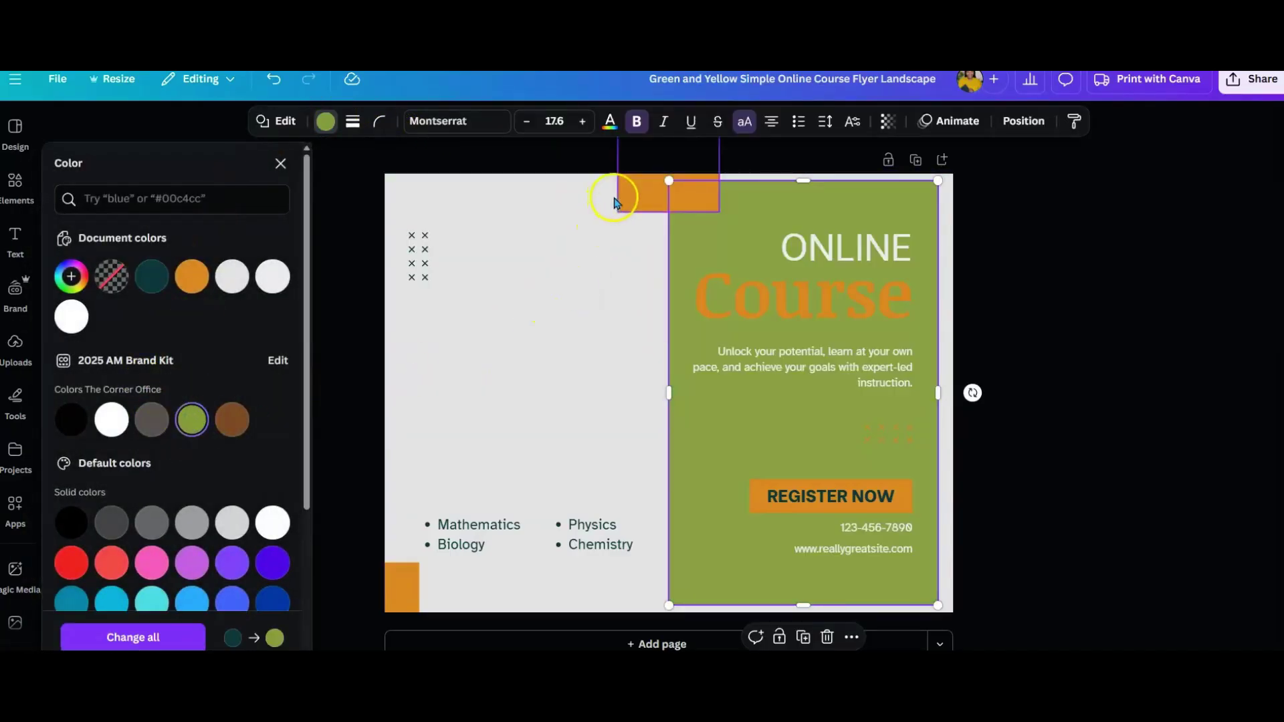
# Recolour the orange rectangle at the flyer's upper edge black and apply the change to all matching orange elements
pyautogui.click(630, 195)
pyautogui.click(71, 419)
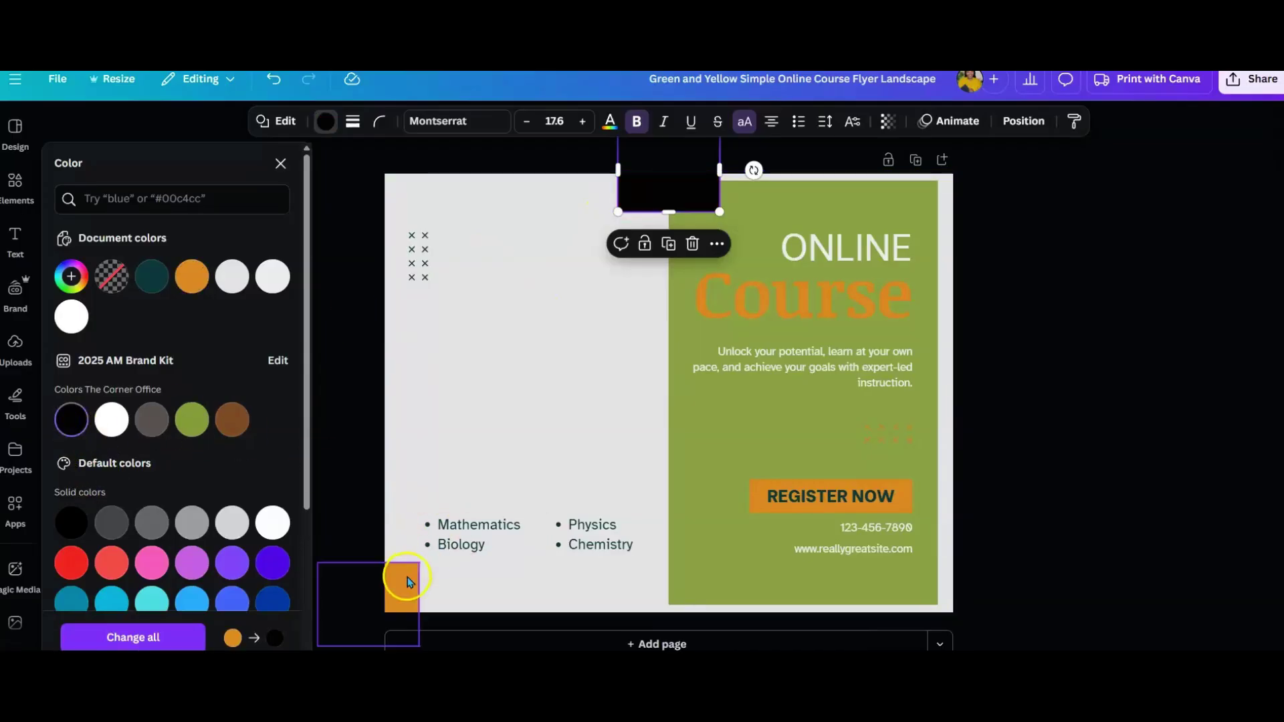
pyautogui.click(135, 634)
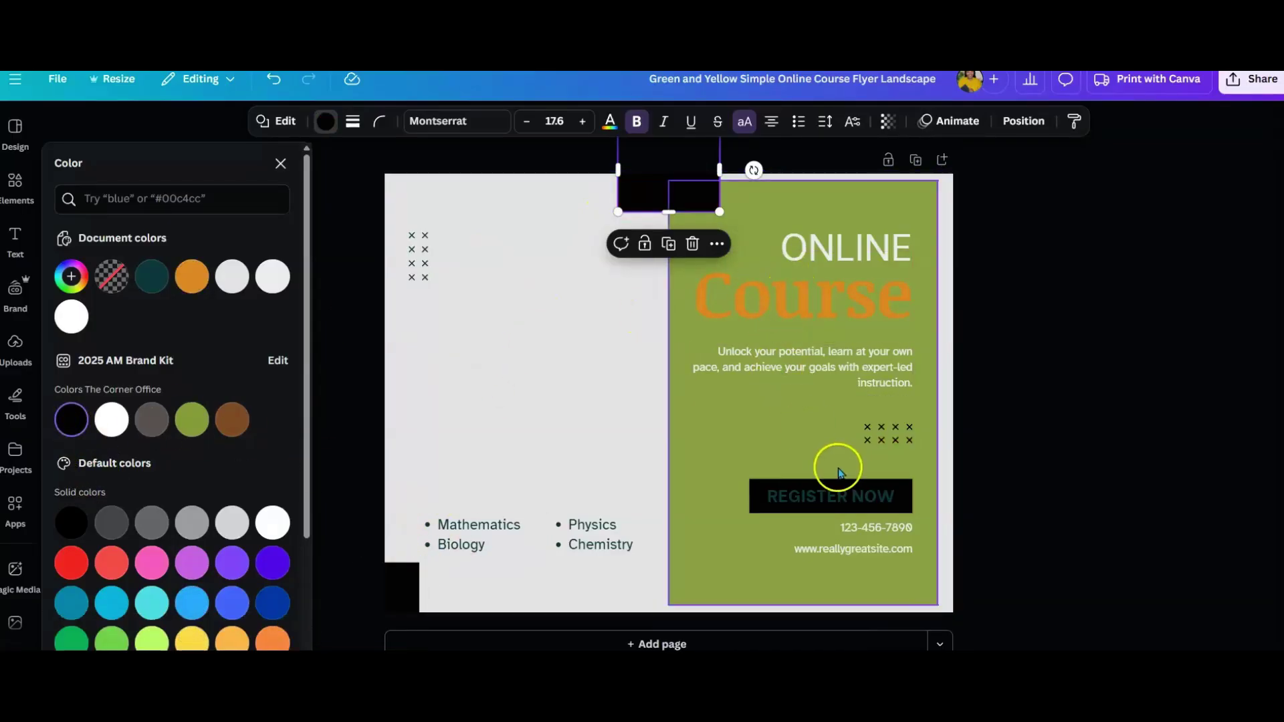
# Replace the "Course" heading text with "Confidence"
pyautogui.click(862, 315)
pyautogui.click(861, 243)
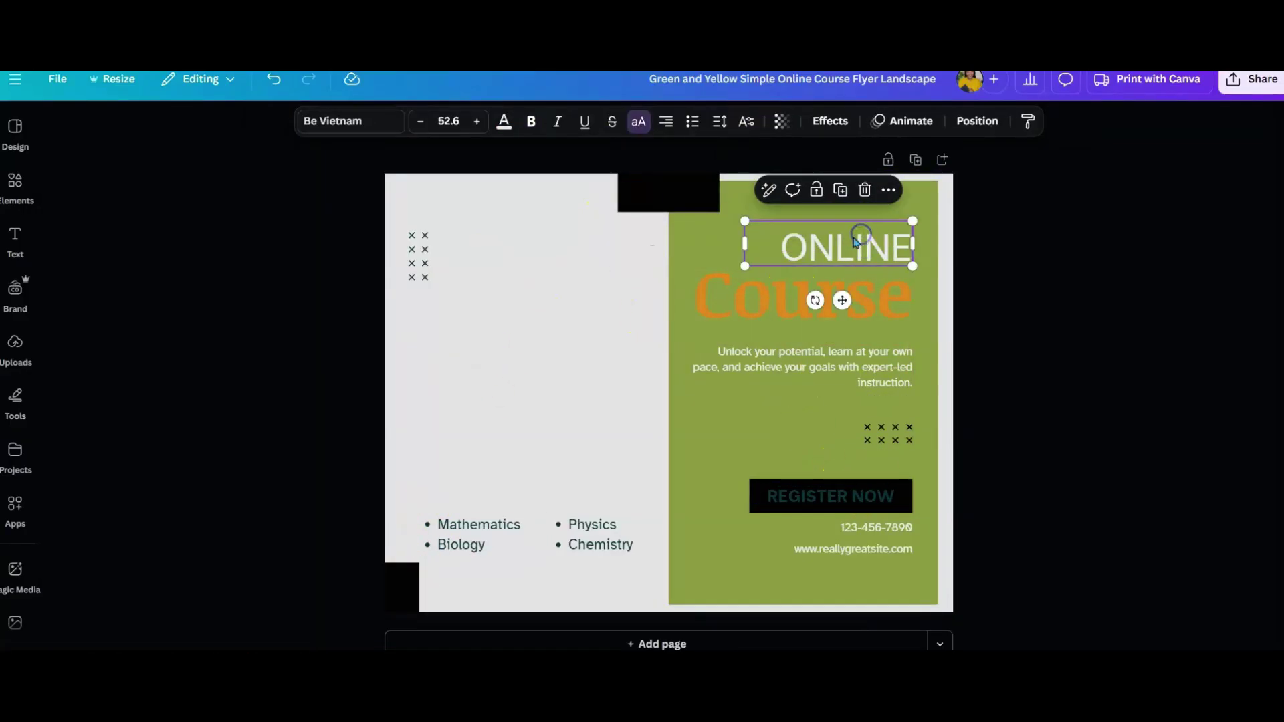
pyautogui.doubleClick(818, 249)
pyautogui.click(784, 246)
pyautogui.click(746, 301)
pyautogui.doubleClick(694, 294)
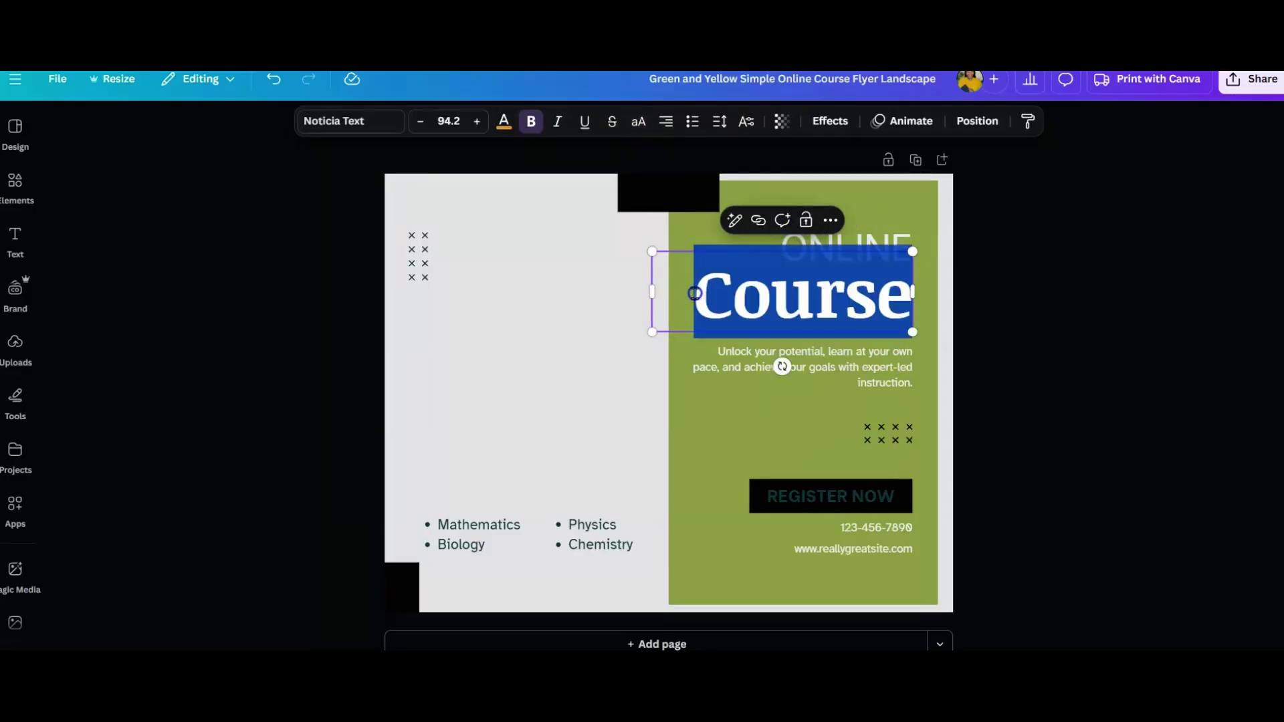
pyautogui.write('Cp')
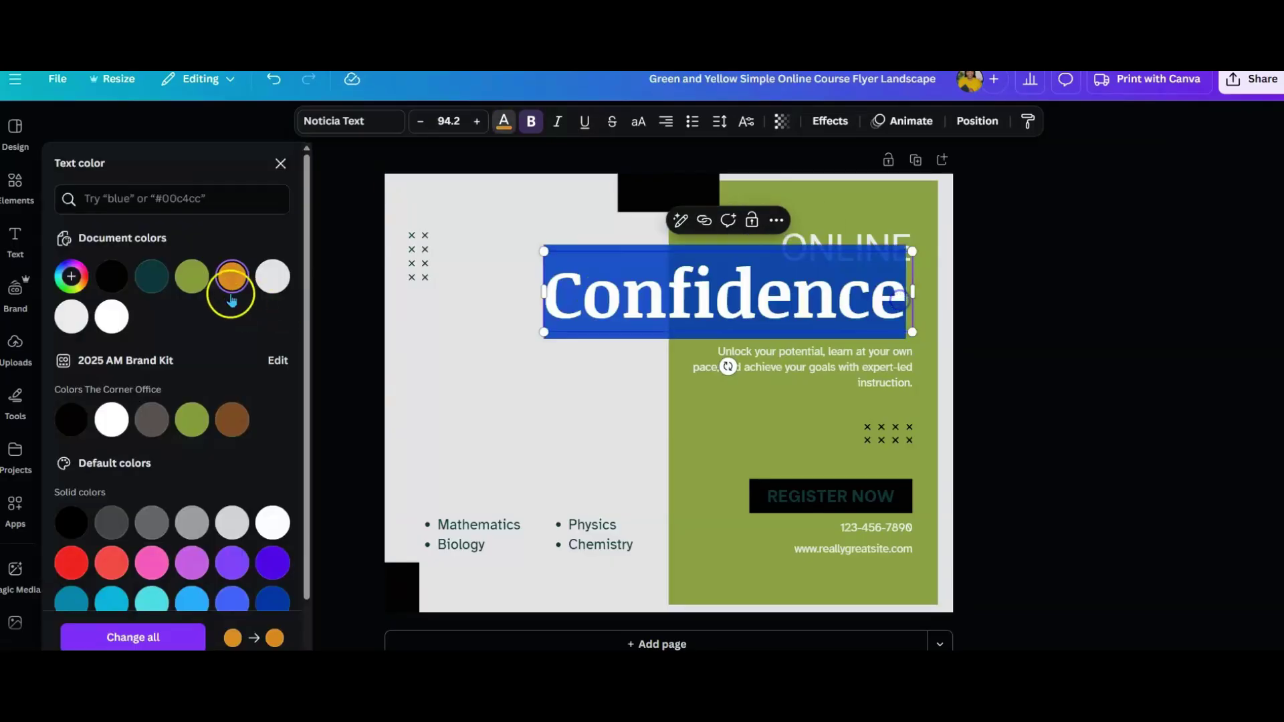
# Recolour the "Confidence" heading black, shrink it to about size 58.5 and fit it inside the green panel
pyautogui.click(115, 276)
pyautogui.click(493, 303)
pyautogui.click(574, 280)
pyautogui.moveTo(542, 252); pyautogui.dragTo(685, 269)
pyautogui.moveTo(755, 306); pyautogui.dragTo(754, 287)
# Move the "ONLINE" text below the "Confidence" heading and raise the heading toward the top of the green panel
pyautogui.click(880, 232)
pyautogui.moveTo(880, 233); pyautogui.dragTo(886, 315)
pyautogui.click(716, 281)
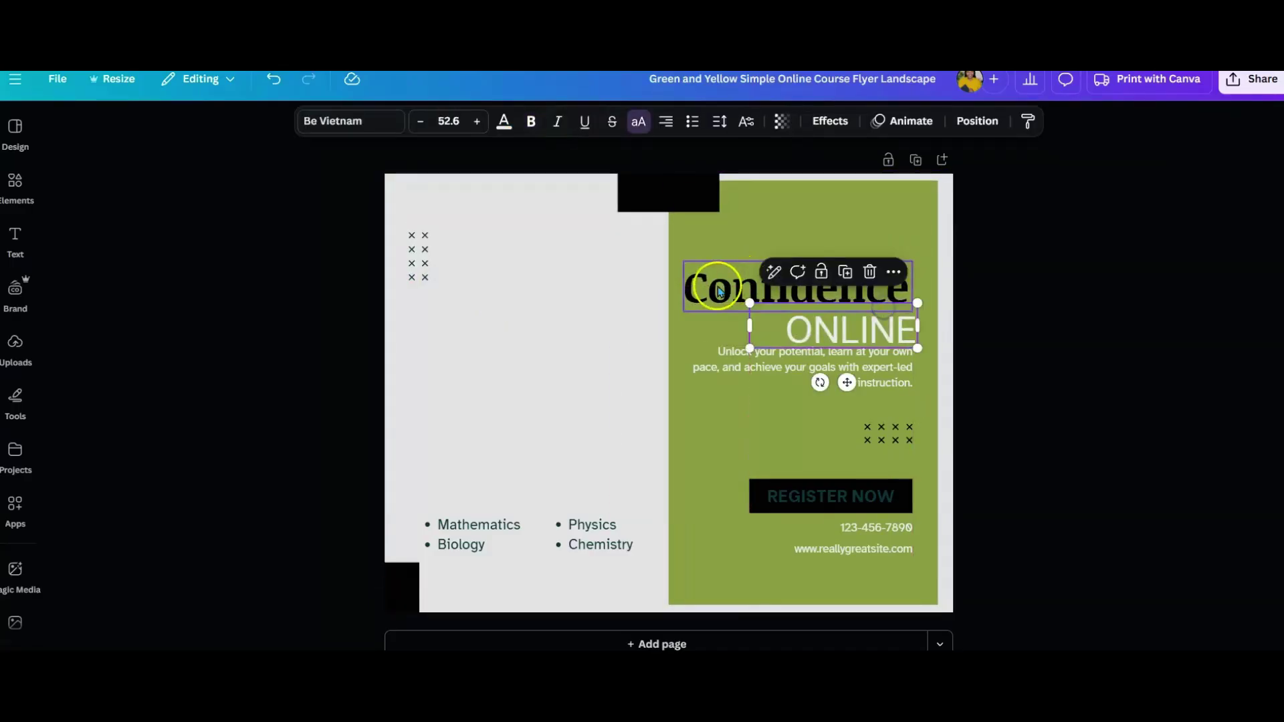
pyautogui.moveTo(716, 281); pyautogui.dragTo(716, 237)
# Set the "Confidence" heading to uppercase, widen its text box to fit one line and centre it on the green panel
pyautogui.click(638, 121)
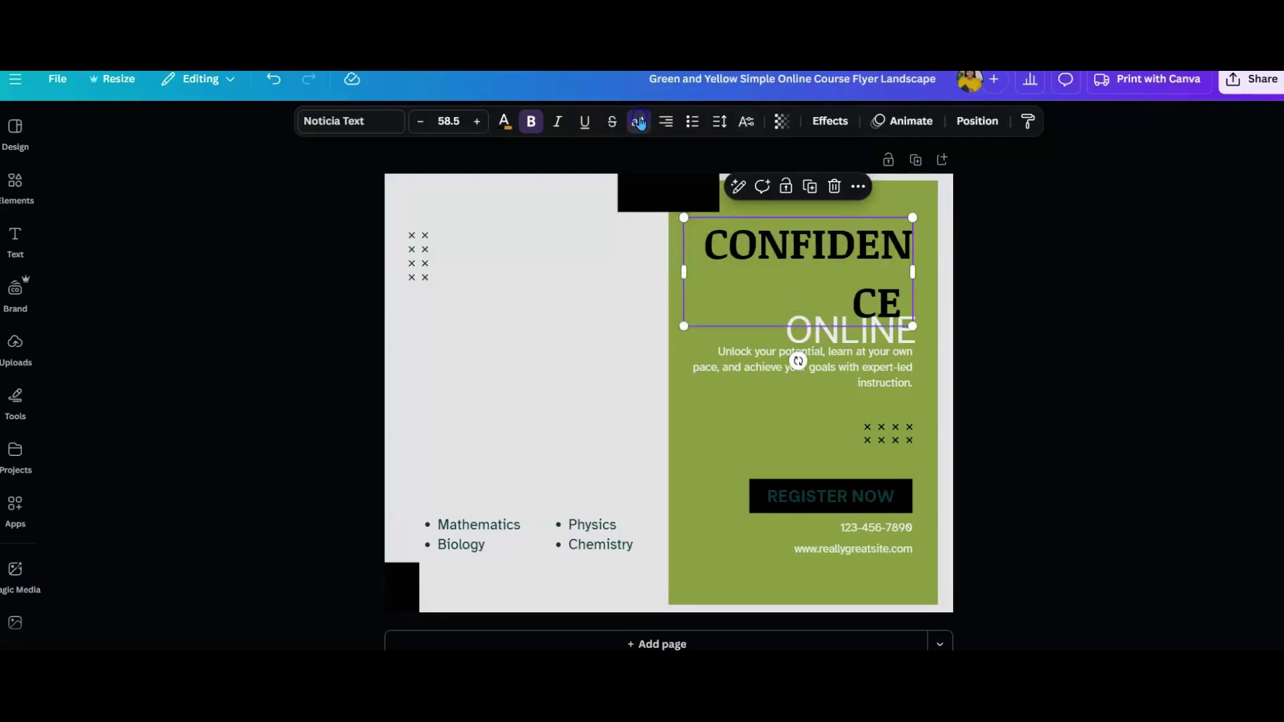
pyautogui.moveTo(689, 272); pyautogui.dragTo(639, 274)
pyautogui.moveTo(707, 260); pyautogui.dragTo(736, 262)
# Move "ONLINE" directly under the heading, change it to "ONLINE COURSE" and shrink it to fit the green panel
pyautogui.moveTo(777, 331); pyautogui.dragTo(783, 284)
pyautogui.doubleClick(782, 285)
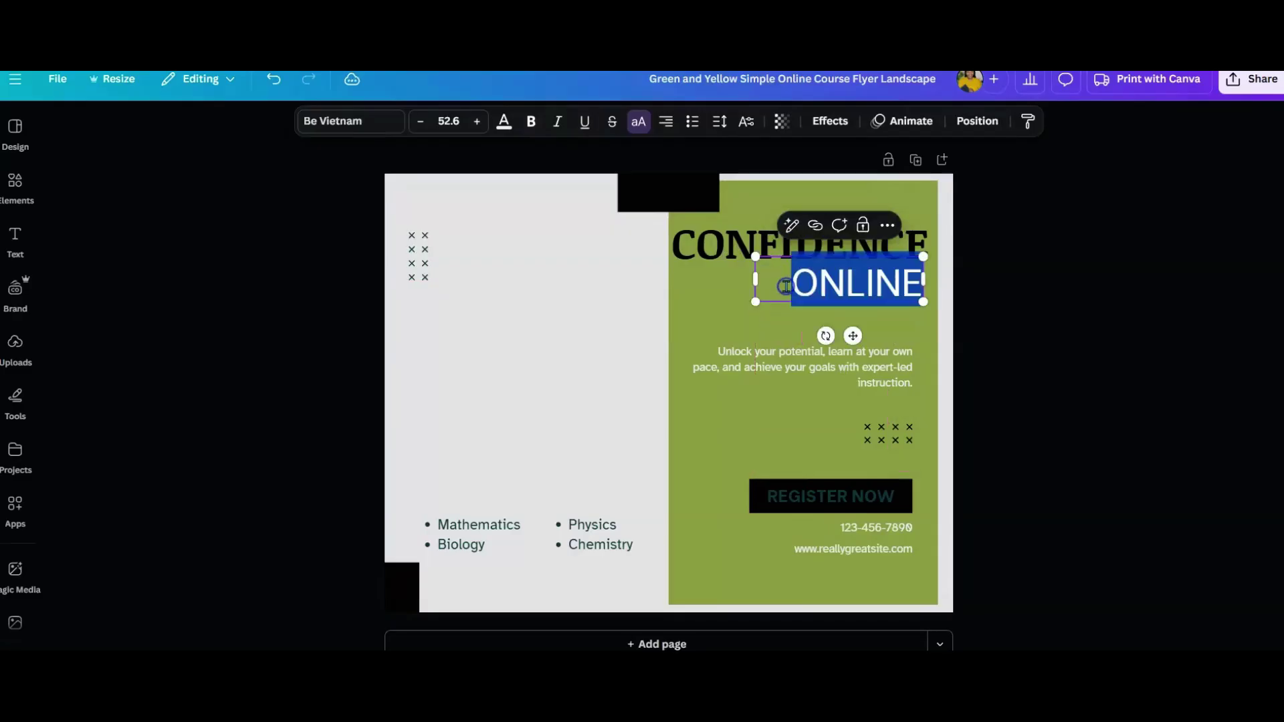
pyautogui.write('P')
pyautogui.hotkey('ctrl', 'z')
pyautogui.moveTo(751, 307); pyautogui.dragTo(625, 258)
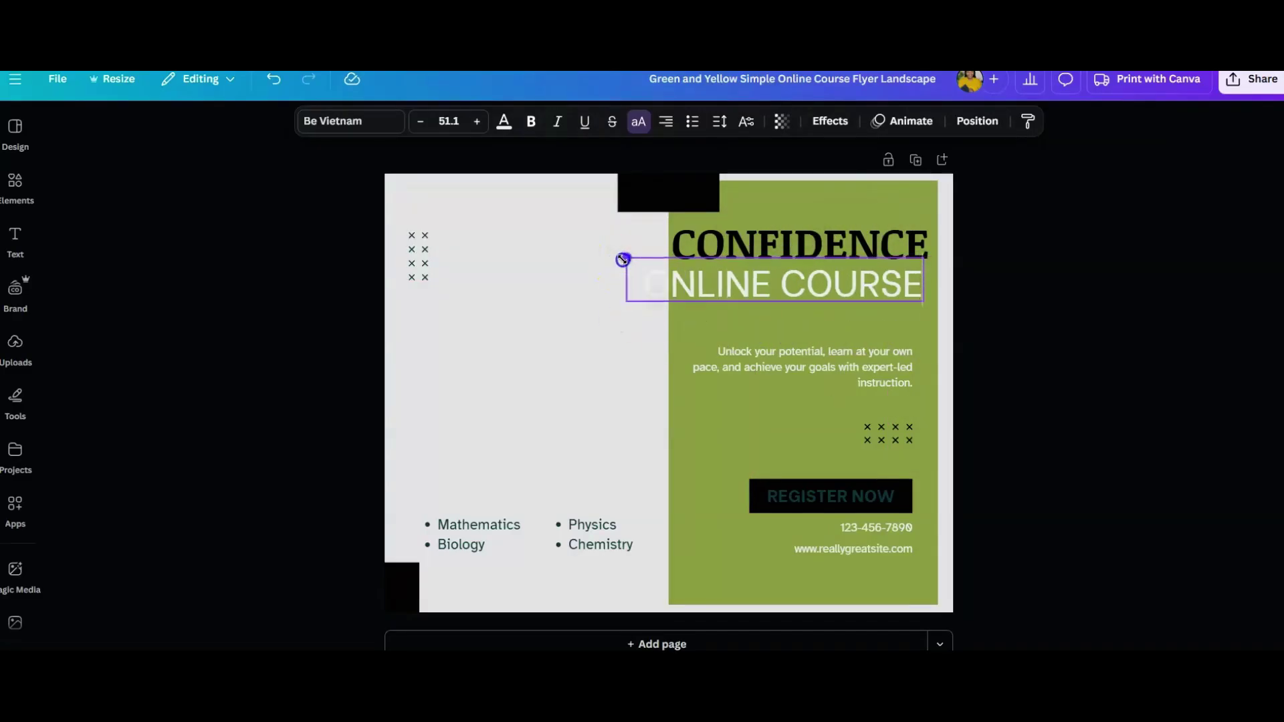
# Delete the bulleted lists of school subjects from the flyer's grey area
pyautogui.click(555, 390)
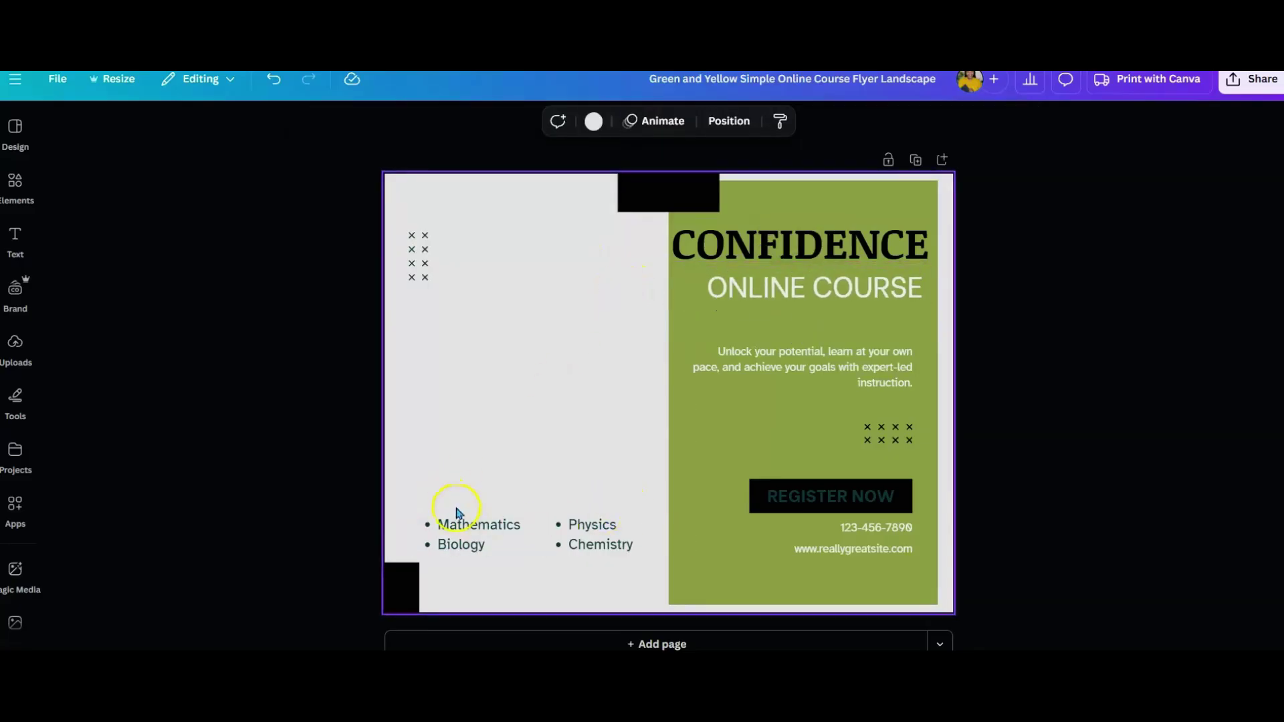
pyautogui.press('Escape')
# Upload the exported mockup image "Untitled design (7)" from the computer
pyautogui.click(15, 343)
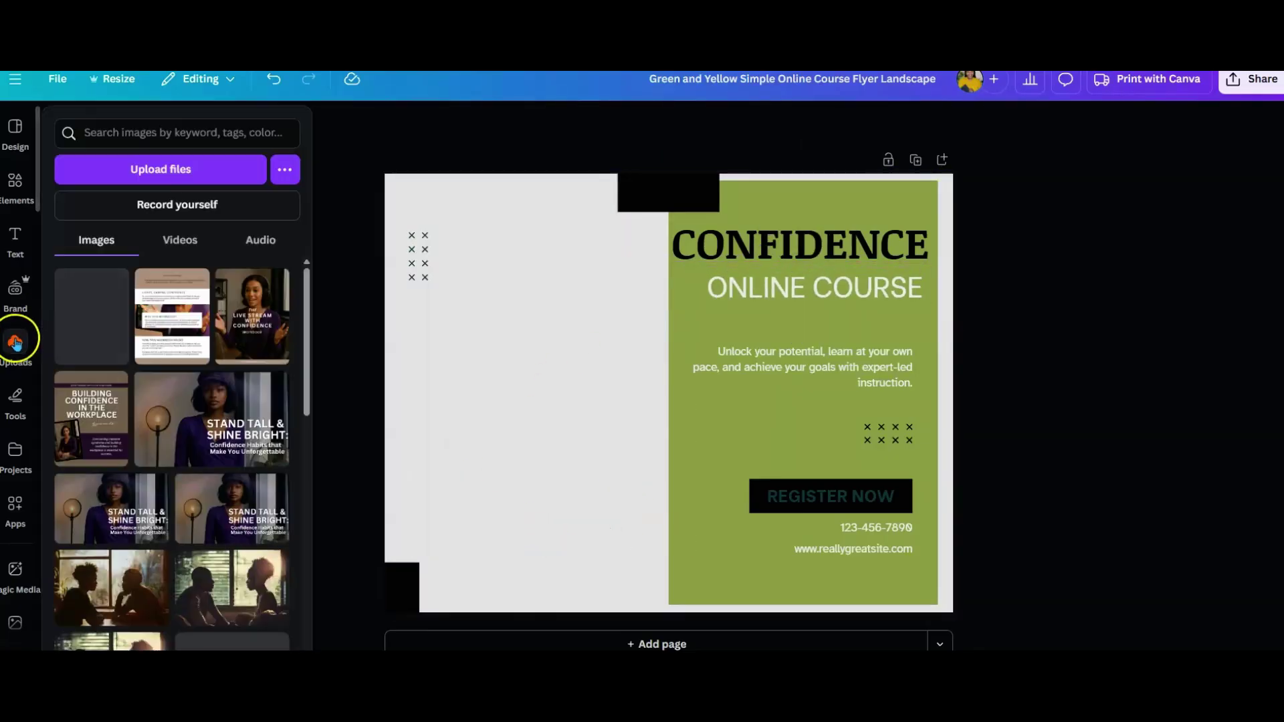
pyautogui.click(137, 167)
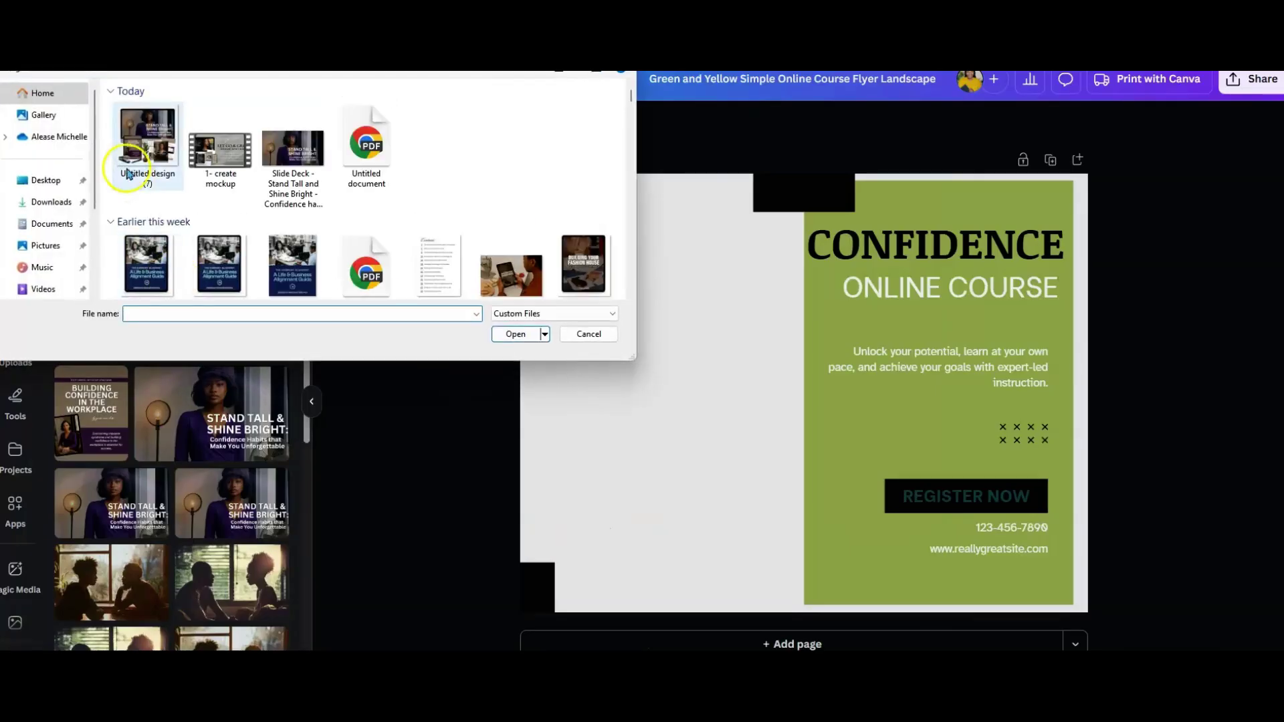
pyautogui.click(128, 174)
pyautogui.click(514, 337)
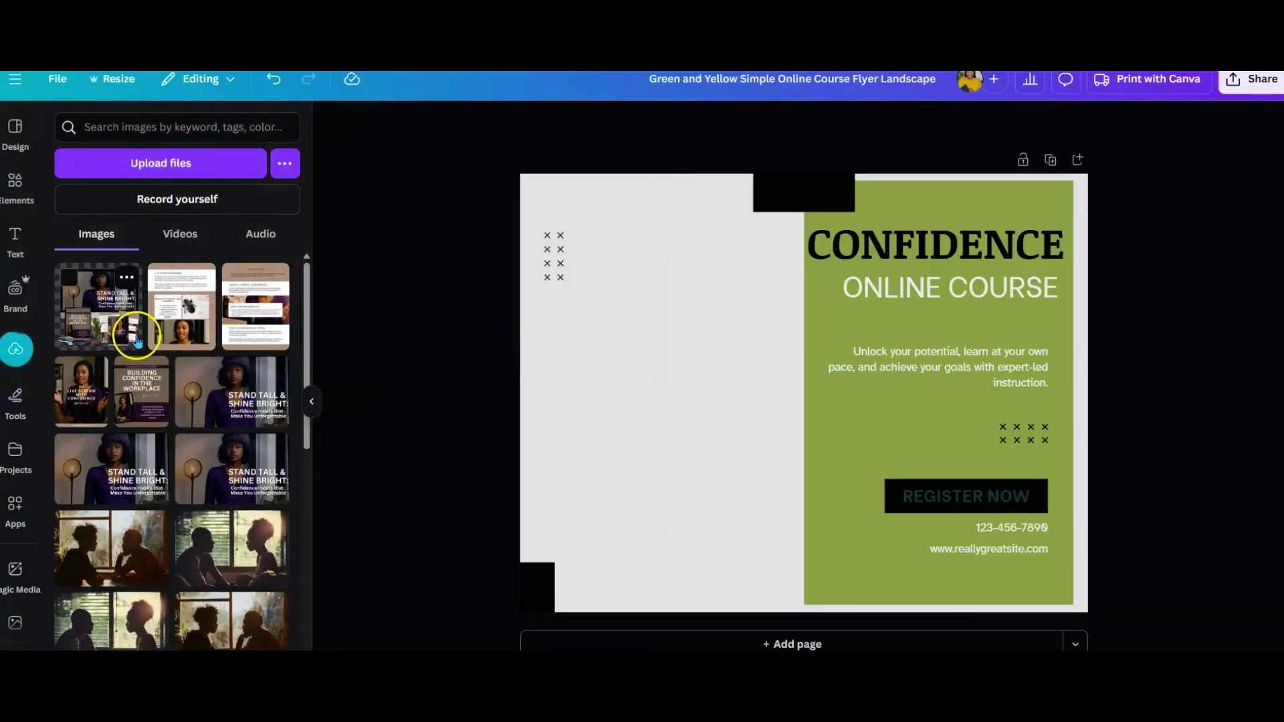
# Add the uploaded mockup image to the flyer, resize it and position it over the grey area beside the green panel
pyautogui.click(137, 341)
pyautogui.moveTo(823, 535); pyautogui.dragTo(849, 545)
pyautogui.moveTo(745, 454); pyautogui.dragTo(738, 453)
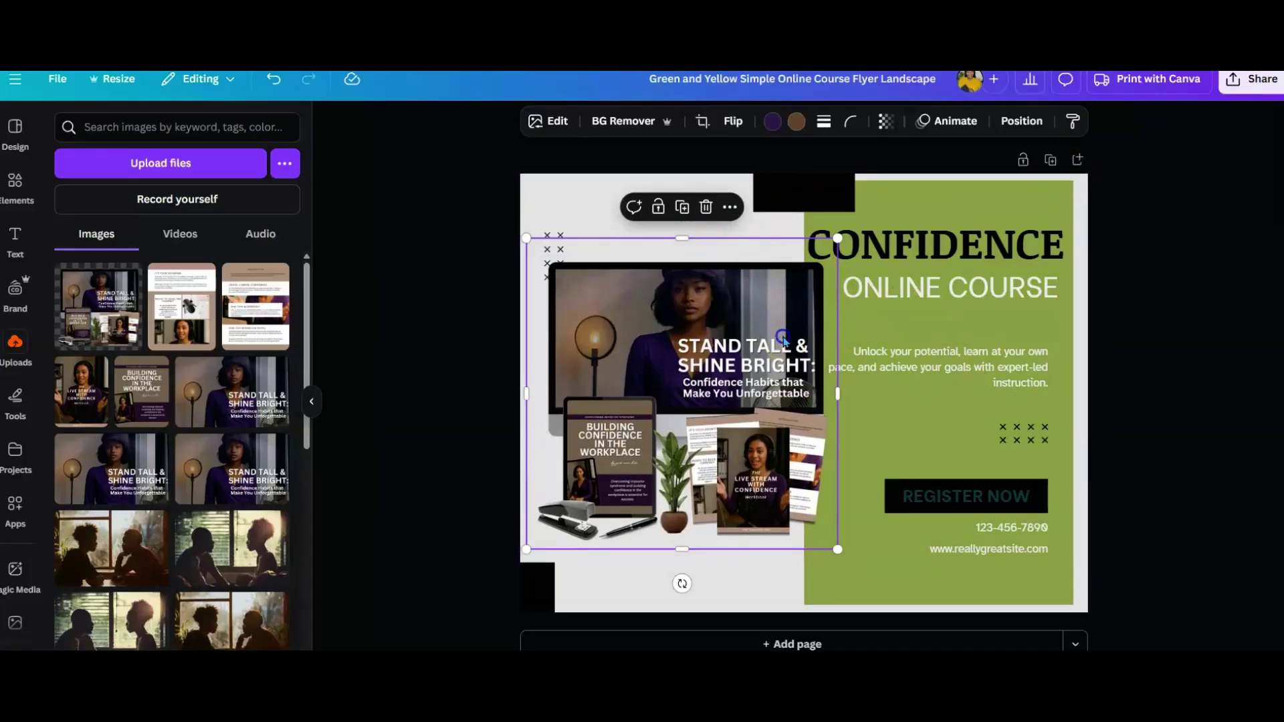
pyautogui.moveTo(784, 338); pyautogui.dragTo(784, 345)
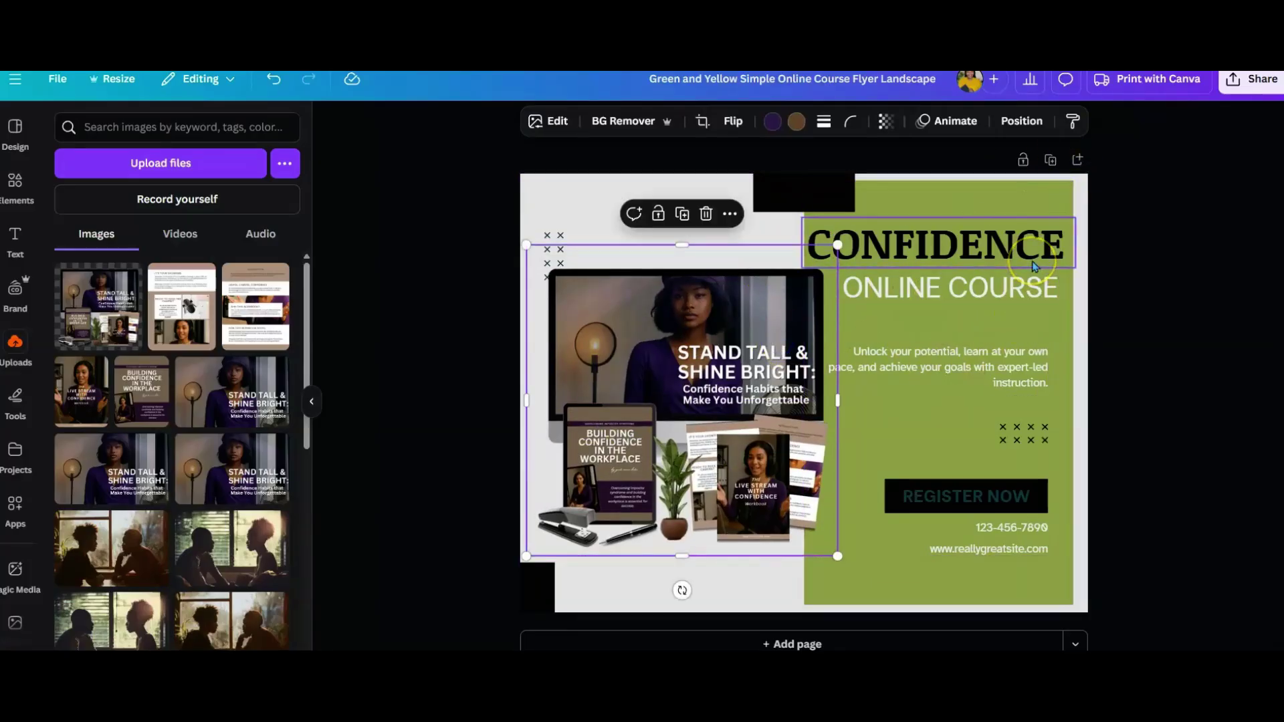
pyautogui.click(464, 314)
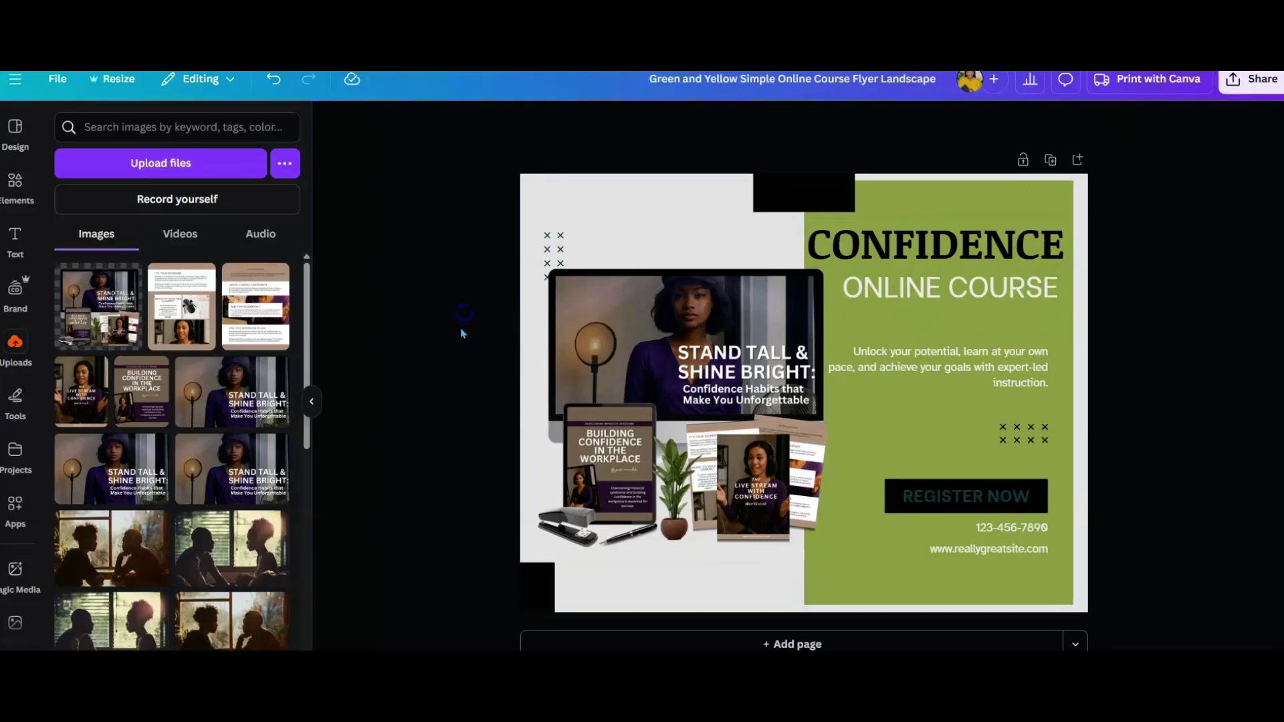
pyautogui.click(691, 263)
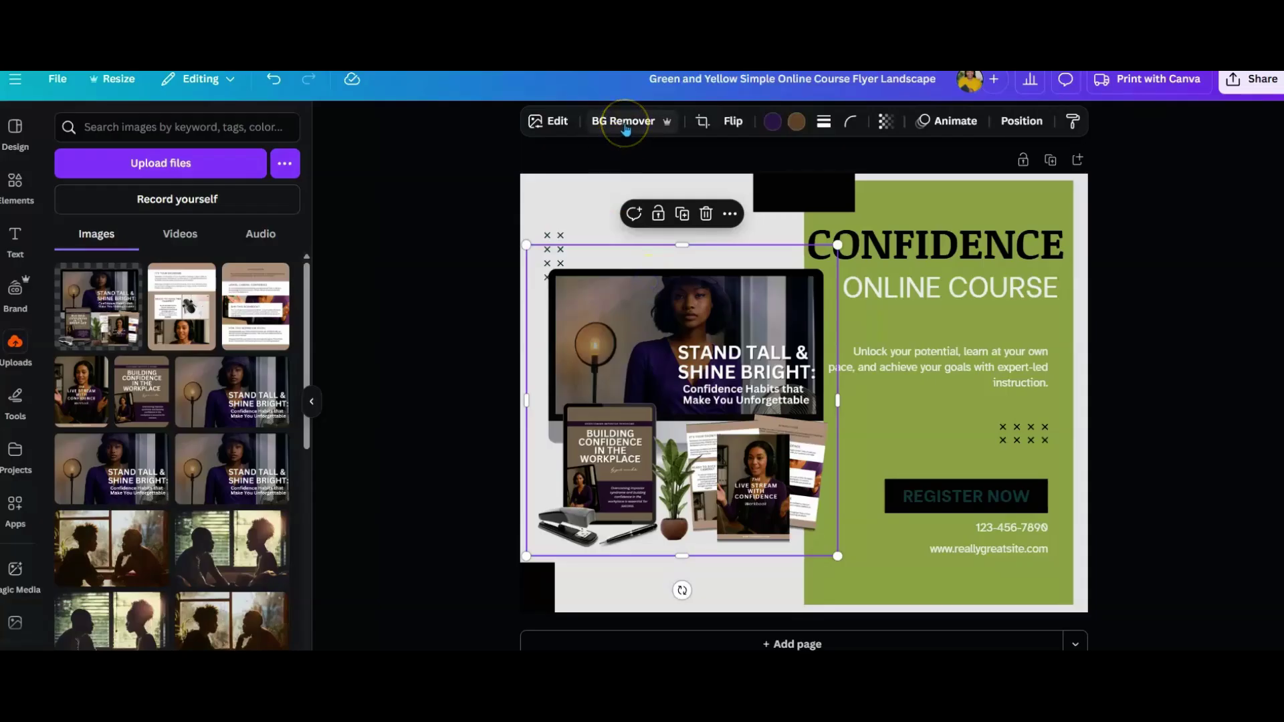
pyautogui.click(1185, 306)
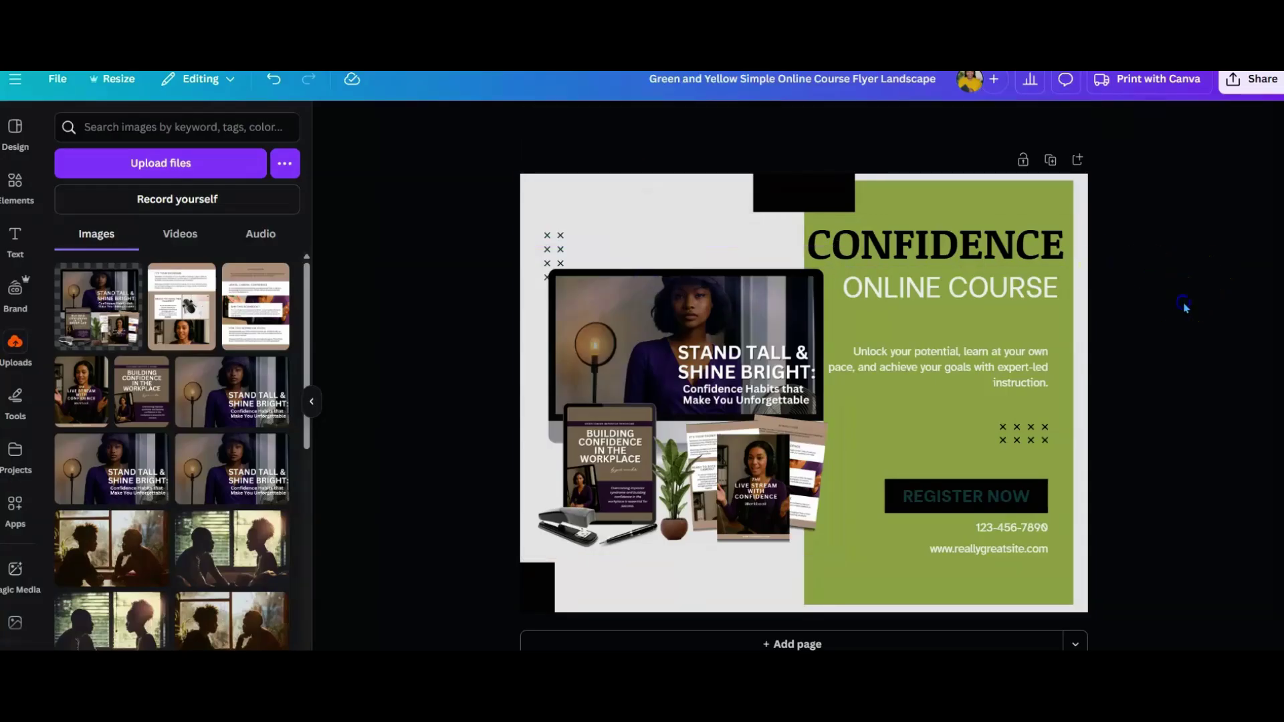